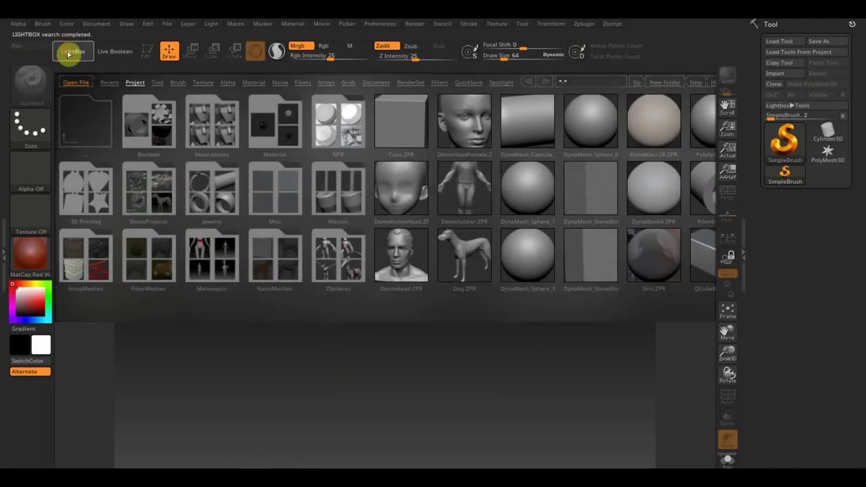
Close LightBox and draw a Cube3D in the canvas centre, ready to edit.
left_click(68, 52)
left_click(792, 145)
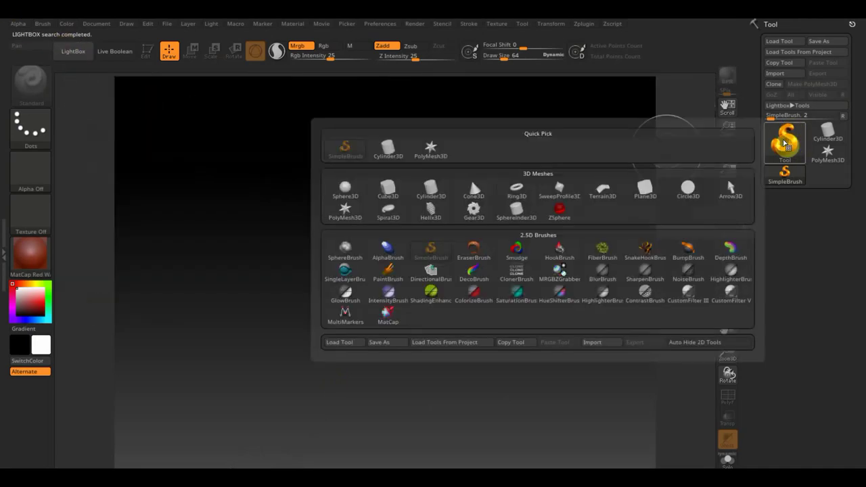
left_click(392, 192)
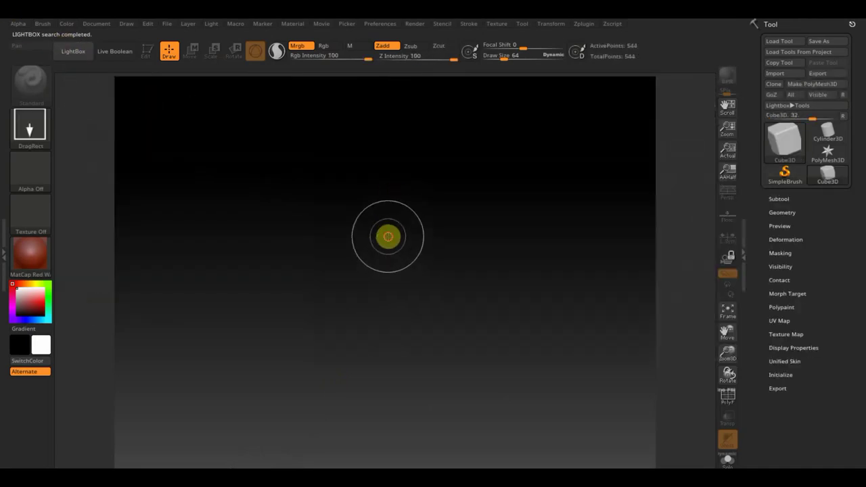
left_click_drag(387, 236, 389, 338)
left_click(144, 49)
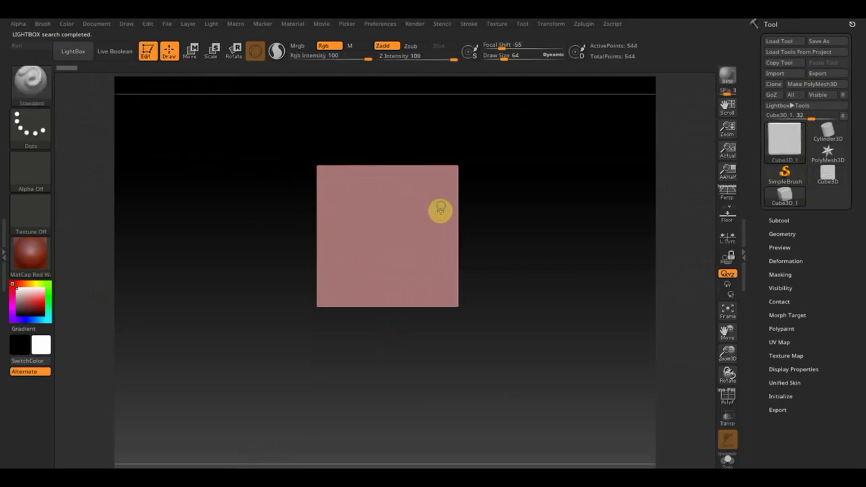
right_click(440, 203)
Scale the cube narrower side to side and shorter in height into an upright block.
left_click(189, 50)
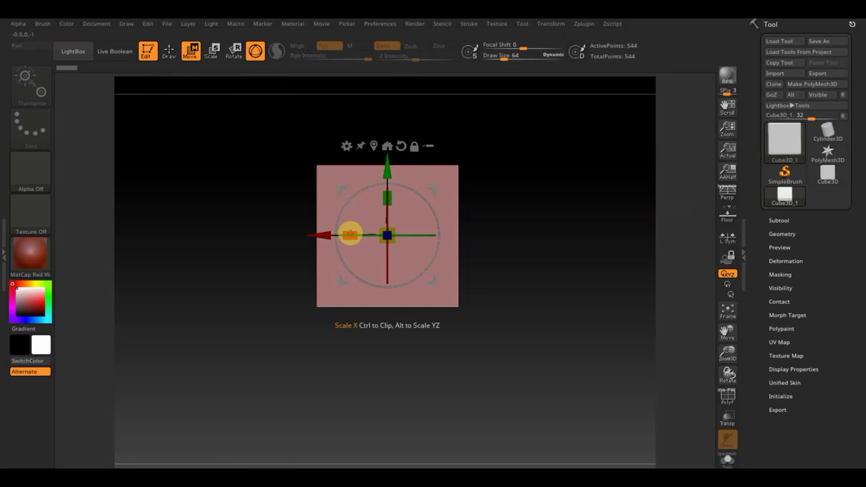
left_click_drag(349, 230, 388, 236)
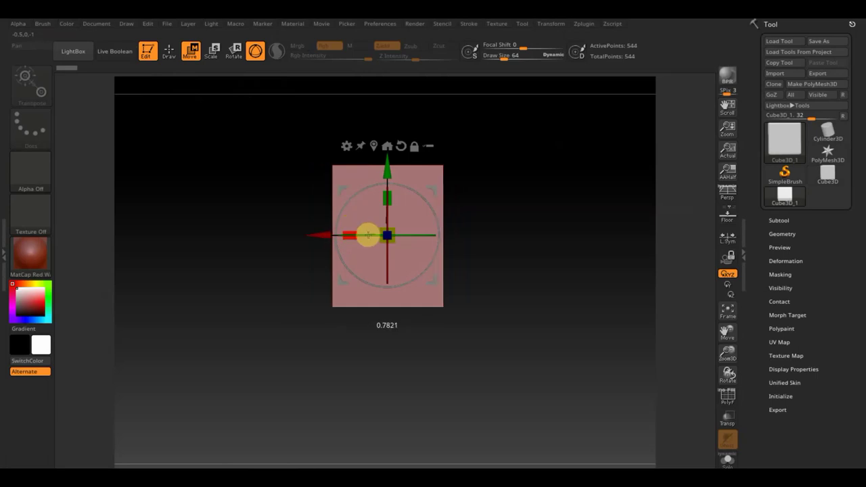
mouse_move(524, 263)
left_mouse_down()
mouse_move(629, 294)
mouse_move(503, 285)
left_mouse_up()
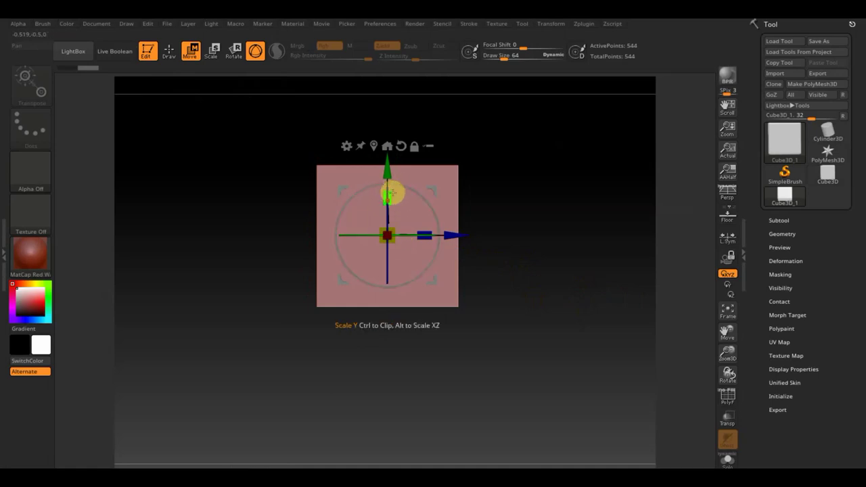
left_click_drag(391, 195, 393, 224)
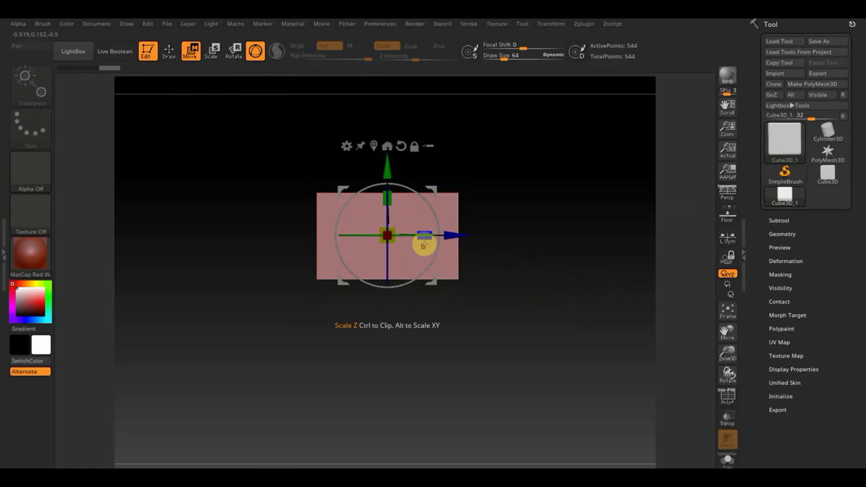
mouse_move(496, 258)
left_mouse_down()
mouse_move(523, 296)
mouse_move(556, 291)
mouse_move(530, 298)
left_mouse_up()
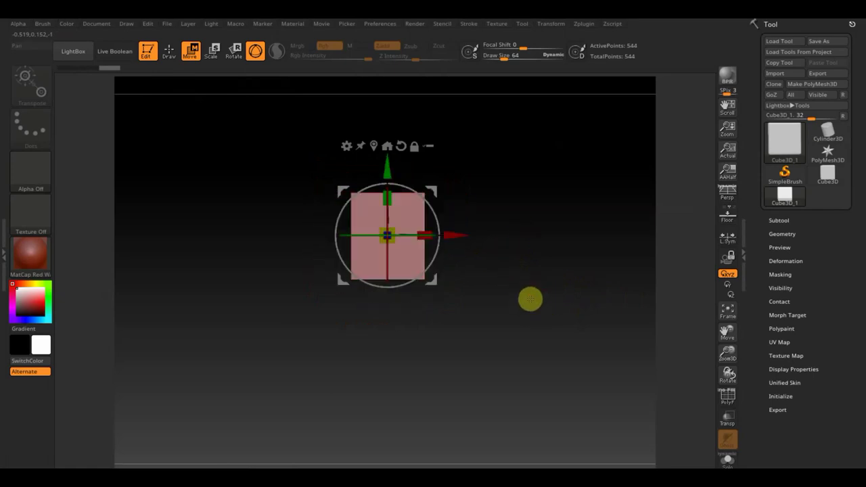
left_click(170, 51)
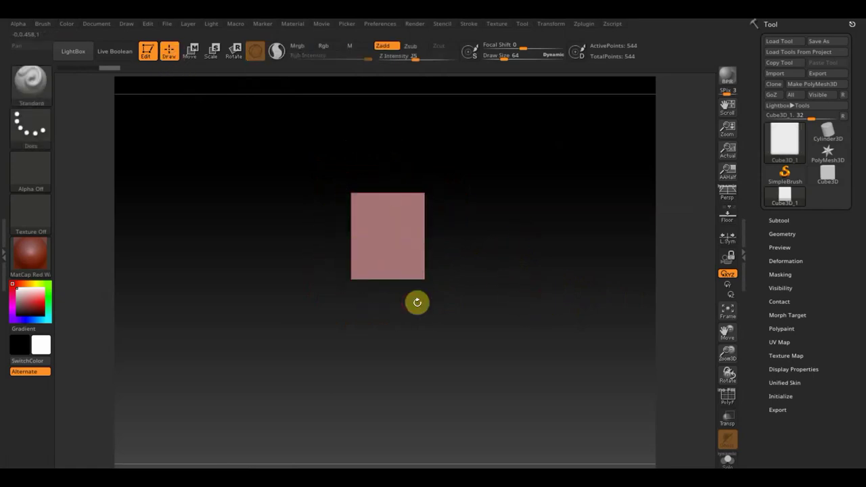
Turn on Persp and Floor and view the box from above.
left_click(416, 260)
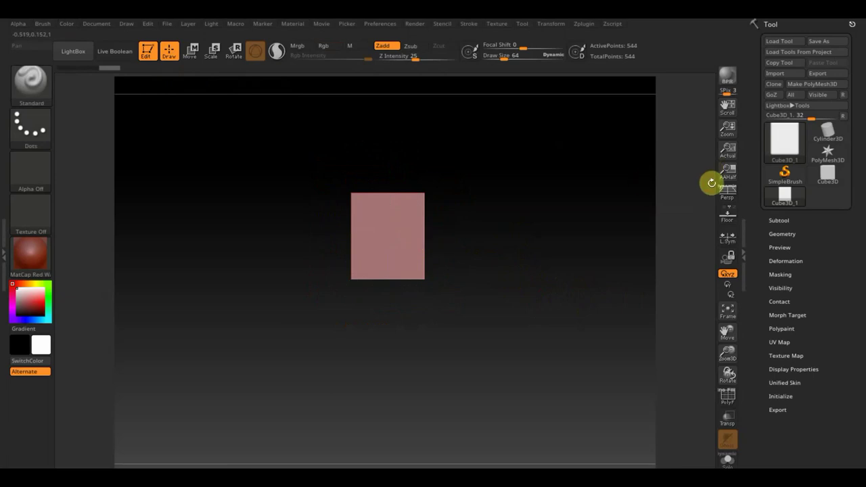
left_click(729, 194)
left_click(728, 215)
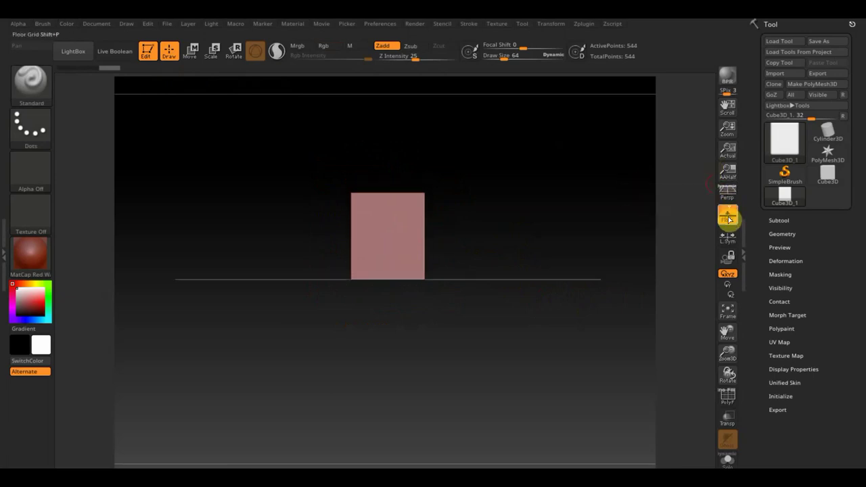
mouse_move(553, 283)
left_mouse_down()
mouse_move(535, 334)
mouse_move(463, 312)
left_mouse_up()
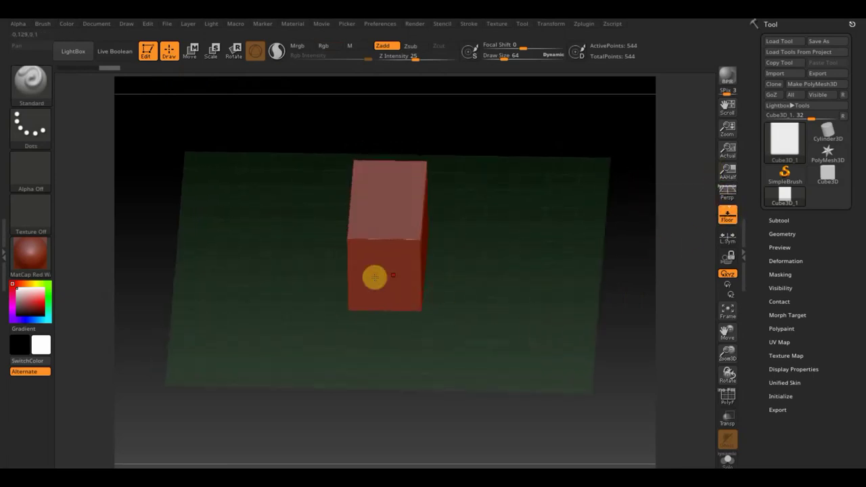
left_click(358, 248)
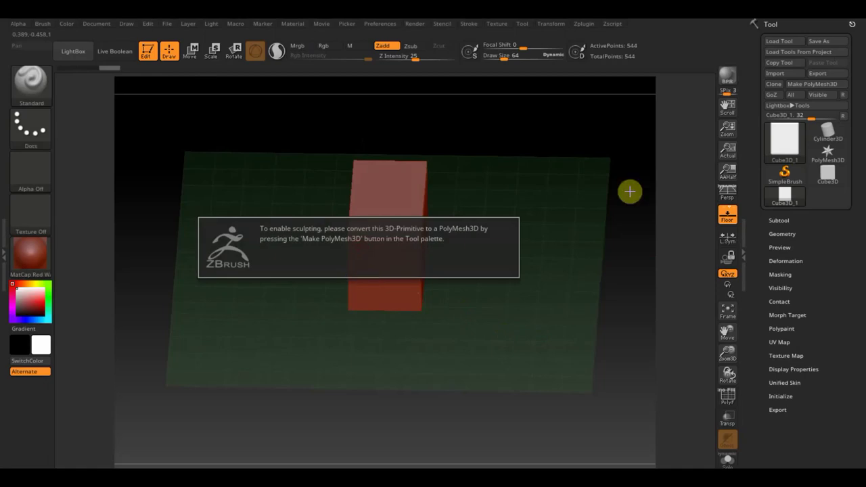
Convert the box with Make PolyMesh3D and make a test stroke on its front.
left_click(813, 84)
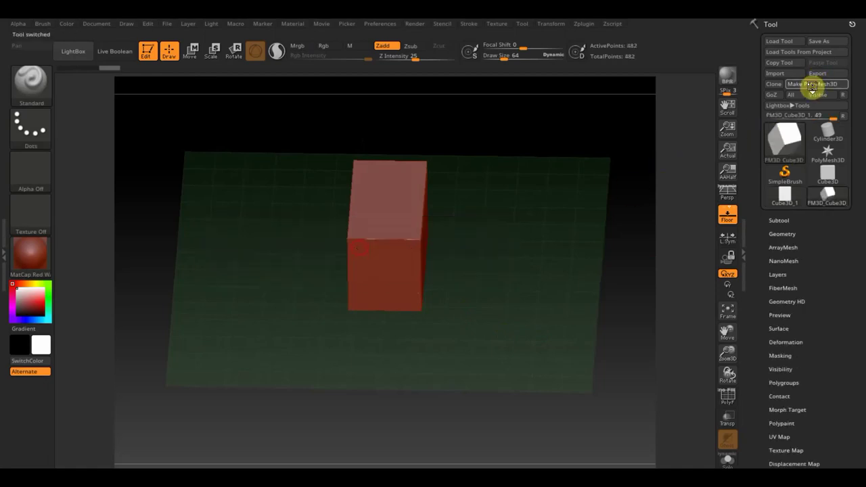
left_click_drag(515, 242, 519, 197)
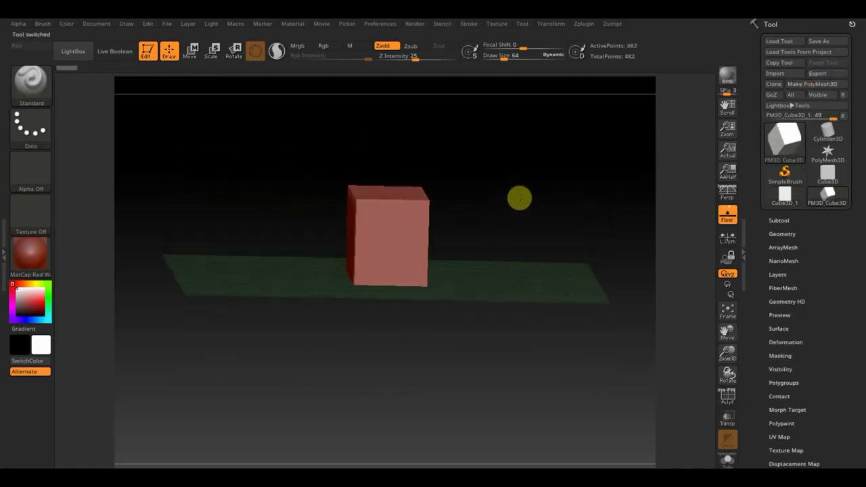
left_click(379, 230)
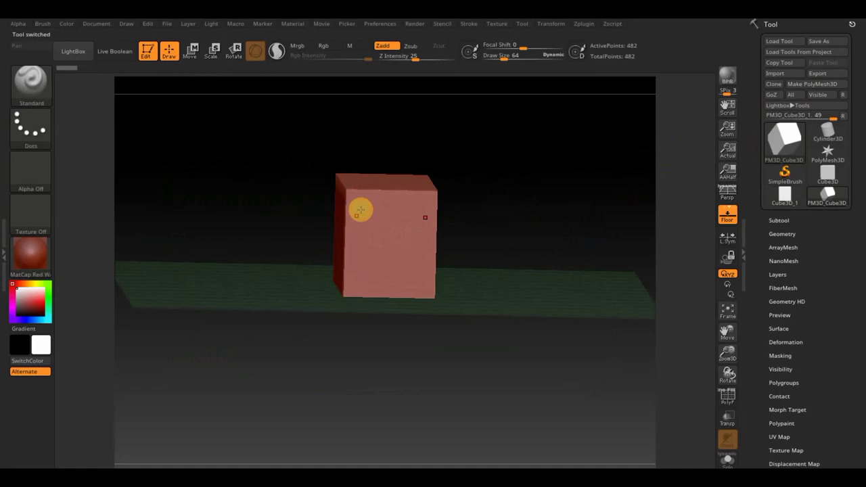
left_click(706, 335)
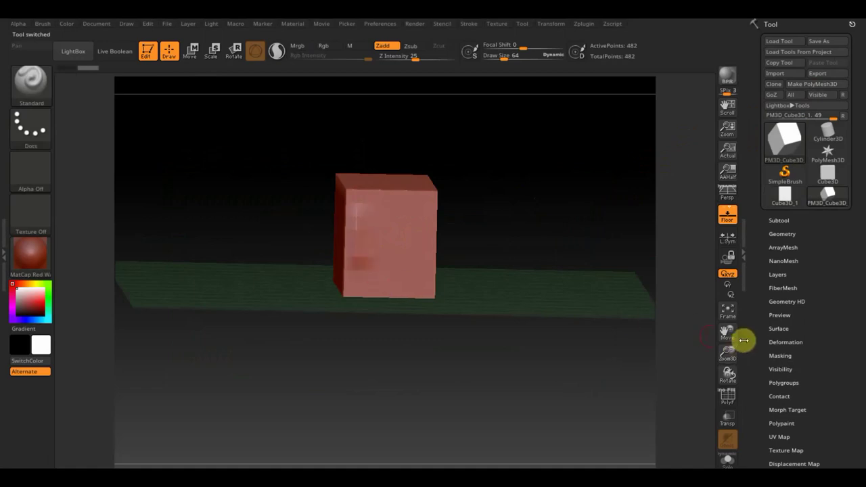
Apply Modify Topology's mirror-and-weld to the box geometry.
left_click(790, 234)
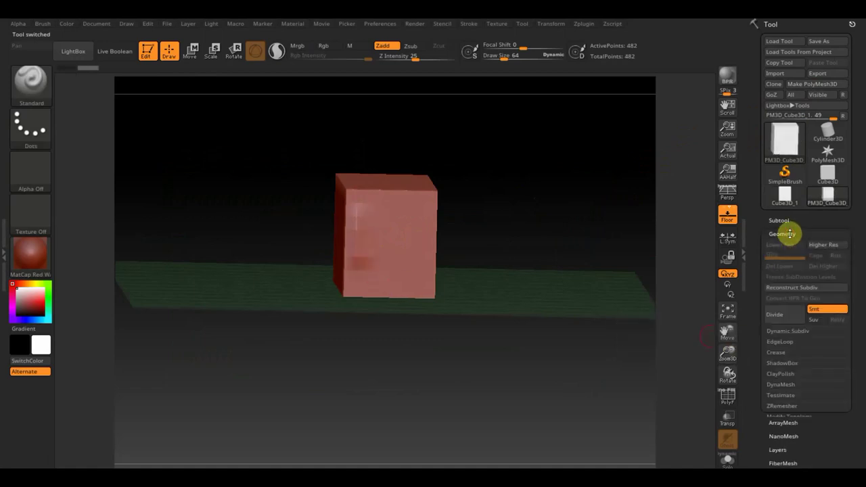
left_click(809, 417)
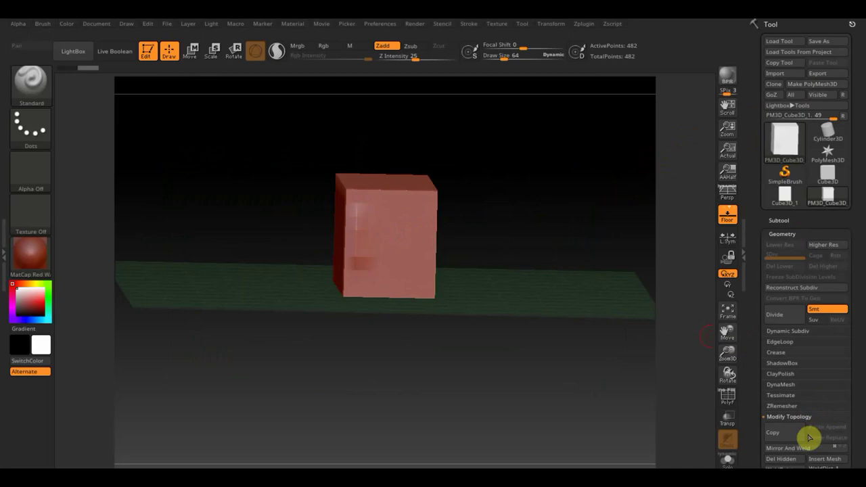
left_click(786, 447)
mouse_move(497, 352)
left_mouse_down()
mouse_move(620, 359)
mouse_move(612, 373)
left_mouse_up()
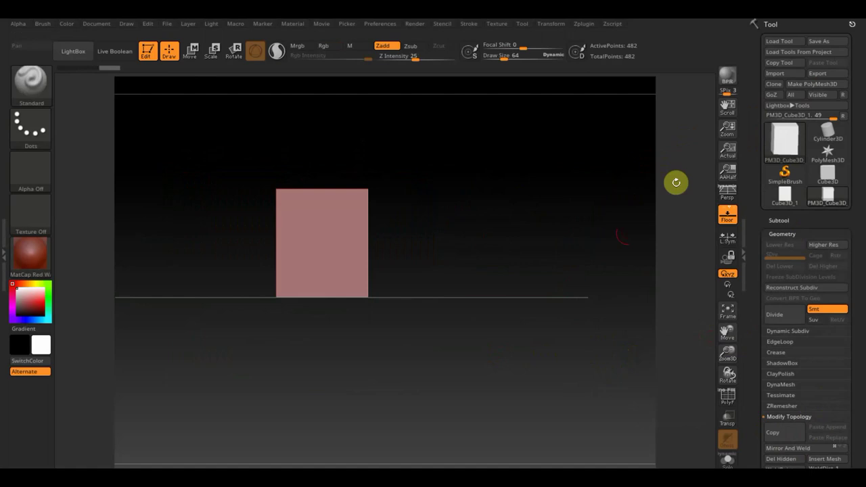
Append a Cylinder3D as a second subtool.
left_click(777, 220)
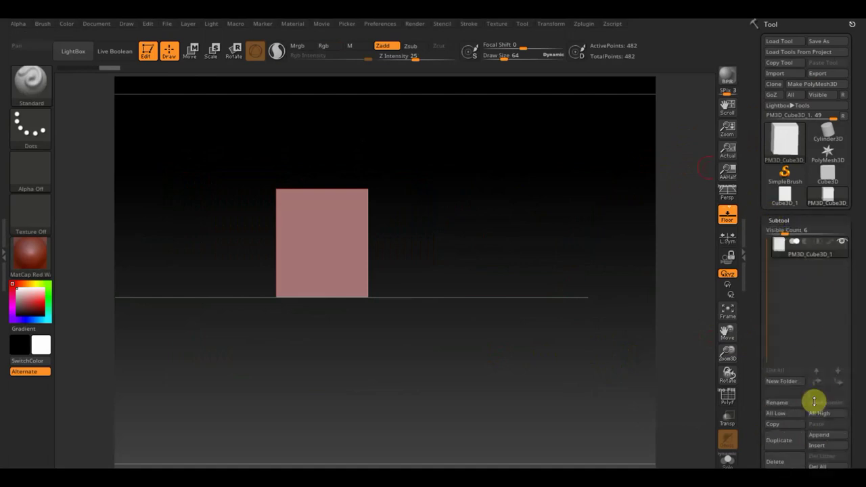
left_click(821, 435)
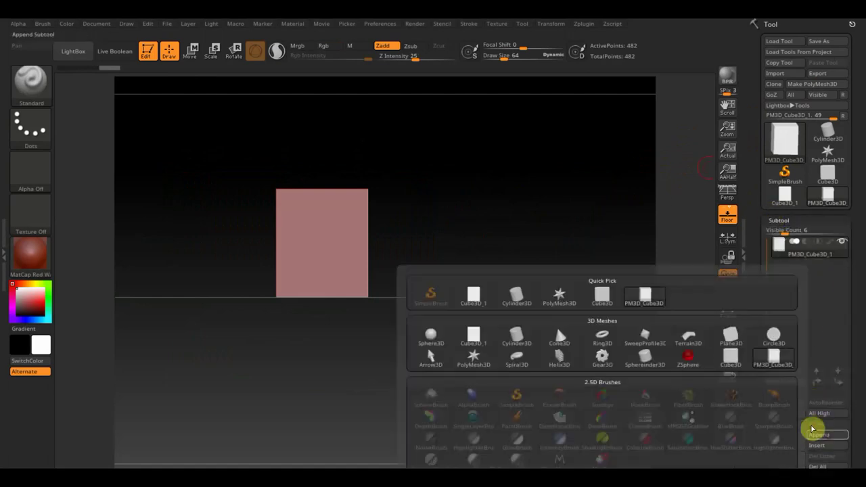
mouse_move(517, 337)
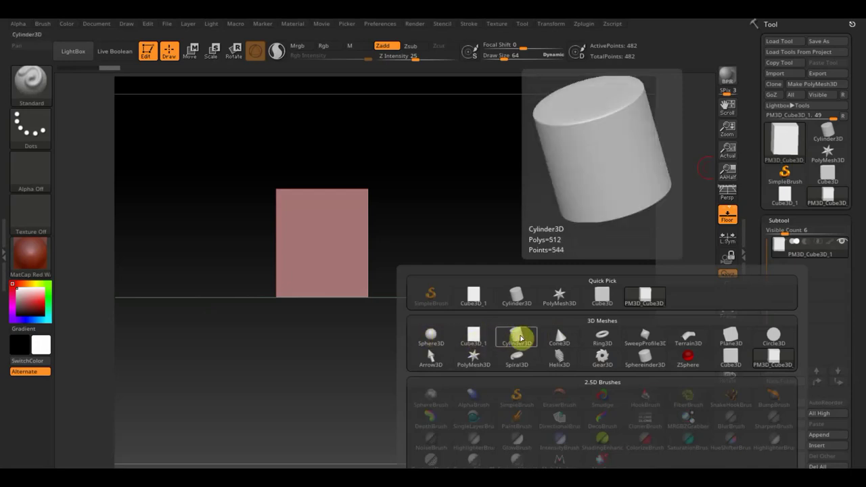
left_click(517, 335)
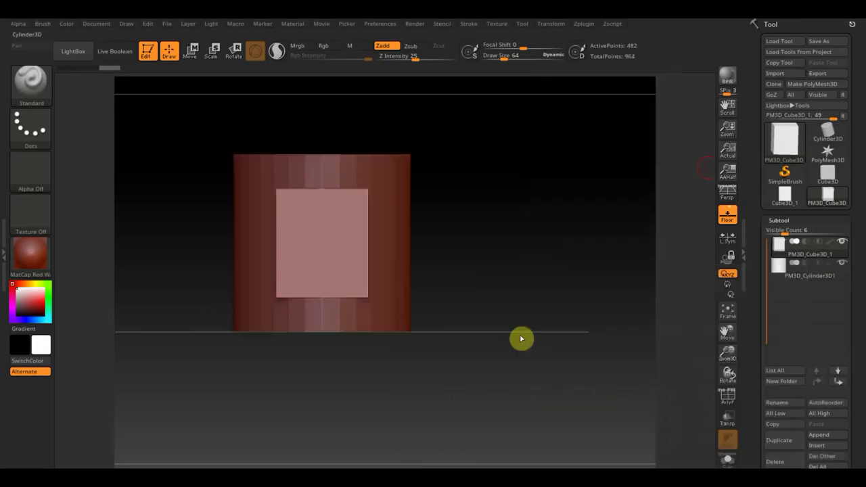
Select the cylinder subtool, shrink it, and move it up against the box's bottom.
left_click(782, 267)
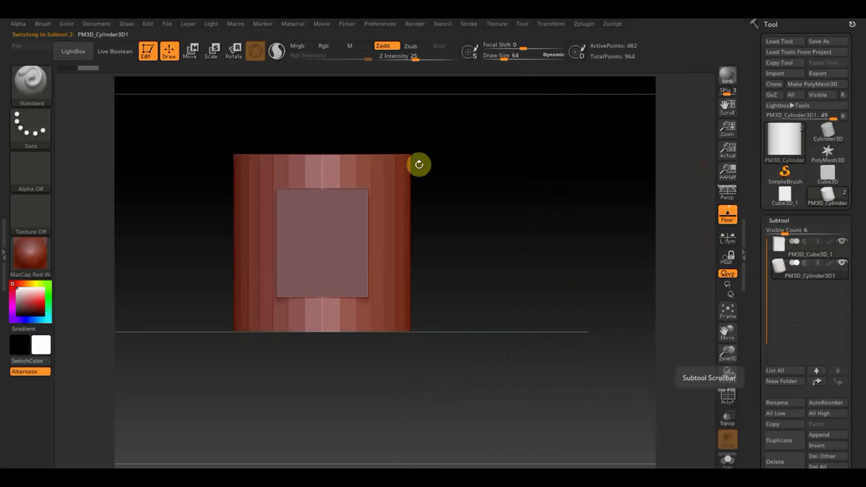
left_click(191, 50)
left_click_drag(325, 191, 340, 311)
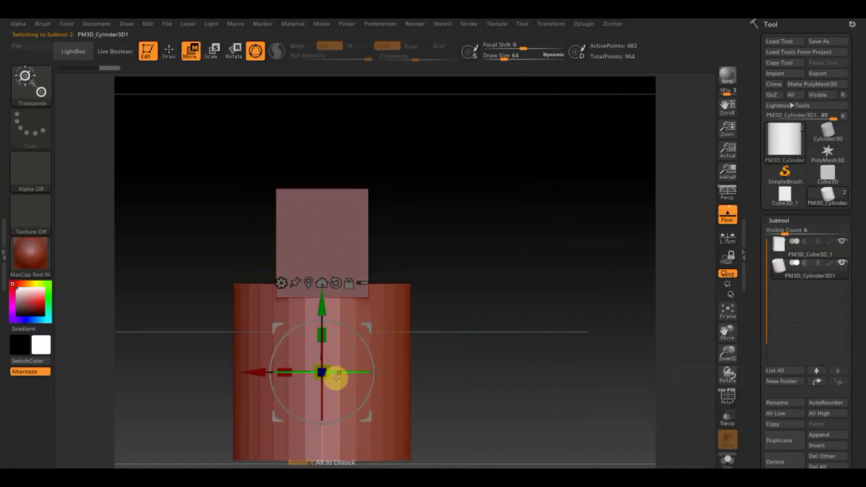
left_click_drag(328, 376, 300, 343)
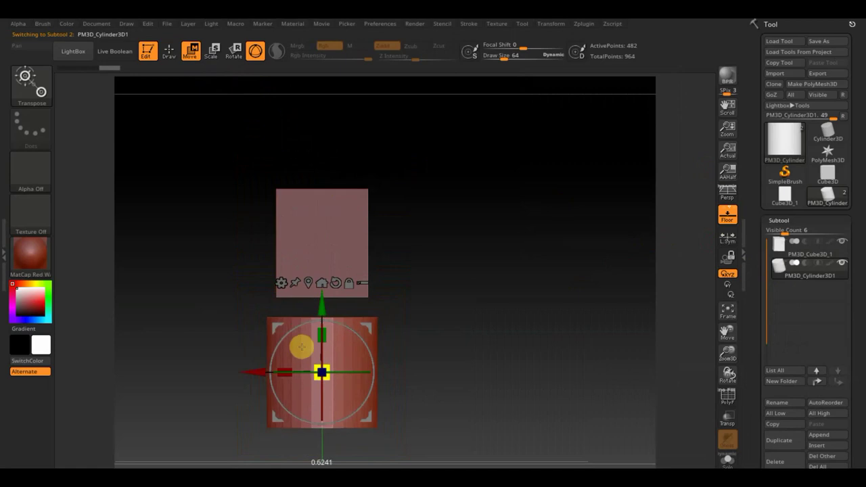
left_click_drag(320, 305, 325, 277)
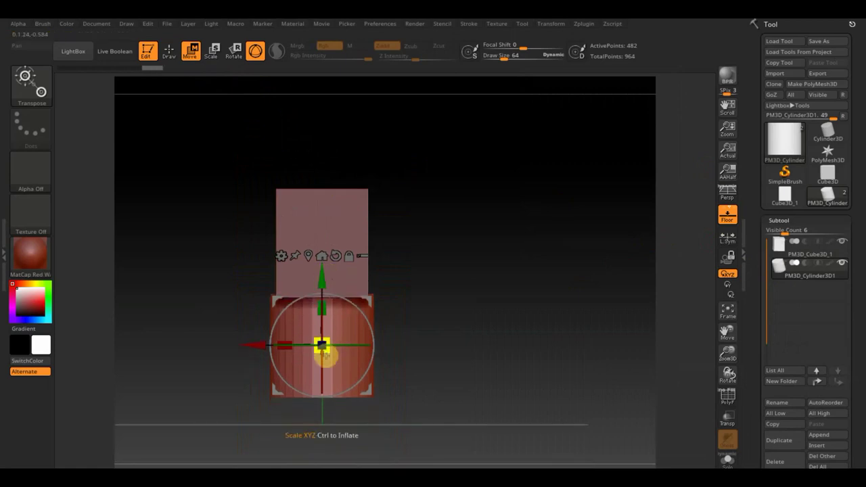
left_click_drag(327, 351, 325, 348)
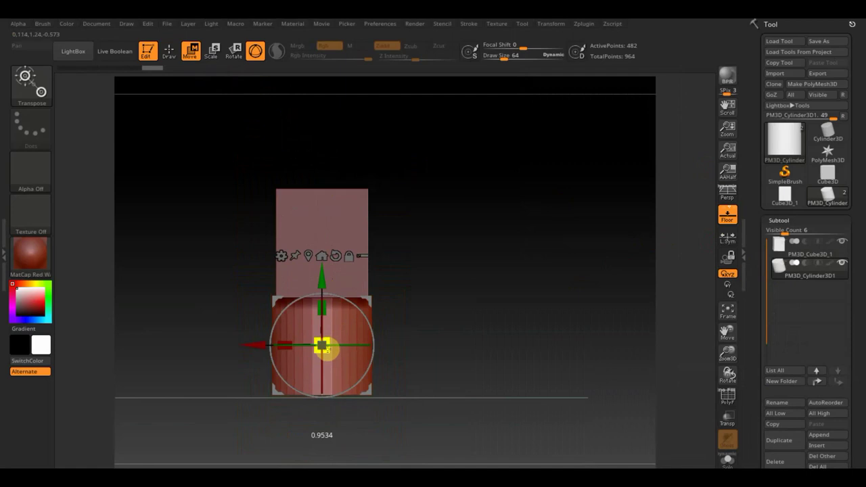
mouse_move(411, 323)
left_mouse_down()
mouse_move(362, 325)
mouse_move(425, 306)
left_mouse_up()
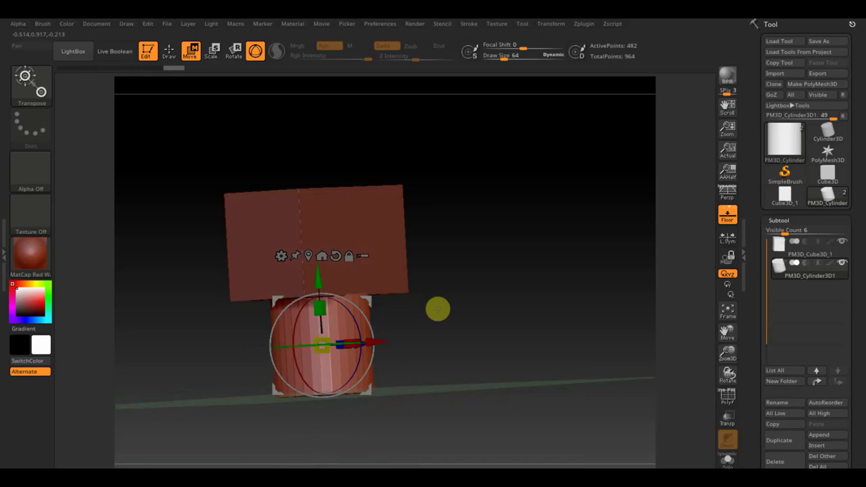
left_click_drag(458, 307, 467, 323, "shift")
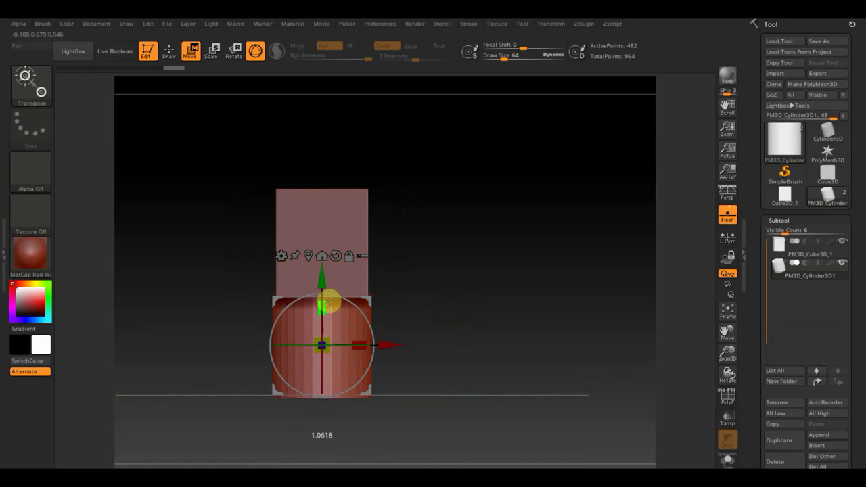
Stretch the cylinder down to the floor and widen it nearly to the head's width.
left_click_drag(328, 303, 332, 281)
left_click_drag(425, 305, 410, 311)
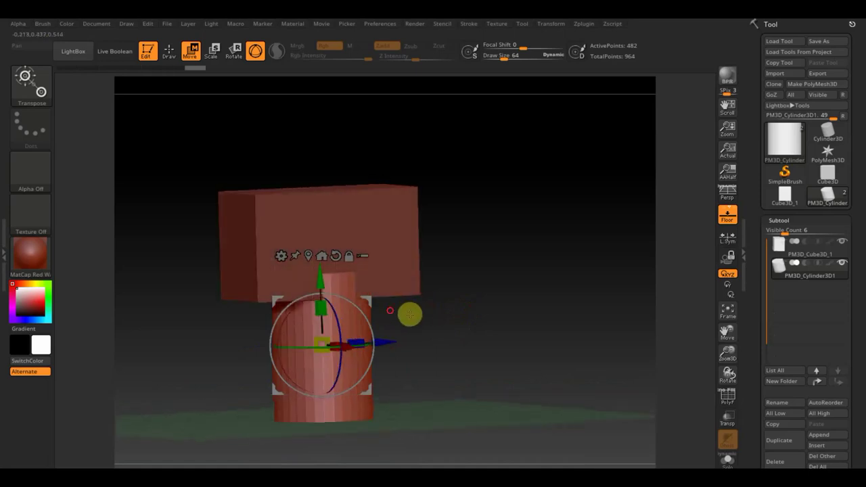
left_click_drag(436, 342, 440, 342)
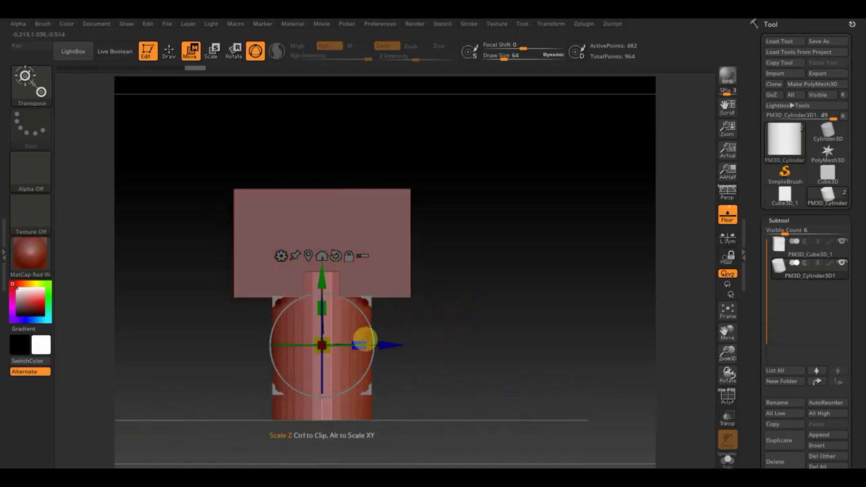
left_click_drag(361, 342, 412, 352)
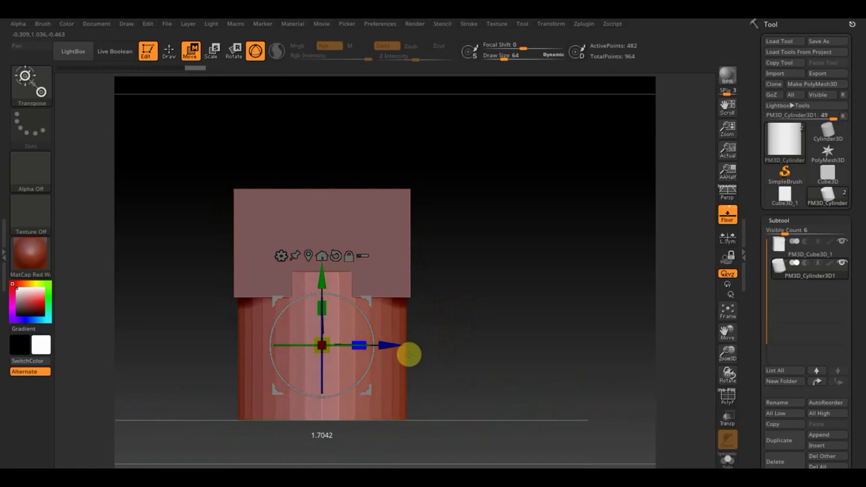
mouse_move(392, 324)
left_mouse_down()
mouse_move(443, 325)
mouse_move(392, 323)
left_mouse_up()
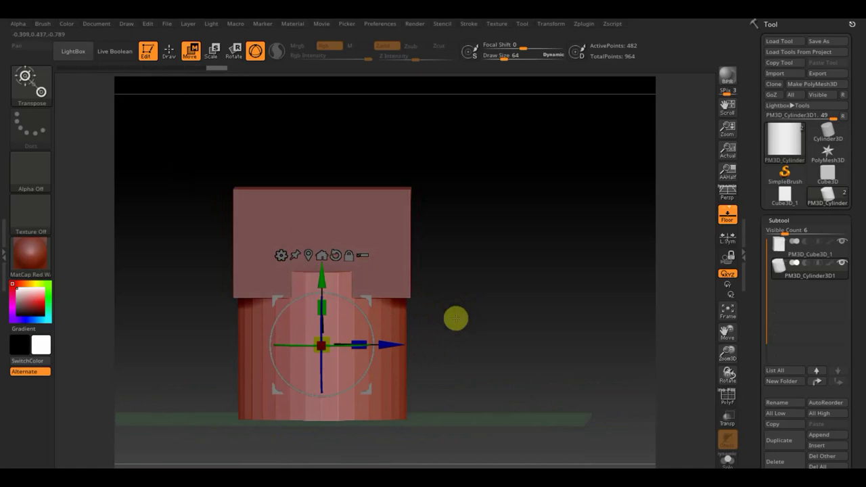
left_click_drag(526, 361, 505, 362, "shift")
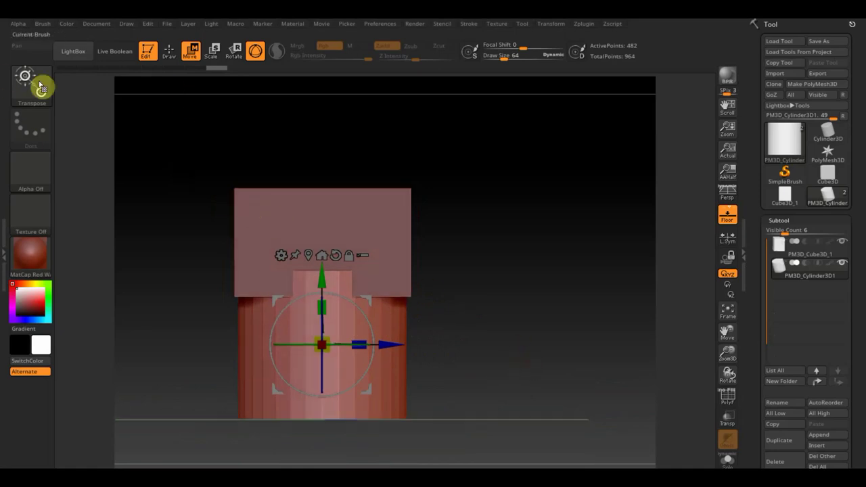
Choose the Move Topological brush and set Draw Size to 348.
left_click(169, 51)
left_click(31, 81)
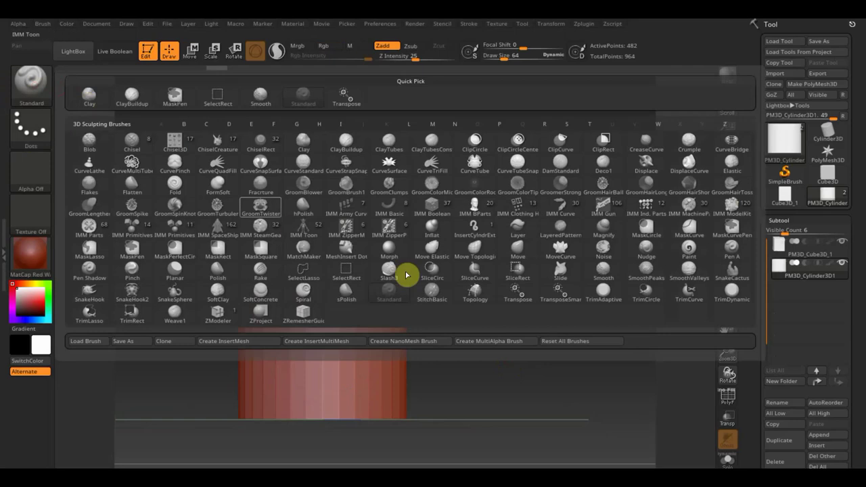
left_click(475, 248)
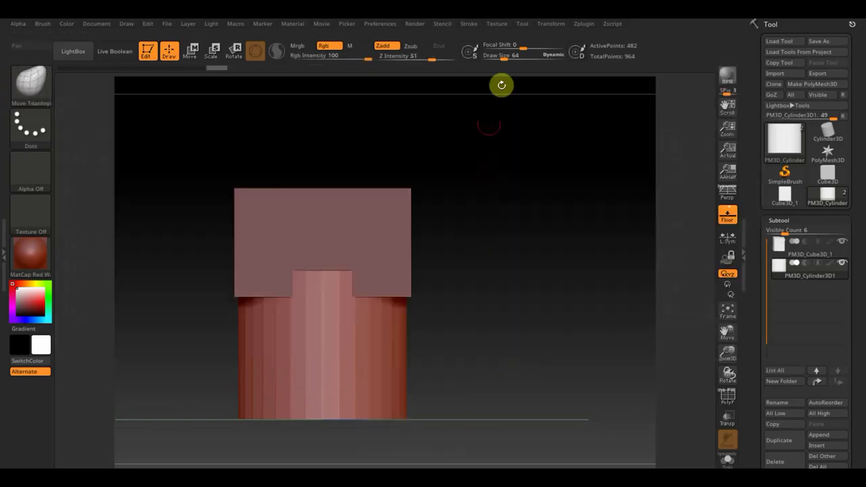
left_click_drag(502, 58, 524, 60)
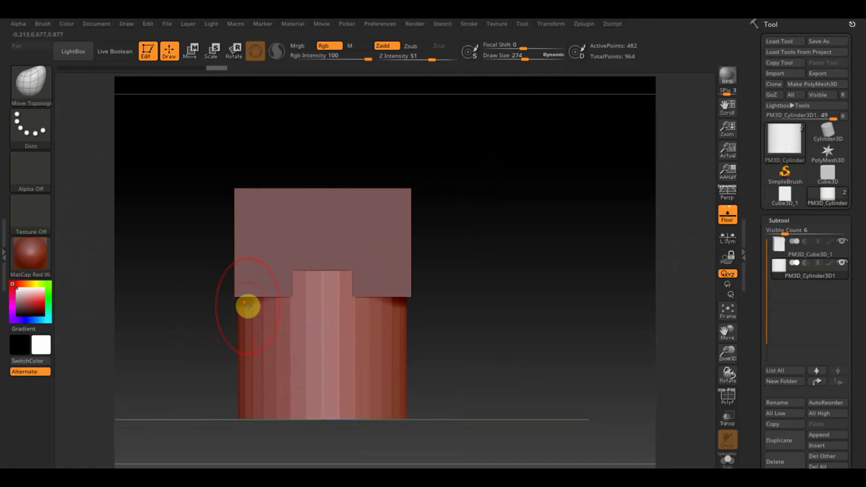
left_click_drag(522, 58, 530, 60)
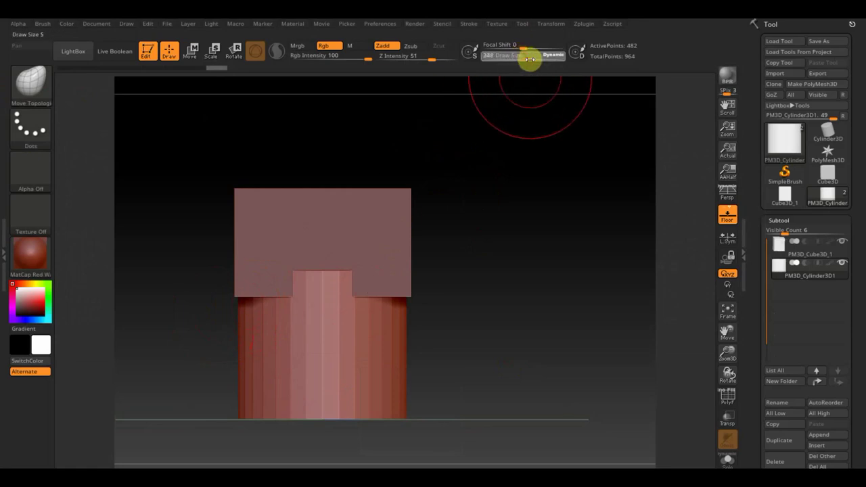
Pull the cylinder's lower sides outward and curve its upper edges inward into a flared belly.
mouse_move(246, 303)
left_mouse_down()
mouse_move(264, 311)
mouse_move(297, 298)
mouse_move(277, 306)
mouse_move(289, 307)
mouse_move(271, 325)
left_mouse_up()
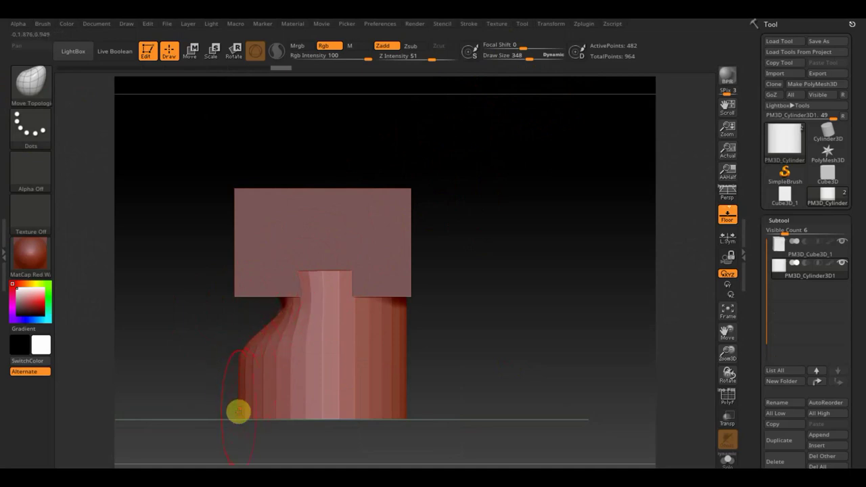
mouse_move(238, 412)
left_mouse_down()
mouse_move(223, 411)
mouse_move(234, 380)
left_mouse_up()
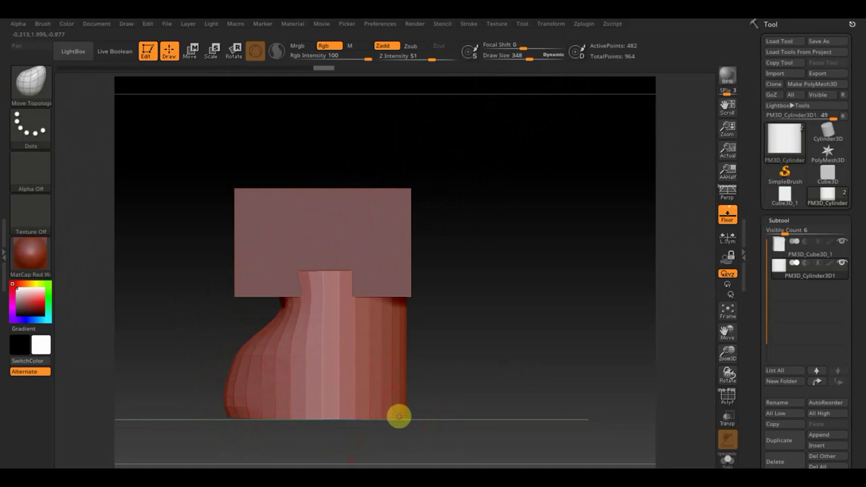
left_click_drag(409, 416, 433, 415)
left_click_drag(403, 326, 394, 327)
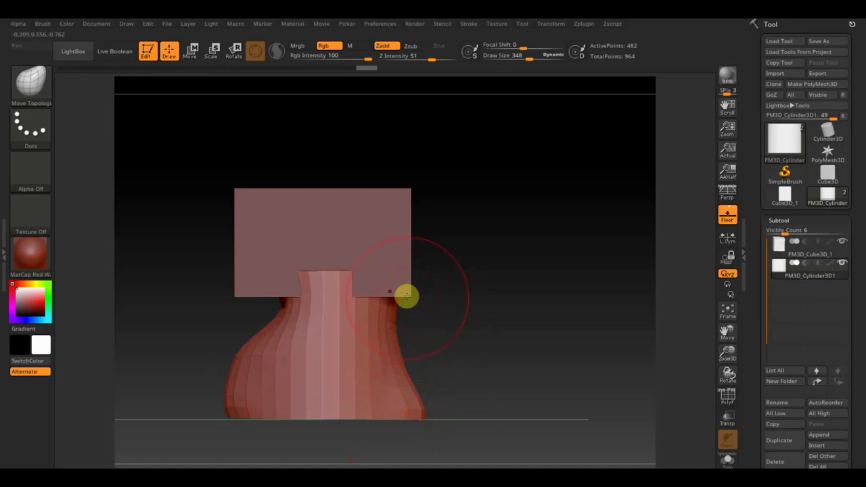
mouse_move(451, 299)
left_mouse_down()
mouse_move(402, 315)
mouse_move(452, 302)
left_mouse_up()
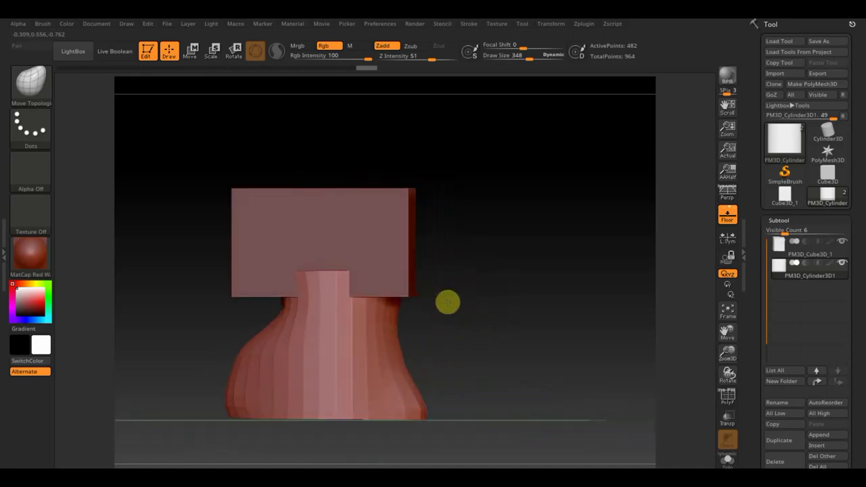
mouse_move(452, 302)
left_mouse_down()
mouse_move(486, 307)
mouse_move(451, 302)
left_mouse_up()
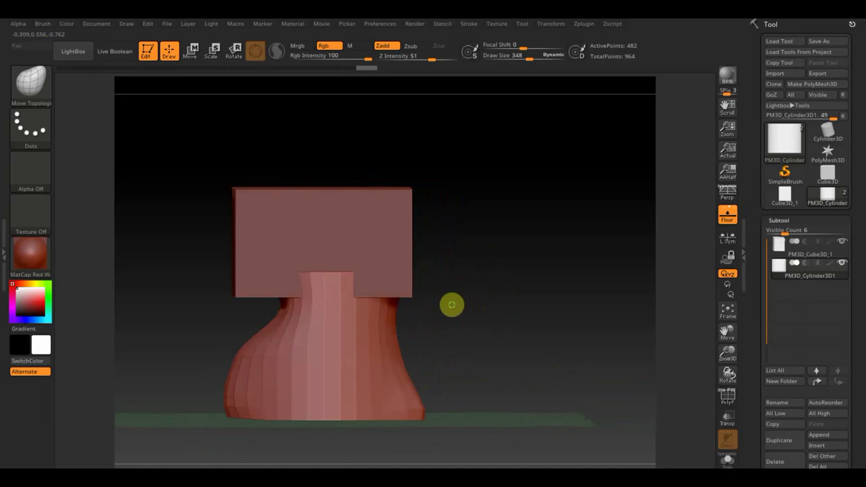
left_click_drag(287, 412, 279, 418, "alt")
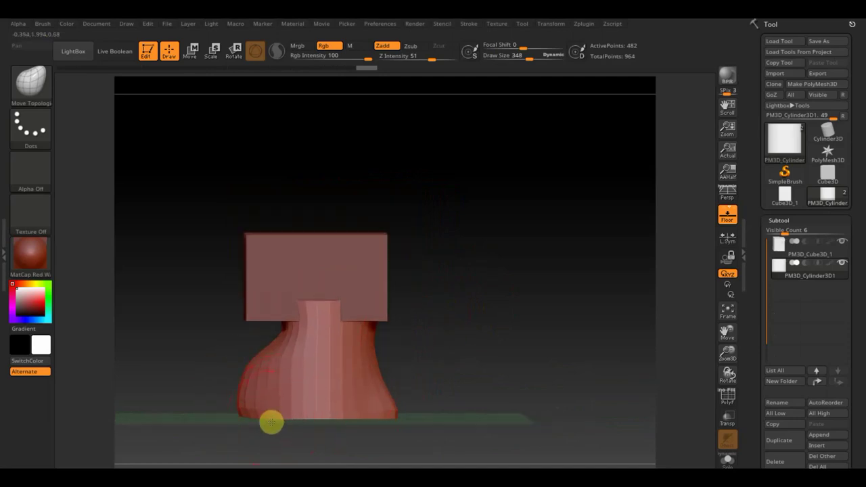
mouse_move(408, 365)
left_mouse_down()
mouse_move(444, 371)
mouse_move(404, 380)
left_mouse_up()
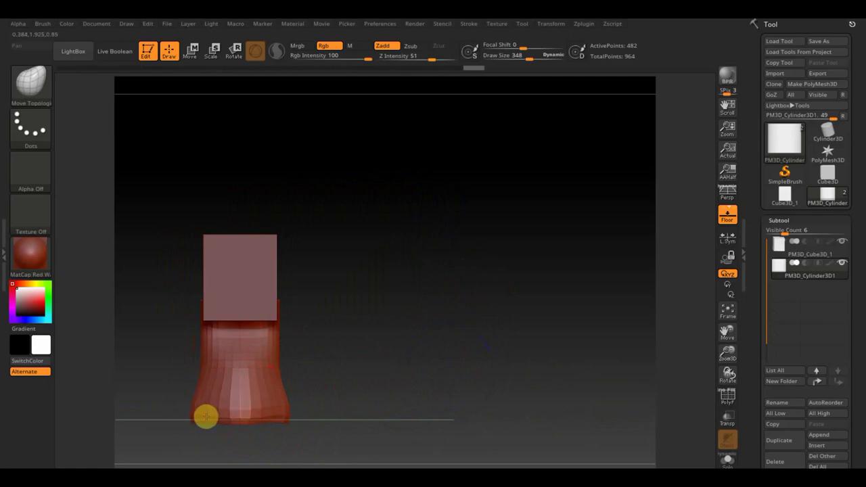
left_click_drag(200, 418, 205, 339)
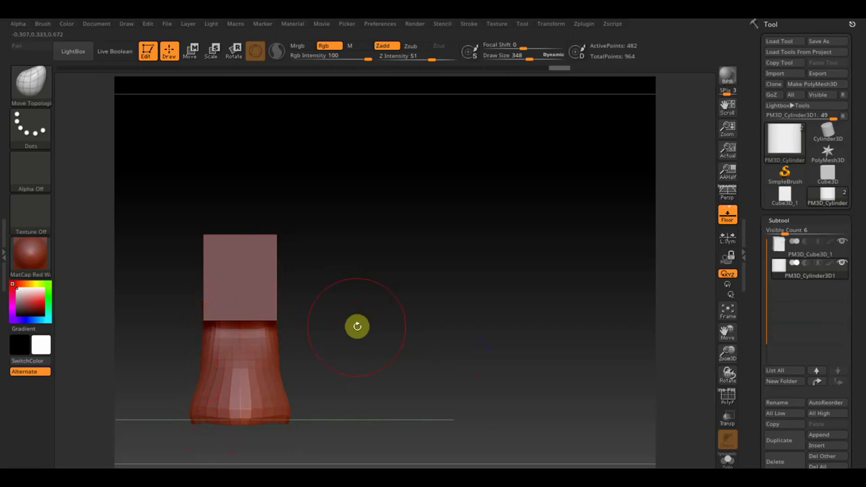
mouse_move(357, 325)
left_mouse_down()
mouse_move(307, 330)
mouse_move(322, 373)
left_mouse_up()
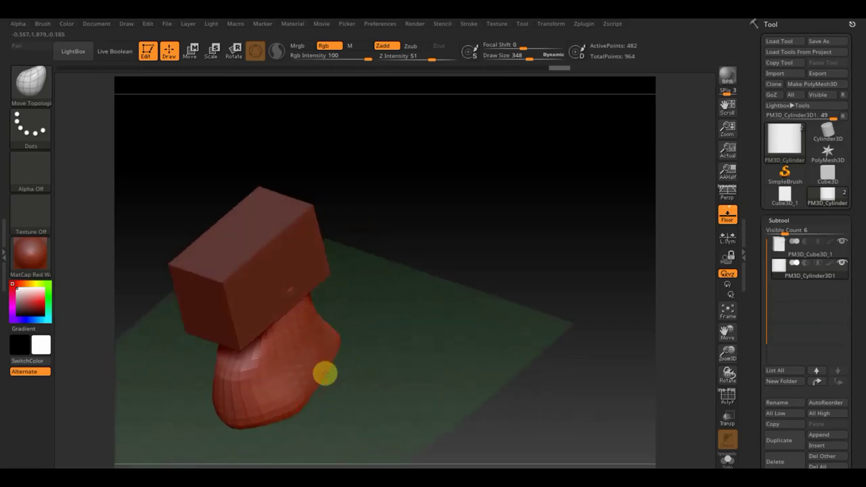
mouse_move(342, 362)
left_mouse_down()
mouse_move(410, 323)
mouse_move(383, 325)
left_mouse_up()
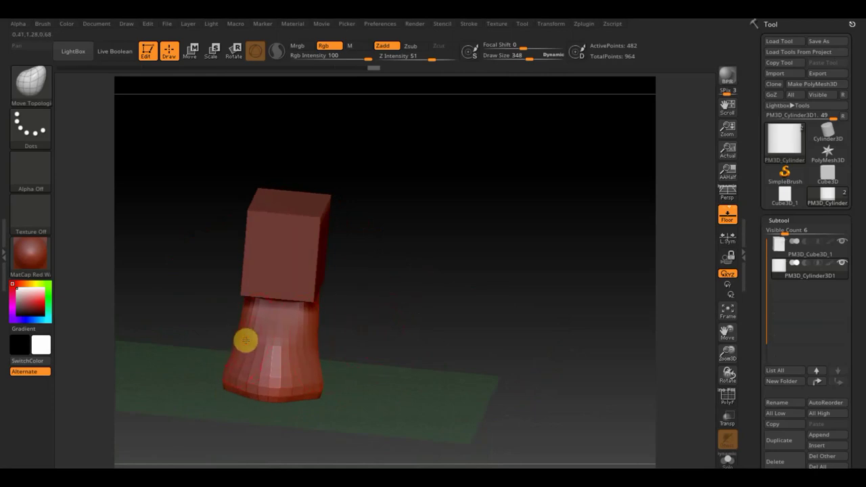
mouse_move(410, 331)
left_mouse_down("shift")
mouse_move(416, 313)
mouse_move(472, 302)
left_mouse_up("shift")
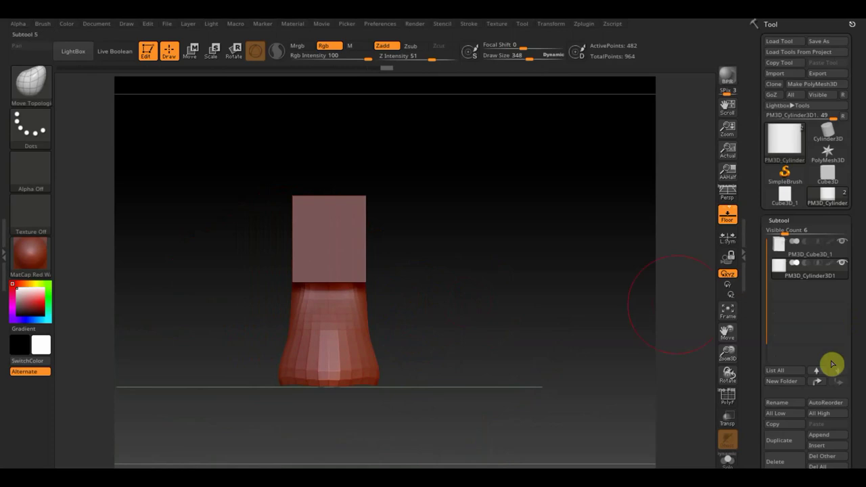
Select the box head subtool and MergeDown it into the body.
left_click(794, 248)
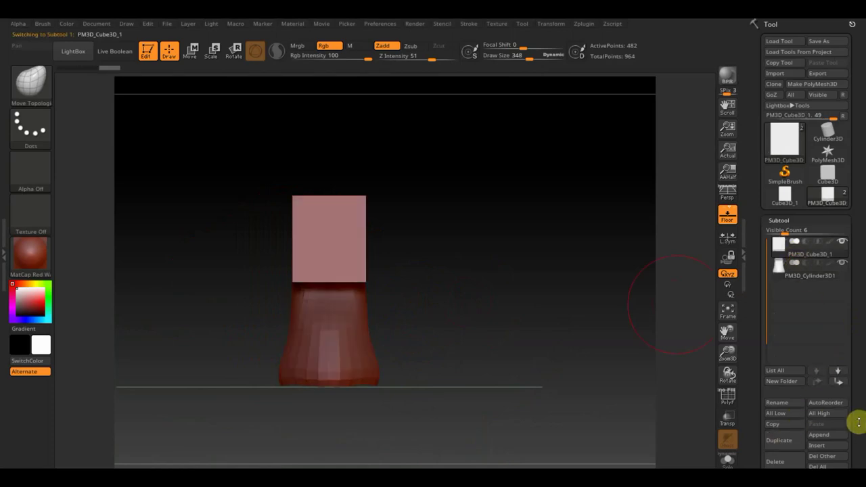
scroll(855, 386, "down", 3)
left_click(775, 335)
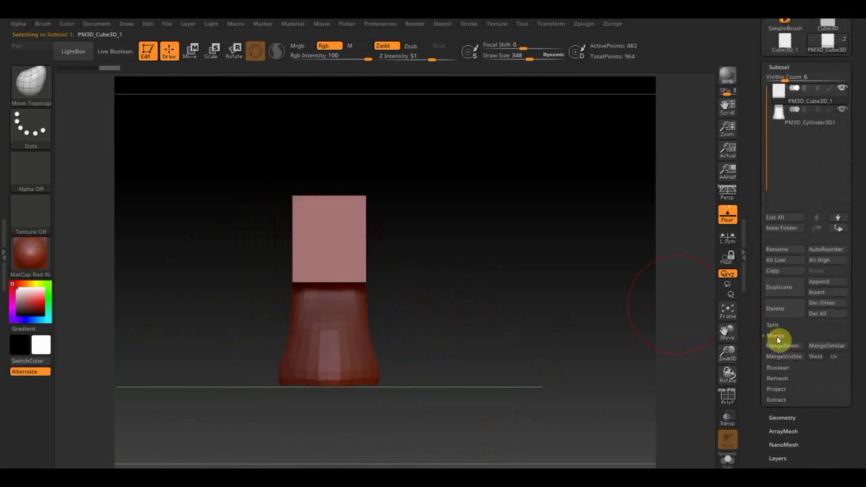
left_click(787, 348)
left_click(679, 368)
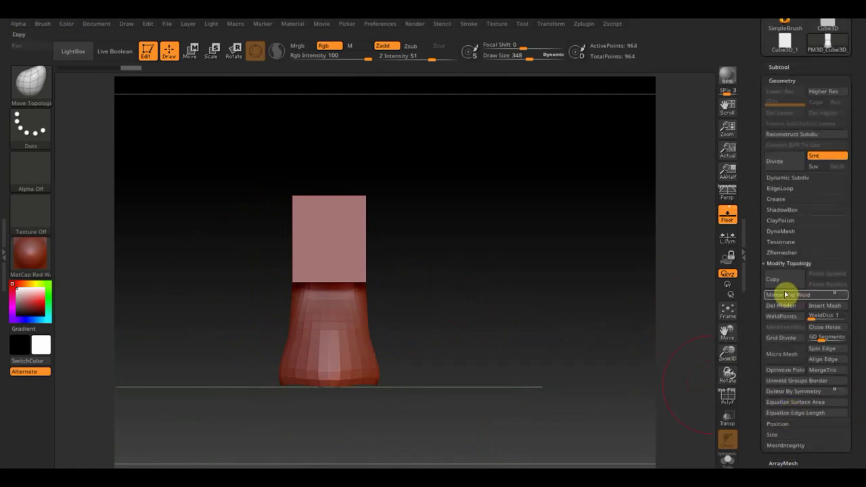
DynaMesh the merged model at resolution 128 and smooth the cube and lower body.
left_click(782, 231)
left_click(779, 249)
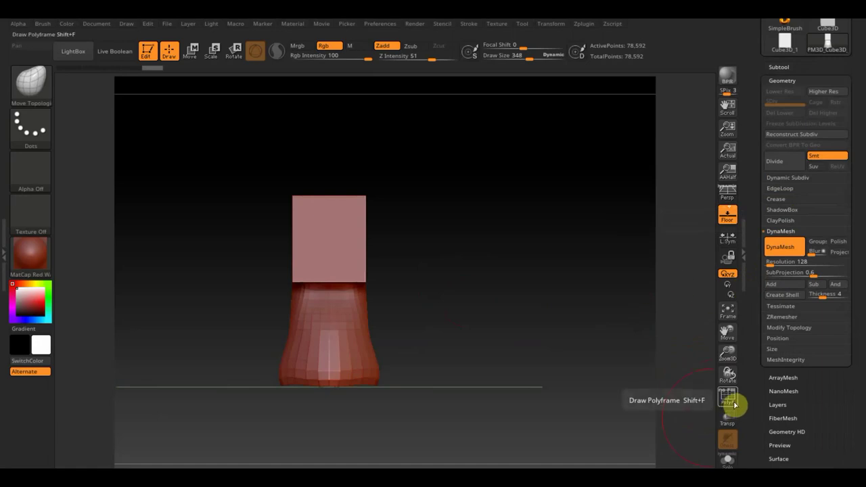
left_click(728, 400)
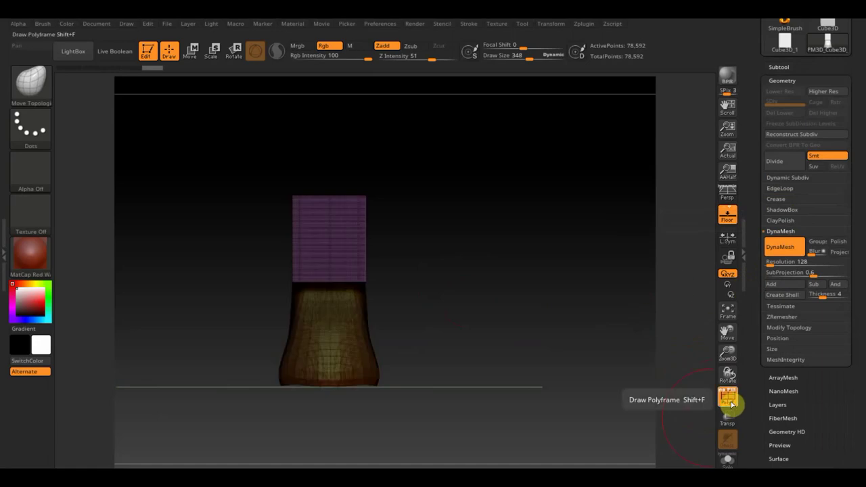
left_click(729, 401)
mouse_move(654, 362)
left_mouse_down()
mouse_move(575, 334)
mouse_move(521, 335)
mouse_move(538, 335)
mouse_move(431, 318)
mouse_move(410, 288)
mouse_move(322, 367)
left_mouse_up()
left_click_drag(489, 361, 466, 367)
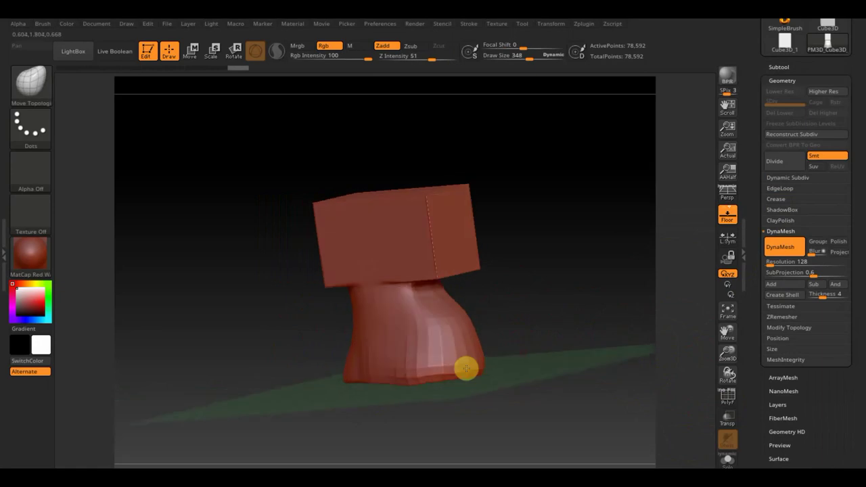
mouse_move(421, 306)
left_mouse_down("shift")
mouse_move(415, 236)
mouse_move(410, 314)
mouse_move(384, 365)
left_mouse_up("shift")
mouse_move(487, 352)
left_mouse_down()
mouse_move(541, 335)
mouse_move(589, 334)
mouse_move(517, 334)
left_mouse_up()
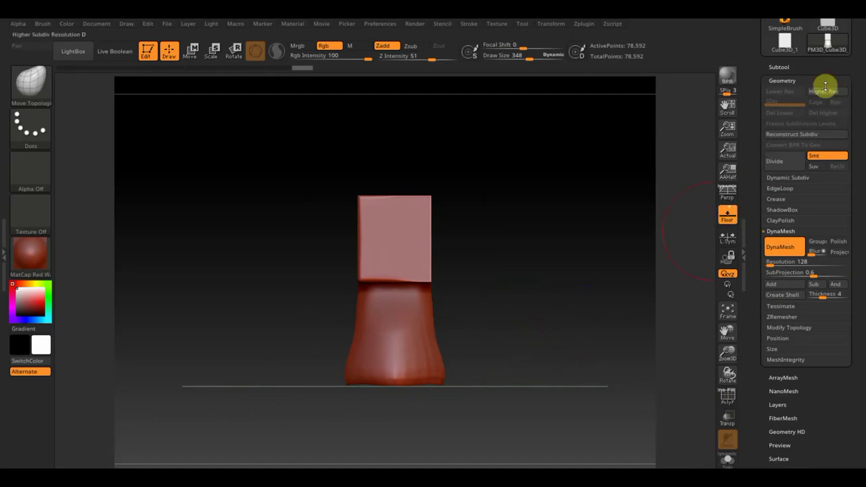
Append another Cylinder3D subtool and make it active.
left_click(780, 67)
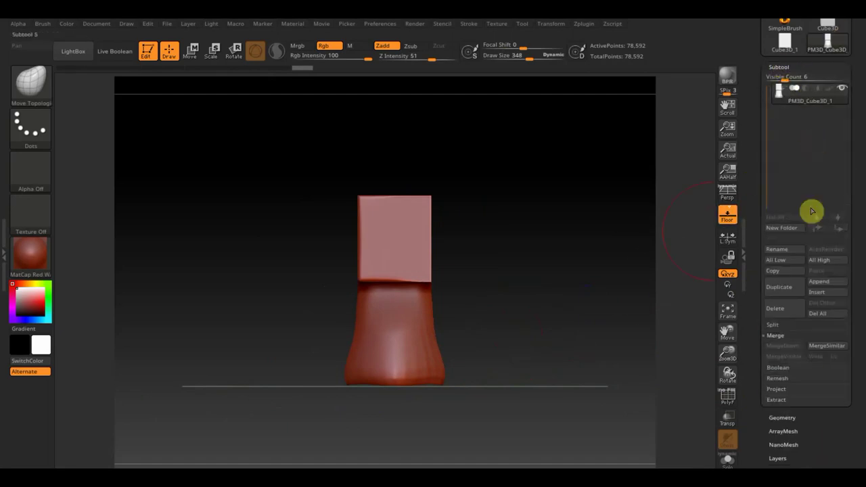
left_click(834, 281)
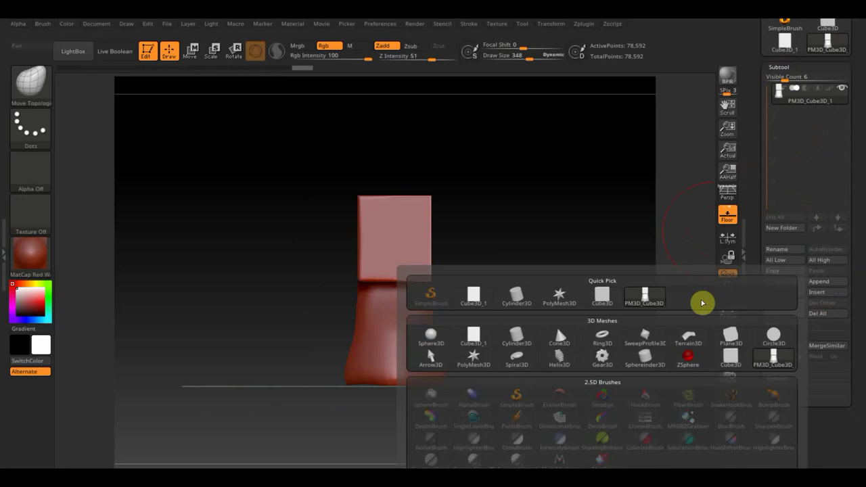
left_click(516, 297)
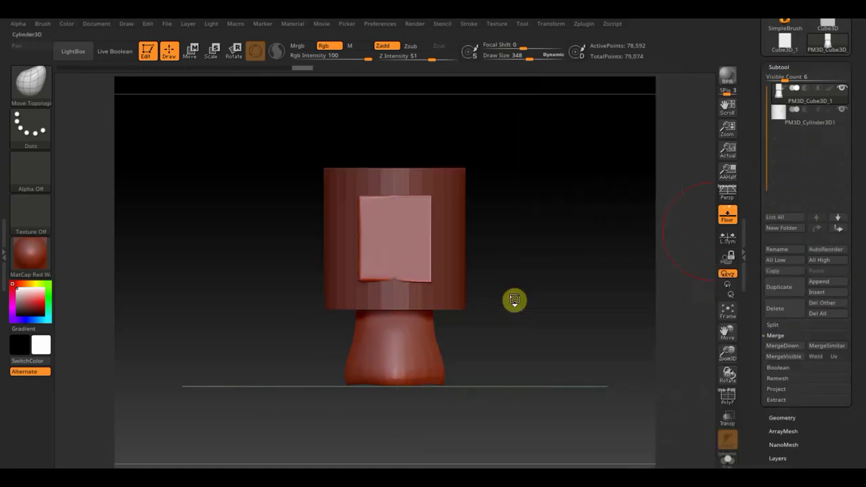
left_click(778, 124)
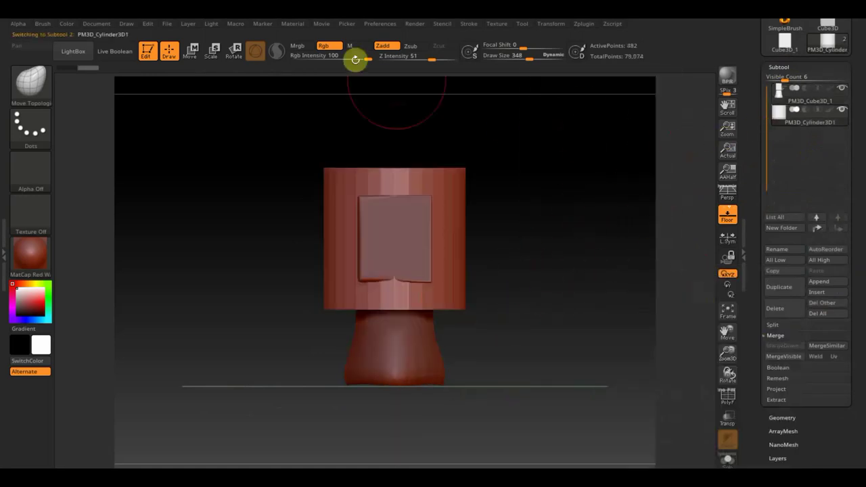
Rotate the cylinder 90° onto its side, shrink it, and place it at the head's upper left.
left_click(190, 52)
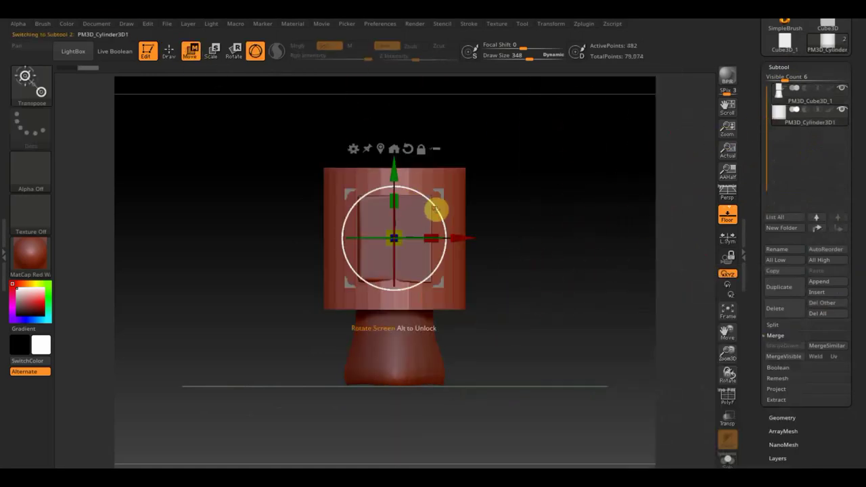
mouse_move(438, 209)
left_mouse_down()
mouse_move(357, 157)
mouse_move(336, 157)
left_mouse_up()
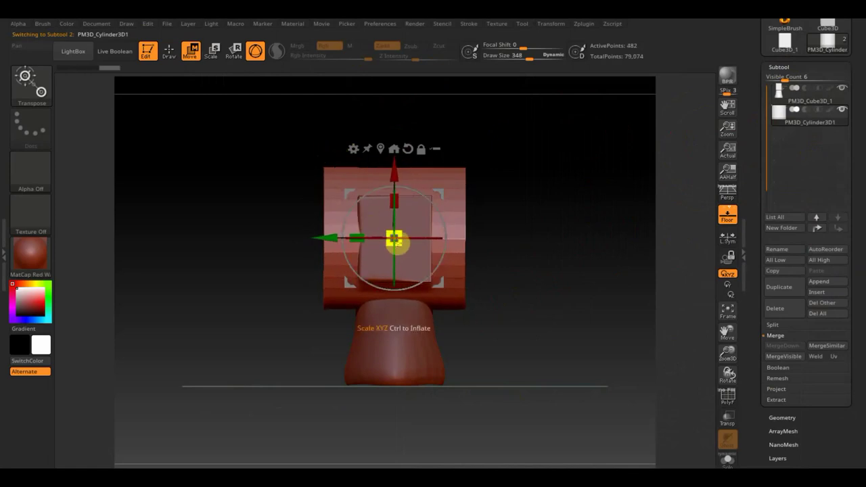
left_click_drag(401, 248, 214, 237)
left_click_drag(292, 175, 303, 113)
mouse_move(257, 170)
left_mouse_down()
mouse_move(247, 188)
mouse_move(280, 189)
left_mouse_up()
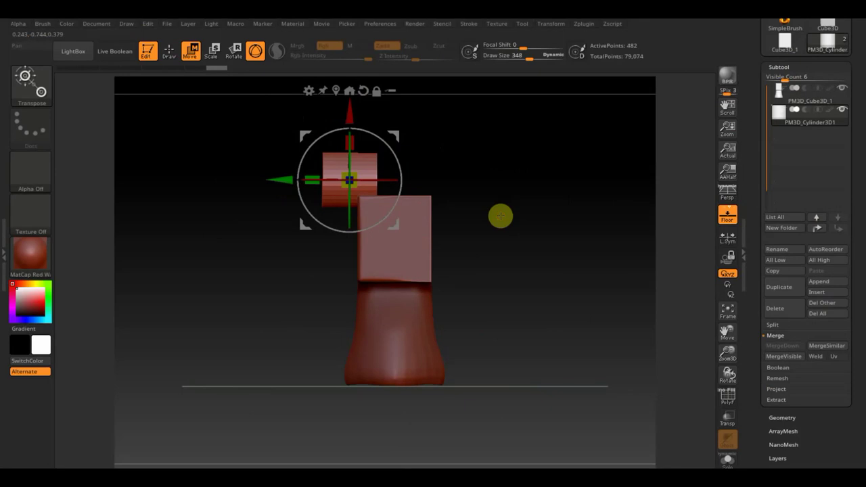
Duplicate the ear cylinder with a Ctrl-drag, shift the copy left, and shrink it.
left_click_drag(500, 216, 559, 217)
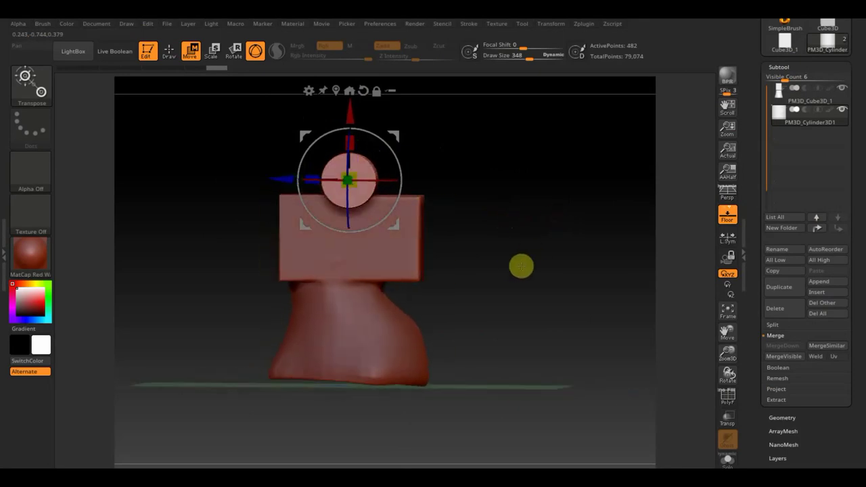
mouse_move(376, 157)
left_mouse_down()
mouse_move(350, 118)
mouse_move(391, 139)
mouse_move(421, 140)
left_mouse_up()
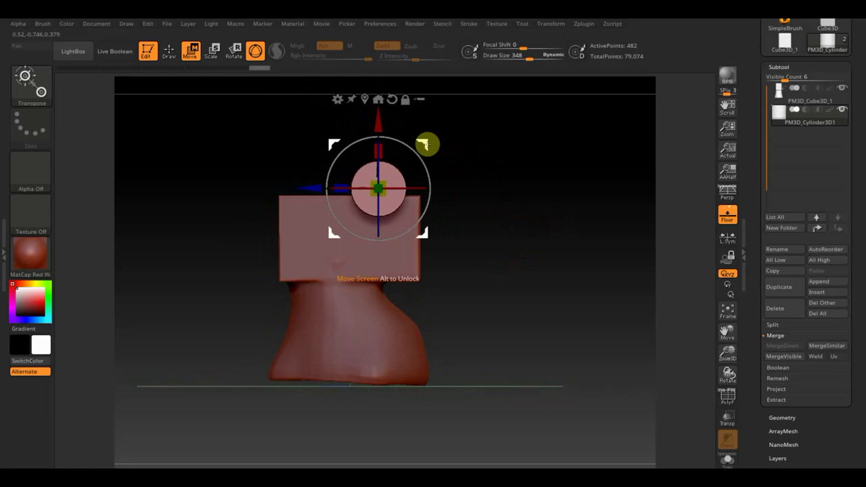
left_click_drag(427, 145, 367, 142, "ctrl")
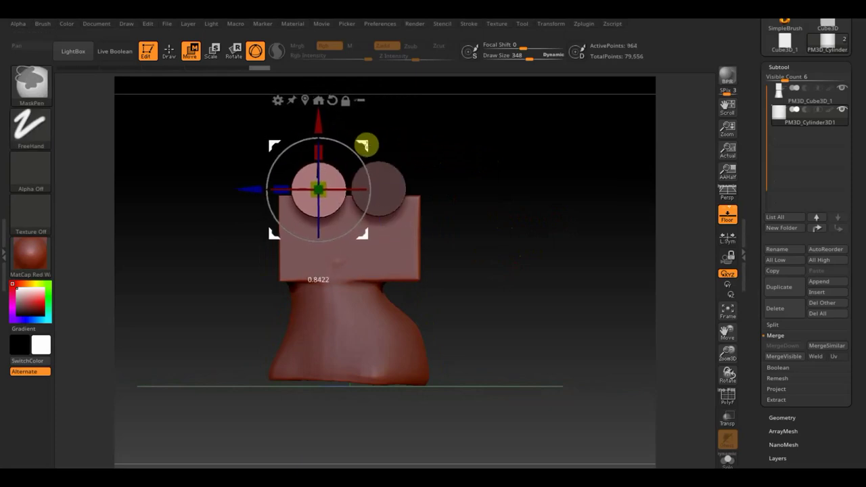
left_click_drag(322, 196, 318, 194)
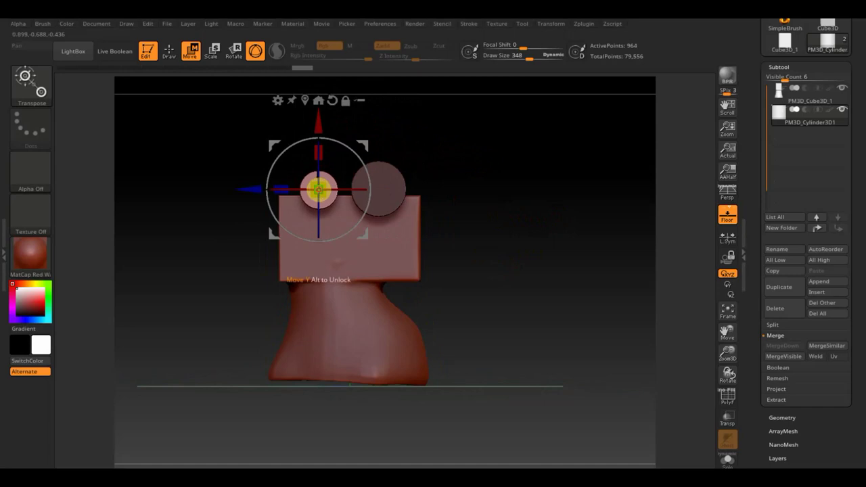
mouse_move(476, 187)
left_mouse_down()
mouse_move(433, 232)
mouse_move(451, 253)
mouse_move(479, 263)
mouse_move(521, 242)
mouse_move(524, 203)
mouse_move(440, 215)
mouse_move(494, 221)
mouse_move(500, 231)
left_mouse_up()
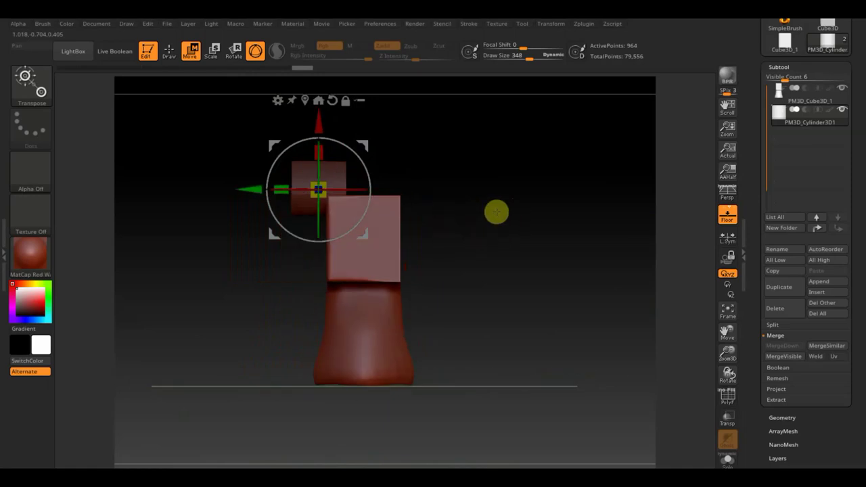
DynaMesh the ear cylinders subtool into one remeshed part.
left_click(785, 418)
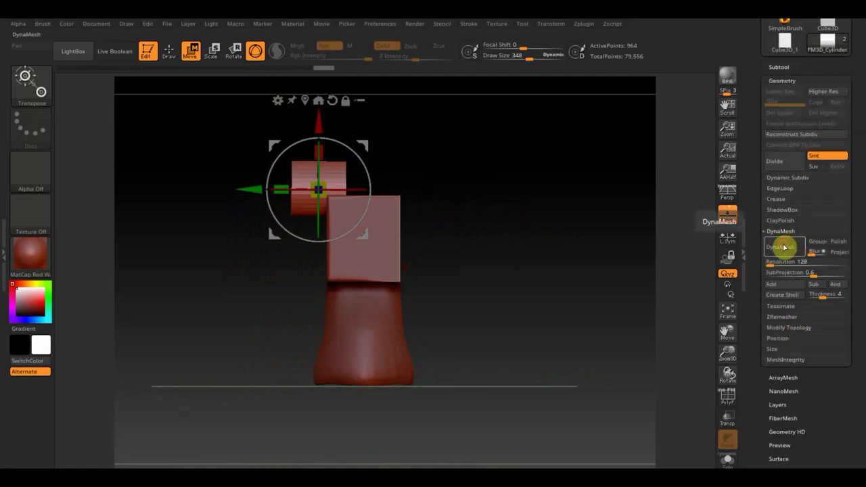
left_click(784, 247)
left_click(779, 66)
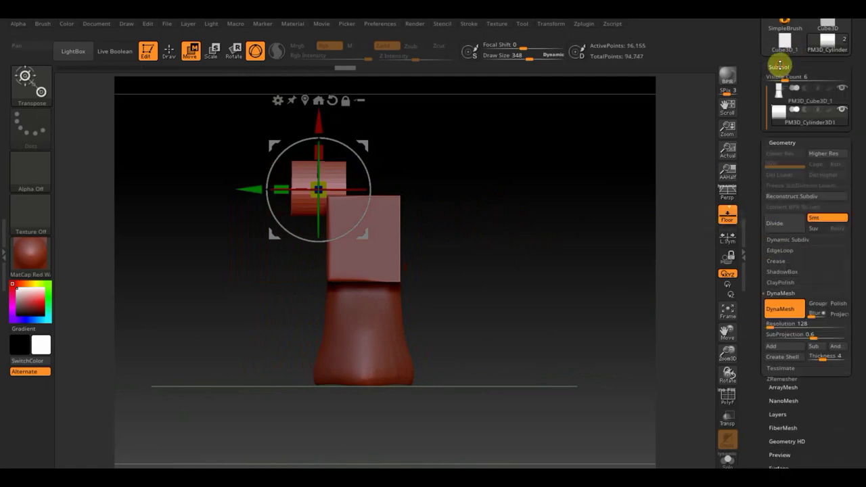
left_click(803, 113)
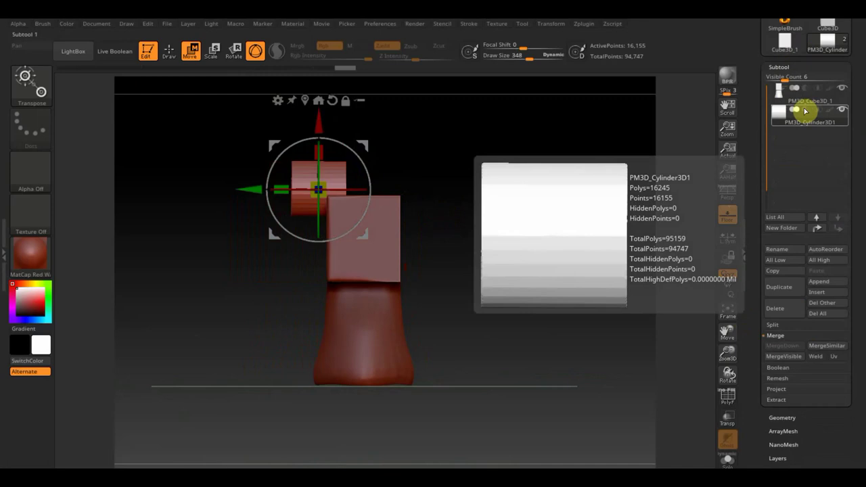
Merge the cylinders down into the box head subtool and hide the cylinder portion.
left_click(791, 95)
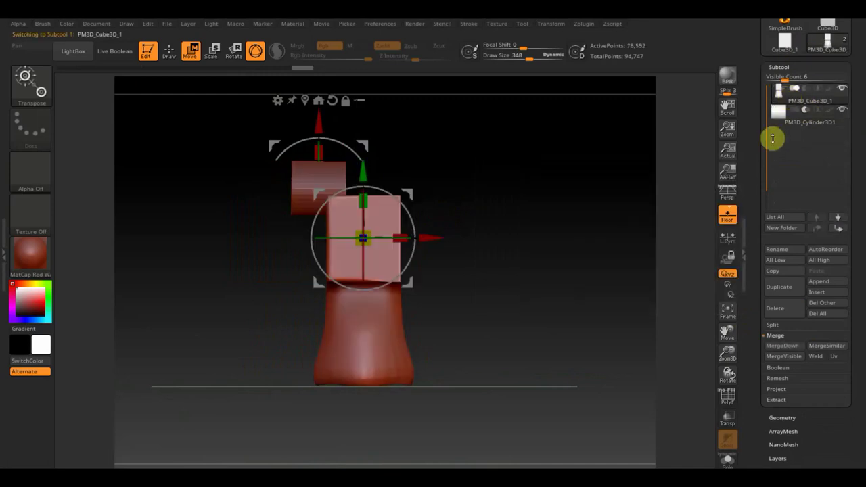
left_click(791, 348)
left_click(682, 373)
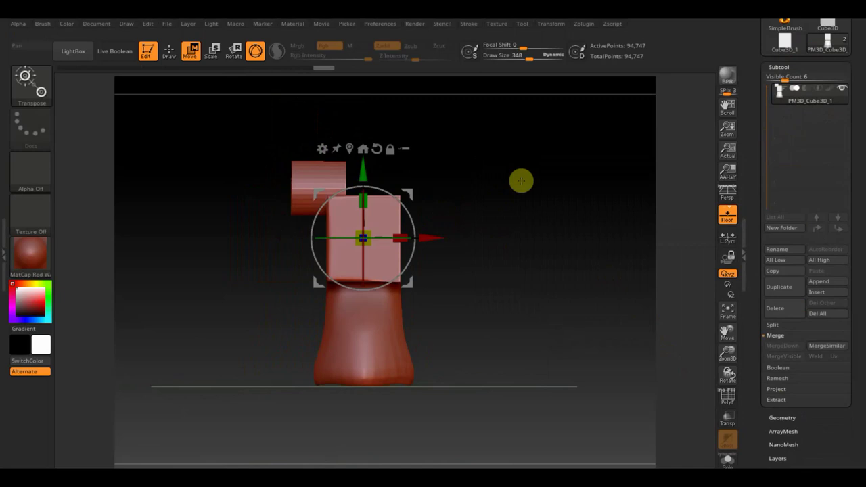
mouse_move(534, 158)
left_mouse_down("ctrl+shift")
mouse_move(551, 257)
mouse_move(619, 265)
mouse_move(598, 260)
left_mouse_up("ctrl+shift")
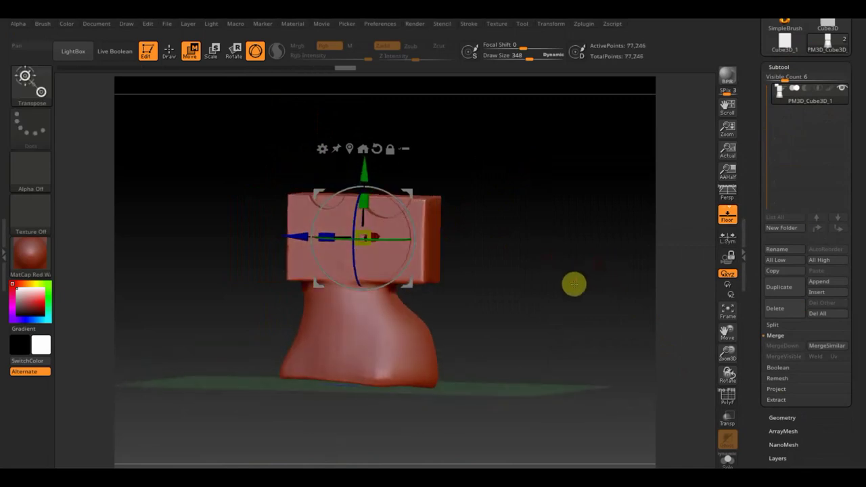
Delete the hidden cylinder geometry, leaving 78,309 points, and spin the model 180° about its vertical axis.
left_click(783, 417)
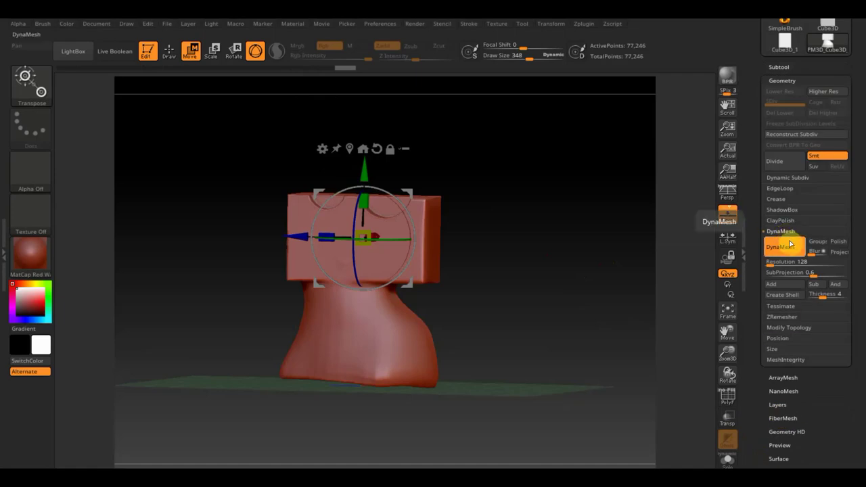
left_click(805, 328)
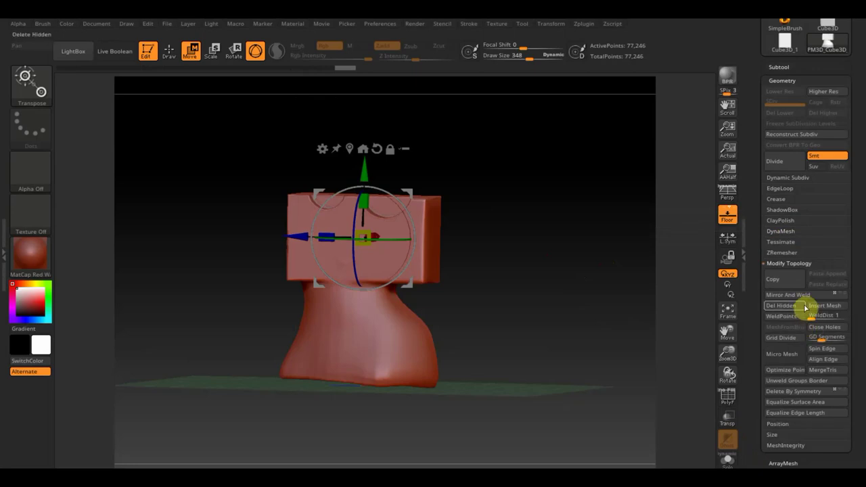
left_click(806, 306)
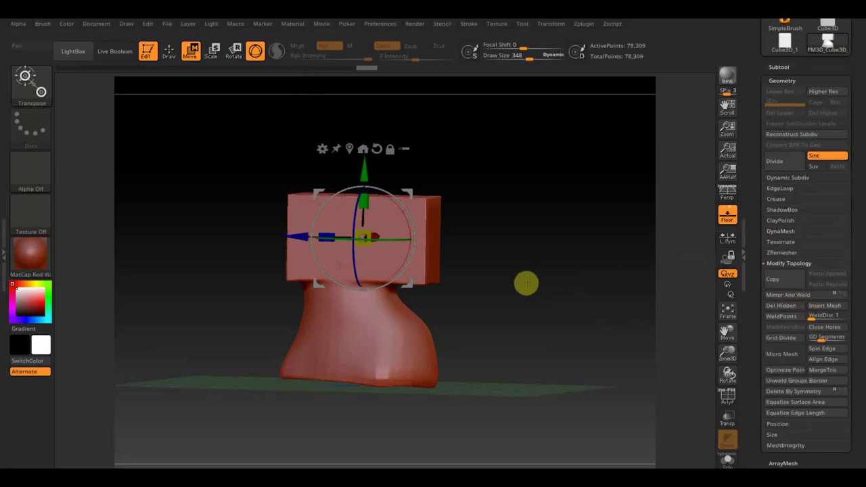
mouse_move(531, 304)
left_mouse_down()
mouse_move(503, 366)
mouse_move(553, 356)
mouse_move(528, 341)
mouse_move(545, 361)
mouse_move(549, 392)
mouse_move(547, 377)
left_mouse_up()
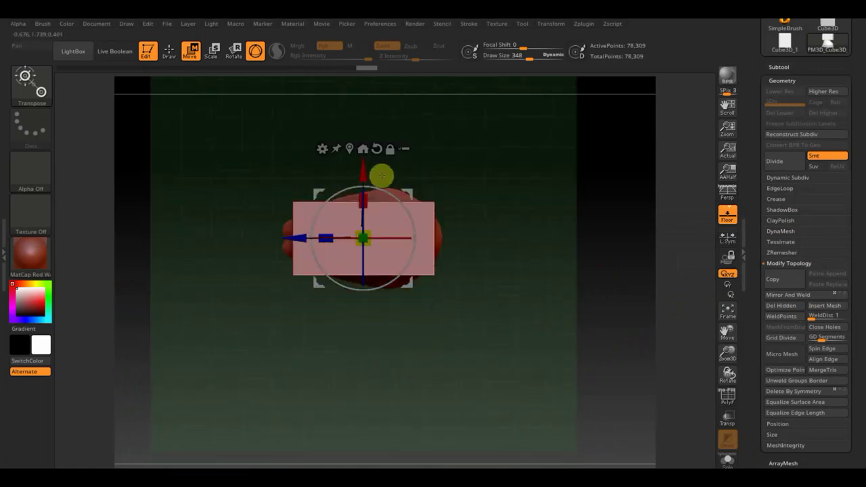
mouse_move(392, 194)
left_mouse_down()
mouse_move(377, 304)
mouse_move(317, 306)
left_mouse_up()
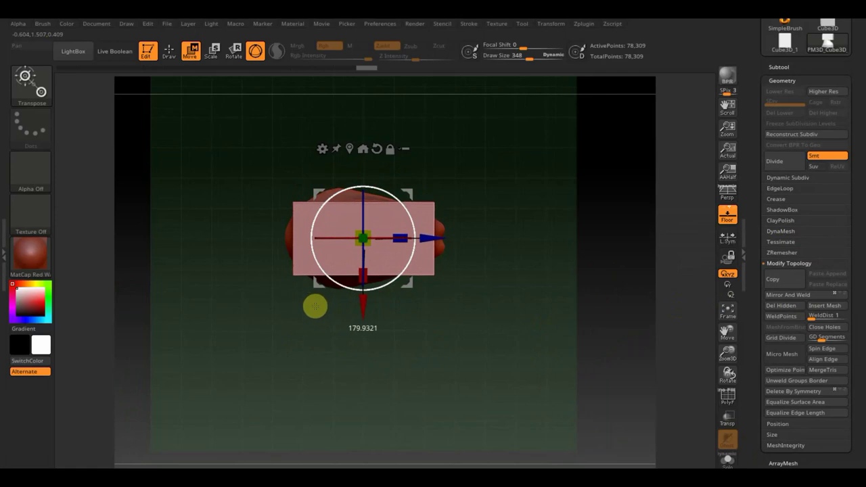
mouse_move(451, 343)
left_mouse_down()
mouse_move(455, 277)
mouse_move(577, 253)
mouse_move(619, 257)
left_mouse_up()
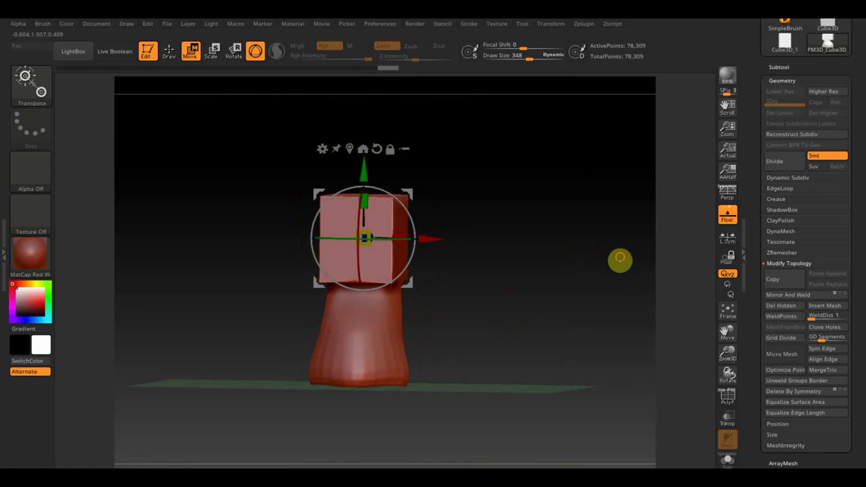
Add a new cylinder subtool, make it active, and rotate it onto its side.
left_click(796, 65)
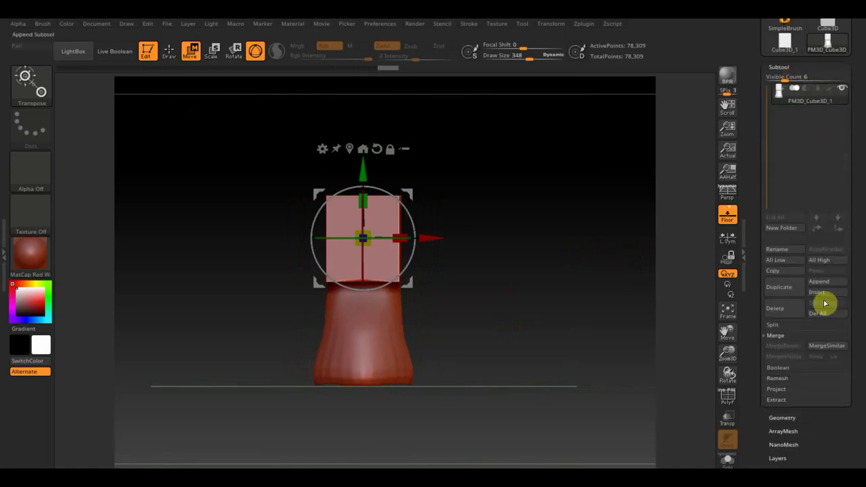
left_click(825, 281)
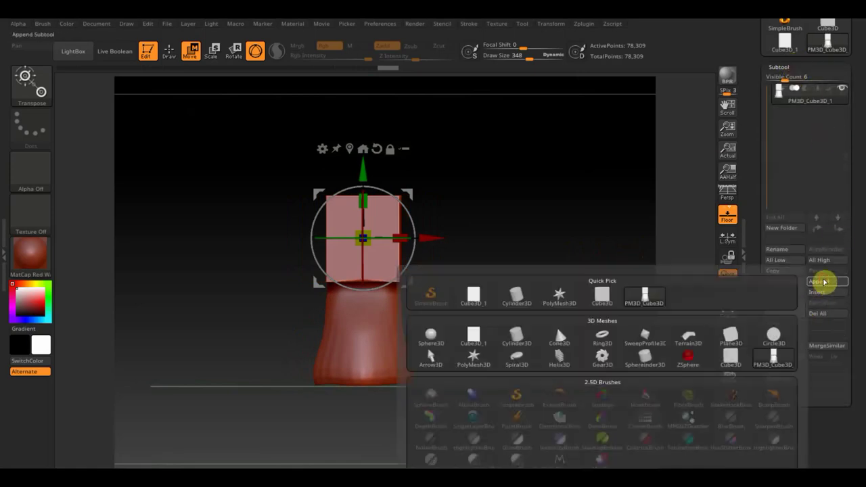
left_click(517, 297)
left_click(783, 126)
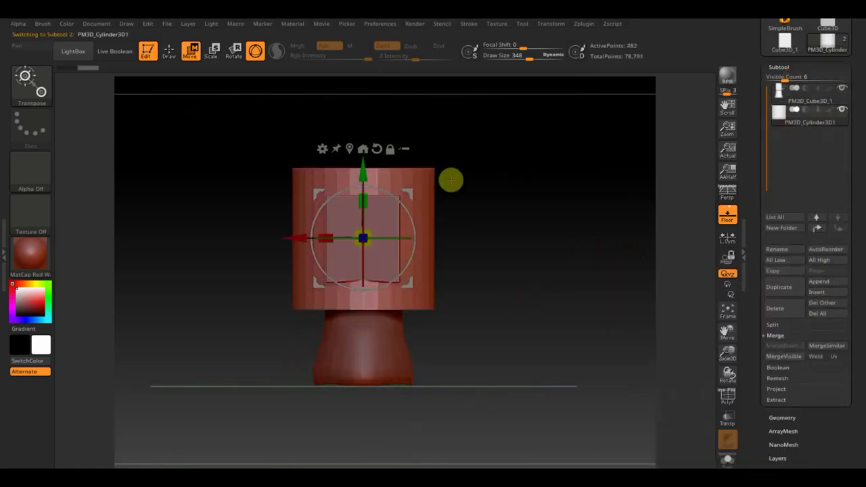
mouse_move(402, 207)
left_mouse_down()
mouse_move(388, 187)
mouse_move(300, 151)
left_mouse_up()
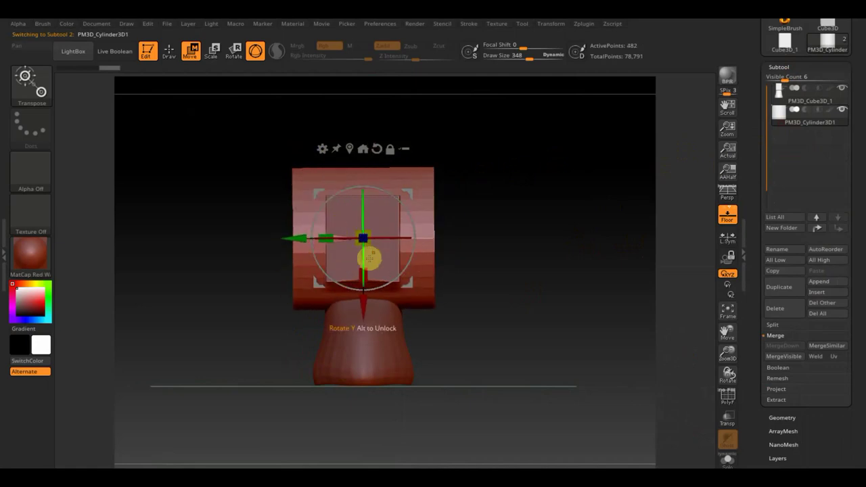
Shrink the cylinder to ear size and position it at the top of the head.
left_click_drag(369, 244, 343, 209)
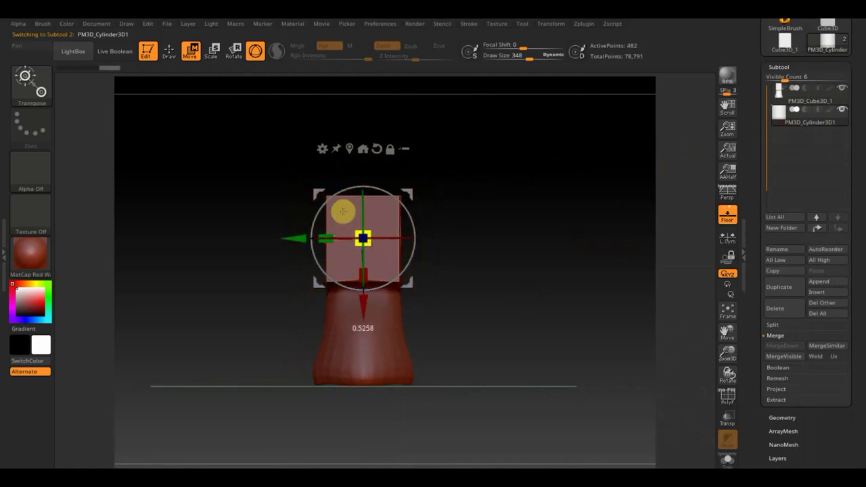
left_click_drag(310, 237, 257, 237)
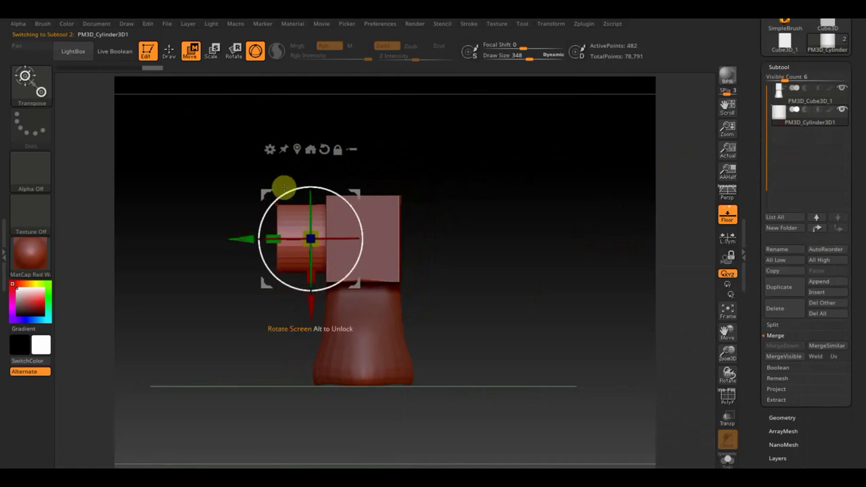
left_click_drag(311, 272, 339, 212)
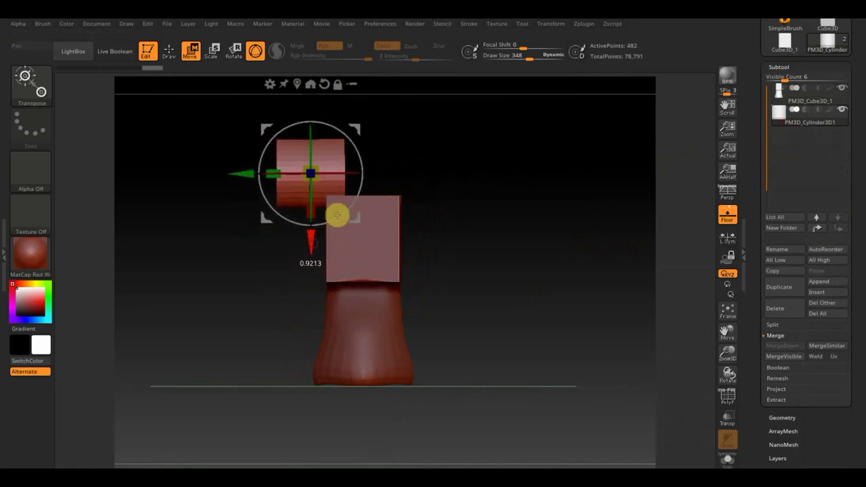
mouse_move(364, 135)
left_mouse_down()
mouse_move(358, 119)
mouse_move(364, 145)
left_mouse_up()
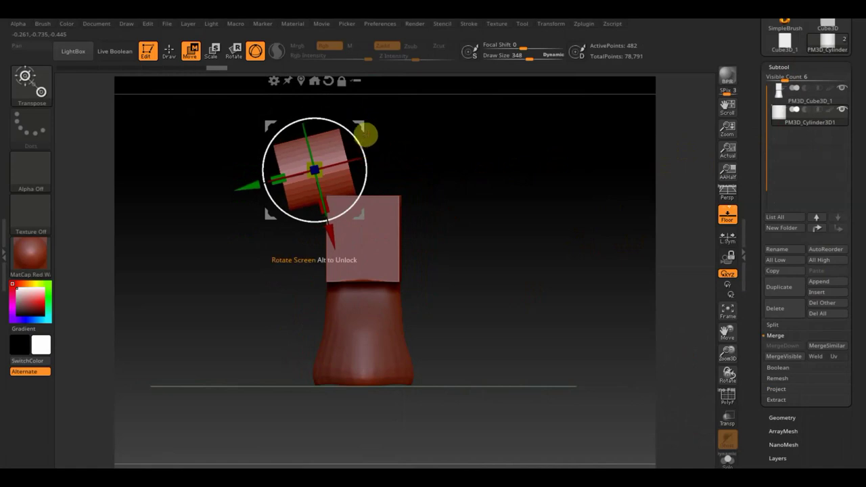
left_click_drag(267, 128, 268, 131)
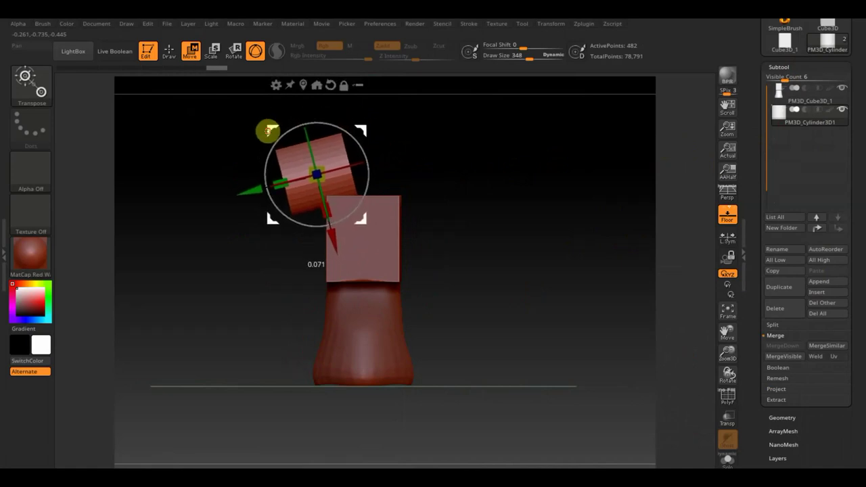
mouse_move(522, 213)
left_mouse_down()
mouse_move(553, 215)
mouse_move(578, 237)
left_mouse_up()
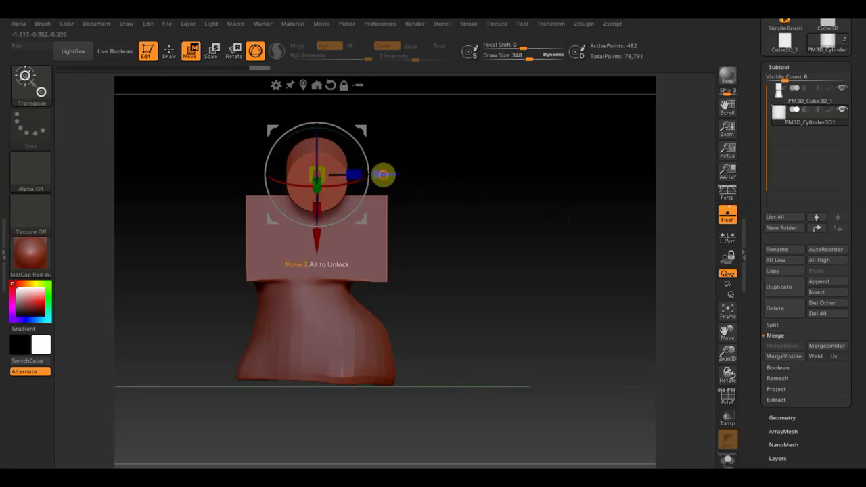
left_click_drag(383, 175, 406, 182)
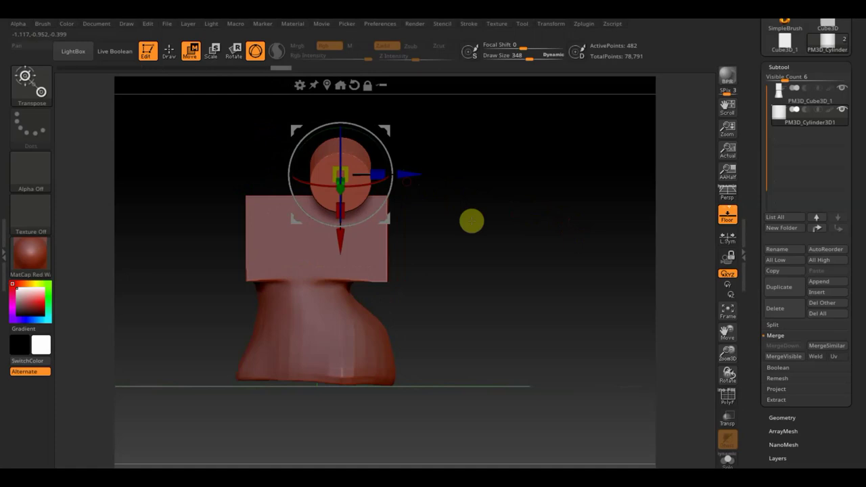
Duplicate the cylinder, shrink the copy, and move it down and left beside the first.
left_click_drag(411, 173, 360, 177, "ctrl")
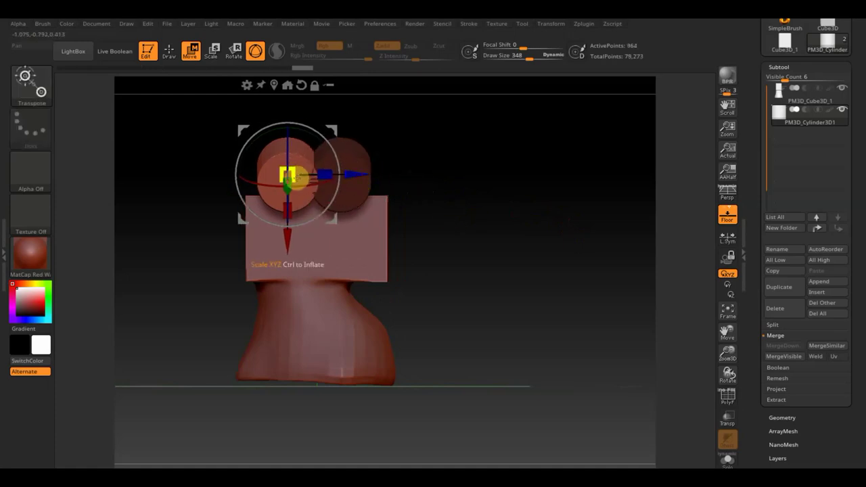
left_click_drag(288, 176, 284, 178)
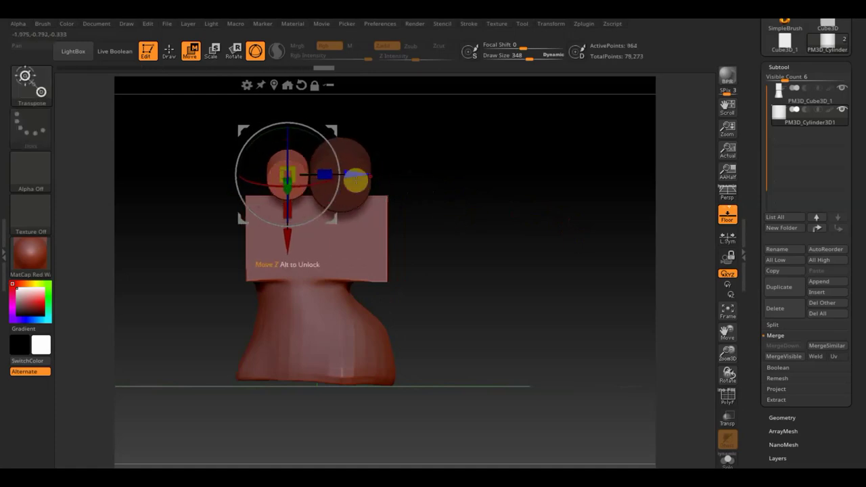
left_click_drag(331, 149, 326, 144)
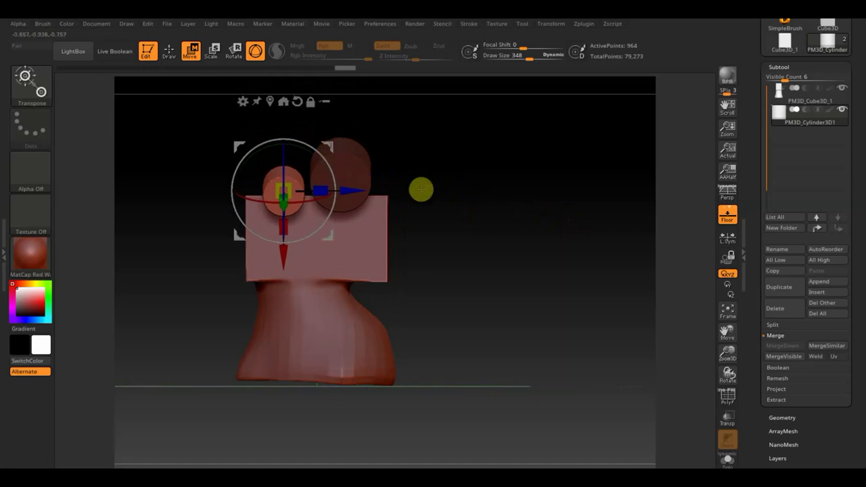
left_click_drag(420, 190, 471, 200)
Nudge the cylinder along its axis, then DynaMesh the cylinder pieces to 19,403 points.
left_click_drag(342, 215, 336, 211)
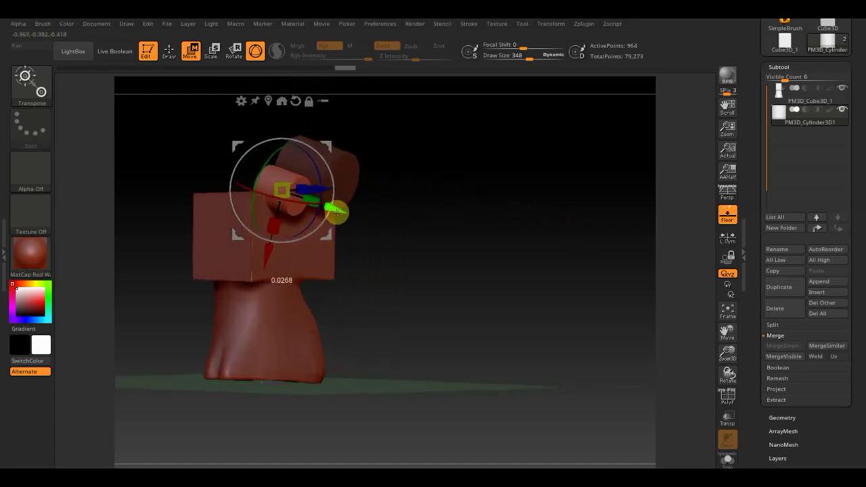
mouse_move(453, 220)
left_mouse_down()
mouse_move(406, 228)
mouse_move(482, 252)
left_mouse_up()
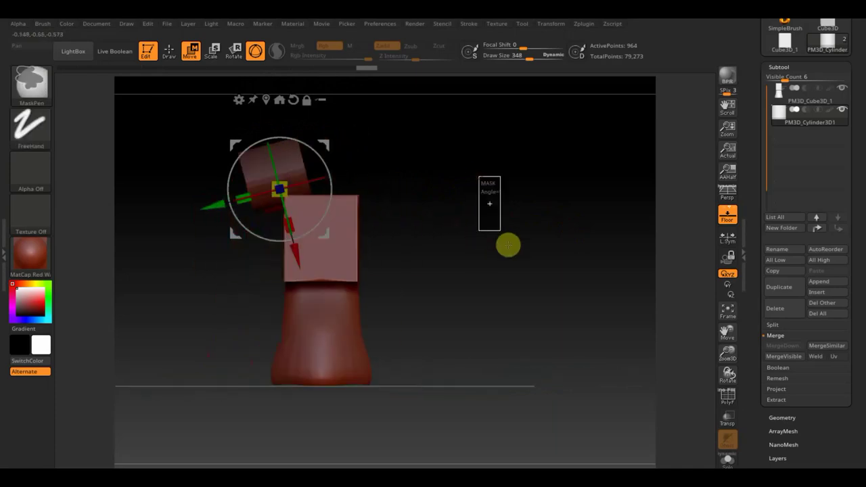
left_click(794, 418)
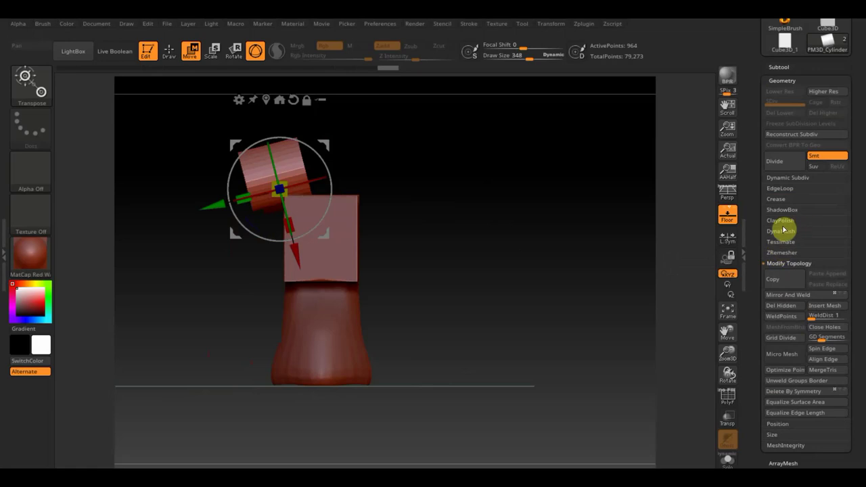
left_click(783, 231)
left_click(785, 249)
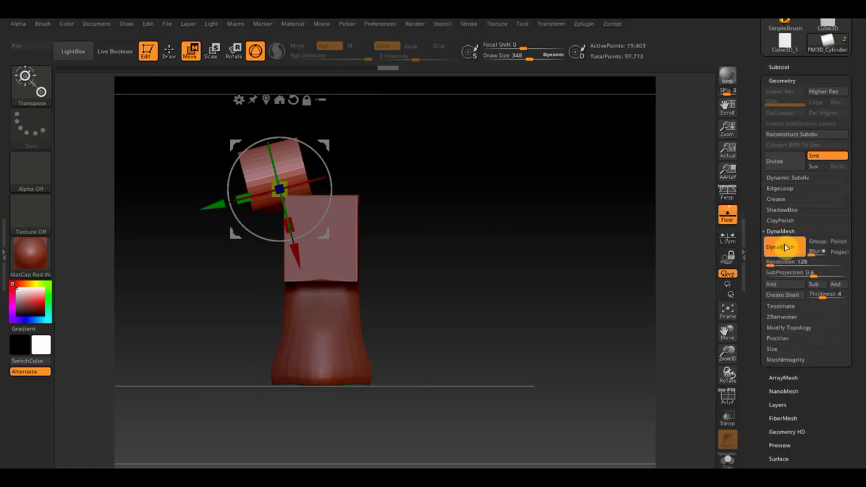
Select the PM3D_Cube3D_1 cube-and-body subtool in the subtool list.
left_click(783, 81)
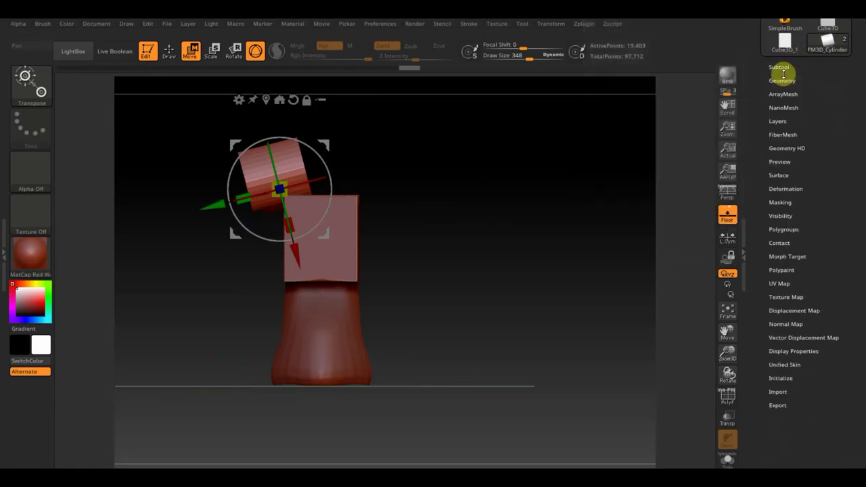
left_click(780, 68)
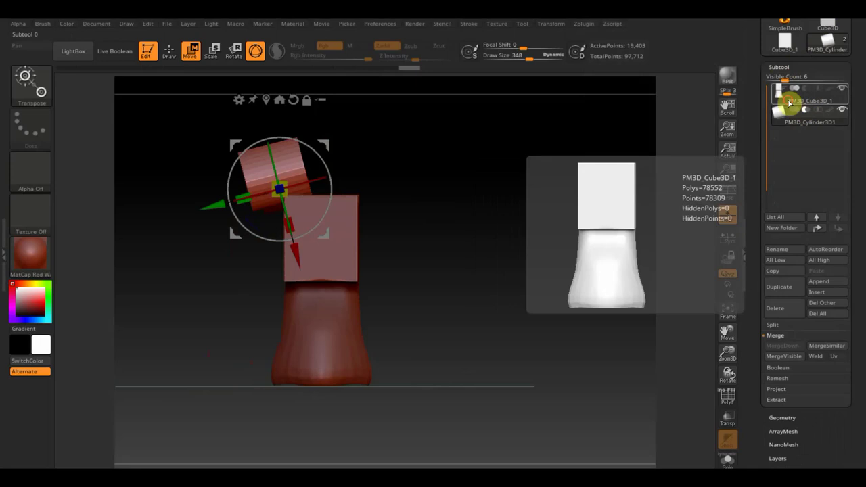
left_click(794, 99)
Merge the cylinders down into the cube-and-body subtool, confirming the irreversible merge.
left_click(785, 346)
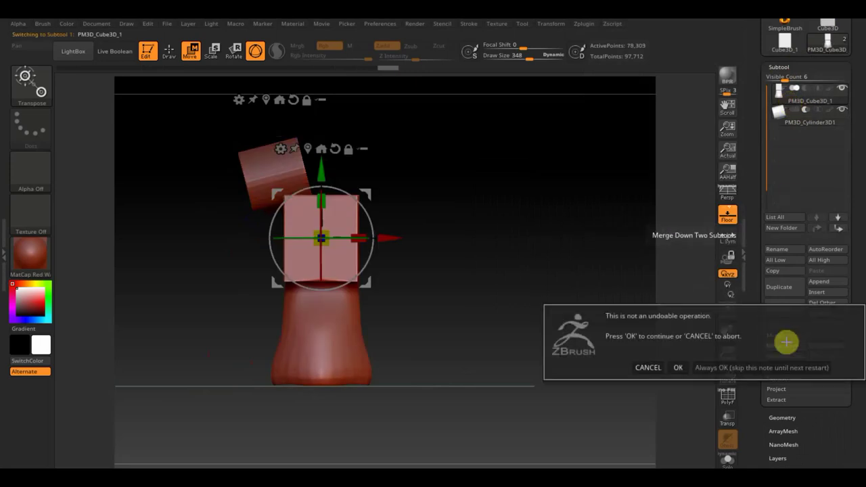
left_click(676, 368)
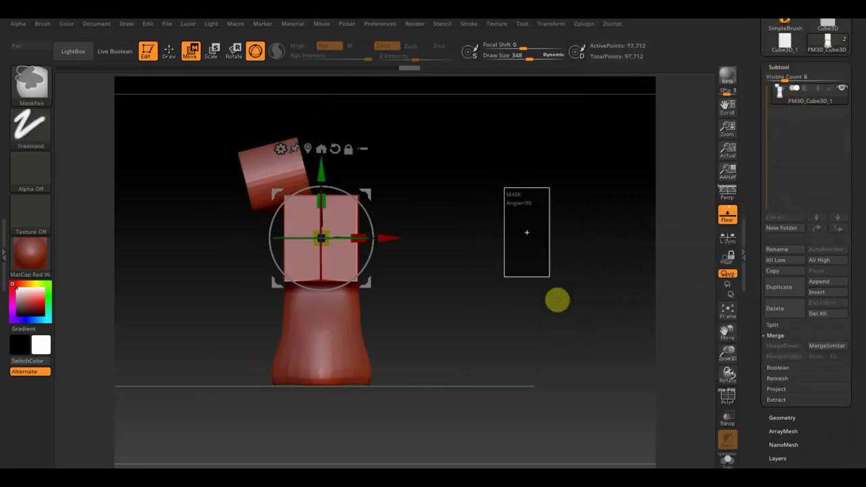
mouse_move(553, 287)
left_mouse_down()
mouse_move(576, 304)
mouse_move(590, 343)
mouse_move(622, 340)
mouse_move(590, 296)
mouse_move(581, 313)
left_mouse_up()
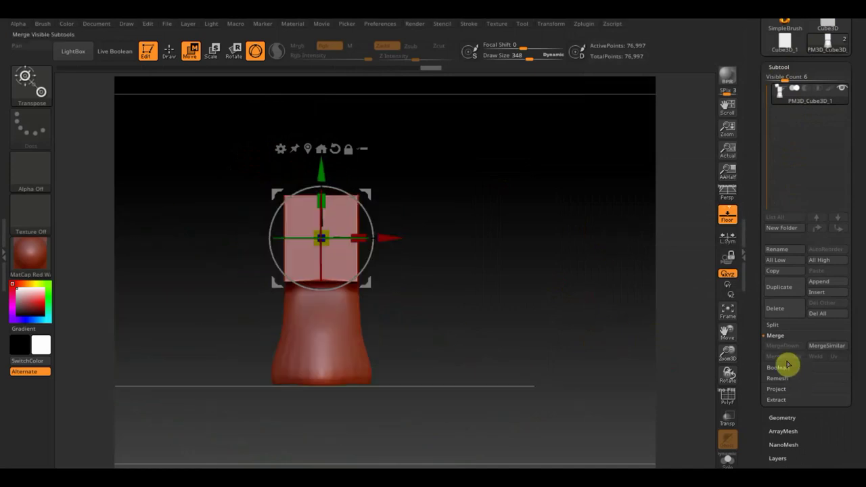
Apply Mirror And Weld to the merged mesh and check both sides, now 77,347 points.
left_click(798, 418)
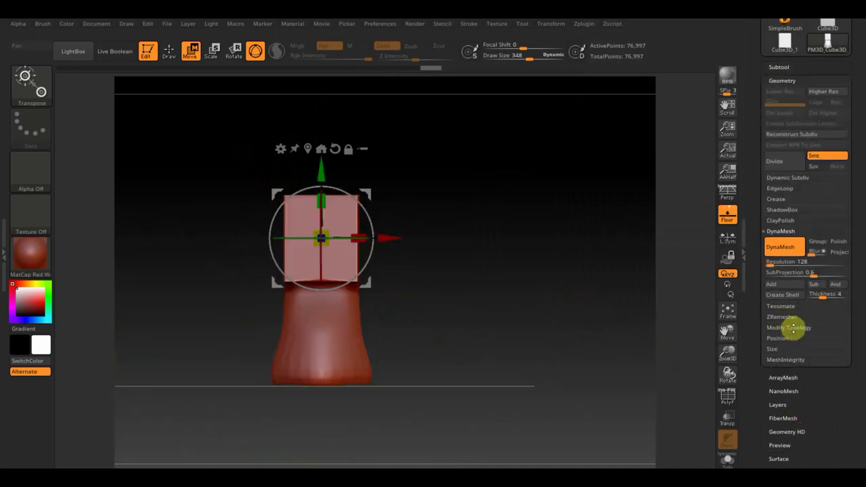
left_click(793, 329)
left_click(793, 295)
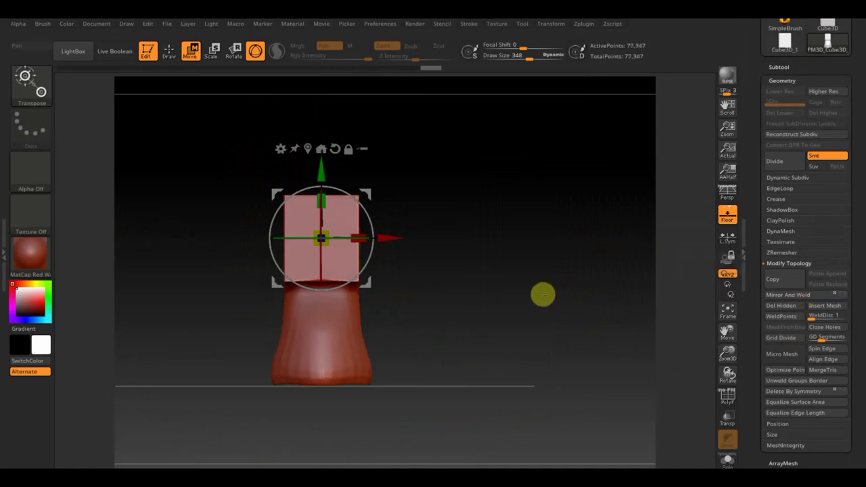
left_click_drag(543, 294, 544, 388)
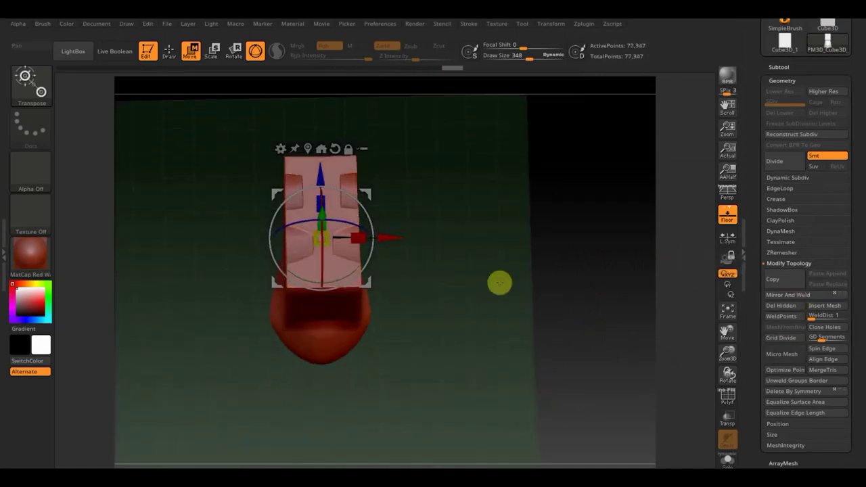
mouse_move(496, 282)
left_mouse_down()
mouse_move(561, 212)
mouse_move(544, 208)
left_mouse_up()
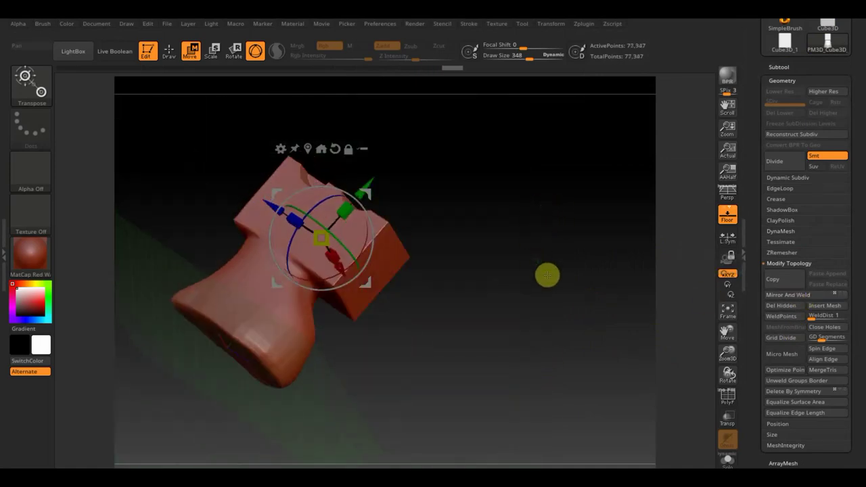
left_click_drag(547, 274, 547, 308, "shift")
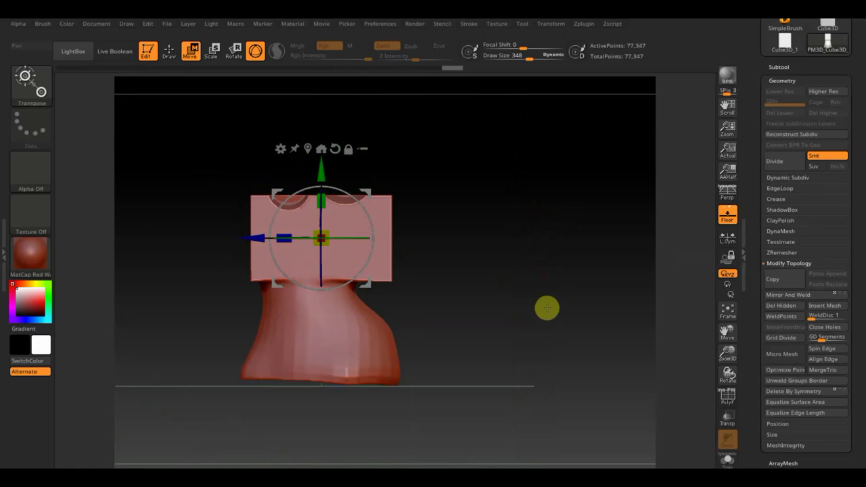
left_click_drag(540, 272, 511, 305, "shift")
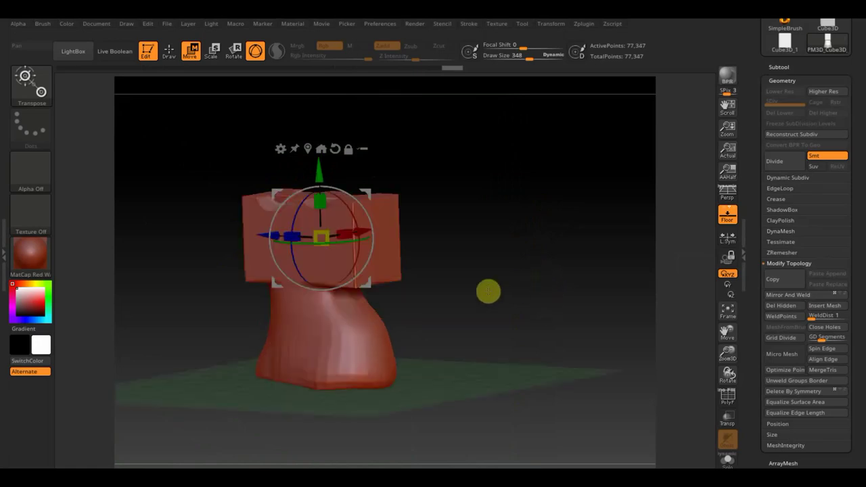
left_click_drag(853, 68, 853, 140)
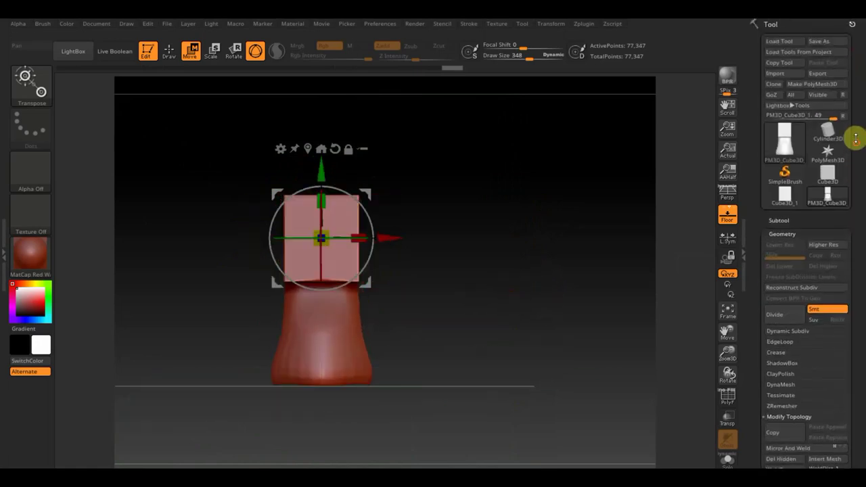
Export PM3D_Cube3D_1 as an OBJ file, choosing the Desktop as the save location.
left_click(827, 74)
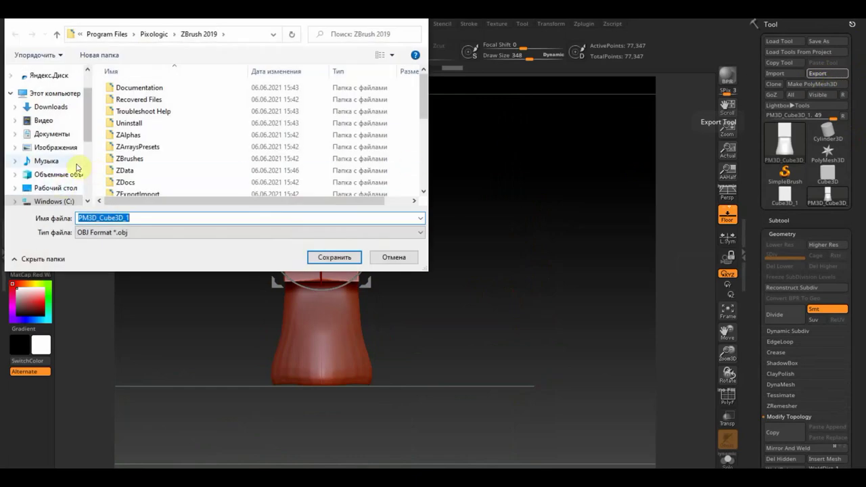
left_click(55, 107)
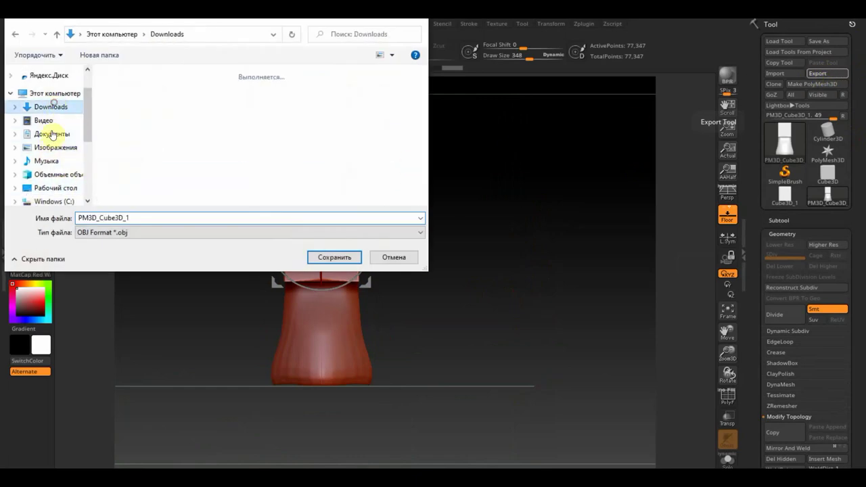
left_click(54, 188)
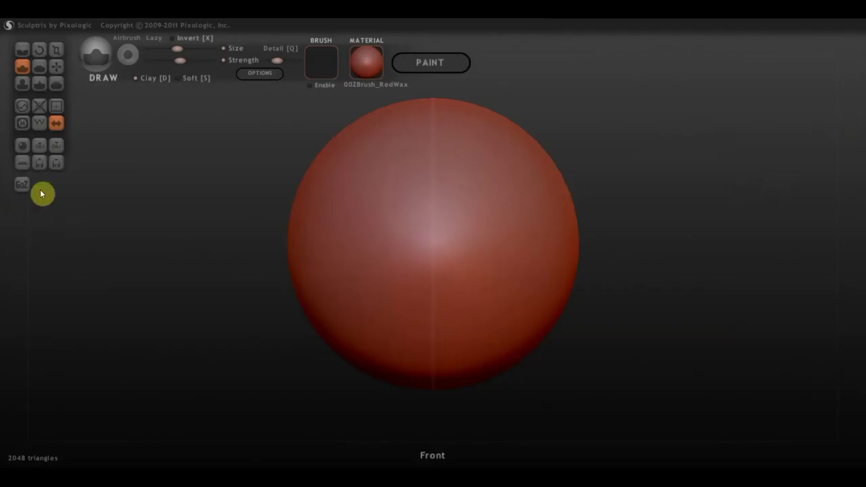
Import PM3D_Cube3D_1.OBJ from the Desktop as a new scene, replacing the default sphere.
left_click(41, 143)
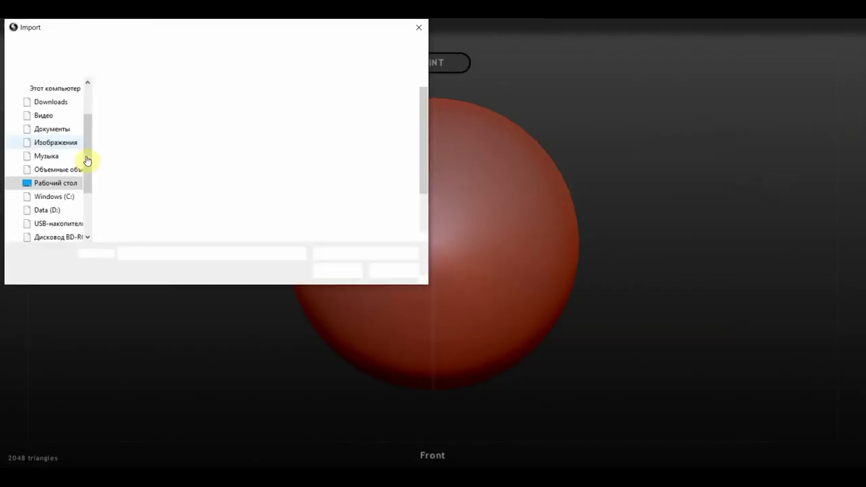
scroll(258, 182, "down", 1)
left_click(195, 193)
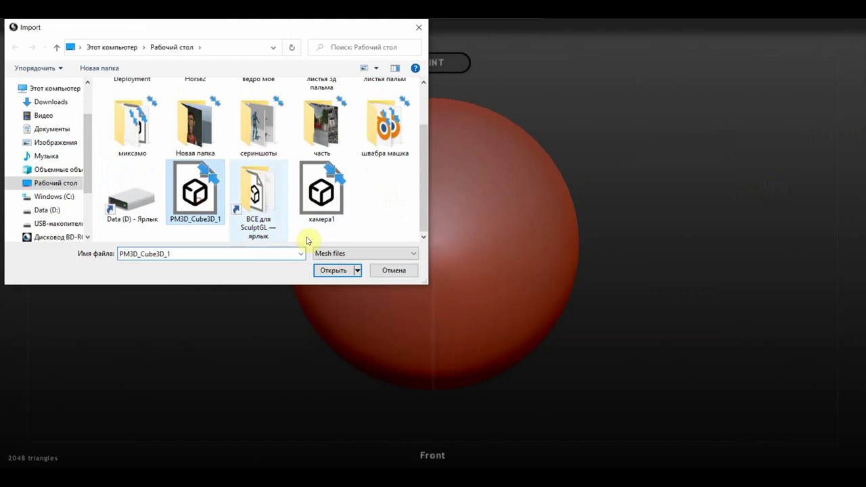
left_click(334, 271)
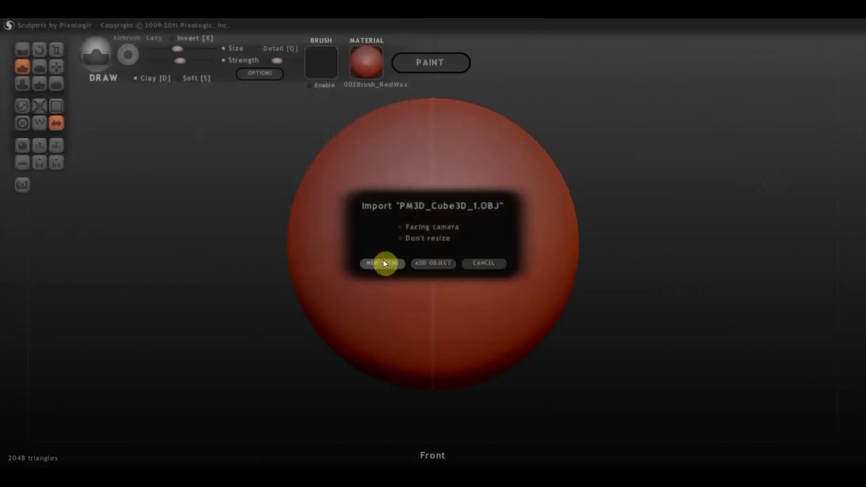
left_click(383, 263)
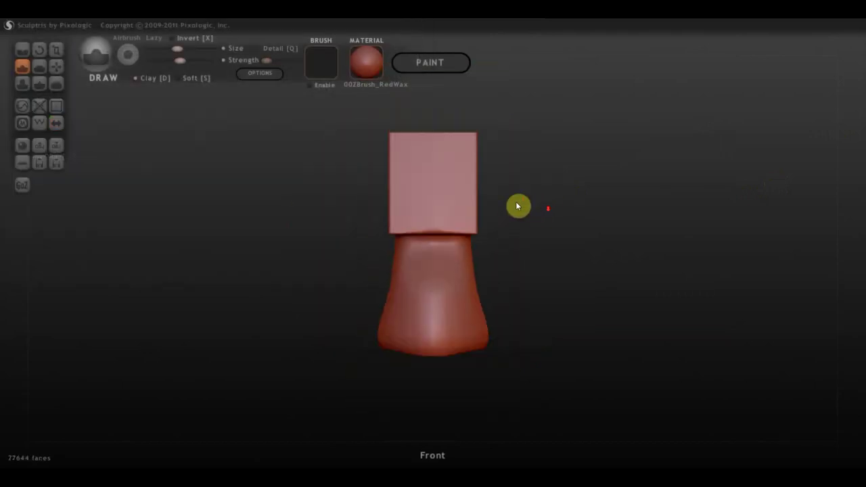
Select the Flatten brush and enable symmetry.
left_click(40, 68)
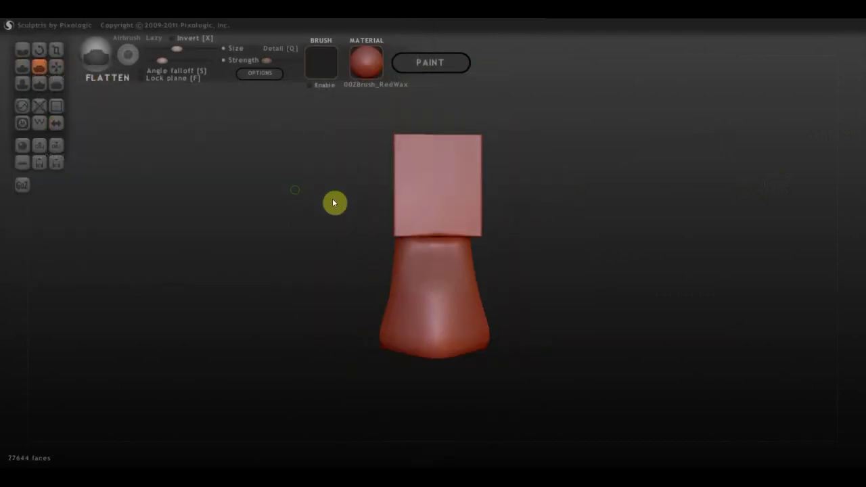
left_click_drag(334, 203, 416, 198)
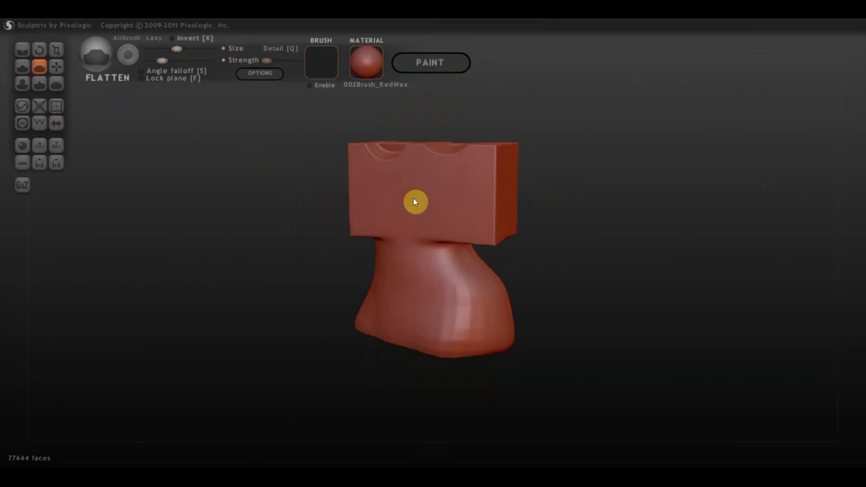
left_click(58, 124)
left_click(442, 280)
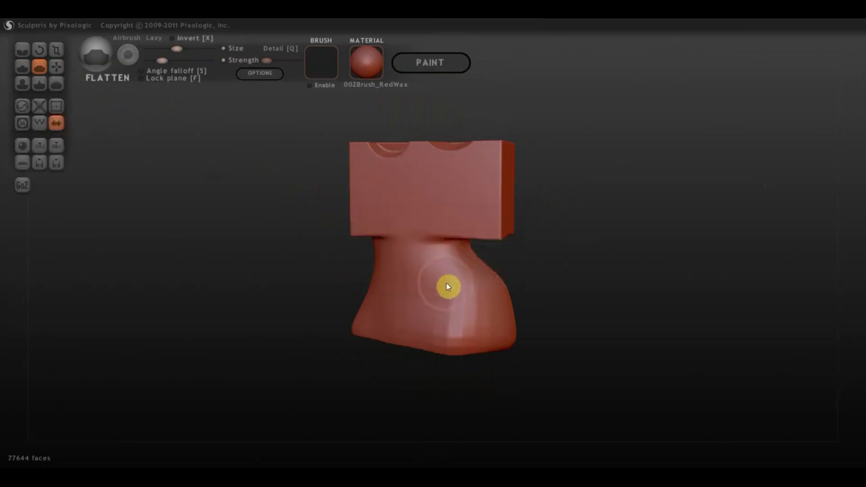
mouse_move(524, 288)
left_mouse_down()
mouse_move(368, 276)
mouse_move(432, 181)
mouse_move(409, 187)
left_mouse_up()
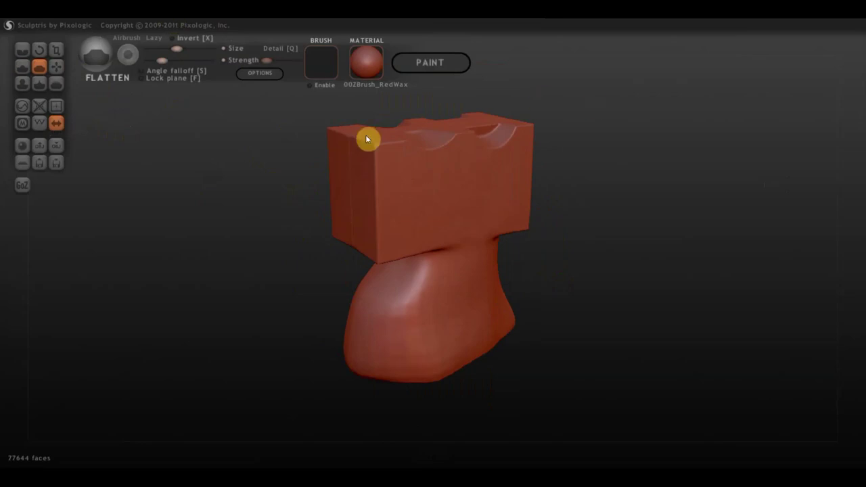
Flatten the head block's right vertical edge into a bevel, then raise the brush strength.
mouse_move(343, 117)
left_mouse_down()
mouse_move(294, 103)
mouse_move(503, 165)
left_mouse_up()
right_click_drag(502, 164, 482, 165)
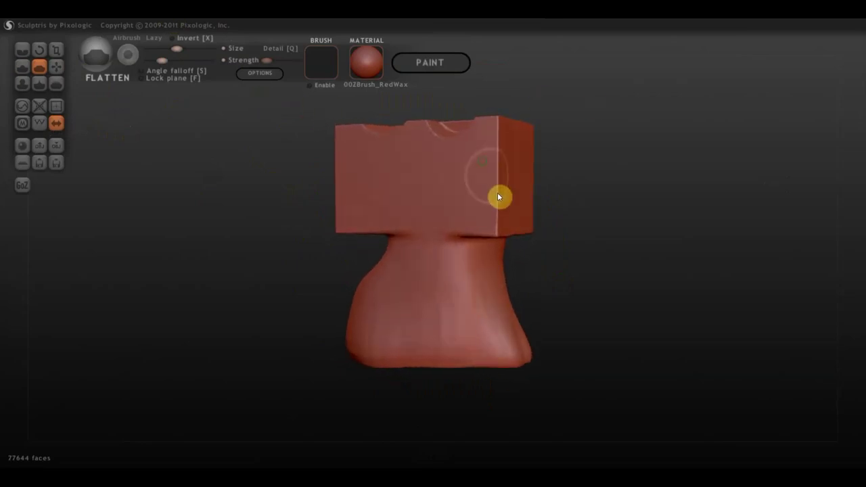
right_click_drag(498, 205, 507, 206)
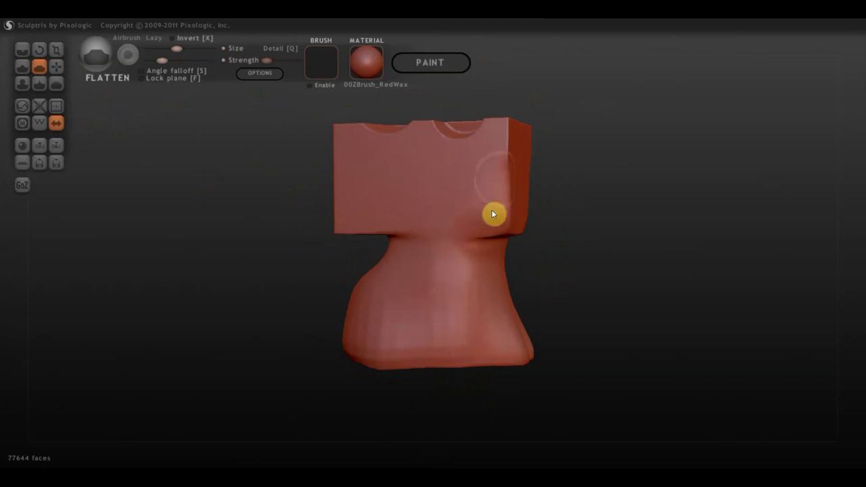
mouse_move(492, 210)
left_mouse_down()
mouse_move(508, 123)
mouse_move(511, 218)
mouse_move(505, 196)
left_mouse_up()
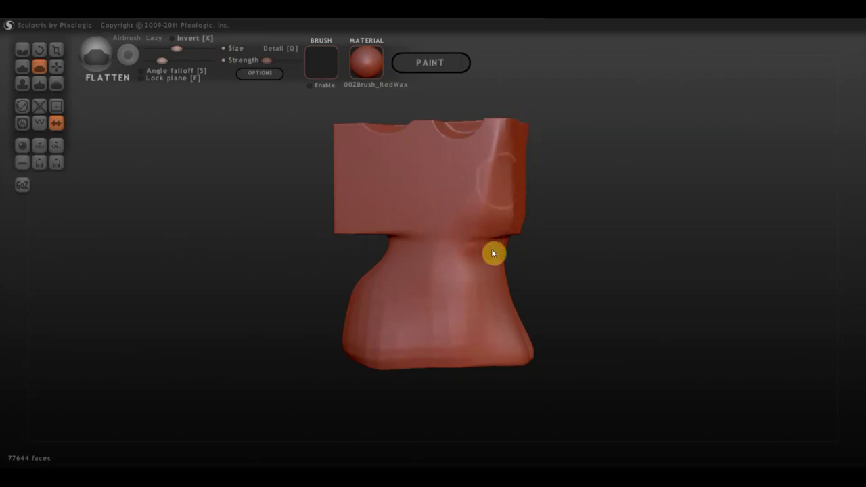
mouse_move(495, 247)
right_mouse_down()
mouse_move(414, 246)
mouse_move(397, 230)
right_mouse_up()
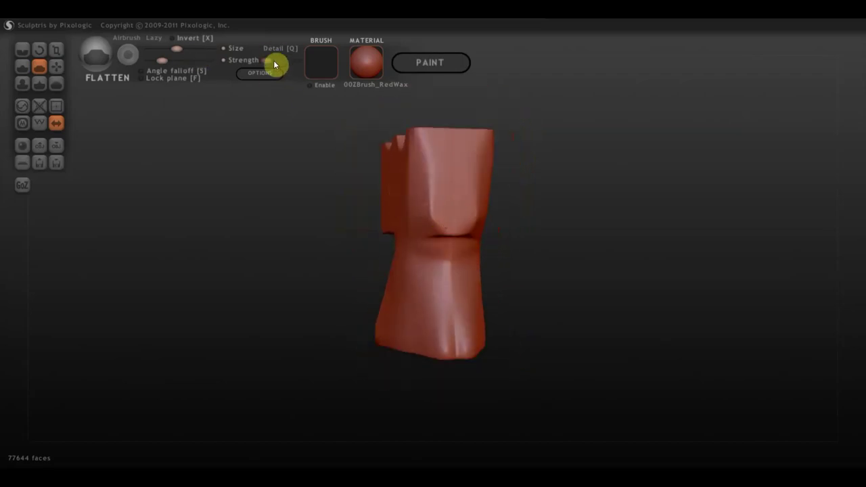
left_click(172, 60)
mouse_move(432, 165)
left_mouse_down()
mouse_move(436, 233)
mouse_move(447, 156)
mouse_move(438, 222)
mouse_move(453, 259)
mouse_move(435, 204)
mouse_move(433, 268)
mouse_move(448, 355)
mouse_move(386, 300)
left_mouse_up()
Flatten the head's upper right side and smooth a patch on the body's lower front.
right_click_drag(426, 321, 541, 316)
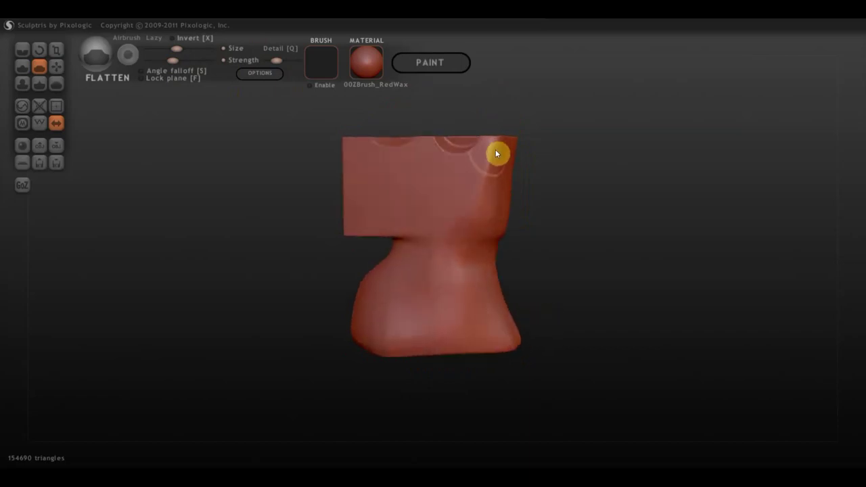
mouse_move(494, 153)
left_mouse_down()
mouse_move(480, 216)
mouse_move(455, 251)
mouse_move(490, 194)
mouse_move(490, 219)
left_mouse_up()
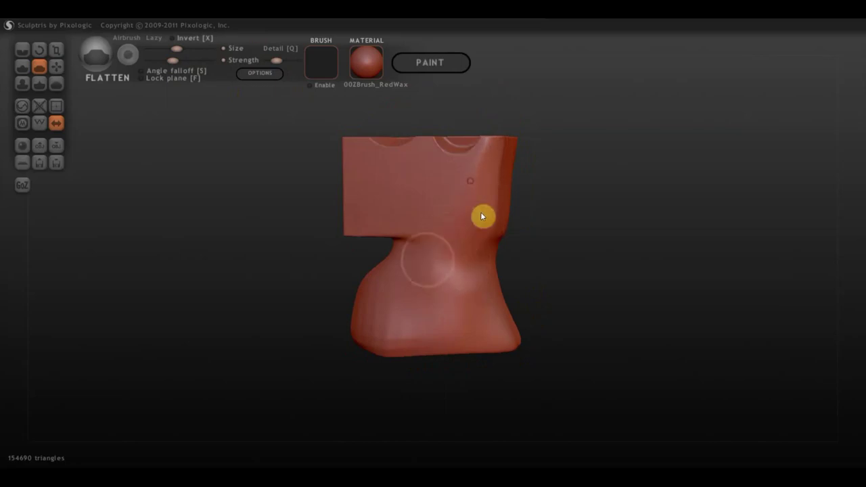
mouse_move(484, 274)
left_mouse_down()
mouse_move(539, 263)
mouse_move(571, 269)
left_mouse_up()
left_click_drag(410, 346, 406, 323)
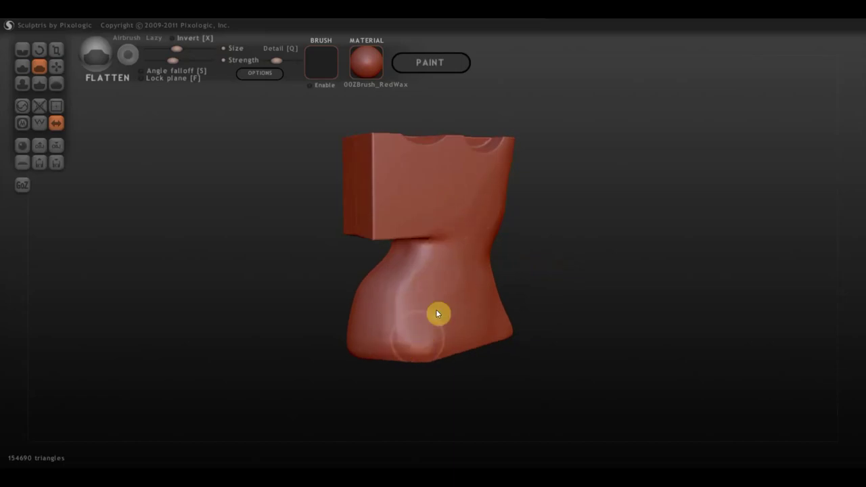
mouse_move(468, 256)
left_mouse_down()
mouse_move(459, 325)
mouse_move(581, 297)
mouse_move(497, 266)
mouse_move(648, 261)
left_mouse_up()
Round off the head's lower corner and carve a smooth hollow along the neck seam.
mouse_move(560, 257)
left_mouse_down()
mouse_move(435, 235)
mouse_move(413, 253)
mouse_move(400, 231)
mouse_move(429, 239)
left_mouse_up()
mouse_move(426, 240)
right_mouse_down()
mouse_move(509, 220)
mouse_move(451, 198)
right_mouse_up()
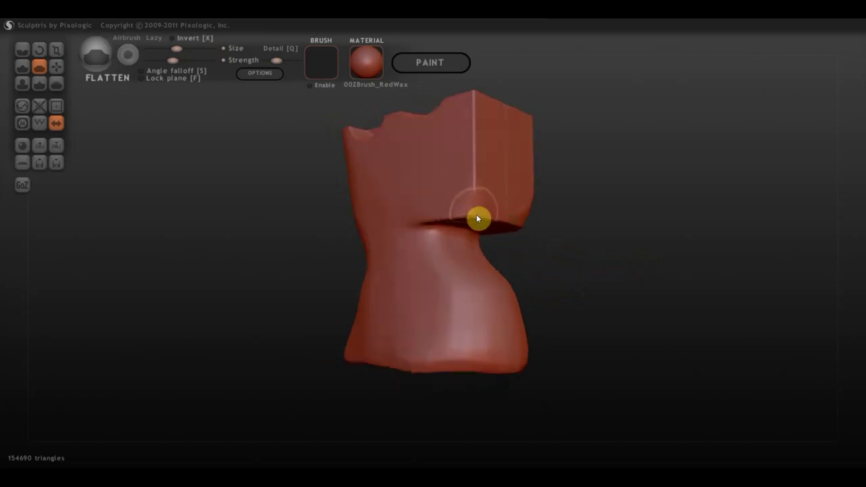
mouse_move(477, 218)
left_mouse_down()
mouse_move(462, 224)
mouse_move(479, 214)
mouse_move(468, 201)
mouse_move(477, 220)
left_mouse_up()
mouse_move(469, 226)
right_mouse_down()
mouse_move(515, 229)
mouse_move(493, 219)
right_mouse_up()
mouse_move(483, 224)
left_mouse_down()
mouse_move(435, 224)
mouse_move(501, 205)
mouse_move(435, 211)
left_mouse_up()
mouse_move(505, 178)
left_mouse_down()
mouse_move(470, 201)
mouse_move(494, 203)
mouse_move(512, 224)
mouse_move(458, 230)
mouse_move(488, 240)
left_mouse_up()
mouse_move(488, 240)
right_mouse_down()
mouse_move(418, 207)
mouse_move(453, 206)
right_mouse_up()
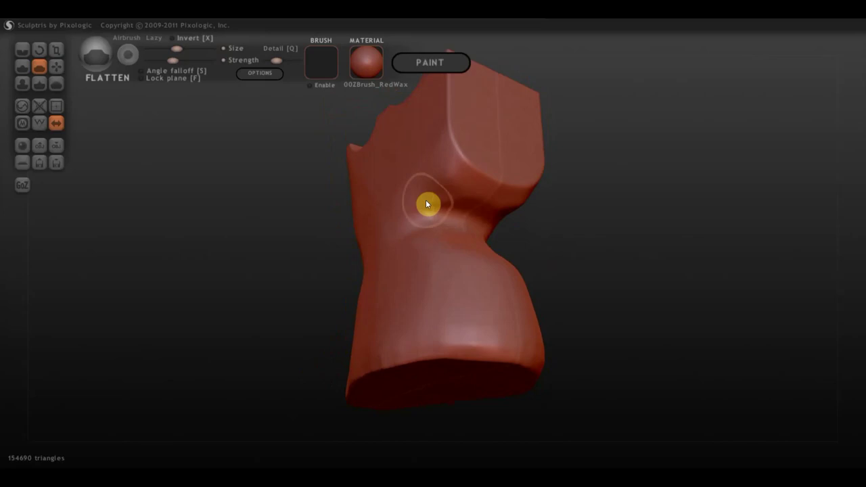
mouse_move(429, 214)
left_mouse_down()
mouse_move(451, 217)
mouse_move(449, 246)
mouse_move(464, 207)
mouse_move(458, 218)
mouse_move(412, 194)
left_mouse_up()
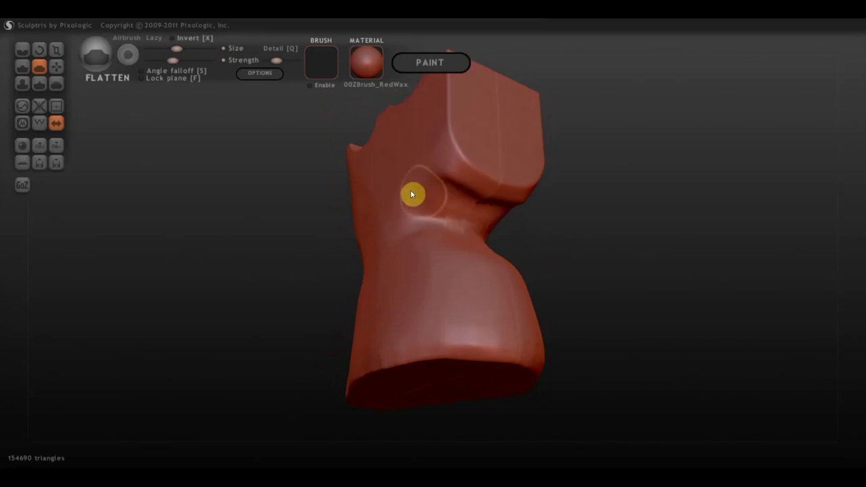
right_click_drag(412, 193, 552, 252)
mouse_move(468, 232)
left_mouse_down()
mouse_move(492, 243)
mouse_move(481, 242)
left_mouse_up()
mouse_move(486, 258)
right_mouse_down()
mouse_move(573, 273)
mouse_move(539, 247)
right_mouse_up()
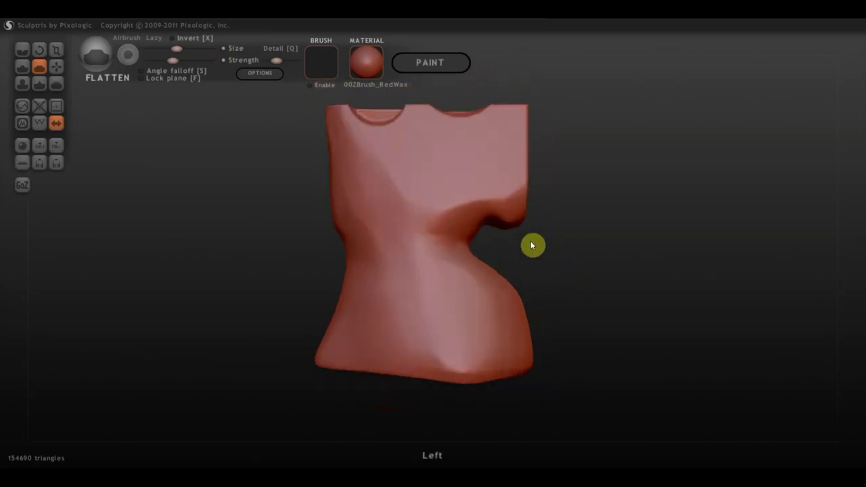
With the Grab brush, pull the waist under the head inward to deepen the head–torso notch.
left_click(57, 67)
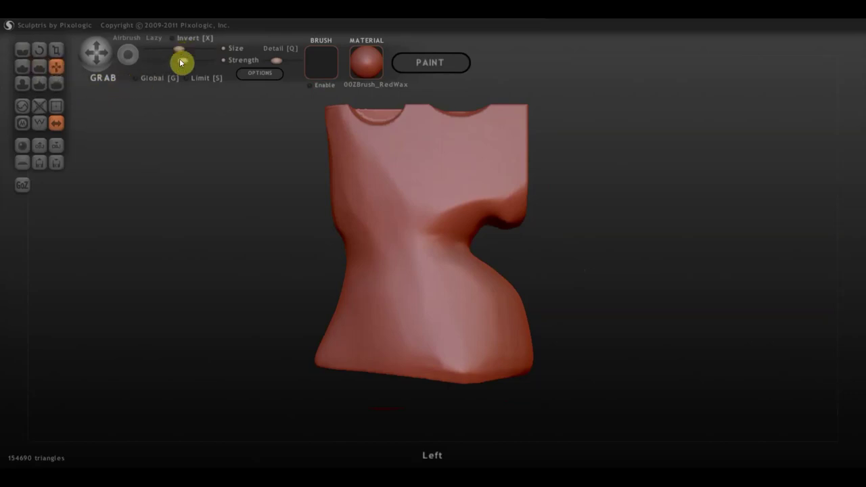
scroll(338, 212, "down", 3)
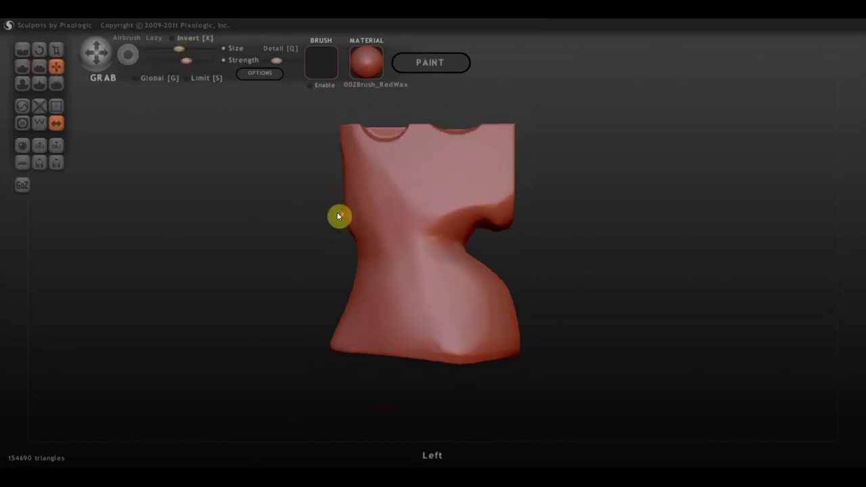
scroll(352, 215, "down", 2)
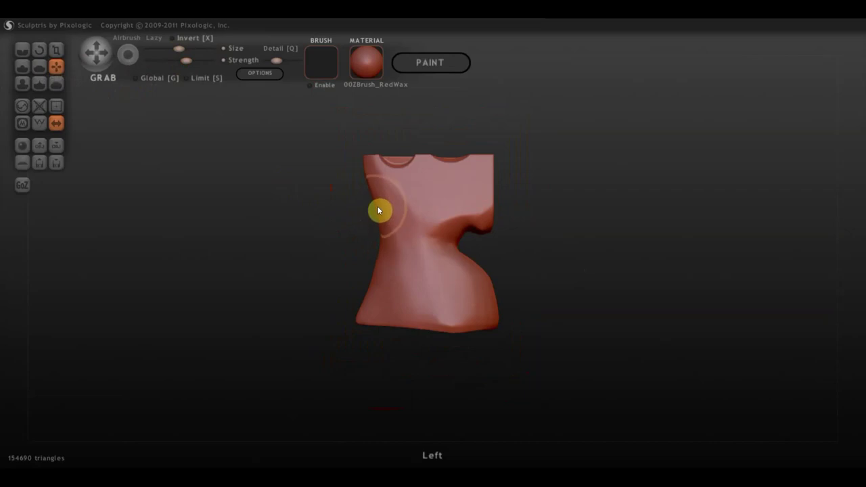
left_click_drag(377, 214, 370, 245)
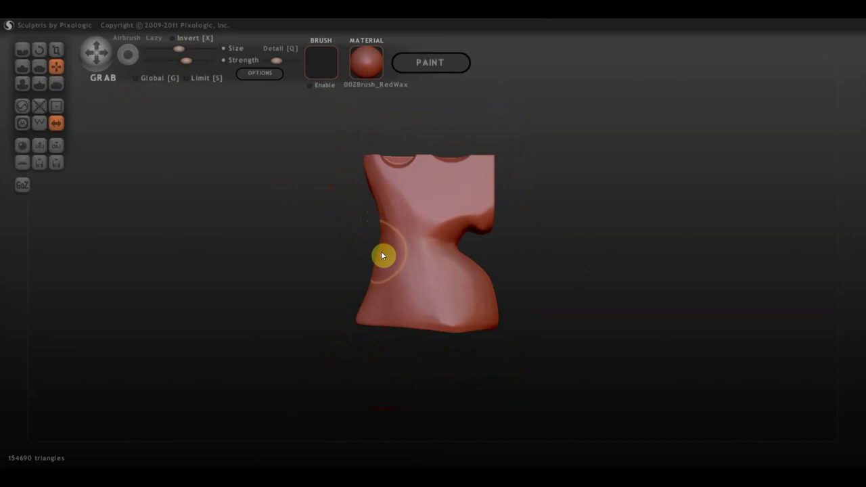
mouse_move(461, 270)
left_mouse_down()
mouse_move(462, 250)
mouse_move(445, 244)
mouse_move(479, 233)
mouse_move(482, 219)
left_mouse_up()
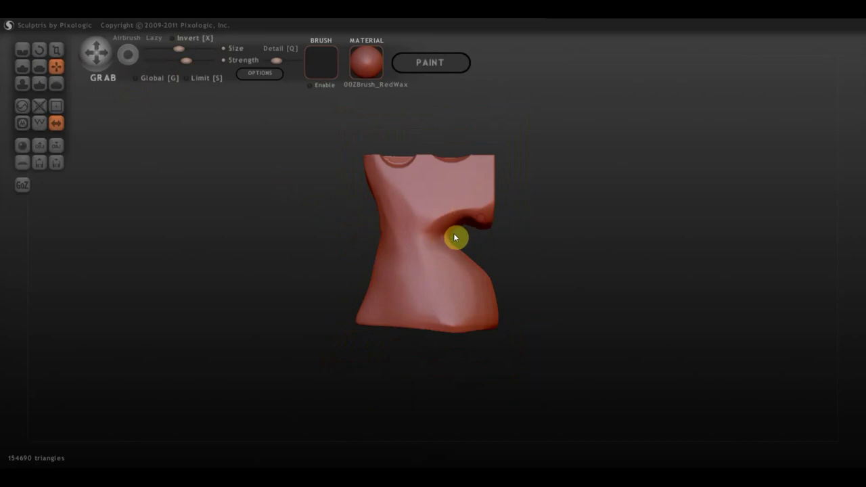
left_click_drag(446, 233, 467, 254)
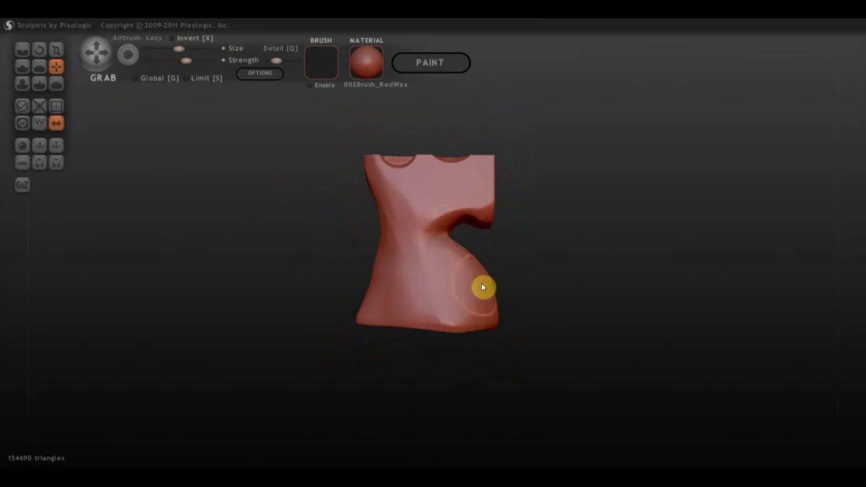
mouse_move(478, 333)
left_mouse_down()
mouse_move(351, 320)
mouse_move(360, 326)
left_mouse_up()
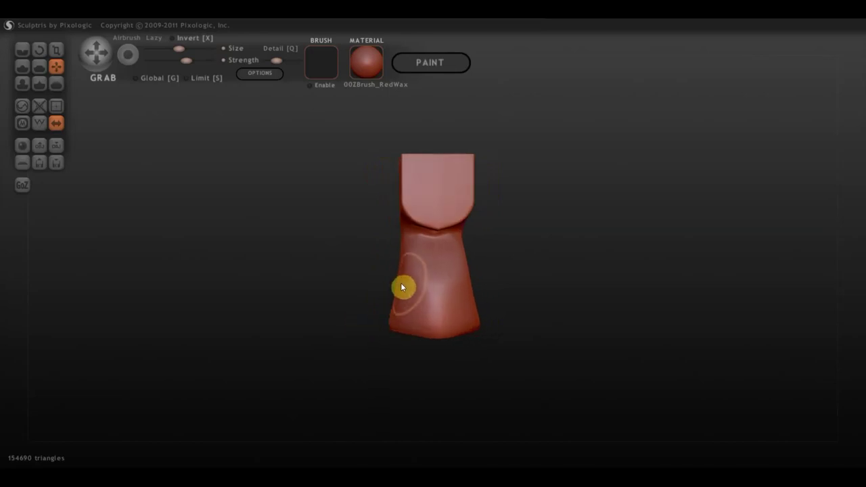
mouse_move(383, 287)
left_mouse_down()
mouse_move(288, 288)
mouse_move(372, 314)
mouse_move(368, 336)
mouse_move(412, 273)
left_mouse_up()
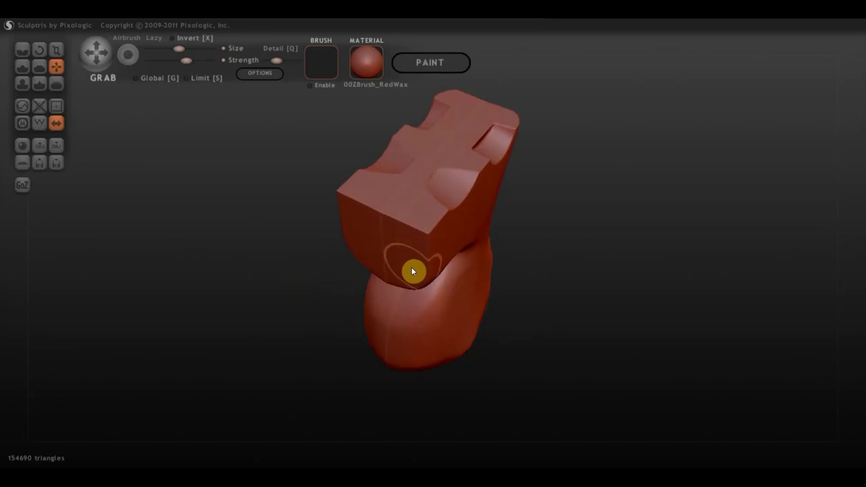
mouse_move(412, 272)
right_mouse_down()
mouse_move(490, 228)
mouse_move(498, 212)
mouse_move(479, 224)
right_mouse_up()
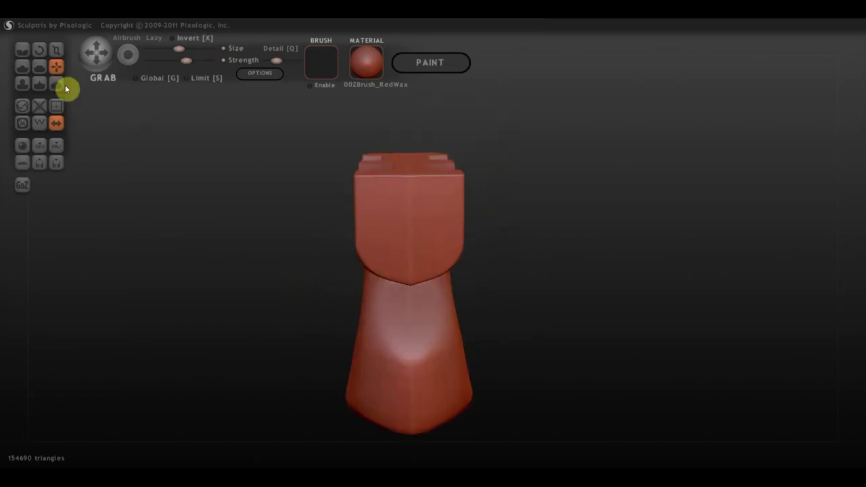
With the Draw brush, raise a rounded, mirrored ear bulge on the head block's upper front corner.
left_click(22, 66)
mouse_move(636, 255)
left_mouse_down()
mouse_move(492, 255)
mouse_move(452, 243)
left_mouse_up()
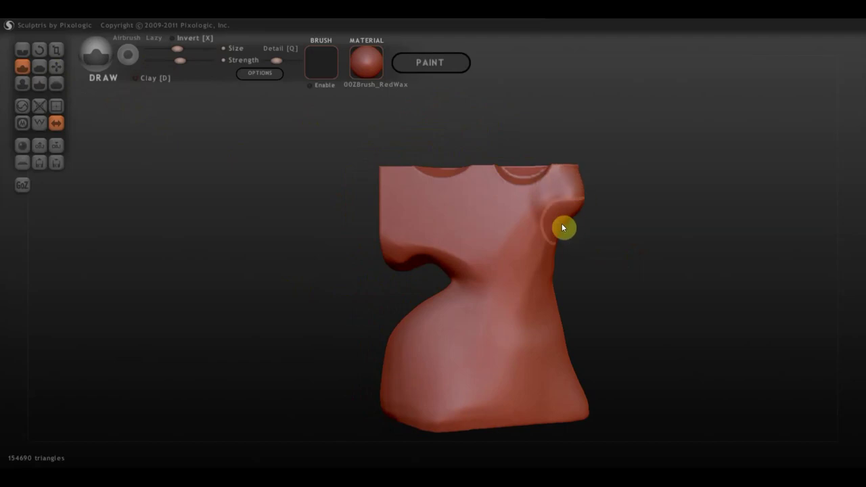
mouse_move(577, 192)
right_mouse_down()
mouse_move(506, 218)
mouse_move(470, 218)
right_mouse_up()
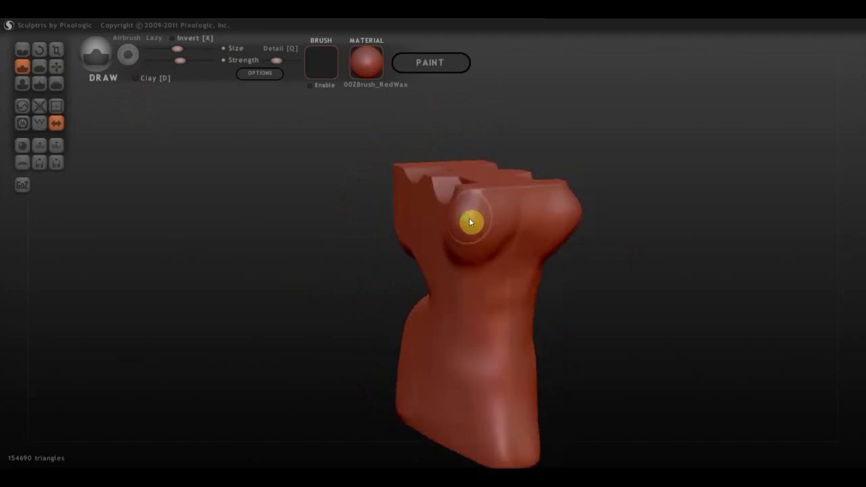
mouse_move(495, 211)
left_mouse_down()
mouse_move(493, 258)
mouse_move(476, 245)
mouse_move(490, 197)
mouse_move(462, 205)
mouse_move(473, 238)
left_mouse_up()
mouse_move(495, 232)
right_mouse_down()
mouse_move(575, 257)
mouse_move(582, 234)
right_mouse_up()
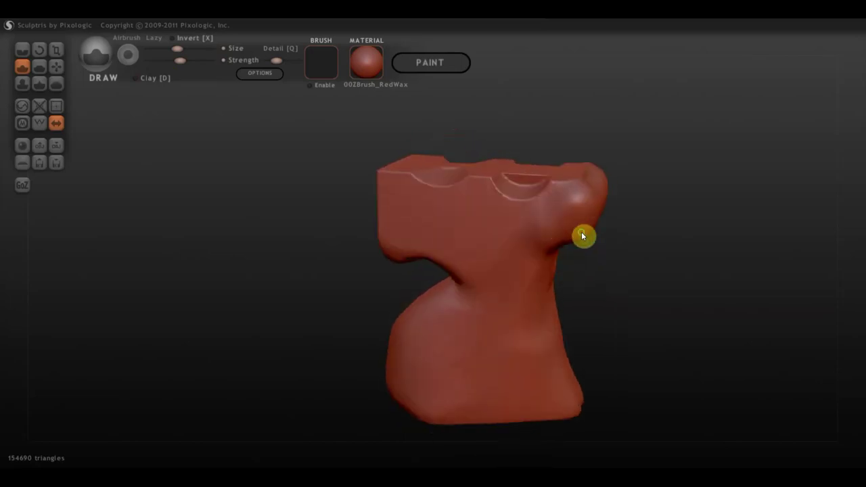
mouse_move(570, 208)
left_mouse_down()
mouse_move(553, 218)
mouse_move(576, 210)
mouse_move(580, 232)
left_mouse_up()
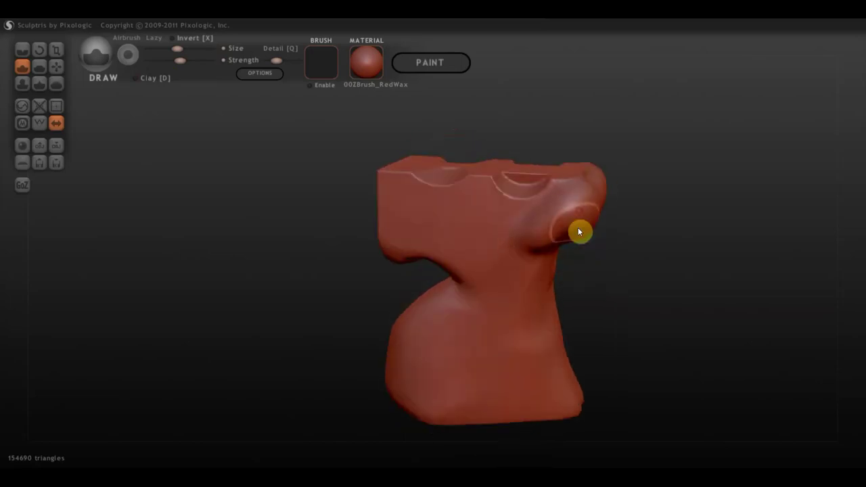
right_click_drag(592, 228, 679, 242)
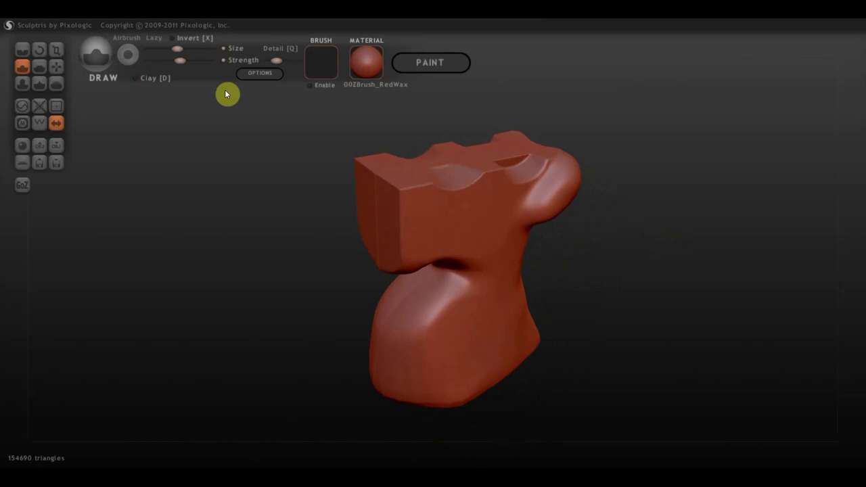
With the Flatten brush, plane the round bulge on the head's front into a sharp-edged facet.
left_click(40, 66)
right_click_drag(122, 91, 608, 201)
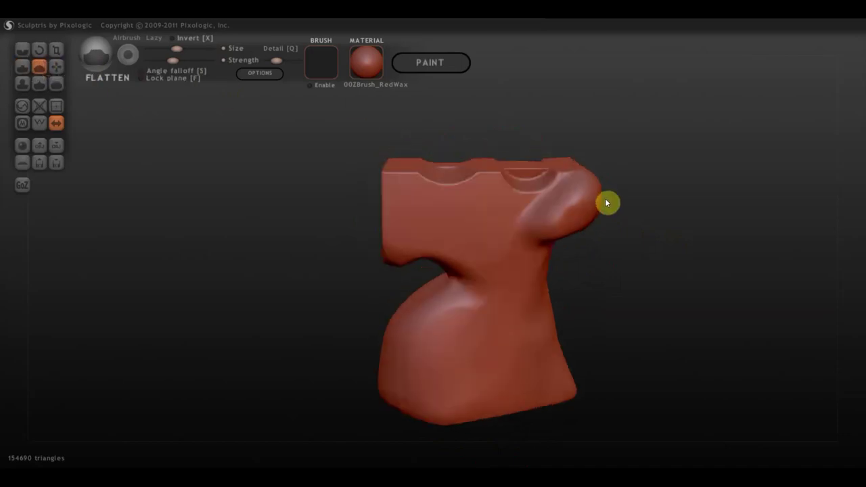
scroll(577, 191, "down", 1)
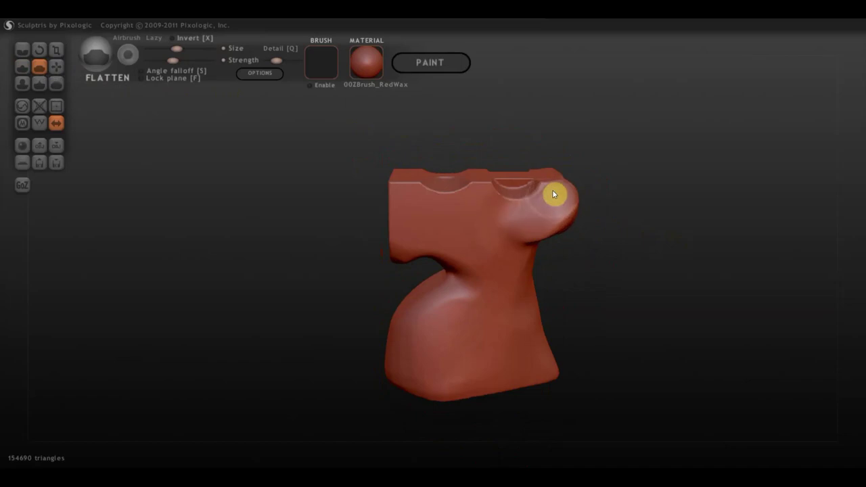
mouse_move(553, 189)
left_mouse_down()
mouse_move(556, 218)
mouse_move(533, 231)
mouse_move(550, 216)
left_mouse_up()
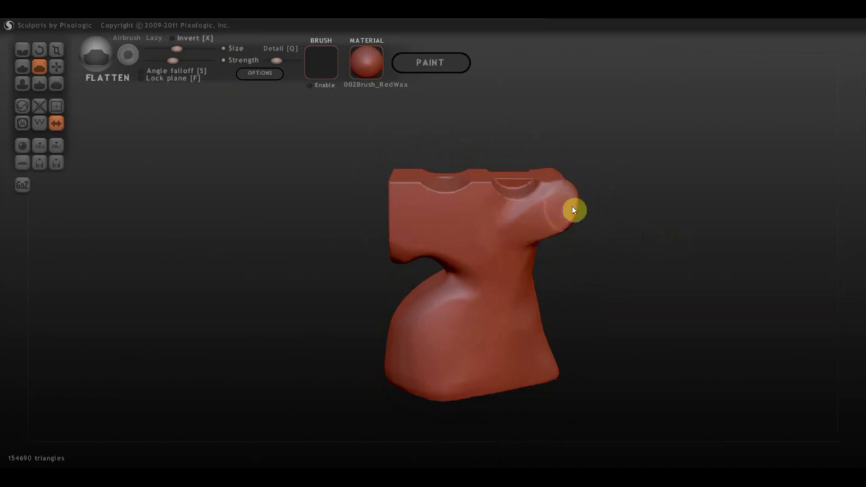
right_click_drag(540, 231, 435, 233)
left_click_drag(439, 234, 436, 252)
right_click_drag(436, 250, 440, 294)
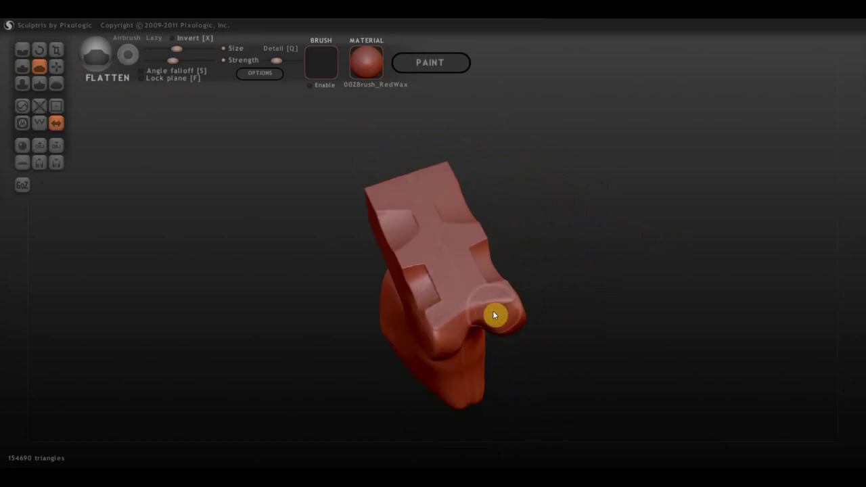
right_click_drag(472, 308, 449, 237)
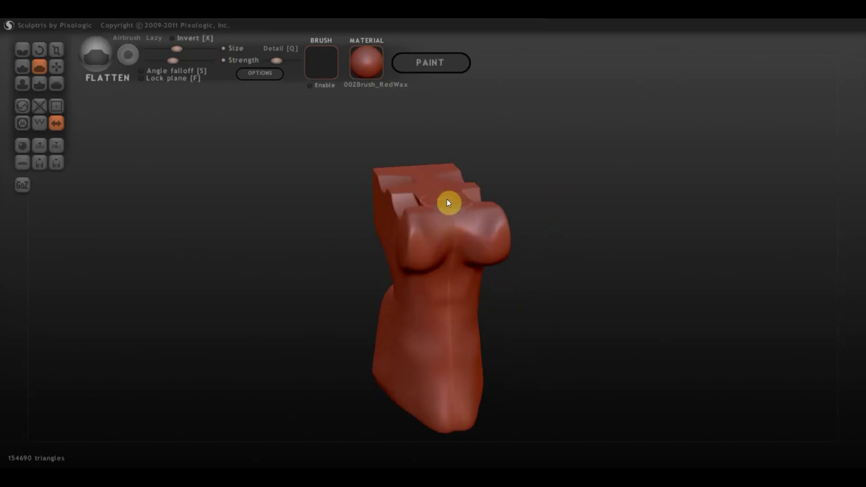
Flatten a line down the middle of the torso and along the chest.
left_click_drag(451, 224, 457, 376)
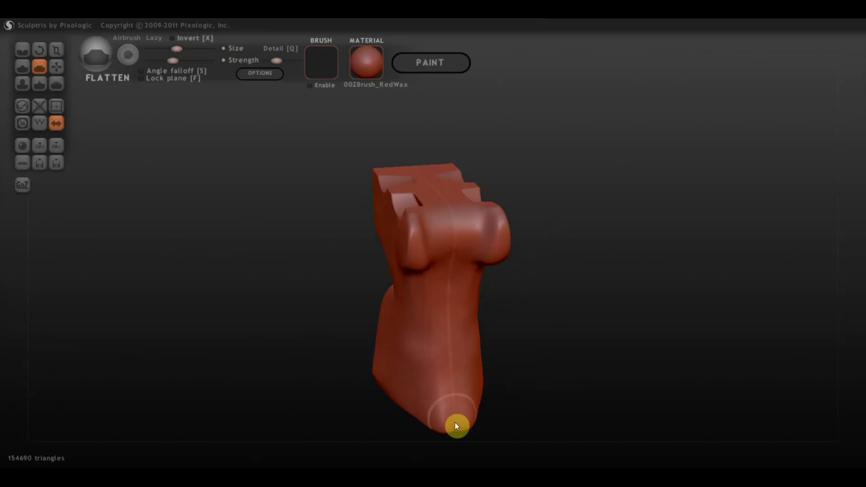
right_click_drag(456, 423, 469, 308)
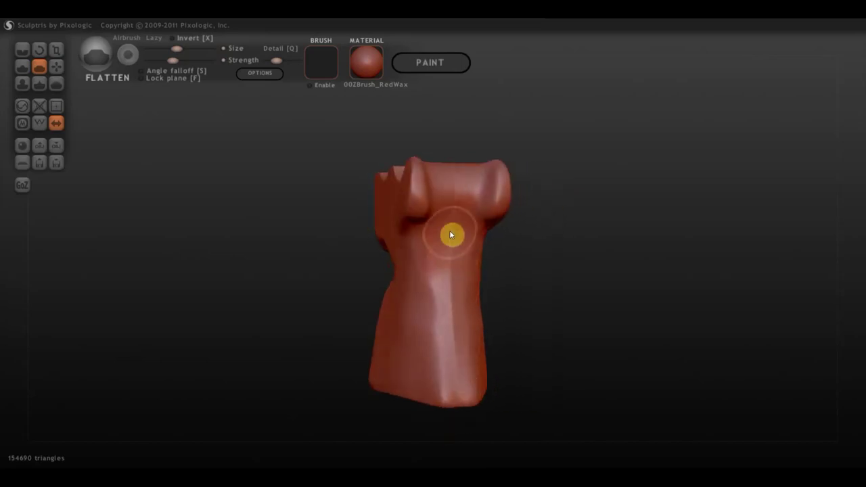
left_click_drag(449, 231, 455, 394)
mouse_move(455, 394)
right_mouse_down()
mouse_move(491, 344)
mouse_move(500, 296)
mouse_move(530, 238)
mouse_move(563, 199)
mouse_move(551, 149)
right_mouse_up()
Flatten the top-right snout protrusion's bump and the fold under the arm.
mouse_move(533, 152)
left_mouse_down()
mouse_move(519, 184)
mouse_move(530, 155)
mouse_move(531, 226)
left_mouse_up()
mouse_move(530, 226)
right_mouse_down()
mouse_move(589, 288)
mouse_move(583, 292)
mouse_move(578, 368)
mouse_move(590, 249)
right_mouse_up()
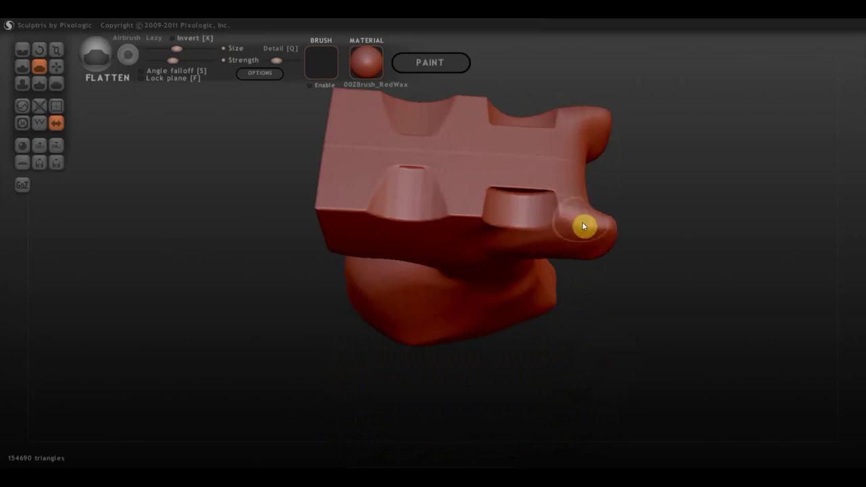
scroll(599, 222, "up", 2)
mouse_move(599, 222)
right_mouse_down()
mouse_move(501, 145)
mouse_move(560, 168)
right_mouse_up()
left_click_drag(557, 163, 568, 221)
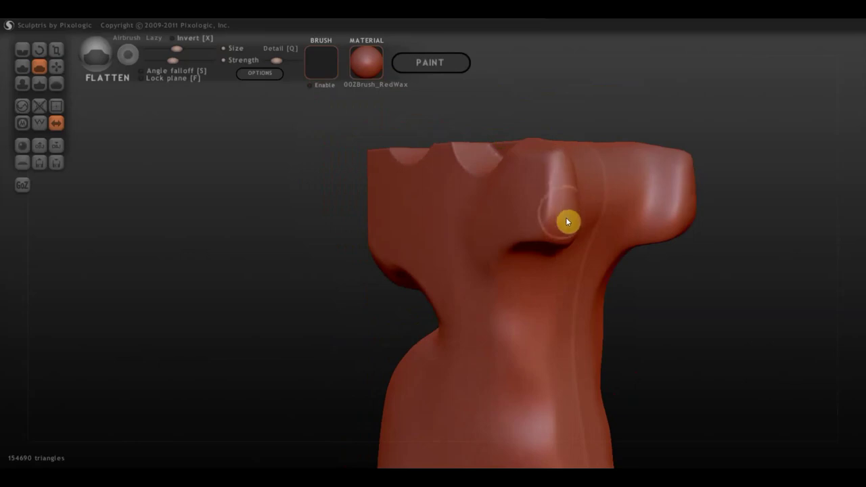
mouse_move(563, 226)
right_mouse_down()
mouse_move(632, 315)
mouse_move(686, 253)
right_mouse_up()
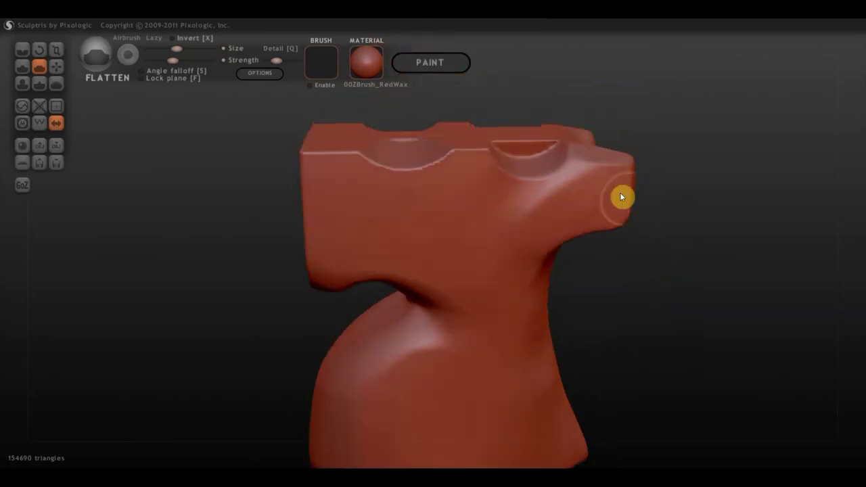
mouse_move(582, 196)
left_mouse_down()
mouse_move(539, 230)
mouse_move(582, 172)
mouse_move(525, 231)
mouse_move(559, 214)
mouse_move(575, 185)
mouse_move(555, 212)
mouse_move(567, 206)
mouse_move(544, 178)
mouse_move(540, 186)
left_mouse_up()
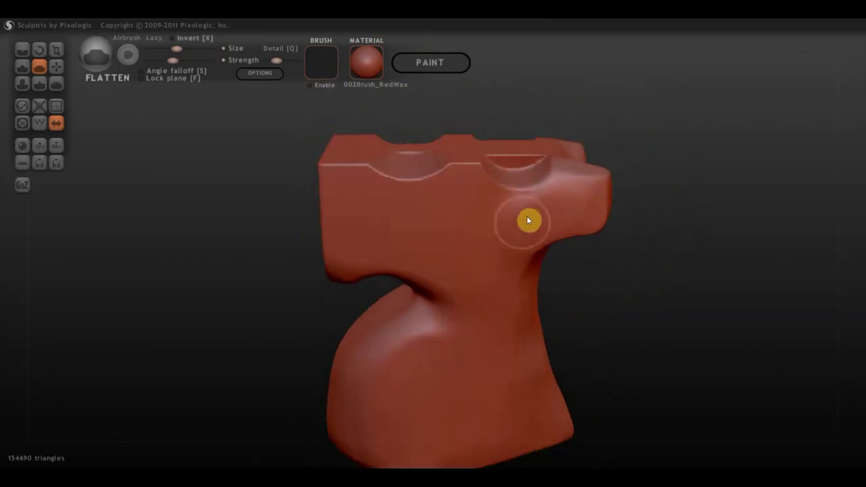
mouse_move(547, 168)
right_mouse_down("shift")
mouse_move(516, 207)
mouse_move(429, 275)
mouse_move(399, 245)
right_mouse_up("shift")
mouse_move(399, 245)
left_mouse_down()
mouse_move(437, 271)
mouse_move(474, 257)
mouse_move(460, 278)
mouse_move(484, 242)
mouse_move(449, 269)
mouse_move(410, 242)
mouse_move(423, 230)
mouse_move(399, 235)
left_mouse_up()
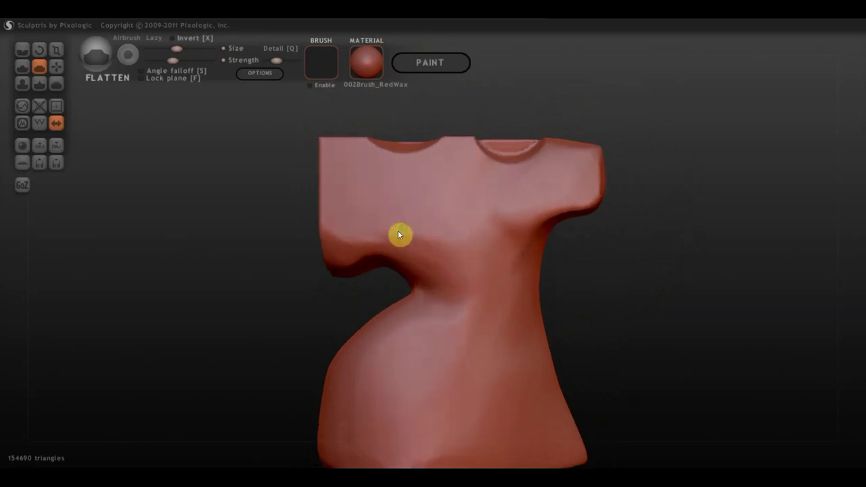
With the Crease brush, carve a horizontal crease and a pair of mirrored grooves across the head.
left_click(56, 70)
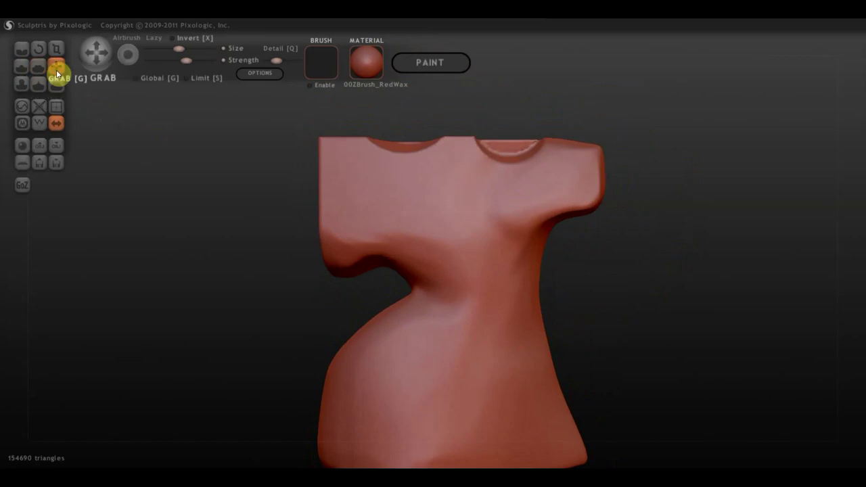
left_click(21, 49)
scroll(474, 246, "down", 2)
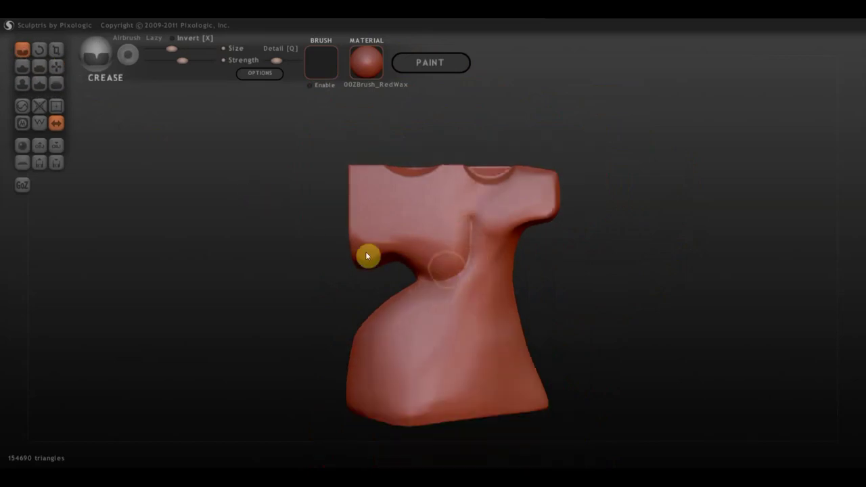
mouse_move(341, 242)
left_mouse_down()
mouse_move(462, 254)
mouse_move(482, 260)
mouse_move(479, 276)
mouse_move(503, 254)
mouse_move(441, 251)
mouse_move(508, 252)
left_mouse_up()
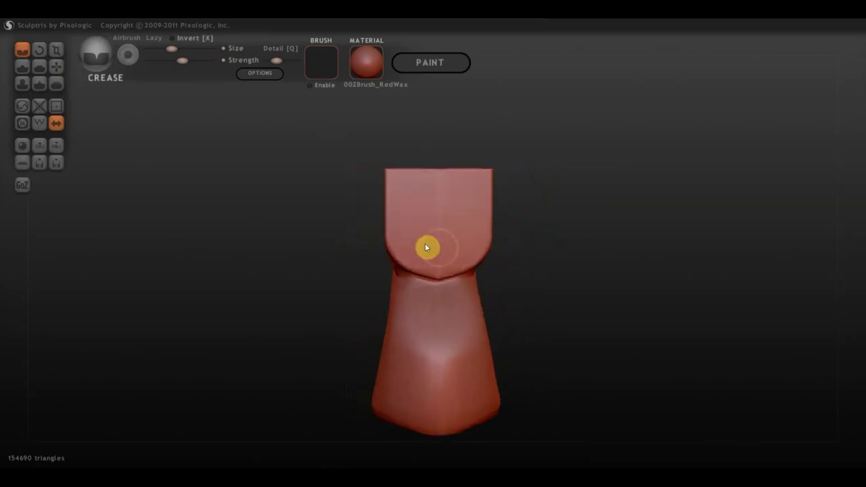
left_click_drag(391, 238, 427, 239)
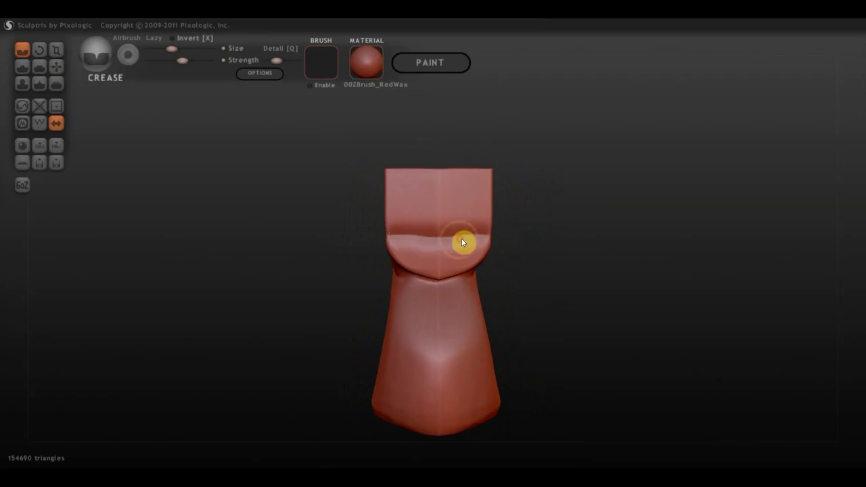
mouse_move(425, 196)
left_mouse_down()
mouse_move(394, 198)
mouse_move(551, 230)
mouse_move(598, 223)
mouse_move(468, 223)
mouse_move(451, 277)
mouse_move(342, 249)
mouse_move(323, 235)
mouse_move(483, 273)
mouse_move(469, 237)
mouse_move(513, 337)
mouse_move(636, 339)
left_mouse_up()
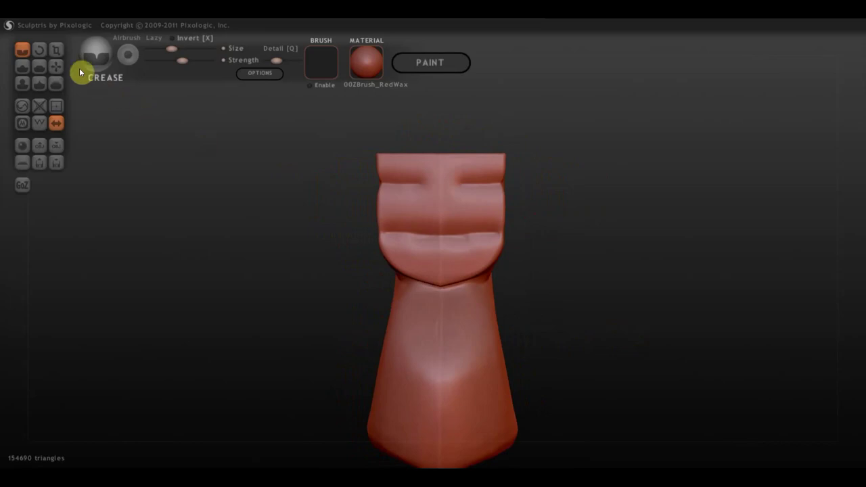
Switch to Grab, turn the model to a front view, and select the Draw brush.
left_click(56, 67)
left_click_drag(372, 297, 407, 260)
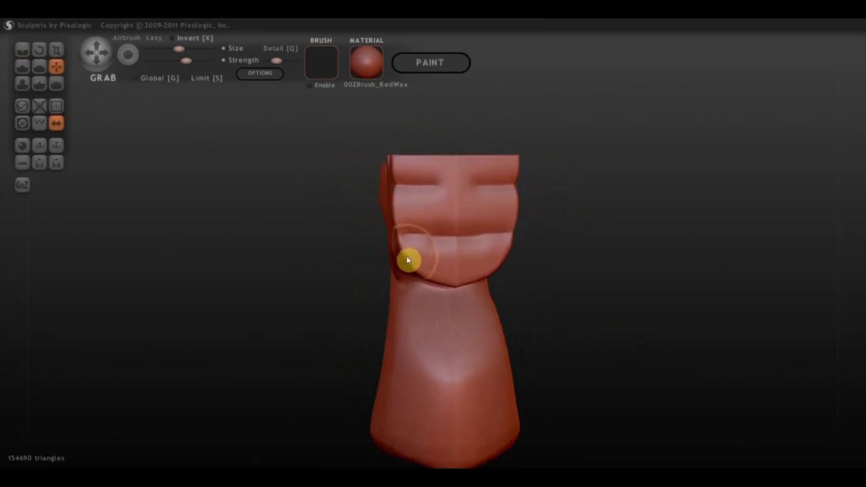
mouse_move(407, 260)
right_mouse_down()
mouse_move(393, 222)
mouse_move(215, 218)
right_mouse_up()
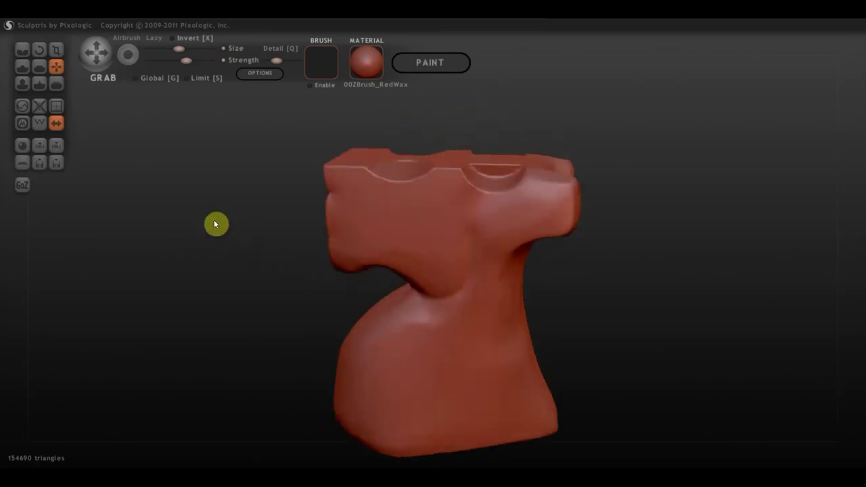
mouse_move(402, 265)
right_mouse_down()
mouse_move(417, 263)
mouse_move(349, 207)
right_mouse_up()
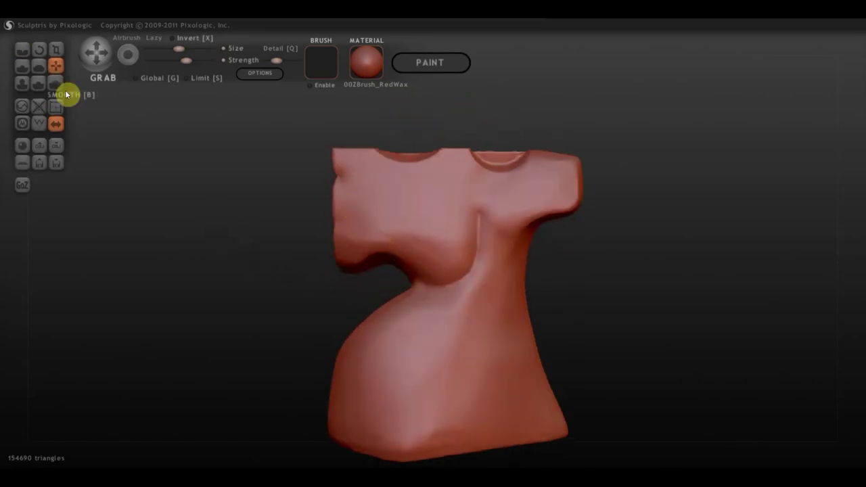
left_click(21, 66)
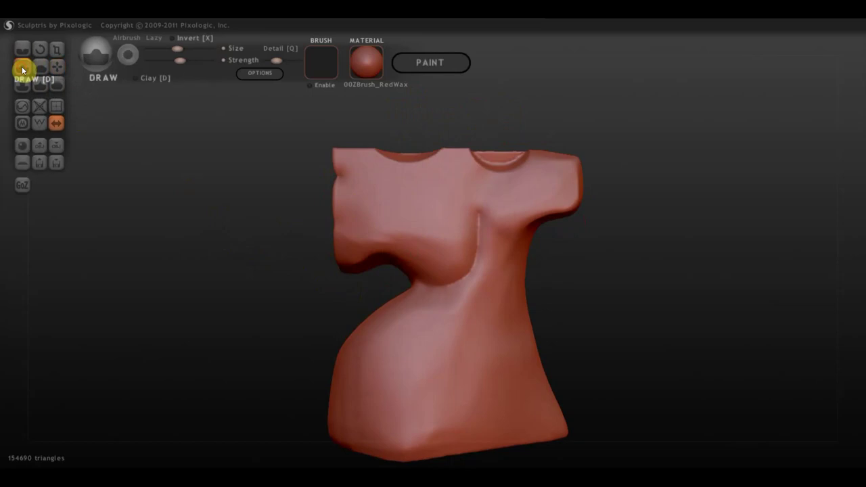
Turn on Clay, snap to a side view, and zoom in with the head centred.
left_click(137, 79)
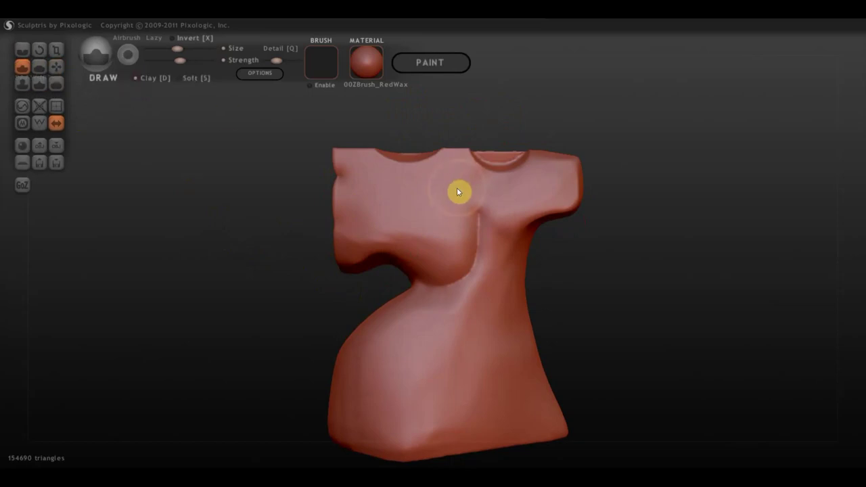
left_click_drag(657, 240, 668, 246, "shift")
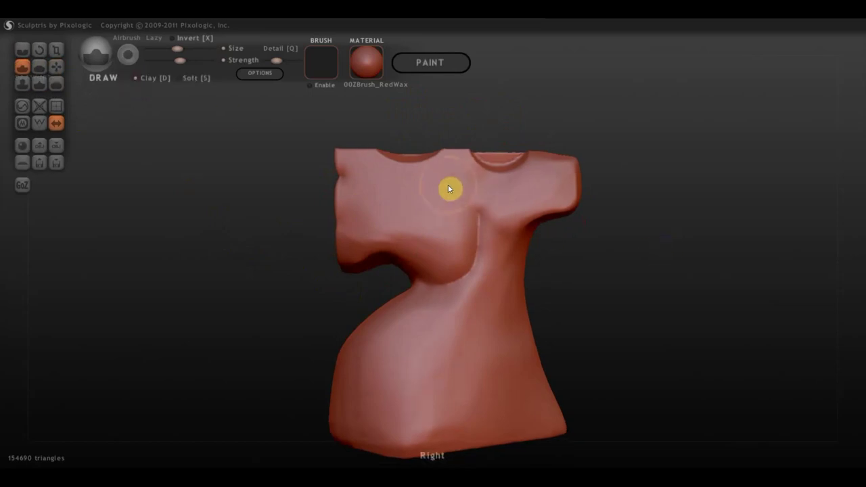
scroll(448, 188, "up", 1)
scroll(447, 191, "up", 1)
scroll(450, 186, "up", 2)
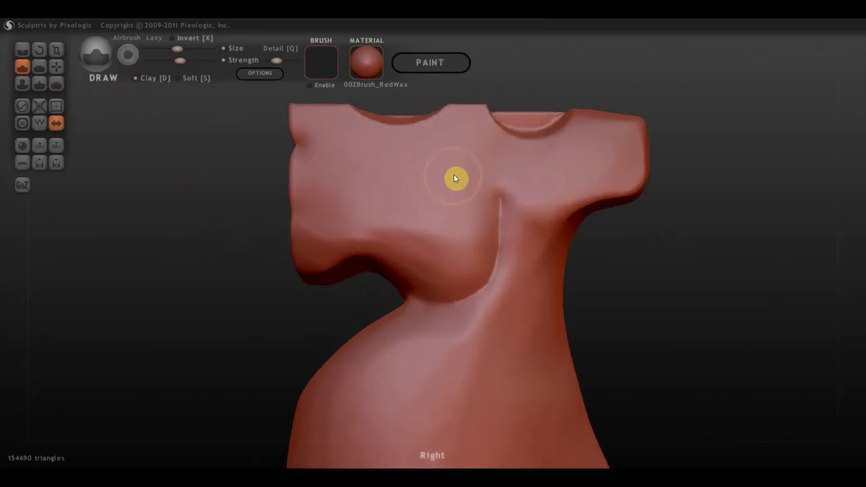
scroll(593, 154, "up", 1)
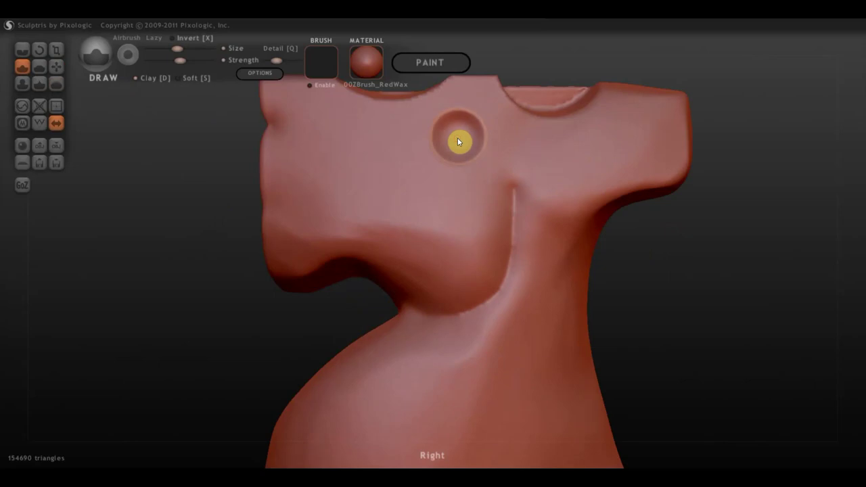
scroll(491, 221, "down", 1)
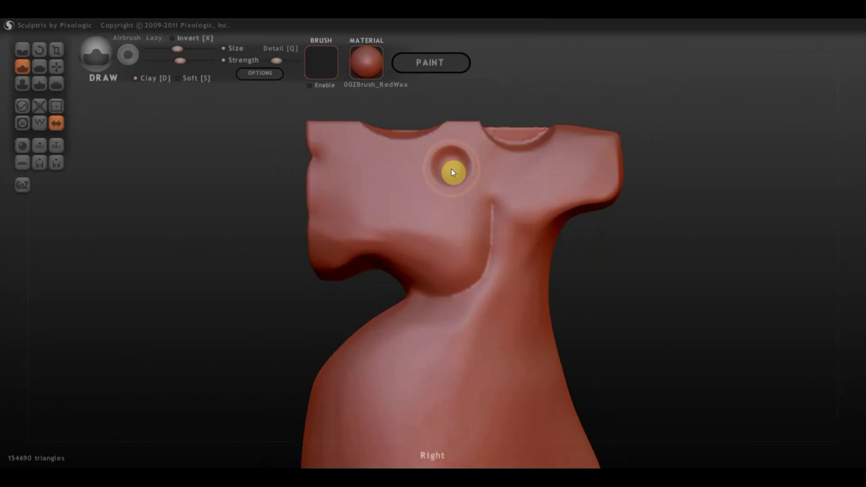
scroll(451, 168, "up", 1)
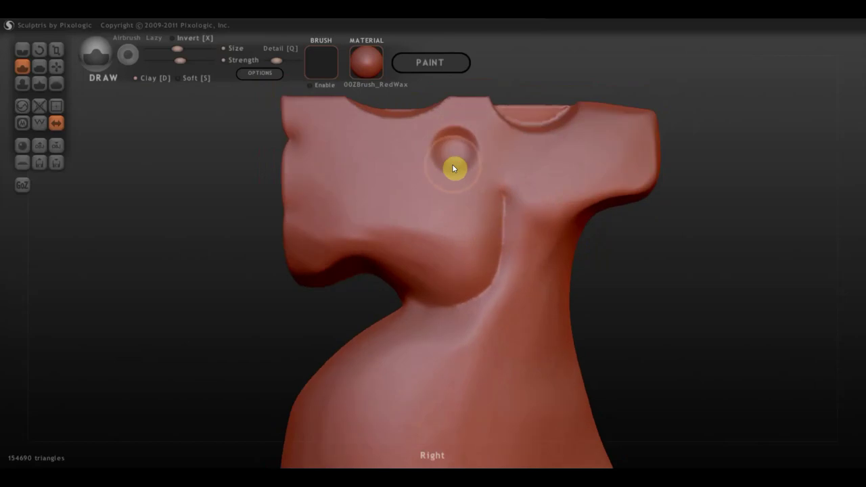
scroll(455, 157, "down", 1)
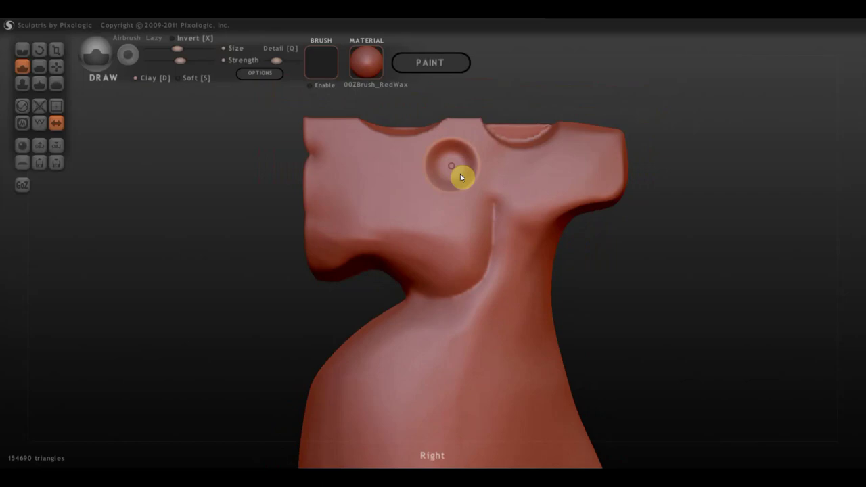
scroll(480, 181, "down", 1)
left_click_drag(644, 214, 556, 230, "alt")
scroll(492, 203, "up", 1)
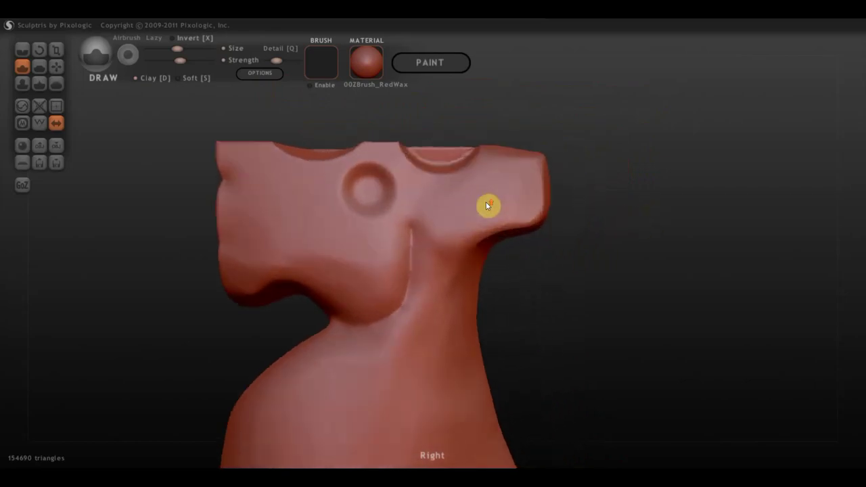
Sculpt a raised rimmed ring with a hollow on the side of the head.
left_click(501, 193)
left_click(142, 81)
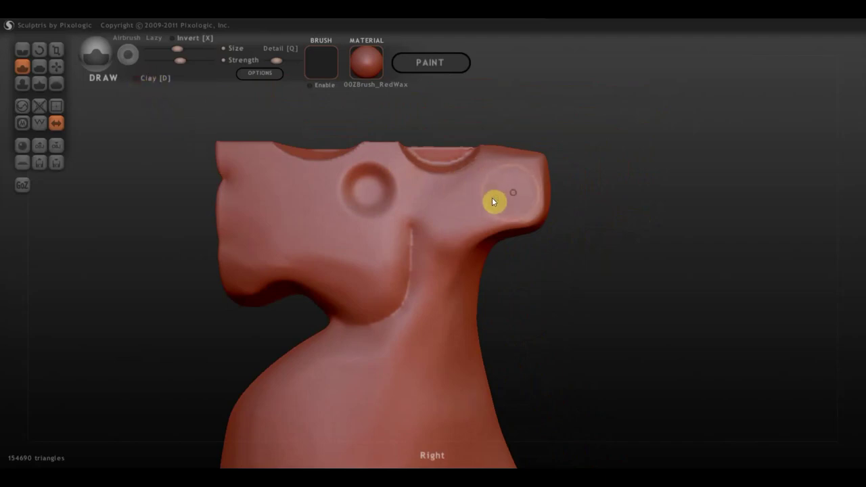
left_click_drag(514, 197, 464, 211)
mouse_move(516, 188)
left_mouse_down()
mouse_move(488, 191)
mouse_move(513, 191)
left_mouse_up()
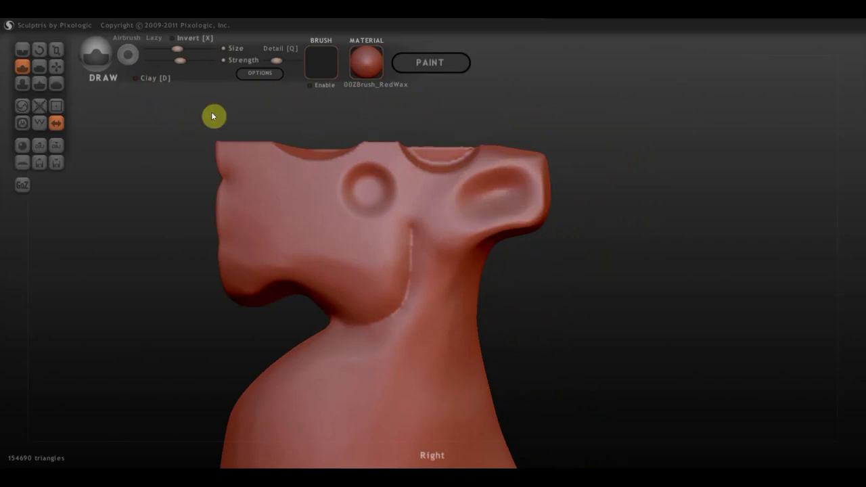
With Grab, pull the ear lobe slightly upward, then turn the model to face front.
left_click(56, 66)
left_click_drag(538, 180, 537, 155)
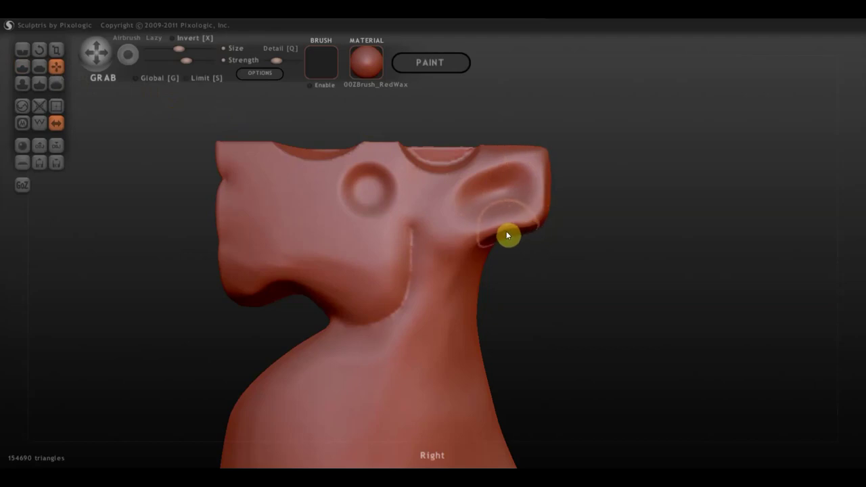
mouse_move(464, 251)
left_mouse_down()
mouse_move(470, 261)
mouse_move(609, 296)
mouse_move(485, 270)
mouse_move(484, 284)
mouse_move(521, 293)
mouse_move(488, 292)
left_mouse_up()
scroll(485, 264, "down", 3)
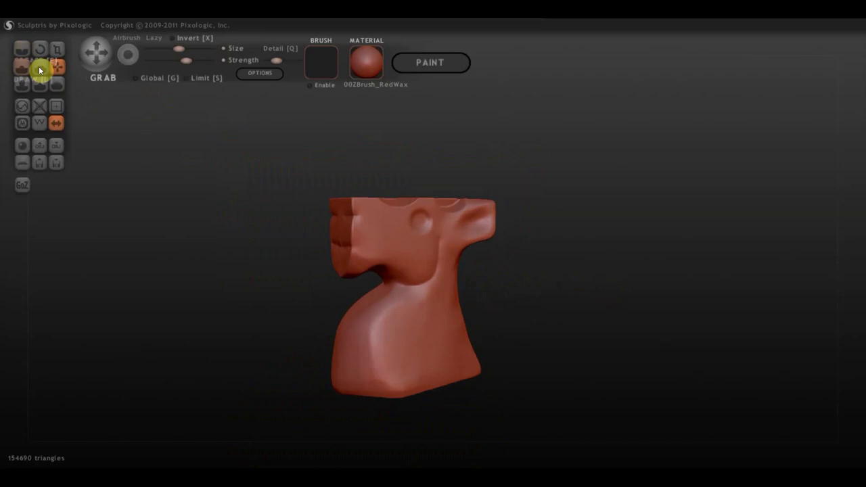
mouse_move(495, 346)
left_mouse_down()
mouse_move(415, 346)
mouse_move(495, 342)
mouse_move(480, 257)
mouse_move(406, 257)
left_mouse_up()
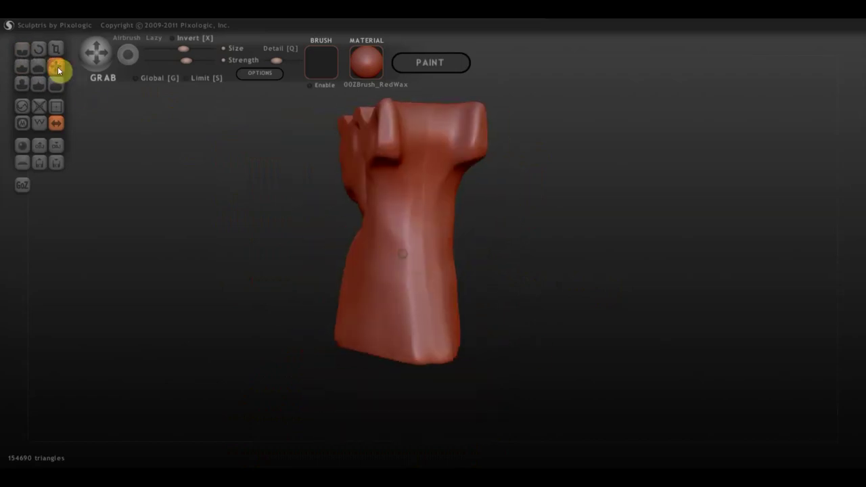
With the Draw brush, build a raised ridge down the centre and right side of the neck.
left_click(24, 66)
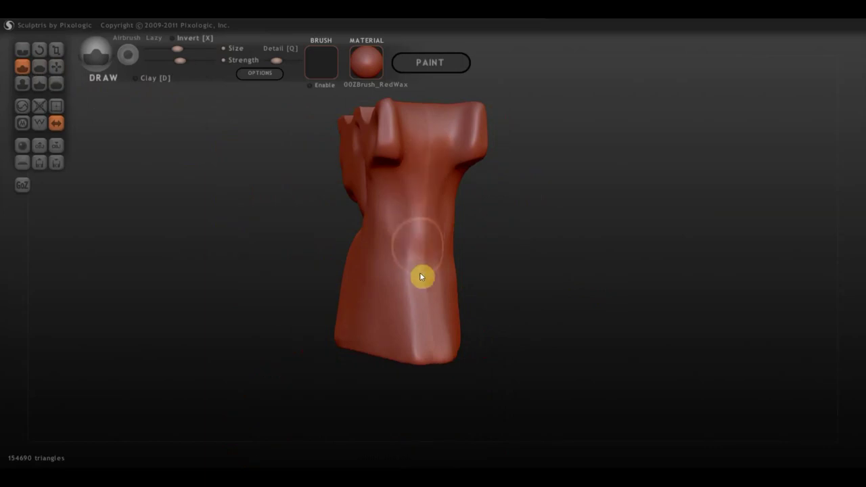
left_click_drag(431, 138, 426, 372)
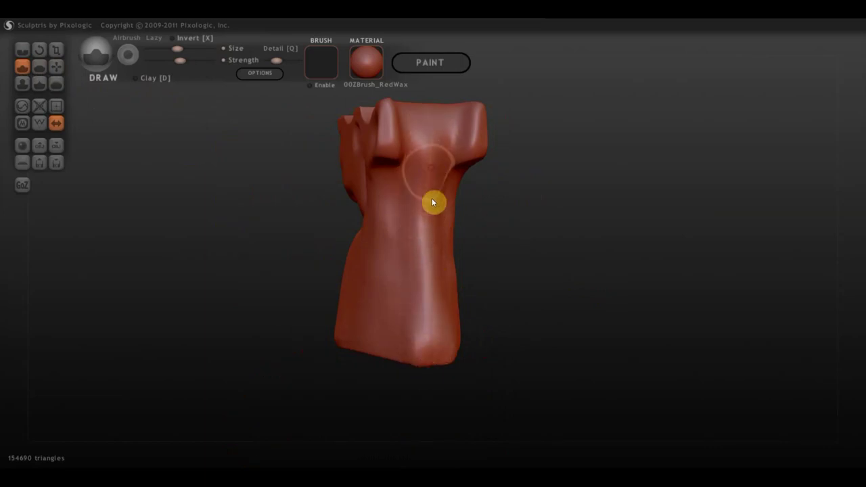
left_click_drag(432, 198, 425, 339)
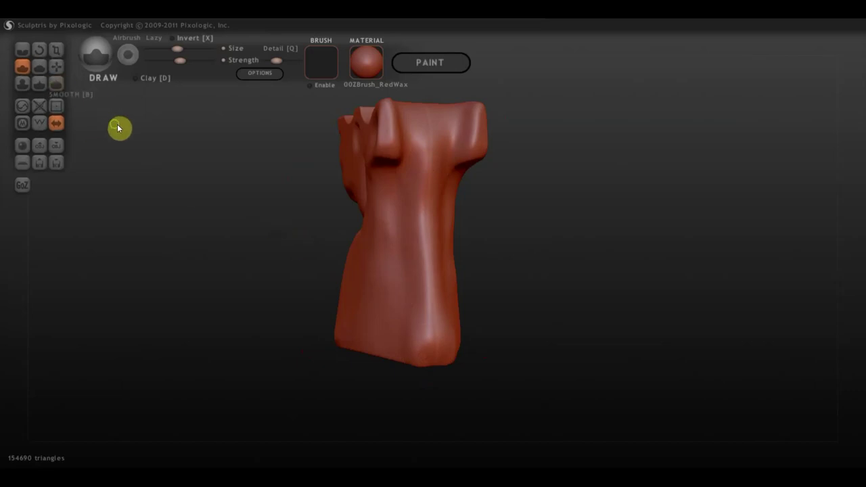
left_click_drag(120, 128, 154, 127)
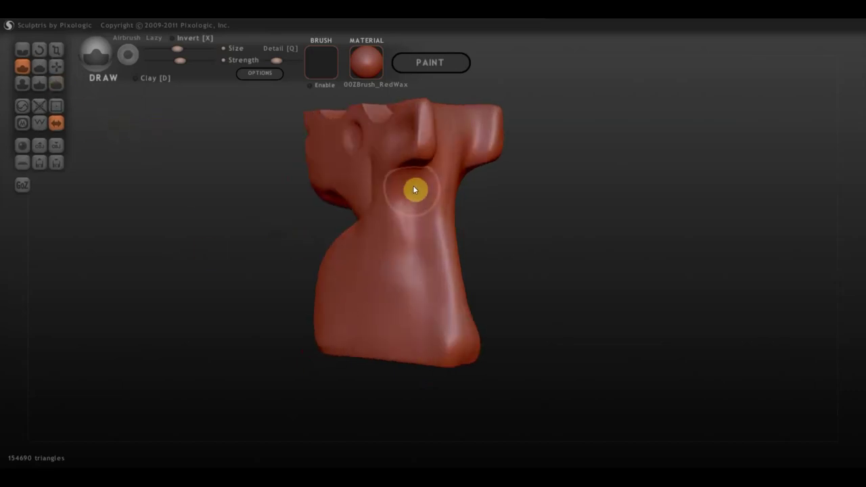
mouse_move(413, 185)
left_mouse_down()
mouse_move(420, 346)
mouse_move(429, 219)
mouse_move(440, 348)
left_mouse_up()
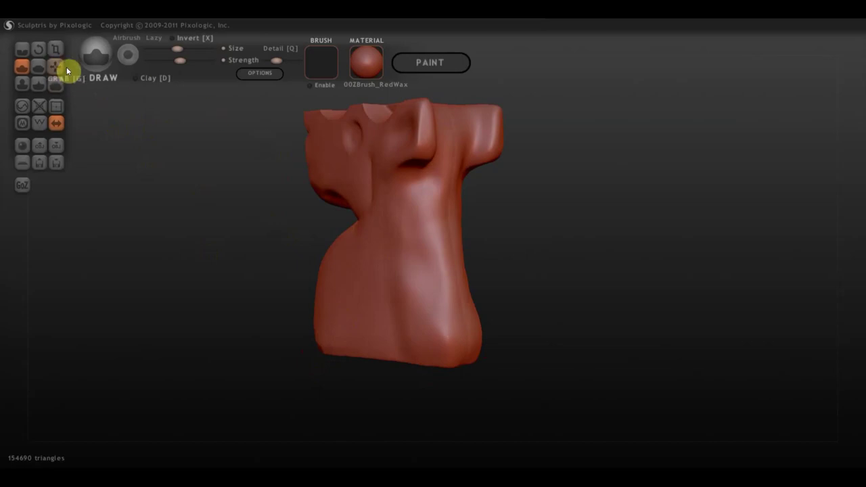
With the Flatten brush, plane the right side into a band extending down the chest.
left_click(39, 66)
right_click_drag(411, 229, 440, 243)
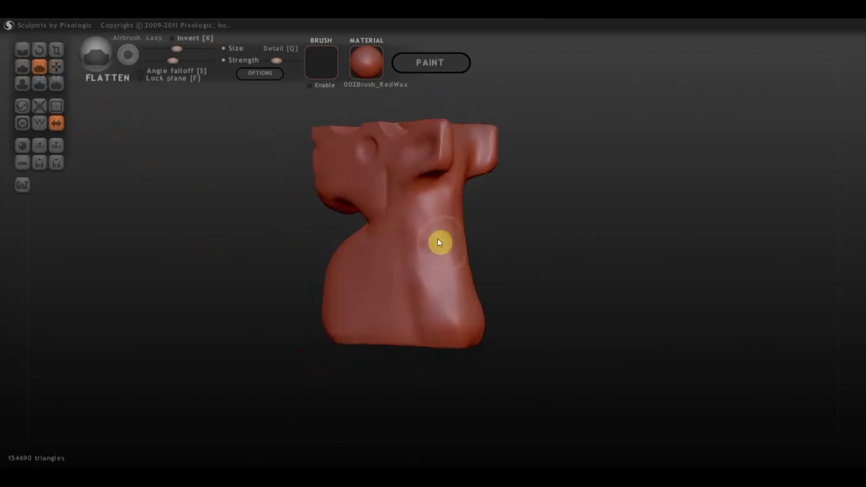
mouse_move(430, 219)
left_mouse_down()
mouse_move(439, 265)
mouse_move(440, 207)
mouse_move(441, 306)
mouse_move(437, 243)
left_mouse_up()
mouse_move(438, 203)
left_mouse_down()
mouse_move(440, 325)
mouse_move(432, 227)
left_mouse_up()
mouse_move(421, 259)
left_mouse_down()
mouse_move(429, 302)
mouse_move(435, 221)
mouse_move(443, 304)
mouse_move(438, 248)
mouse_move(459, 331)
mouse_move(402, 289)
mouse_move(400, 304)
mouse_move(392, 300)
mouse_move(427, 294)
mouse_move(384, 301)
mouse_move(388, 288)
mouse_move(422, 291)
mouse_move(463, 352)
mouse_move(404, 294)
mouse_move(536, 414)
mouse_move(511, 387)
mouse_move(465, 381)
mouse_move(438, 341)
mouse_move(392, 325)
mouse_move(381, 334)
mouse_move(414, 357)
mouse_move(564, 373)
mouse_move(585, 354)
left_mouse_up()
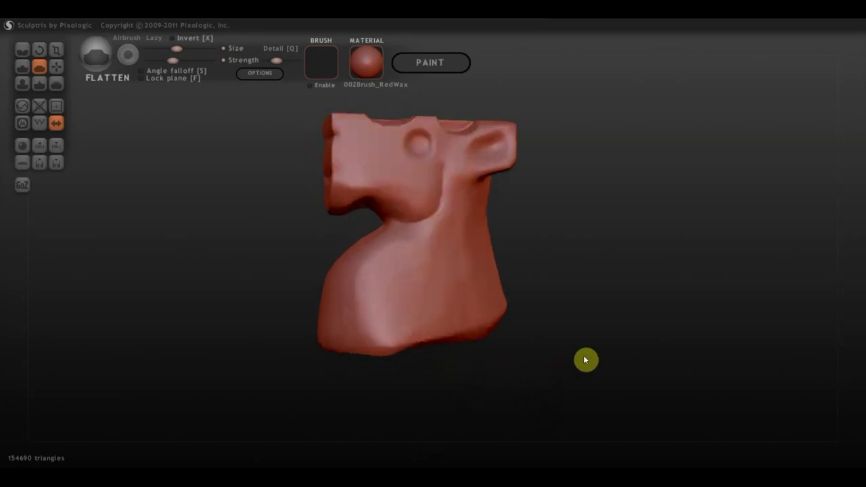
mouse_move(407, 266)
left_mouse_down()
mouse_move(437, 247)
mouse_move(379, 285)
mouse_move(388, 341)
mouse_move(463, 352)
mouse_move(460, 346)
left_mouse_up()
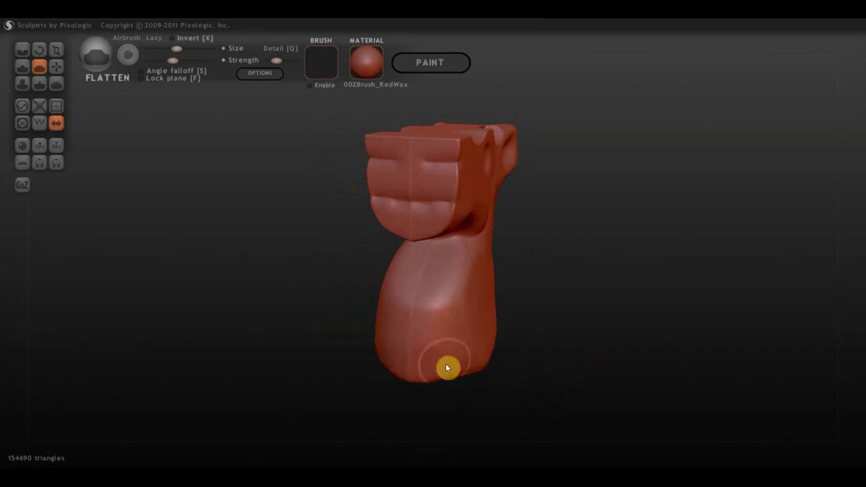
Flatten planes across the other side of the chest and down to the lower chest.
right_click_drag(433, 344, 491, 318)
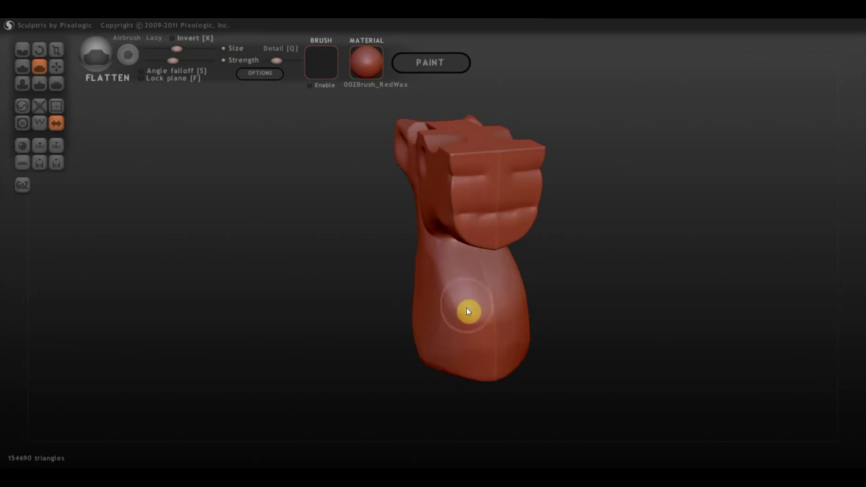
mouse_move(469, 310)
right_mouse_down()
mouse_move(520, 316)
mouse_move(546, 304)
mouse_move(505, 302)
right_mouse_up()
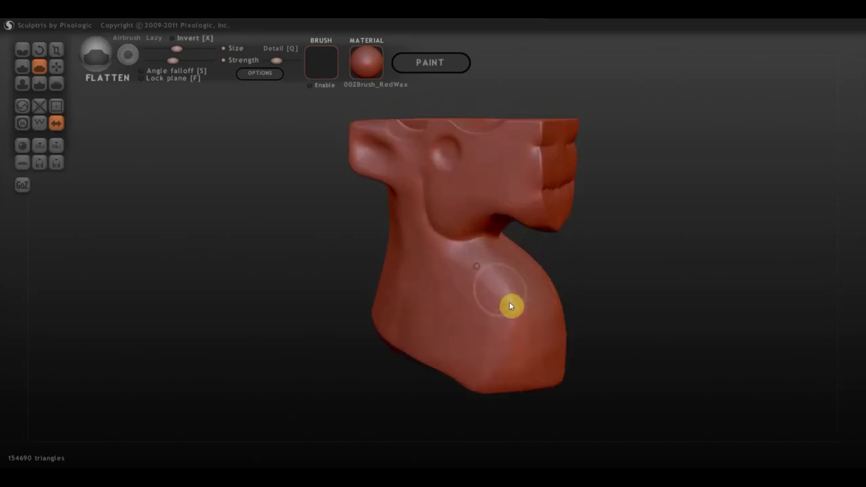
mouse_move(511, 306)
left_mouse_down()
mouse_move(493, 285)
mouse_move(507, 309)
mouse_move(510, 301)
mouse_move(520, 342)
mouse_move(489, 274)
mouse_move(508, 340)
mouse_move(485, 280)
mouse_move(513, 333)
mouse_move(497, 294)
mouse_move(499, 304)
left_mouse_up()
right_click_drag(498, 304, 449, 309)
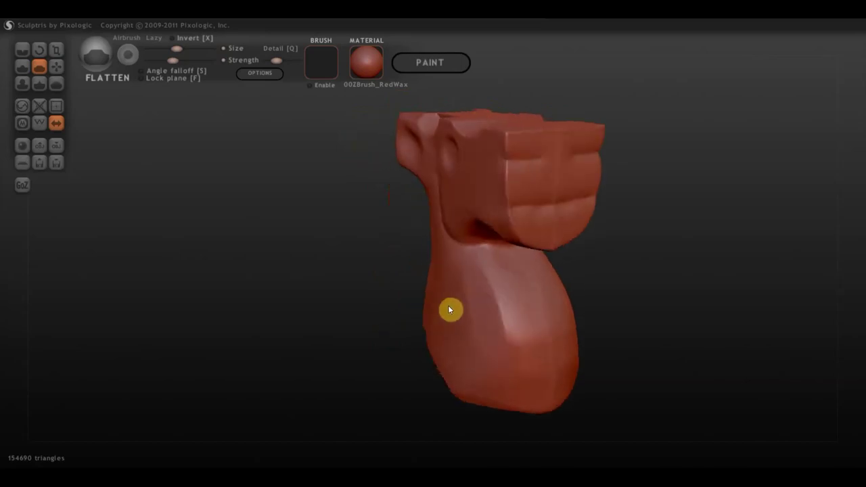
mouse_move(495, 296)
left_mouse_down()
mouse_move(507, 288)
mouse_move(493, 264)
mouse_move(522, 296)
mouse_move(478, 273)
mouse_move(529, 292)
left_mouse_up()
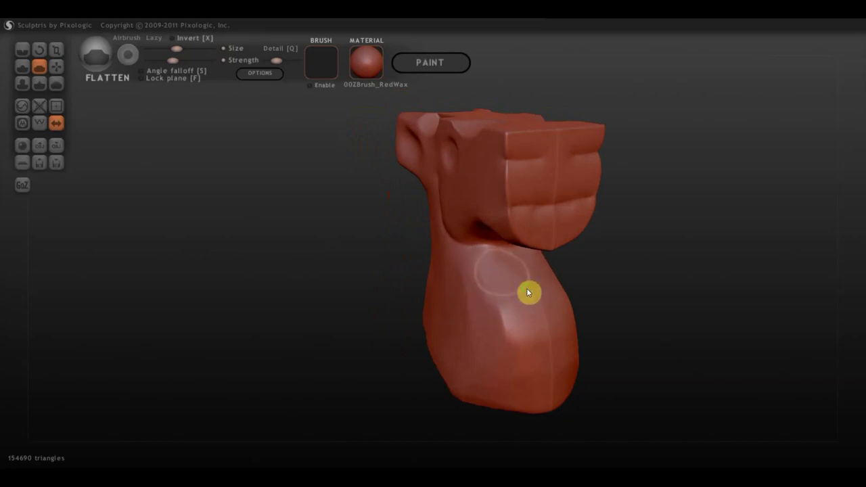
right_click_drag(529, 292, 594, 281)
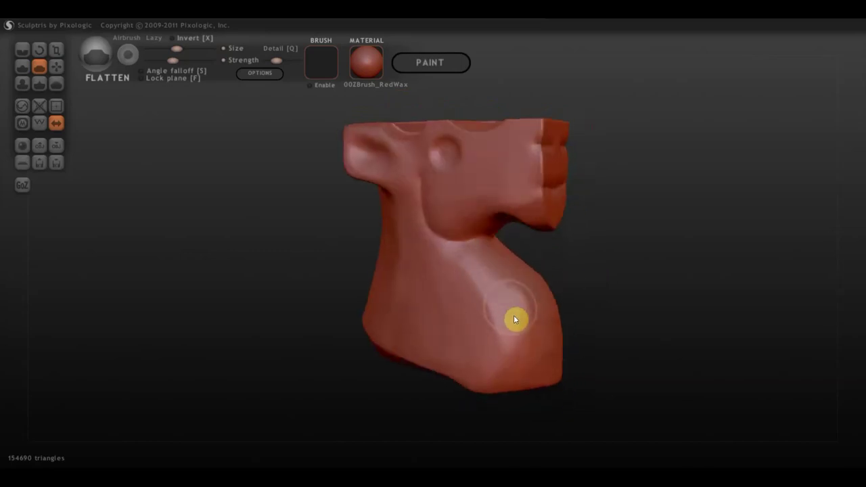
mouse_move(514, 320)
left_mouse_down()
mouse_move(513, 354)
mouse_move(474, 379)
mouse_move(491, 342)
mouse_move(475, 363)
left_mouse_up()
mouse_move(476, 364)
right_mouse_down()
mouse_move(562, 377)
mouse_move(504, 355)
mouse_move(534, 393)
mouse_move(564, 405)
mouse_move(422, 397)
mouse_move(528, 319)
mouse_move(404, 308)
mouse_move(518, 265)
mouse_move(501, 335)
mouse_move(531, 359)
mouse_move(669, 267)
mouse_move(650, 282)
mouse_move(646, 304)
right_mouse_up()
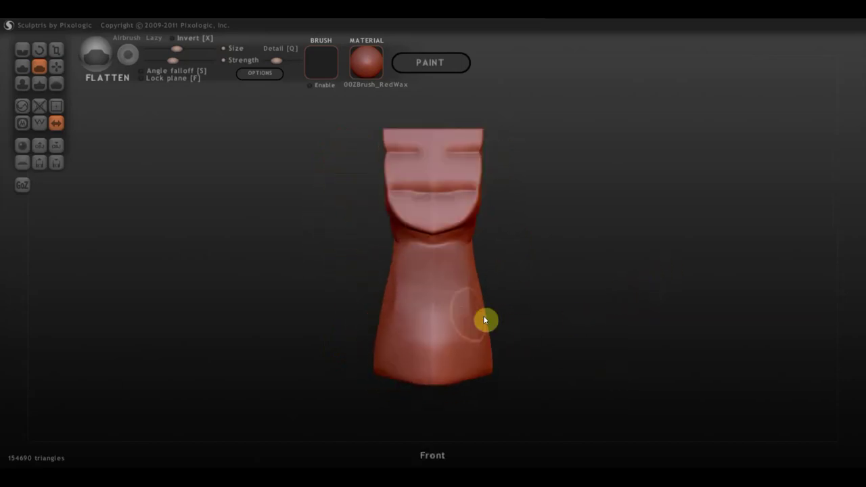
mouse_move(485, 319)
right_mouse_down()
mouse_move(646, 317)
mouse_move(607, 325)
right_mouse_up()
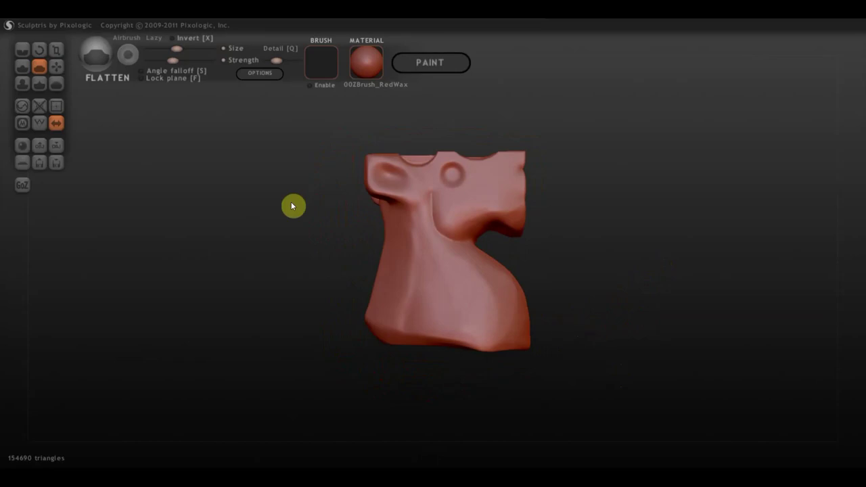
With the Grab brush, pull the model's bottom edge downward and reshape the lower body edge.
left_click(57, 66)
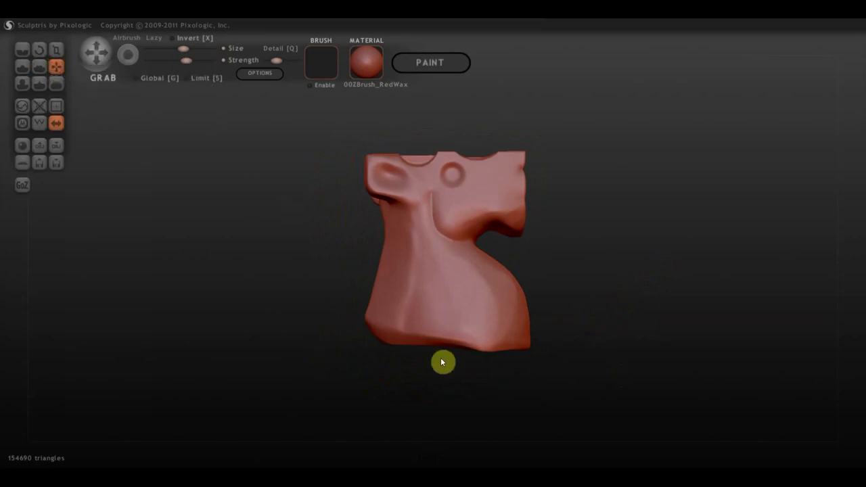
mouse_move(445, 342)
left_mouse_down()
mouse_move(444, 359)
mouse_move(495, 360)
left_mouse_up()
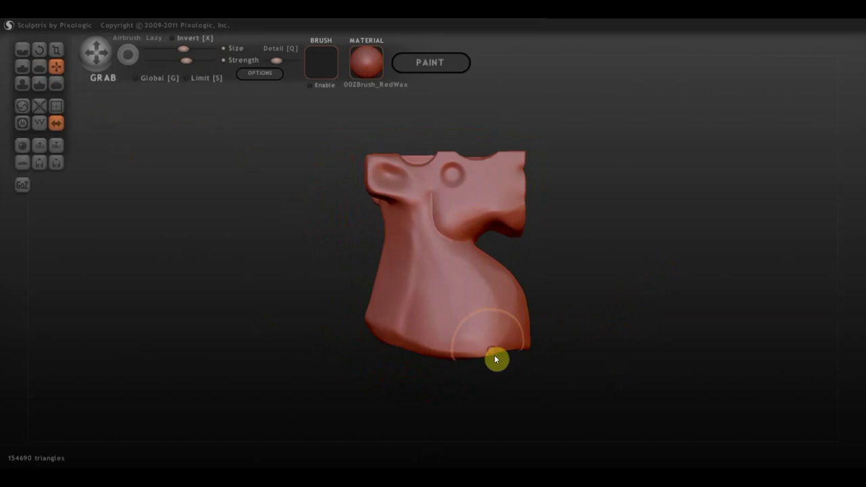
left_click_drag(422, 338, 417, 350)
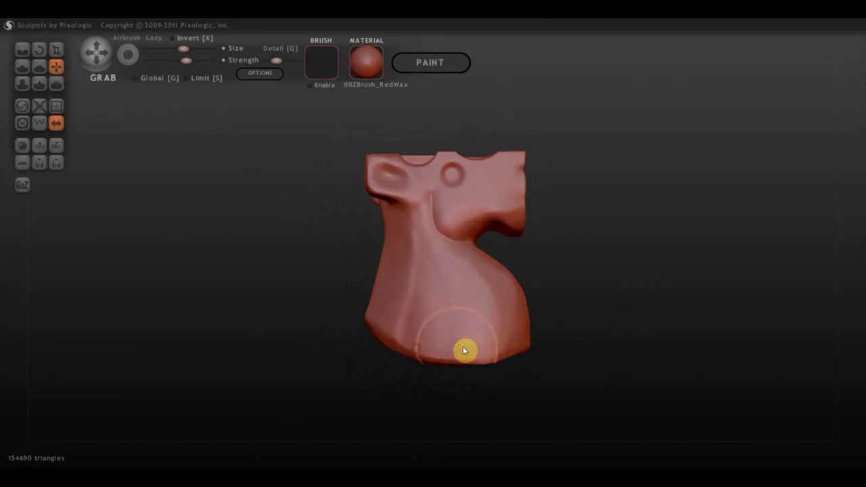
mouse_move(482, 348)
left_mouse_down()
mouse_move(321, 348)
mouse_move(411, 371)
mouse_move(358, 329)
mouse_move(385, 352)
mouse_move(383, 365)
left_mouse_up()
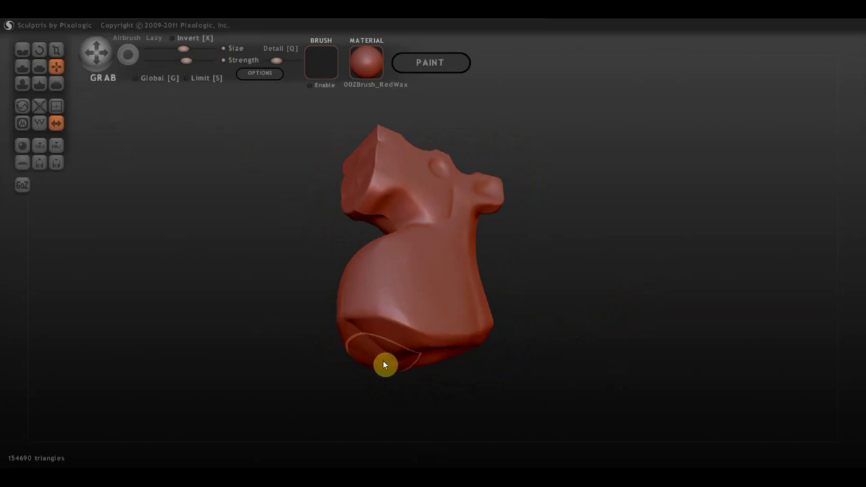
mouse_move(416, 354)
right_mouse_down()
mouse_move(384, 360)
mouse_move(438, 355)
right_mouse_up()
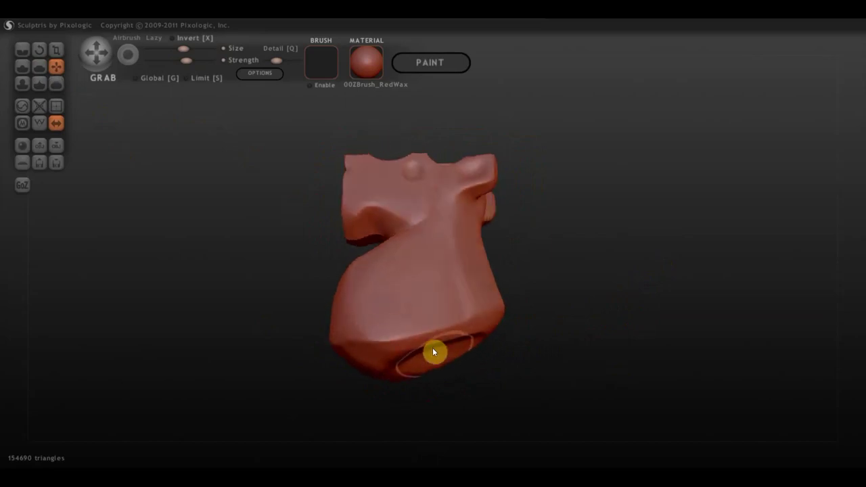
left_click_drag(434, 351, 442, 369)
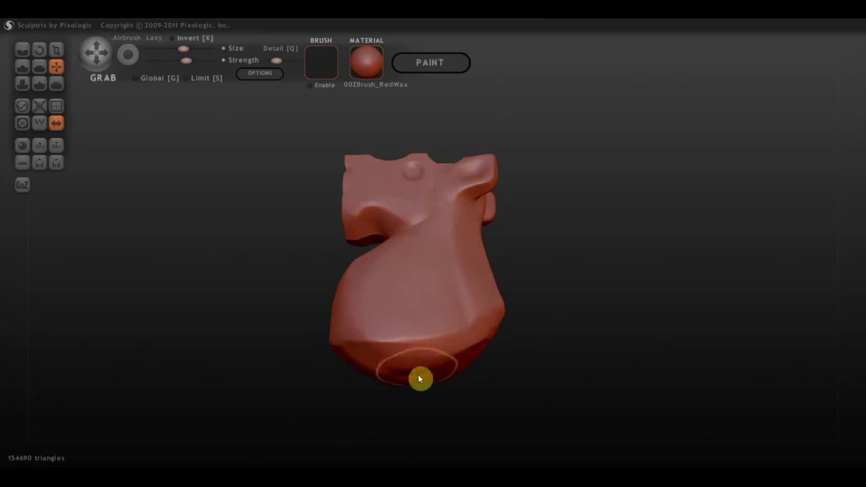
mouse_move(419, 377)
right_mouse_down()
mouse_move(420, 399)
mouse_move(431, 395)
mouse_move(416, 382)
right_mouse_up()
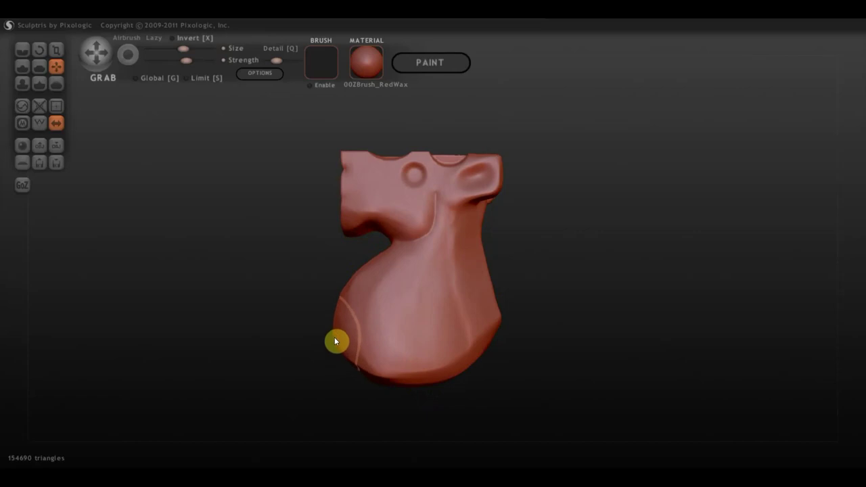
Bulge the lower-left and lower-right belly outward and reshape the right neck contour.
left_click_drag(331, 333, 358, 285)
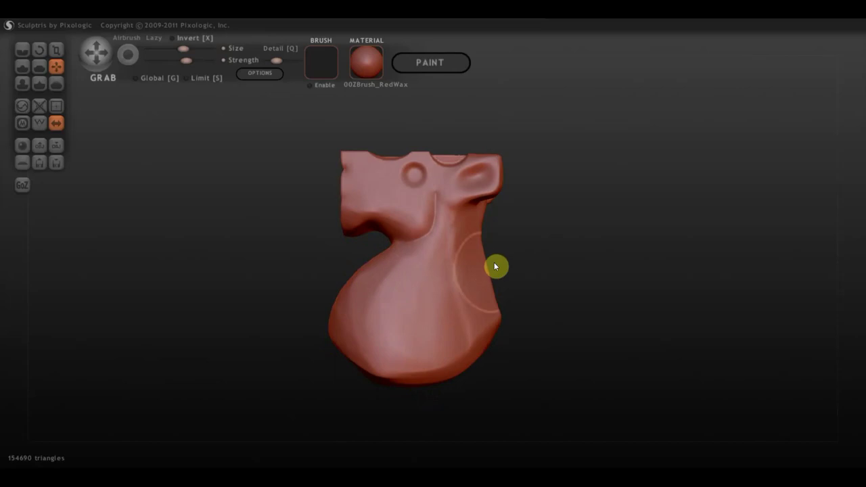
left_click_drag(487, 255, 467, 252)
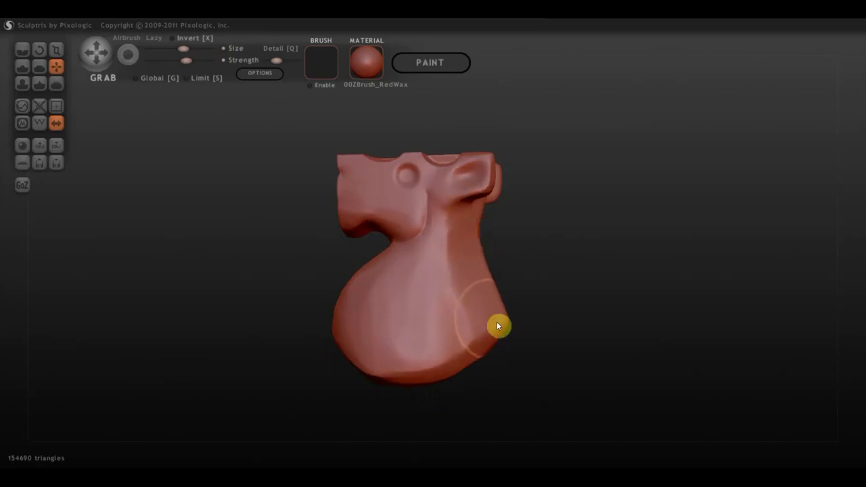
left_click_drag(498, 327, 488, 284)
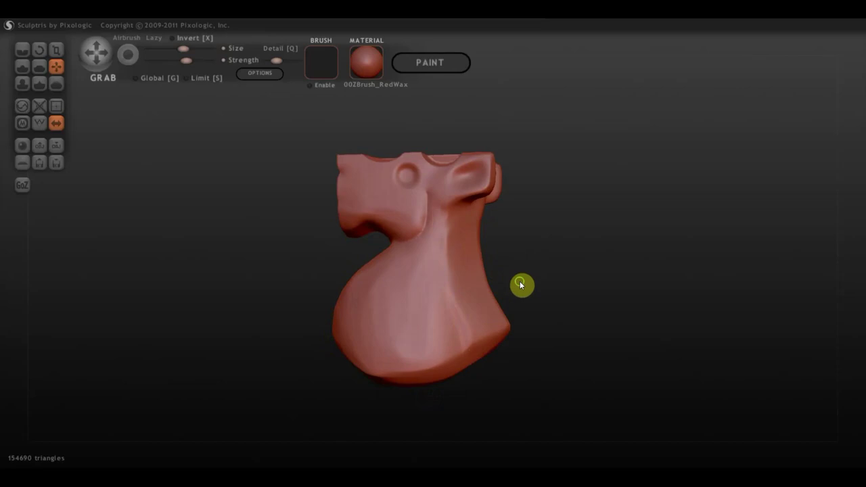
mouse_move(549, 290)
left_mouse_down()
mouse_move(421, 298)
mouse_move(508, 293)
mouse_move(499, 287)
left_mouse_up()
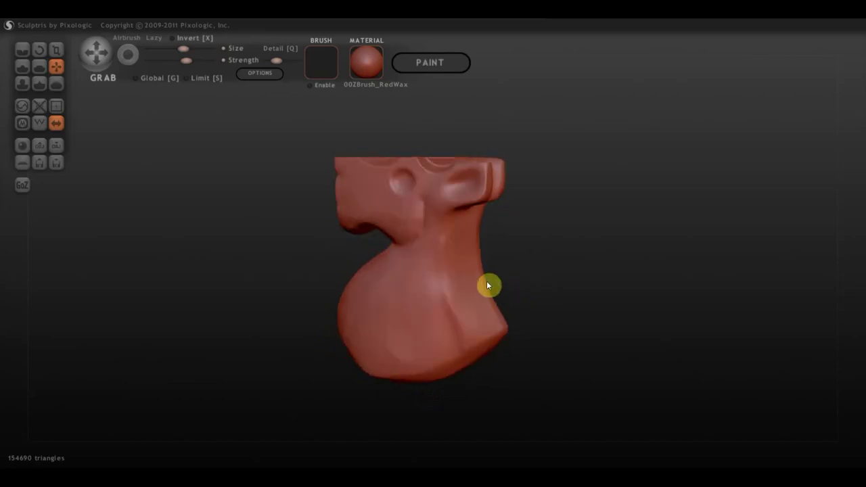
left_click(23, 67)
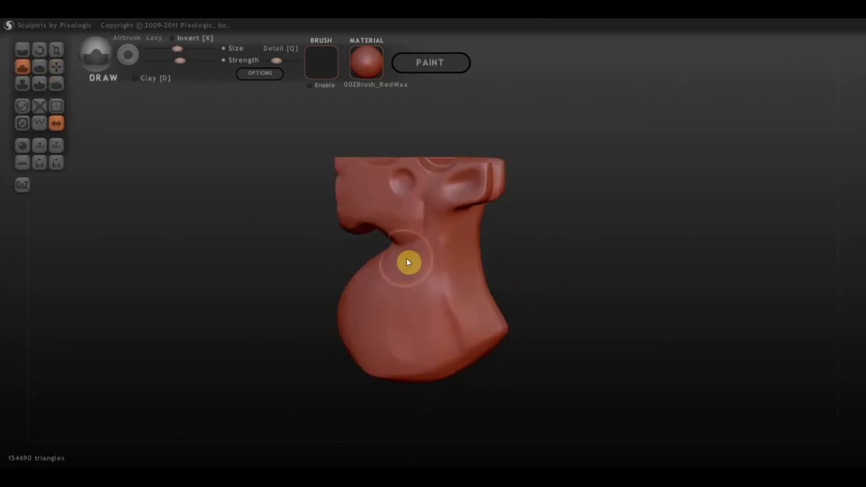
scroll(432, 241, "up", 2)
scroll(434, 234, "up", 2)
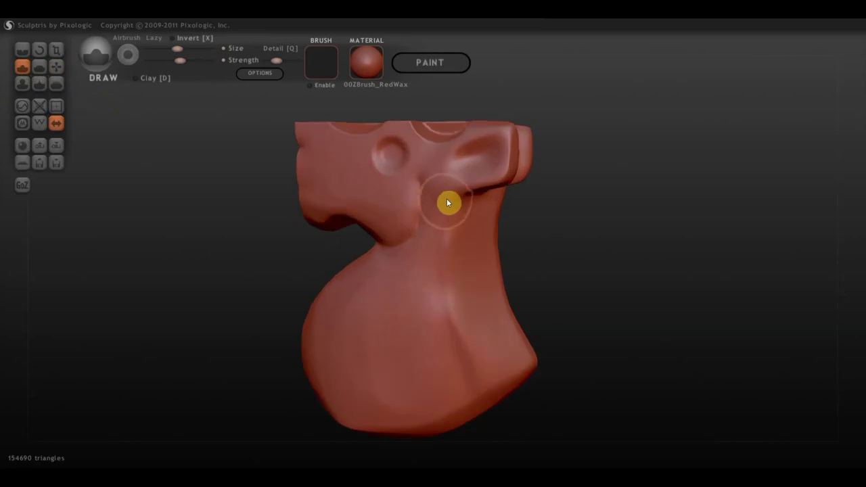
mouse_move(447, 202)
left_mouse_down()
mouse_move(441, 325)
mouse_move(452, 370)
left_mouse_up()
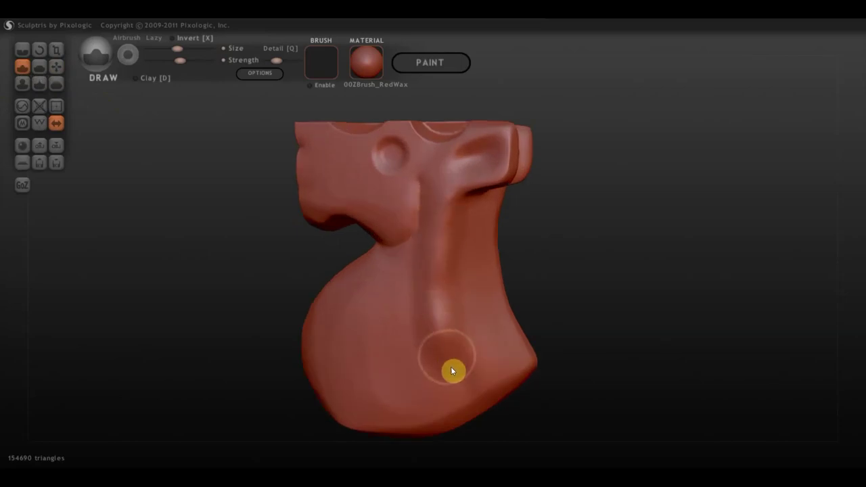
scroll(474, 398, "up", 1)
scroll(484, 398, "down", 3)
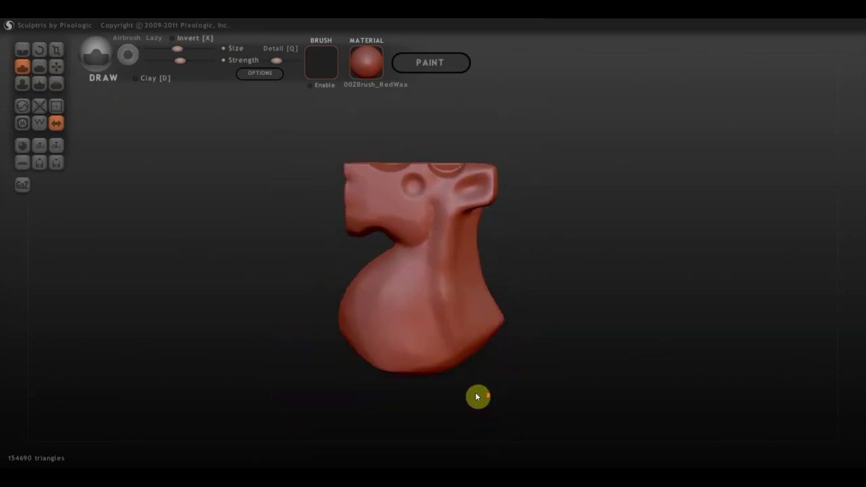
scroll(476, 397, "down", 2)
scroll(447, 373, "down", 1)
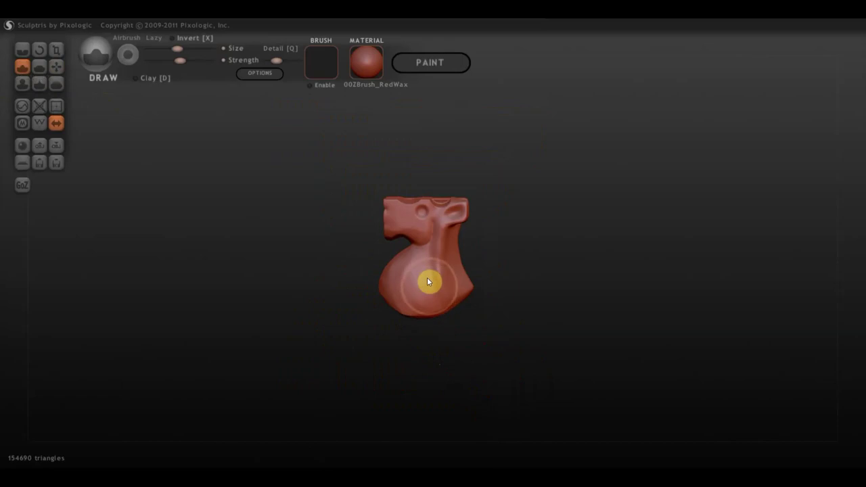
With the Flatten brush, smooth the neck crease and flatten a central band down the chest.
left_click(39, 66)
scroll(375, 293, "up", 2)
scroll(434, 261, "up", 1)
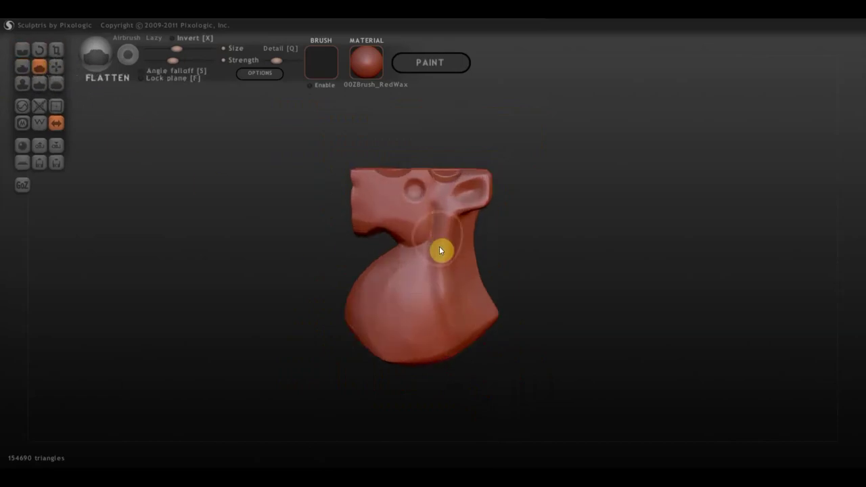
left_click_drag(439, 277, 446, 335)
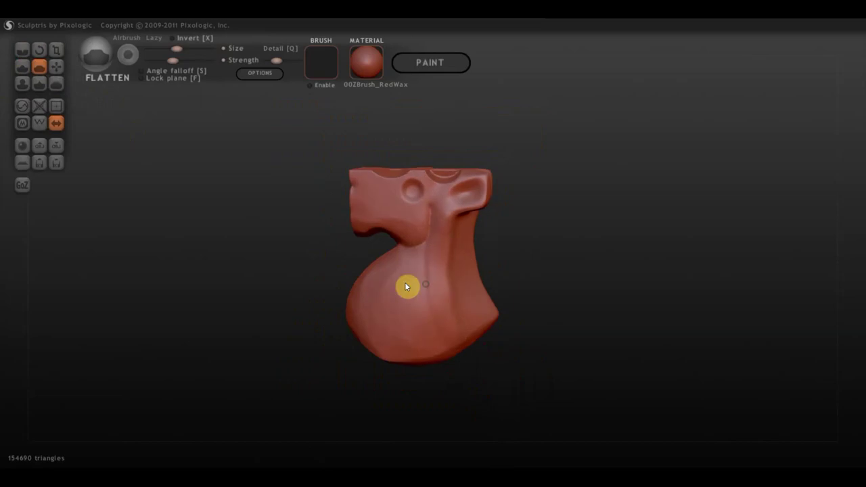
right_click_drag(405, 282, 424, 255)
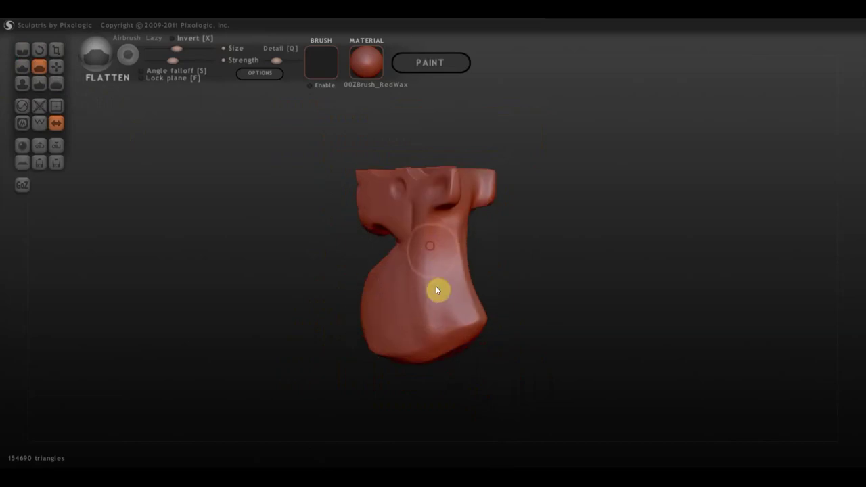
left_click_drag(437, 264, 447, 315)
mouse_move(447, 316)
right_mouse_down()
mouse_move(396, 314)
mouse_move(408, 310)
mouse_move(436, 216)
right_mouse_up()
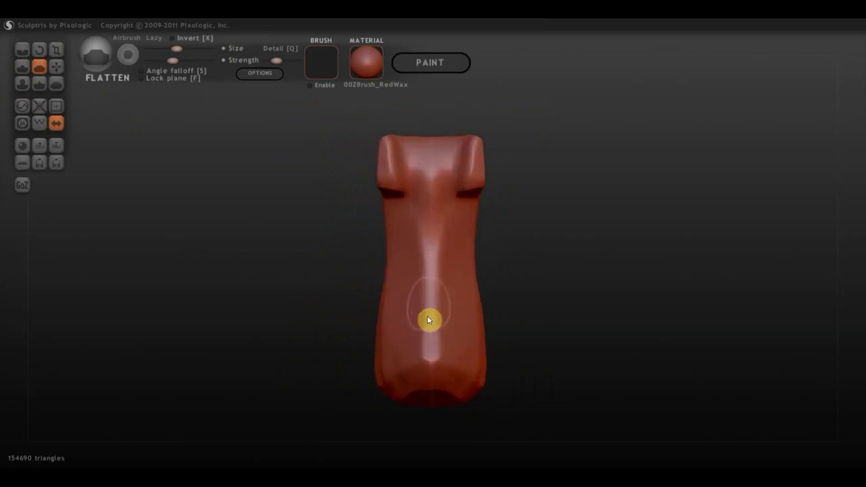
mouse_move(429, 320)
left_mouse_down()
mouse_move(439, 170)
mouse_move(432, 297)
left_mouse_up()
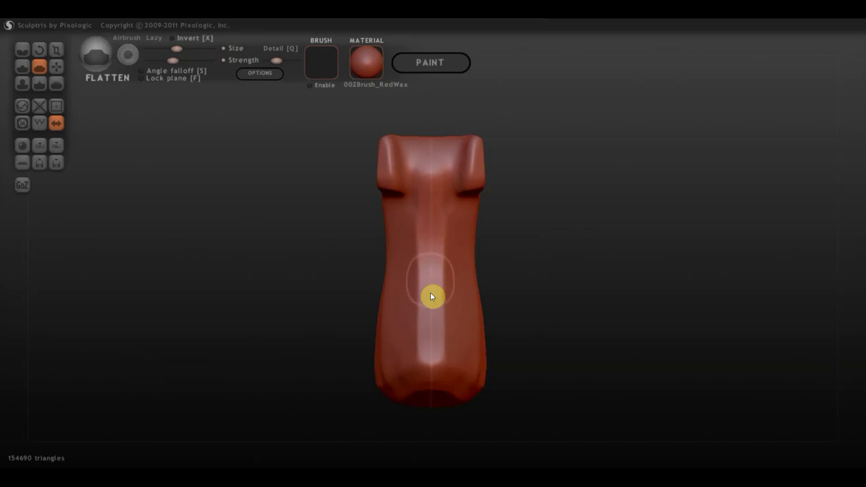
right_click_drag(430, 363, 284, 364)
mouse_move(373, 348)
right_mouse_down()
mouse_move(543, 346)
mouse_move(424, 350)
mouse_move(426, 406)
mouse_move(410, 435)
mouse_move(454, 367)
right_mouse_up()
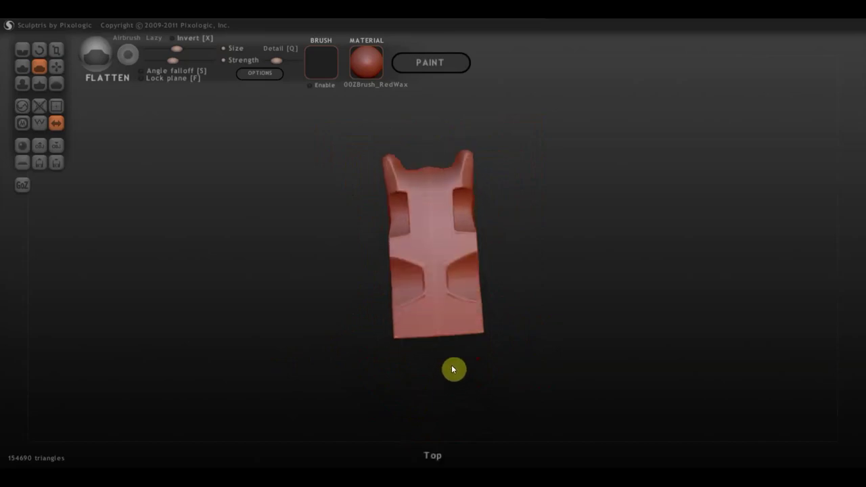
With the Grab brush, reshape the head's top edge and round off the hollow at the ear.
left_click(56, 66)
mouse_move(361, 145)
left_mouse_down()
mouse_move(389, 131)
mouse_move(451, 128)
mouse_move(517, 79)
left_mouse_up()
scroll(431, 185, "up", 2)
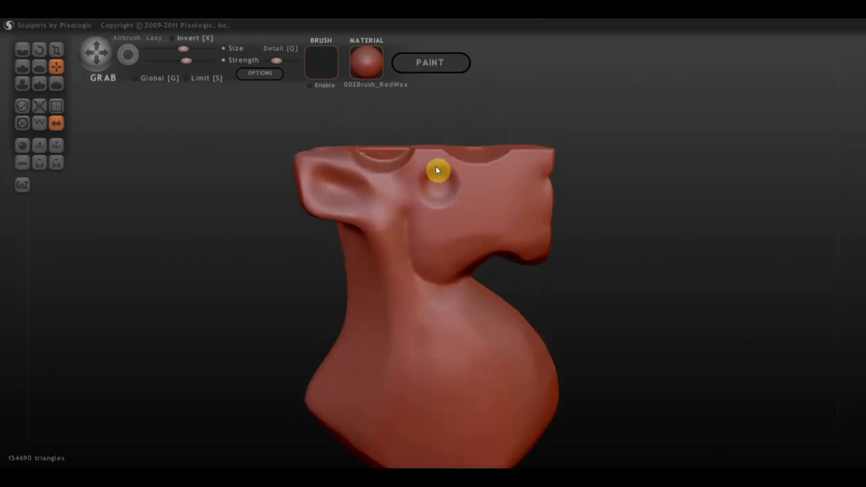
mouse_move(316, 204)
left_mouse_down()
mouse_move(313, 212)
mouse_move(322, 192)
mouse_move(365, 158)
left_mouse_up()
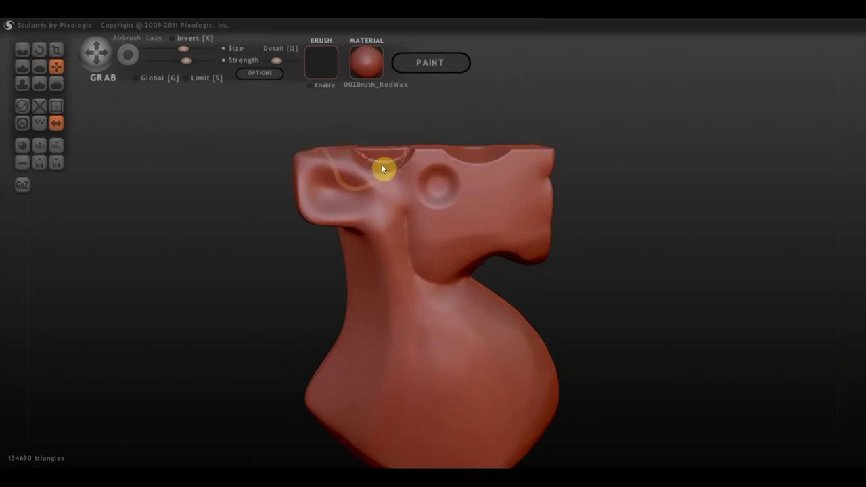
Pull the belly into a fuller, rounder bulge and check it from a three-quarter view.
mouse_move(382, 165)
right_mouse_down()
mouse_move(400, 193)
mouse_move(492, 185)
mouse_move(396, 319)
mouse_move(465, 305)
mouse_move(373, 319)
right_mouse_up()
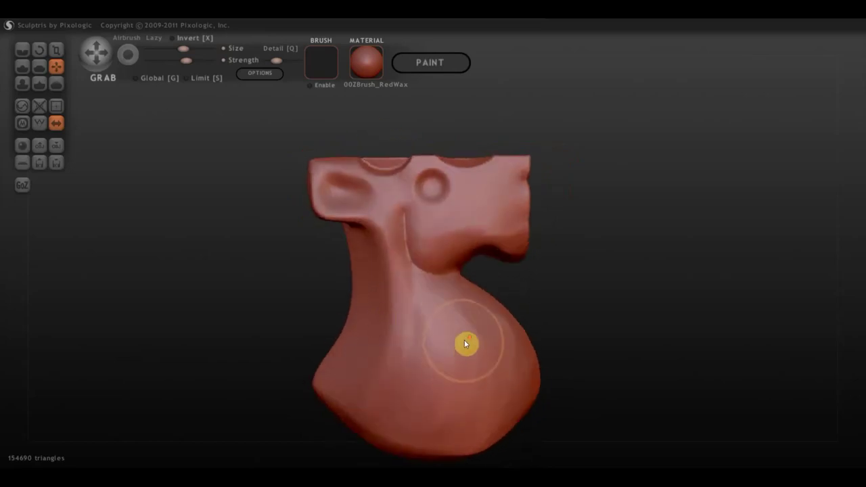
scroll(460, 331, "down", 2)
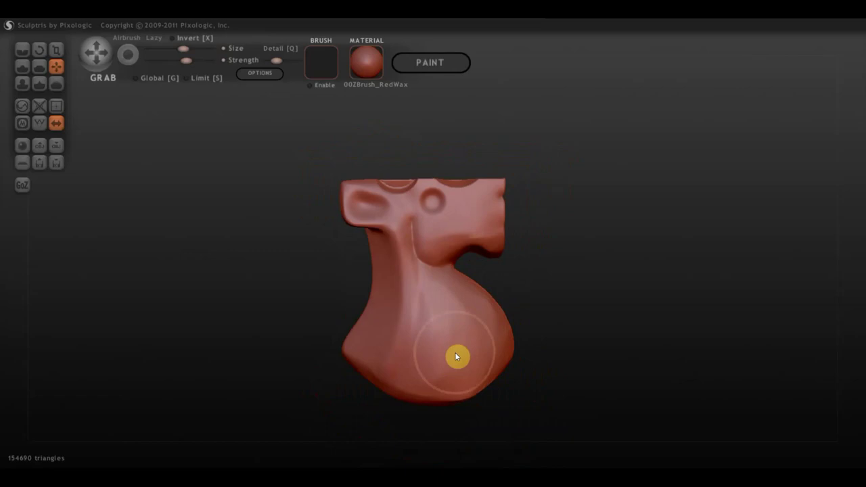
mouse_move(421, 359)
left_mouse_down()
mouse_move(436, 302)
mouse_move(422, 361)
left_mouse_up()
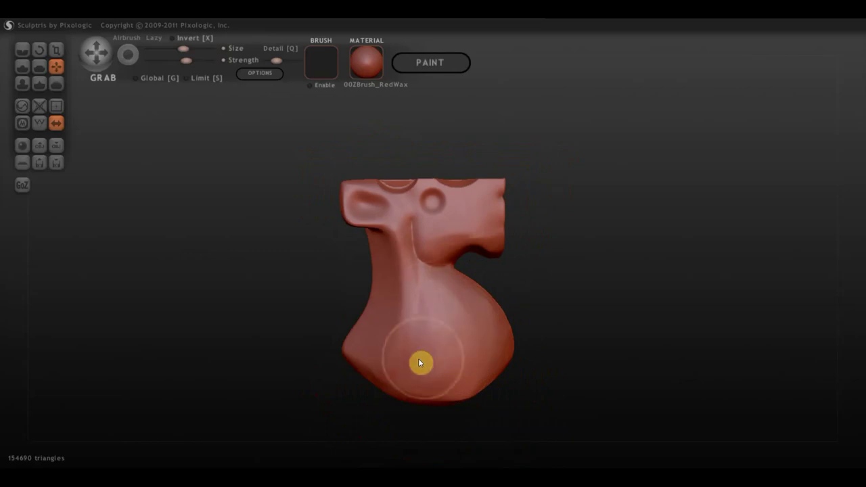
left_click_drag(366, 369, 223, 224)
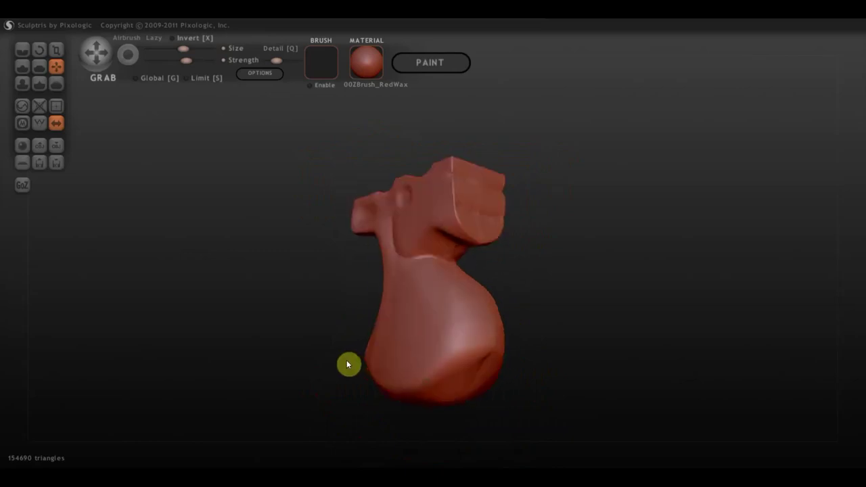
With the Flatten brush, plane the bulge along the lower belly edge into a flatter base, ending front-facing.
left_click(27, 67)
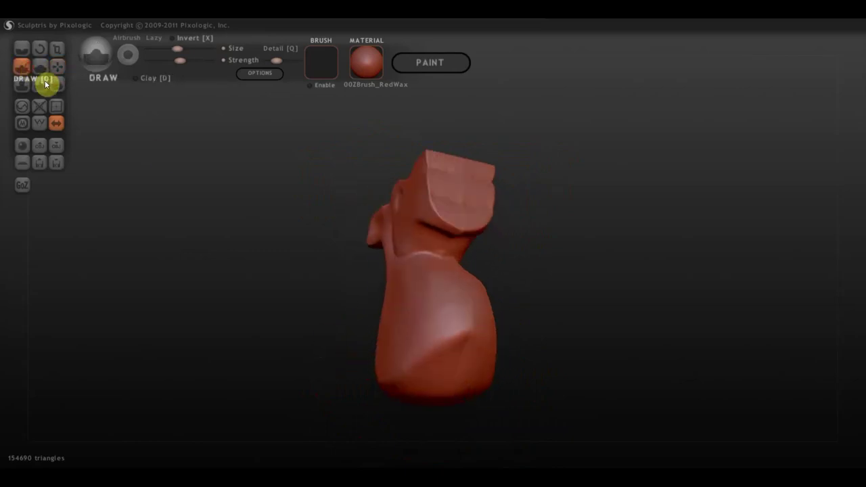
mouse_move(170, 176)
left_mouse_down()
mouse_move(433, 340)
mouse_move(554, 320)
left_mouse_up()
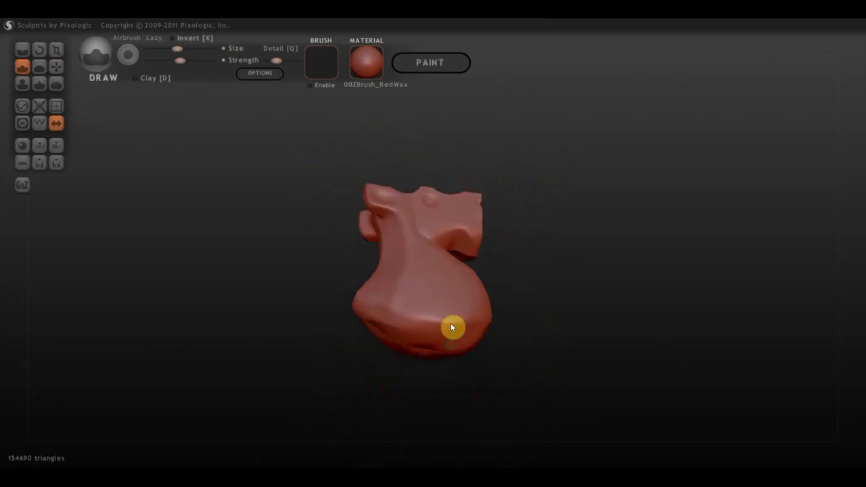
mouse_move(450, 323)
left_mouse_down()
mouse_move(390, 287)
mouse_move(440, 311)
mouse_move(390, 345)
left_mouse_up()
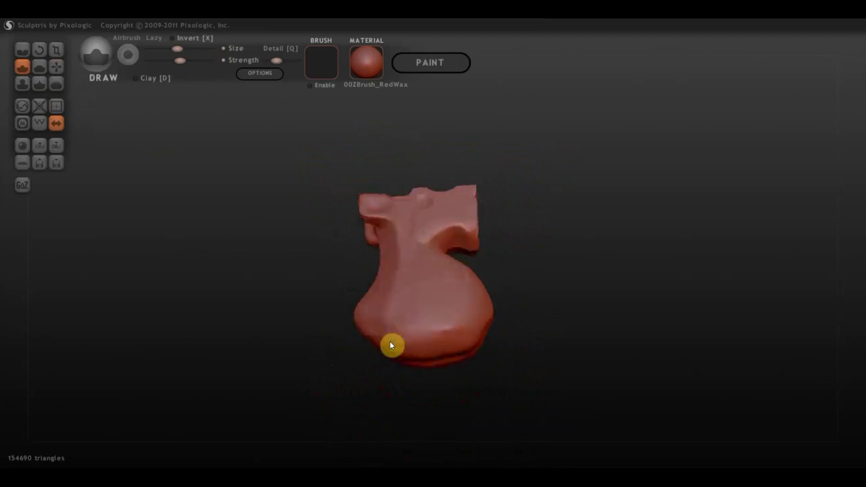
left_click(39, 66)
mouse_move(375, 323)
left_mouse_down()
mouse_move(561, 298)
mouse_move(489, 232)
mouse_move(467, 244)
mouse_move(472, 271)
mouse_move(466, 249)
mouse_move(442, 284)
mouse_move(456, 247)
mouse_move(431, 294)
mouse_move(454, 250)
mouse_move(404, 305)
mouse_move(458, 221)
mouse_move(429, 267)
mouse_move(443, 271)
mouse_move(442, 294)
mouse_move(466, 267)
mouse_move(445, 305)
mouse_move(469, 253)
left_mouse_up()
mouse_move(424, 331)
left_mouse_down()
mouse_move(551, 343)
mouse_move(500, 336)
left_mouse_up()
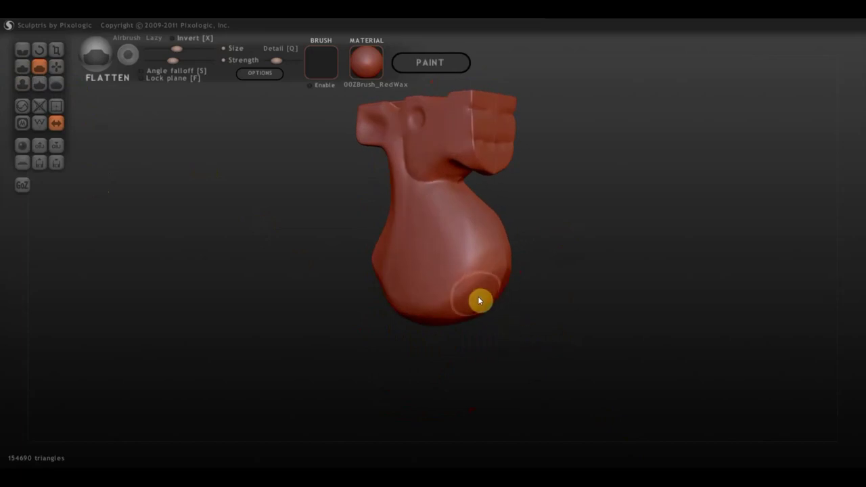
mouse_move(480, 300)
left_mouse_down()
mouse_move(420, 331)
mouse_move(462, 309)
left_mouse_up()
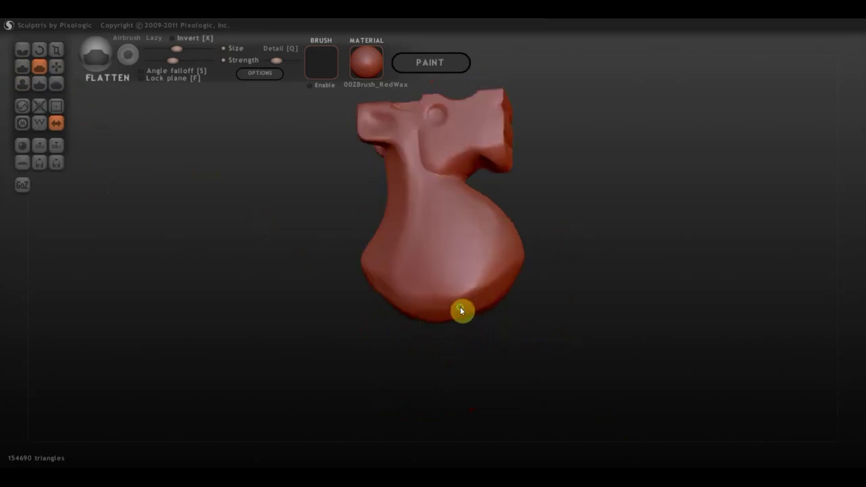
mouse_move(425, 331)
left_mouse_down()
mouse_move(445, 300)
mouse_move(478, 300)
mouse_move(409, 304)
mouse_move(491, 283)
mouse_move(423, 304)
mouse_move(454, 294)
mouse_move(386, 299)
mouse_move(451, 300)
mouse_move(595, 366)
left_mouse_up()
mouse_move(554, 306)
left_mouse_down("shift")
mouse_move(530, 317)
mouse_move(406, 320)
mouse_move(567, 296)
mouse_move(546, 315)
left_mouse_up("shift")
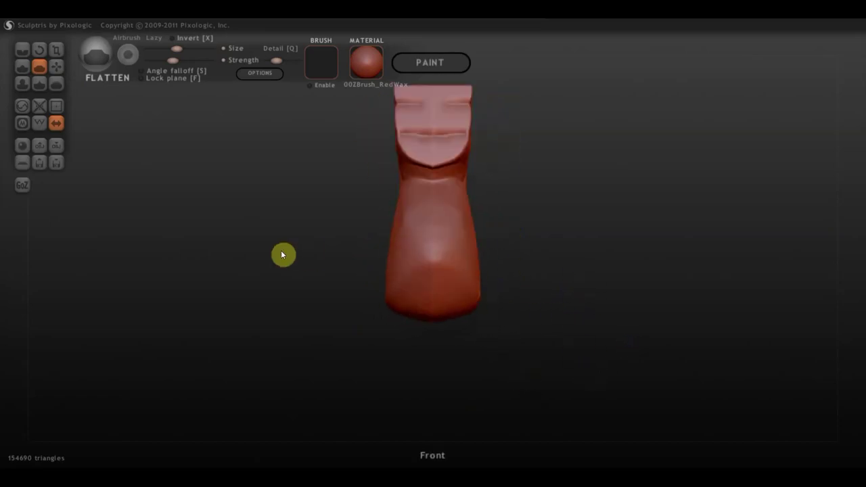
With Grab, pull the lower flank outward to widen the base, then inspect it side-on.
left_click(56, 66)
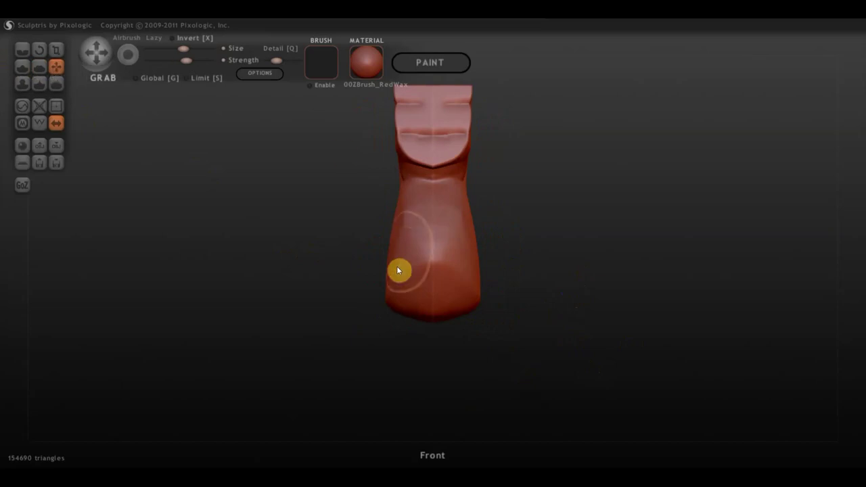
scroll(401, 288, "down", 2)
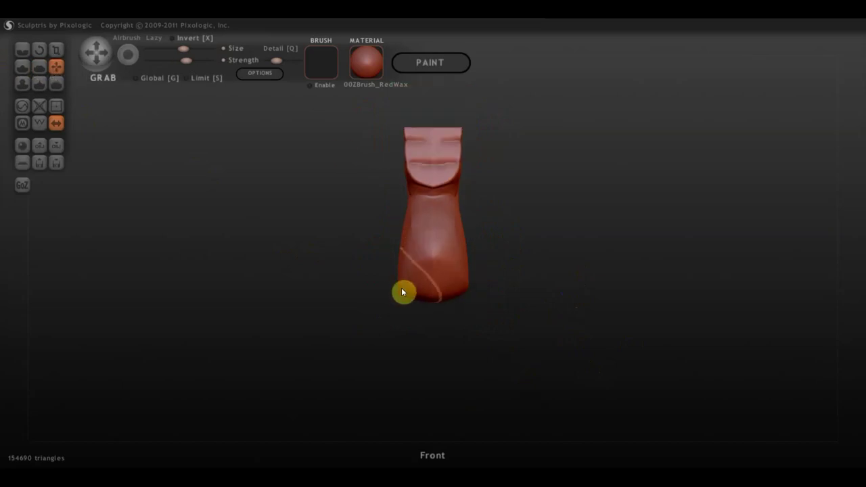
left_click_drag(402, 288, 382, 293)
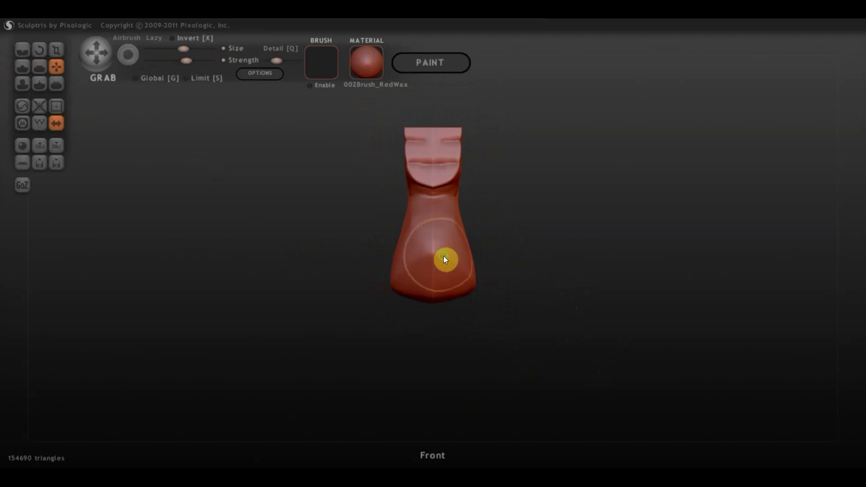
mouse_move(379, 262)
left_mouse_down()
mouse_move(192, 264)
mouse_move(292, 247)
left_mouse_up()
scroll(292, 247, "up", 2)
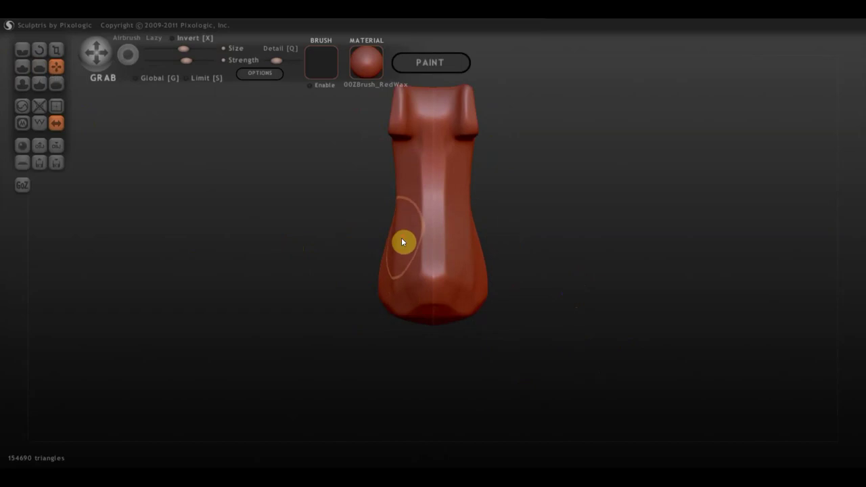
right_click_drag(402, 242, 572, 251)
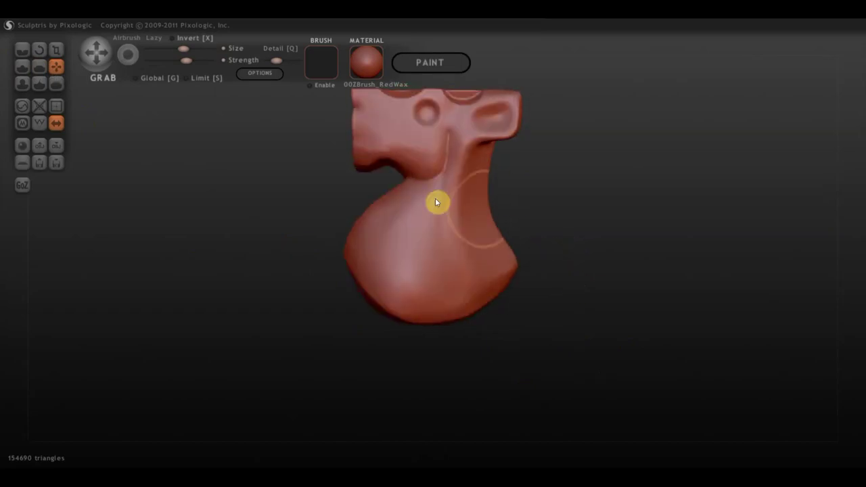
With the Draw brush, stroke a thin raised ridge down the neck behind the jaw, undoing then restoring it.
left_click(22, 68)
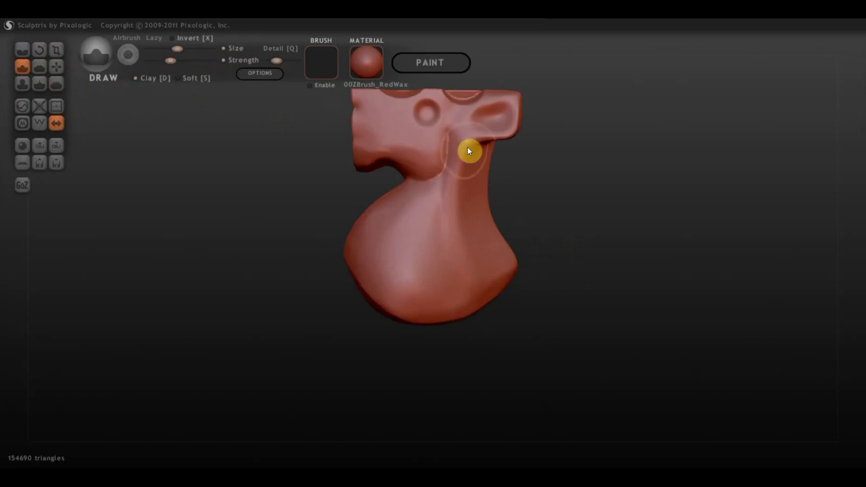
scroll(466, 146, "up", 2)
left_click_drag(606, 167, 465, 209)
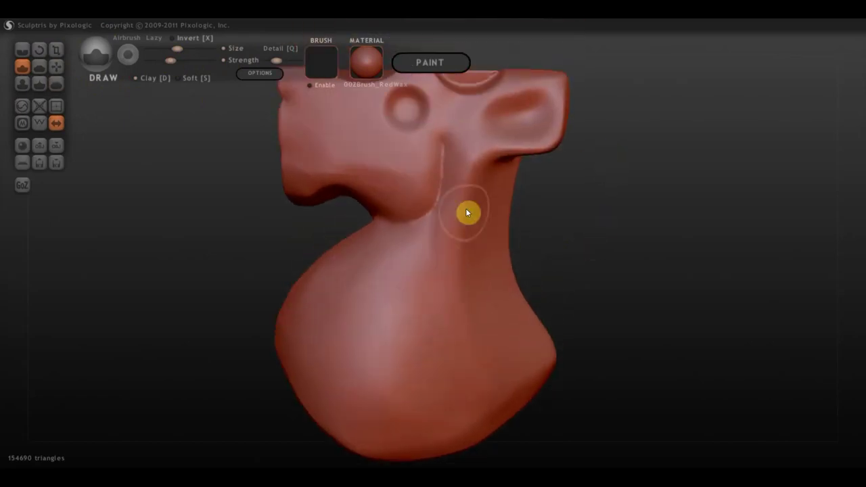
left_click_drag(469, 152, 454, 203)
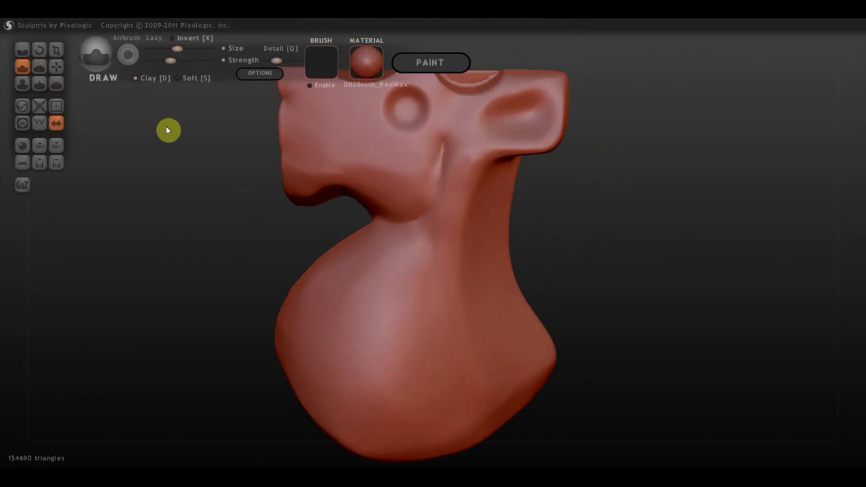
key("ctrl+z")
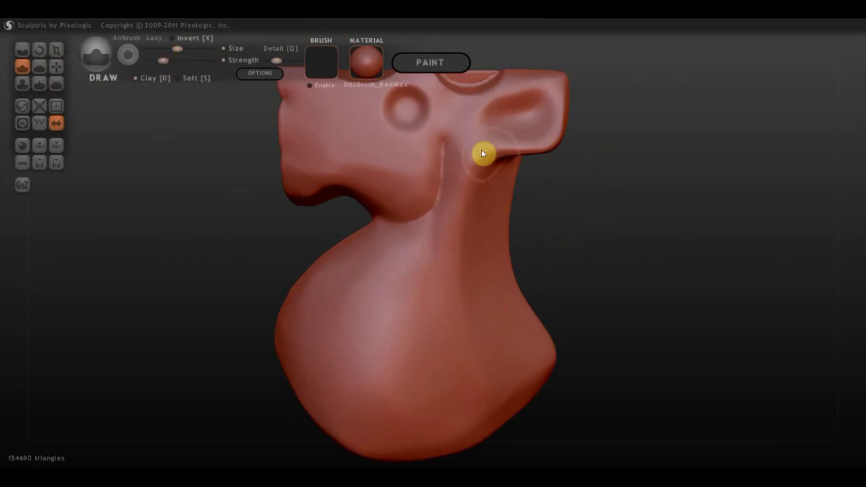
key("ctrl+z")
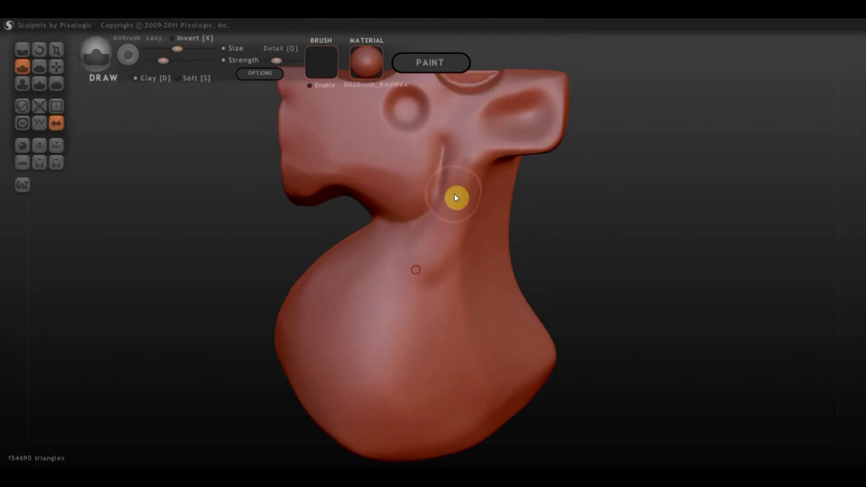
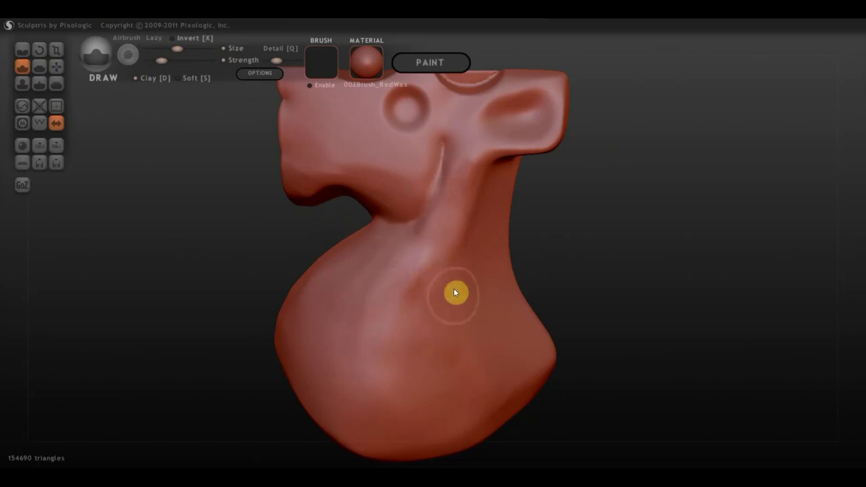
Draw a ridge down the neck, add a crease and bump low, and strengthen the upper neck ridge.
mouse_move(475, 178)
left_mouse_down()
mouse_move(443, 301)
mouse_move(463, 343)
left_mouse_up()
left_click_drag(492, 397, 345, 432)
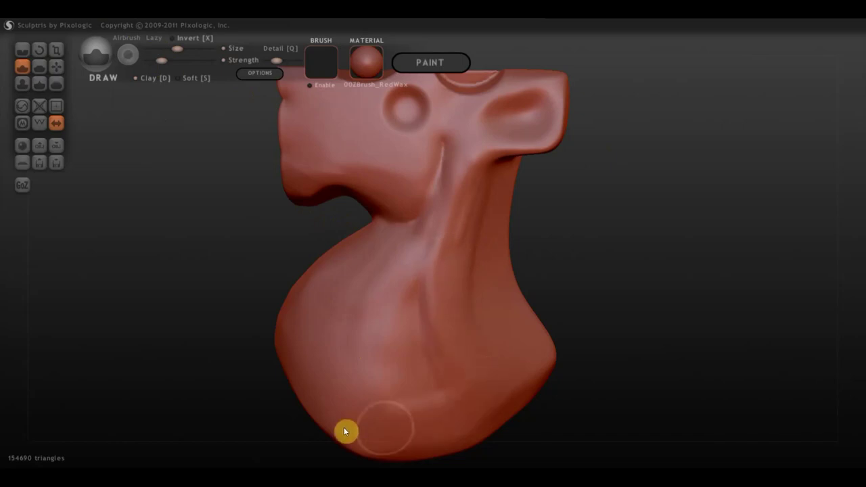
left_click_drag(420, 325, 398, 347)
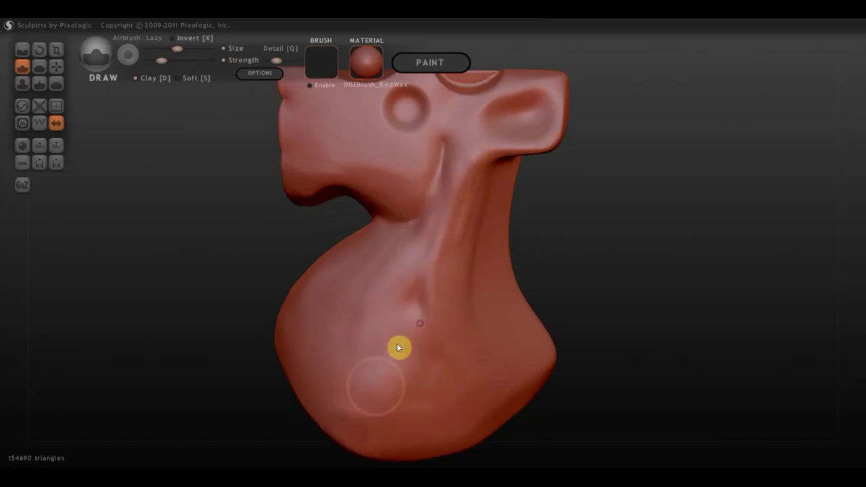
scroll(399, 319, "down", 3)
scroll(419, 305, "up", 1)
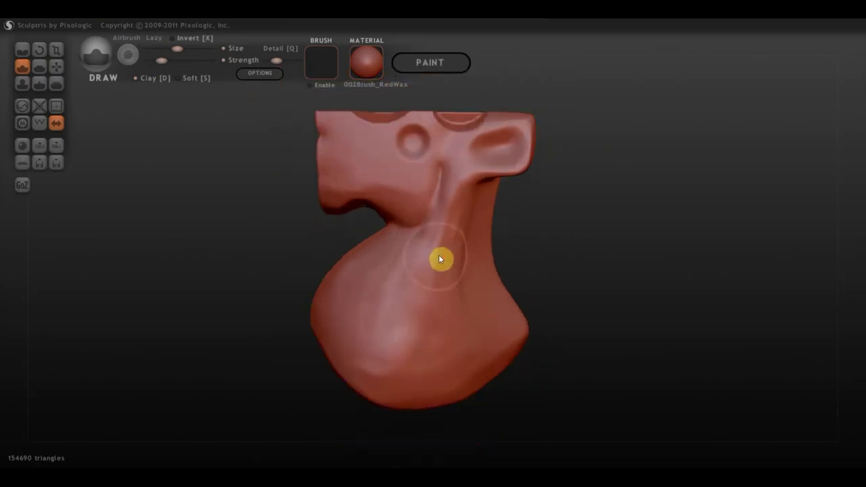
scroll(440, 259, "up", 1)
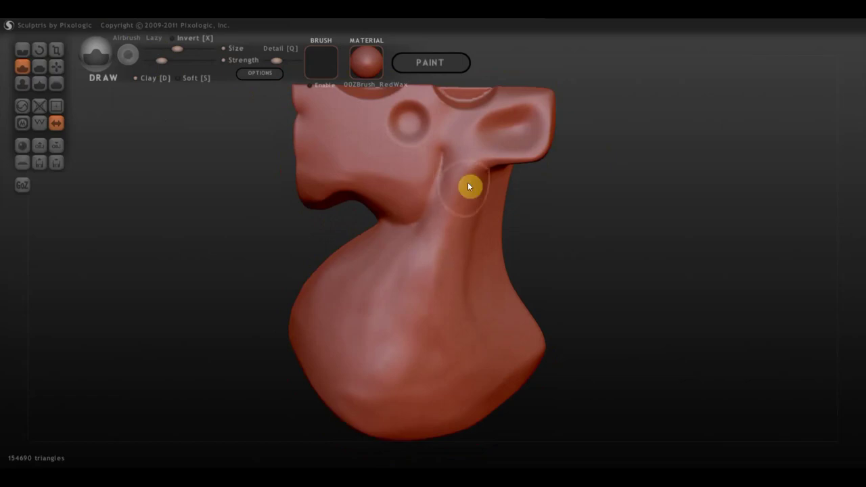
left_click_drag(468, 187, 468, 220)
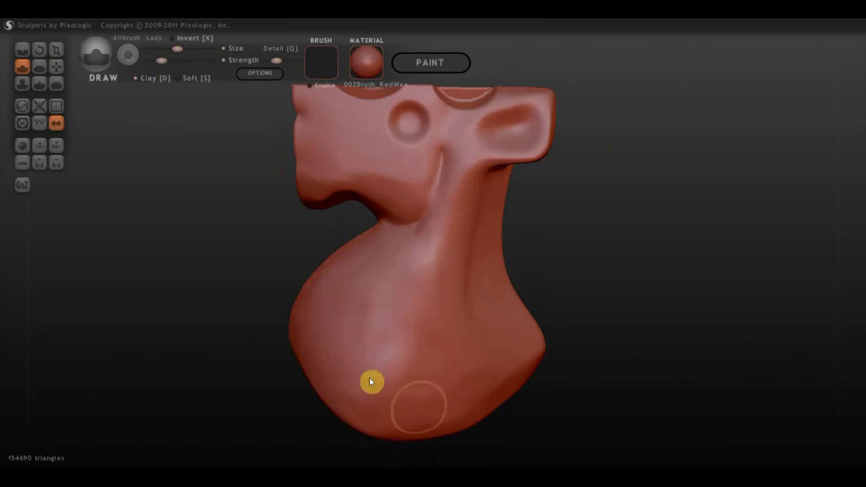
With the Flatten brush, flatten the lower belly crease and the lower-left belly surface.
left_click(36, 66)
scroll(400, 409, "down", 2)
left_click_drag(400, 408, 427, 364)
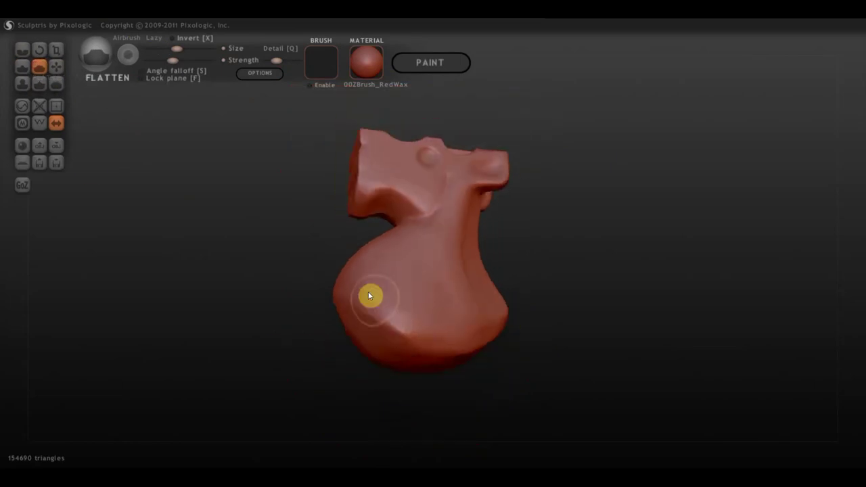
mouse_move(357, 282)
left_mouse_down()
mouse_move(406, 340)
mouse_move(392, 312)
mouse_move(435, 341)
mouse_move(364, 274)
mouse_move(420, 342)
mouse_move(366, 298)
mouse_move(411, 362)
mouse_move(362, 300)
mouse_move(388, 344)
mouse_move(457, 372)
mouse_move(364, 300)
mouse_move(445, 373)
mouse_move(373, 309)
mouse_move(430, 383)
mouse_move(387, 305)
mouse_move(469, 369)
mouse_move(413, 394)
mouse_move(516, 401)
left_mouse_up()
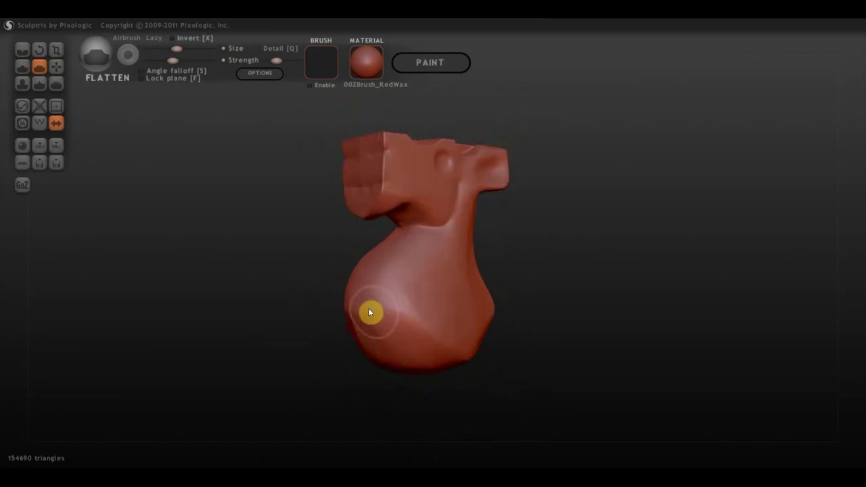
mouse_move(370, 312)
left_mouse_down()
mouse_move(402, 373)
mouse_move(373, 302)
mouse_move(371, 313)
mouse_move(352, 315)
mouse_move(371, 361)
mouse_move(381, 360)
mouse_move(360, 321)
mouse_move(397, 362)
left_mouse_up()
right_click_drag(397, 362, 358, 336)
mouse_move(372, 358)
left_mouse_down()
mouse_move(357, 354)
mouse_move(379, 362)
mouse_move(357, 334)
mouse_move(410, 356)
mouse_move(362, 304)
mouse_move(425, 350)
mouse_move(356, 300)
mouse_move(399, 348)
mouse_move(399, 309)
mouse_move(373, 304)
mouse_move(447, 364)
mouse_move(352, 311)
mouse_move(415, 369)
mouse_move(349, 327)
left_mouse_up()
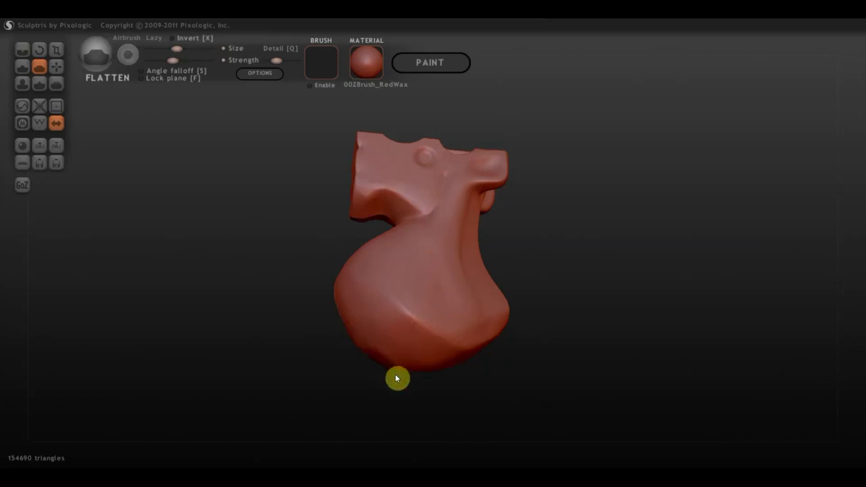
Flatten the front of the belly from front and three-quarter angles.
mouse_move(367, 335)
right_mouse_down()
mouse_move(431, 351)
mouse_move(395, 325)
right_mouse_up()
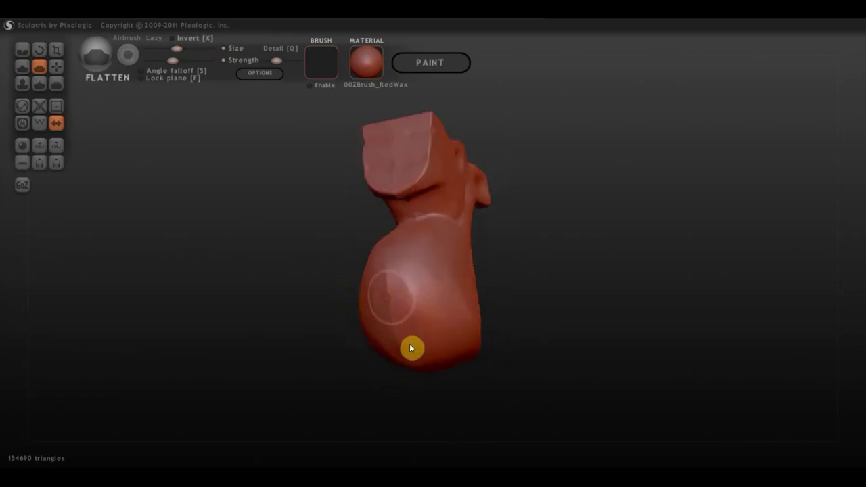
mouse_move(420, 362)
right_mouse_down()
mouse_move(451, 403)
mouse_move(458, 350)
right_mouse_up()
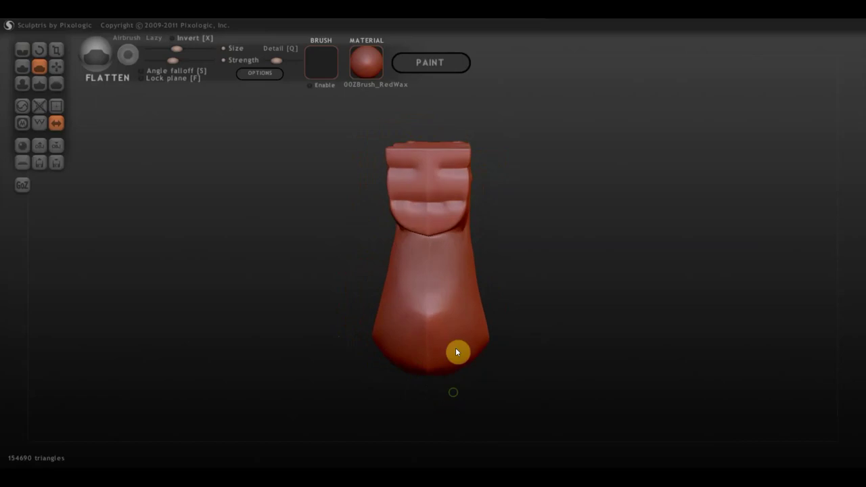
mouse_move(410, 297)
left_mouse_down()
mouse_move(406, 261)
mouse_move(400, 309)
mouse_move(408, 264)
mouse_move(417, 302)
left_mouse_up()
right_click_drag(455, 298, 471, 304)
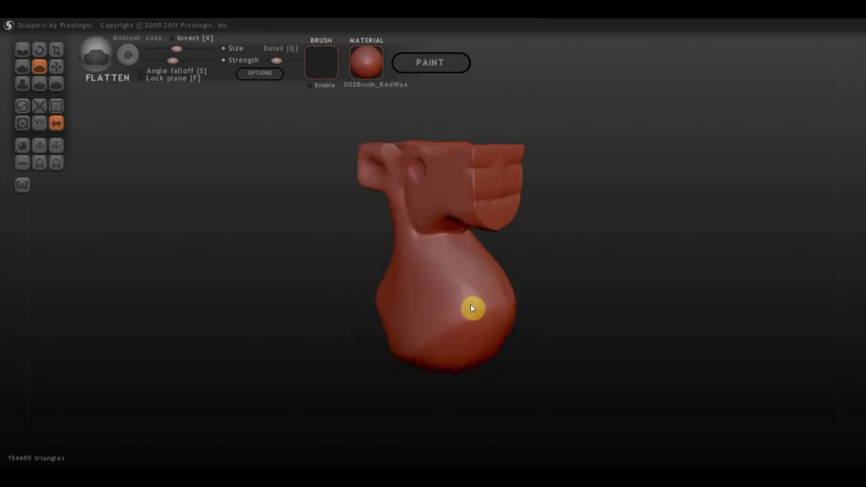
mouse_move(457, 306)
left_mouse_down()
mouse_move(451, 310)
mouse_move(464, 305)
mouse_move(447, 290)
mouse_move(452, 332)
left_mouse_up()
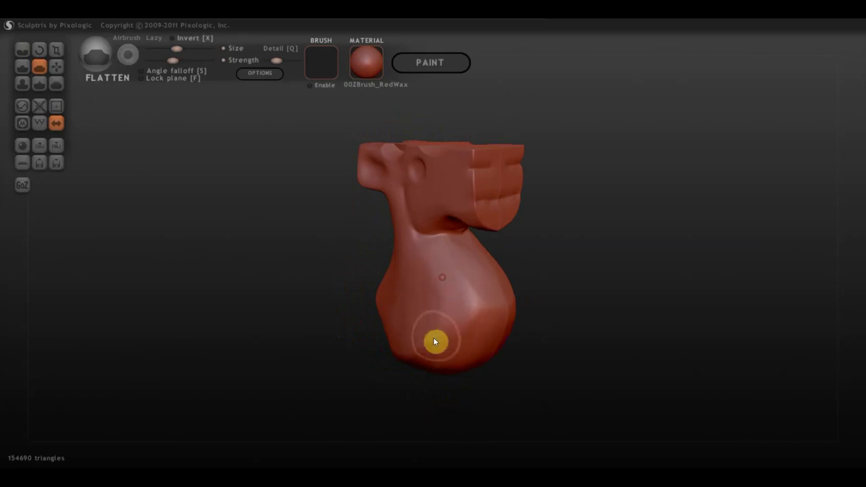
mouse_move(435, 340)
right_mouse_down()
mouse_move(371, 344)
mouse_move(429, 350)
mouse_move(467, 332)
right_mouse_up()
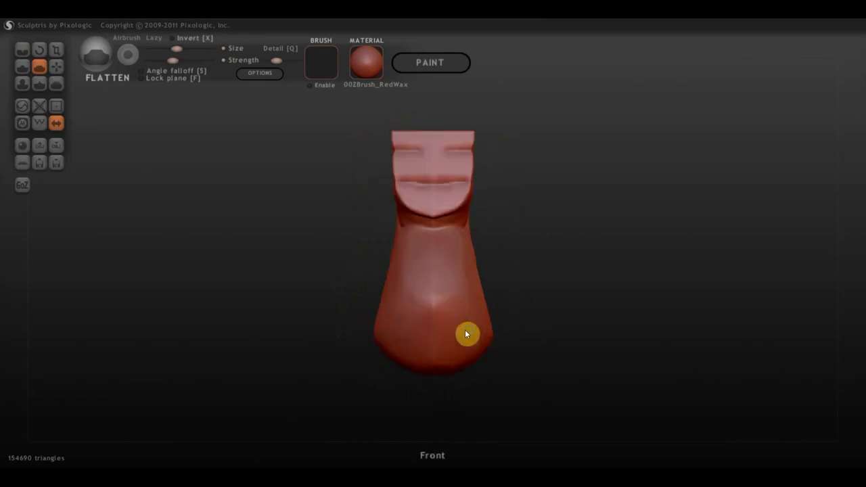
Press a round dent into the torso front using the Draw brush with Clay enabled.
left_click(22, 66)
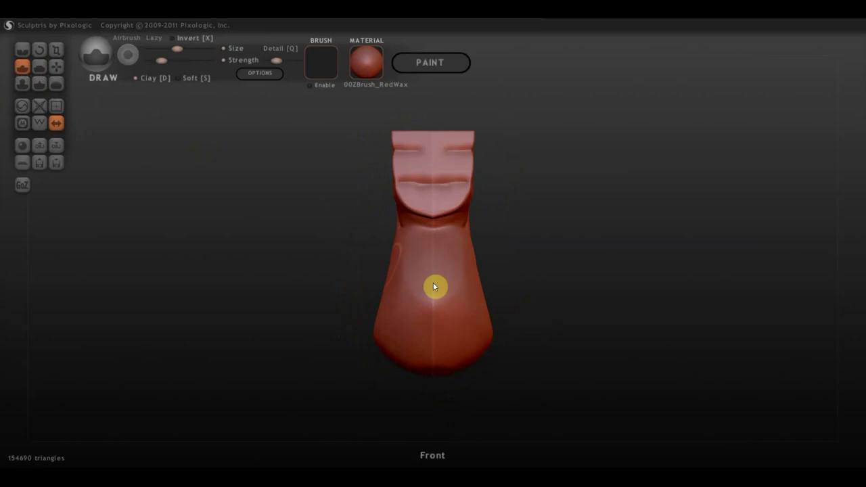
scroll(433, 281, "up", 2)
scroll(432, 279, "up", 2)
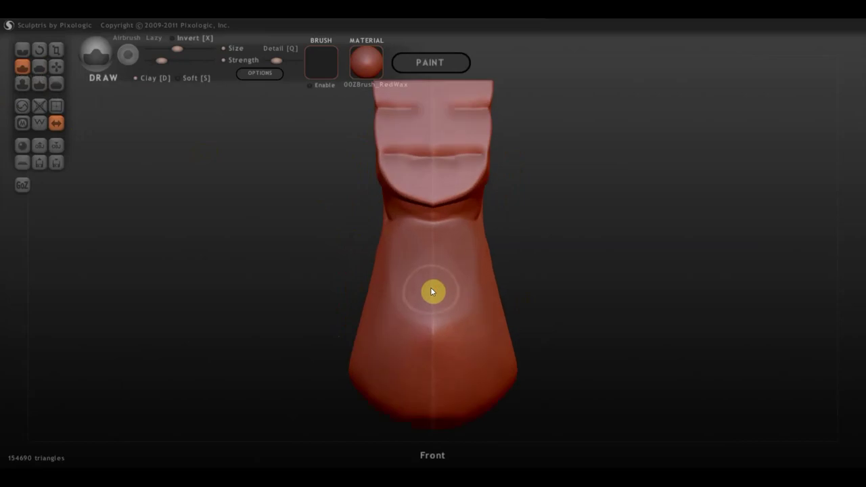
left_click(138, 79)
left_click(431, 289)
left_click(133, 78)
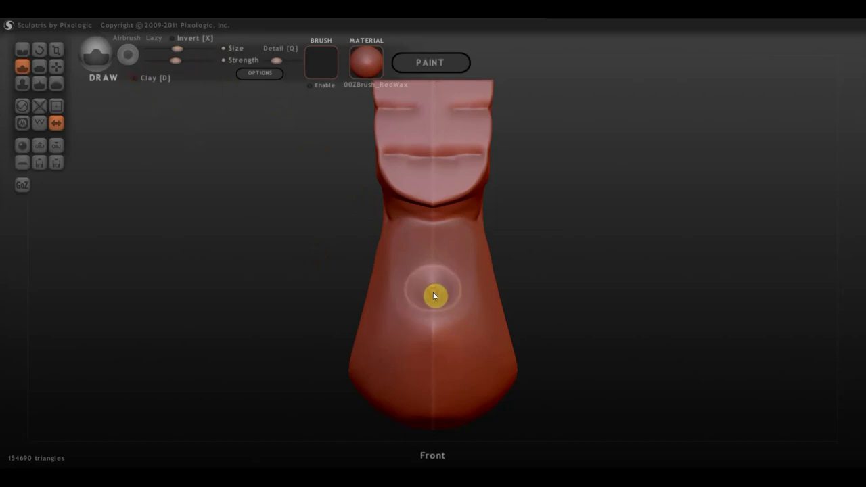
left_click_drag(433, 292, 428, 296)
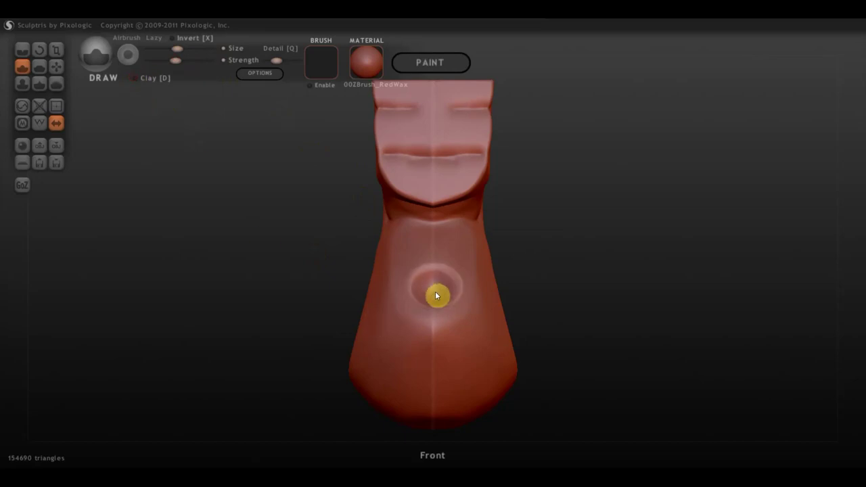
mouse_move(440, 298)
right_mouse_down()
mouse_move(453, 331)
mouse_move(508, 325)
mouse_move(452, 306)
right_mouse_up()
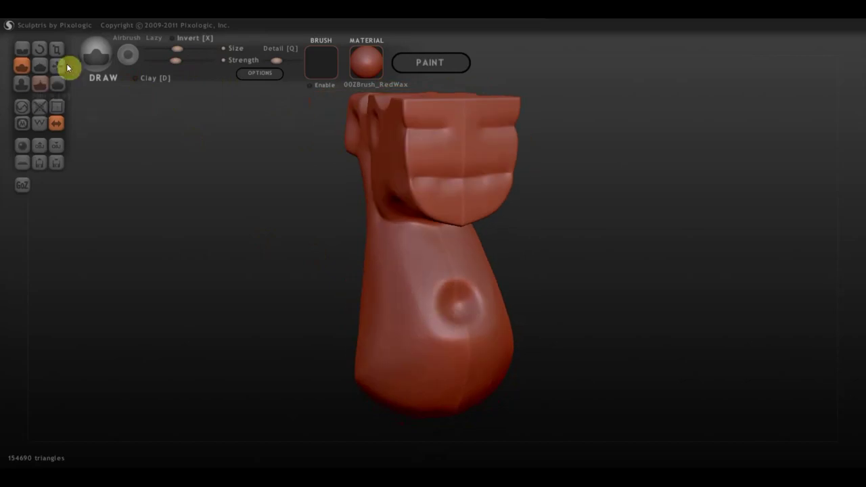
left_click(135, 77)
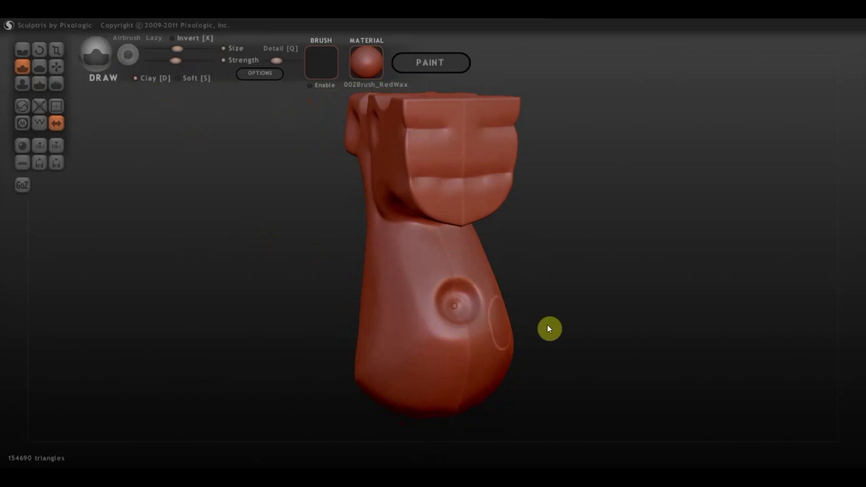
mouse_move(549, 329)
right_mouse_down()
mouse_move(594, 329)
mouse_move(516, 332)
right_mouse_up()
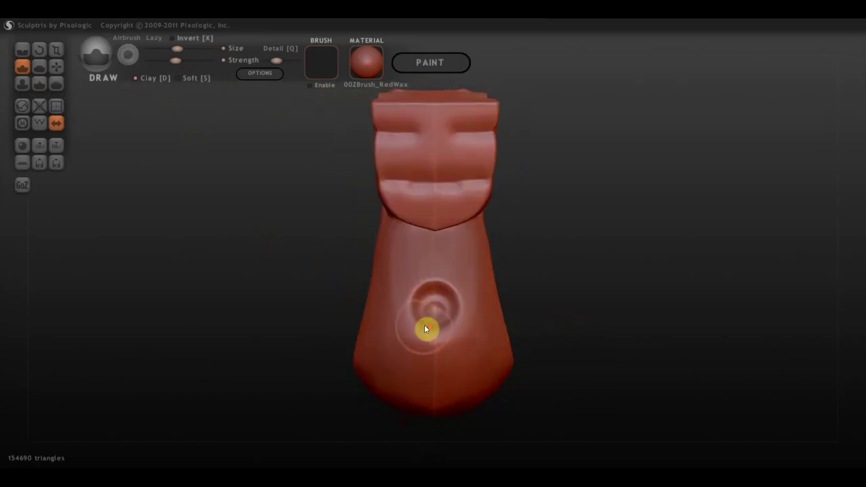
scroll(433, 328, "up", 3)
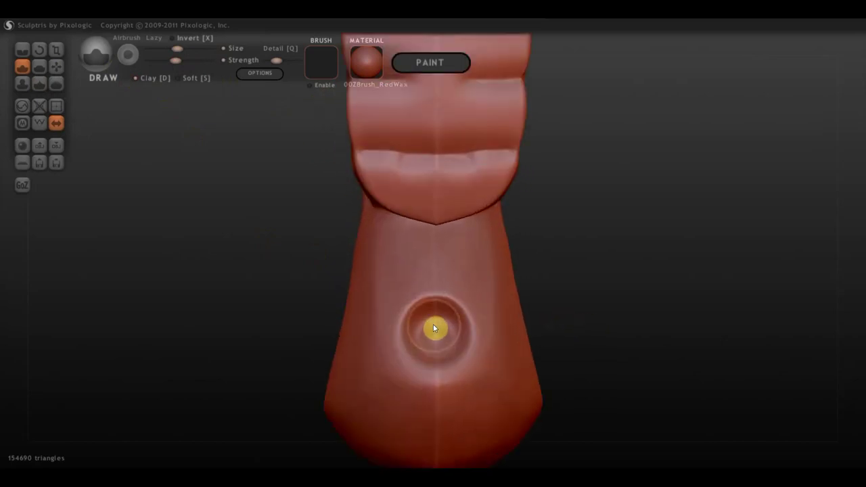
mouse_move(434, 325)
right_mouse_down()
mouse_move(485, 322)
mouse_move(371, 304)
right_mouse_up()
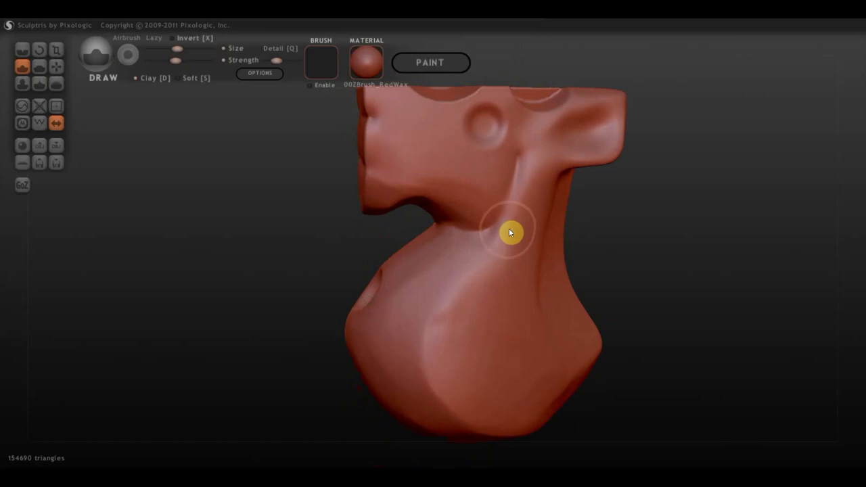
mouse_move(510, 232)
right_mouse_down()
mouse_move(493, 282)
mouse_move(446, 321)
mouse_move(437, 309)
right_mouse_up()
scroll(455, 174, "up", 1)
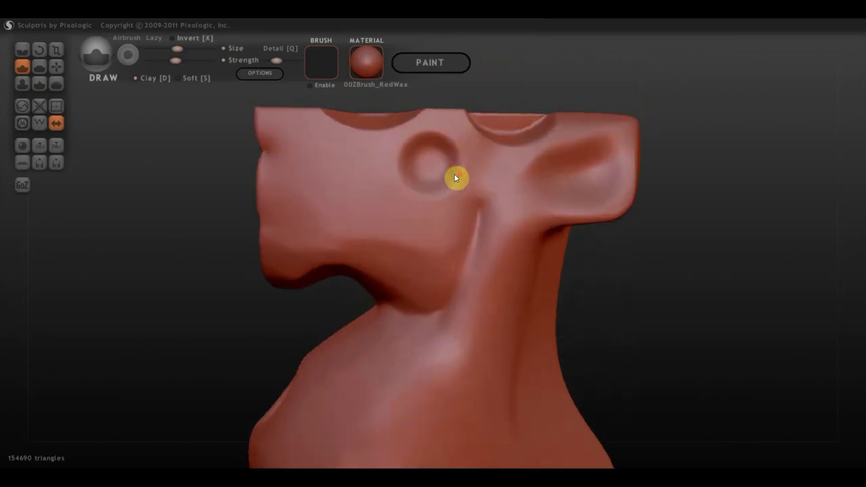
scroll(443, 166, "up", 2)
scroll(425, 171, "up", 2)
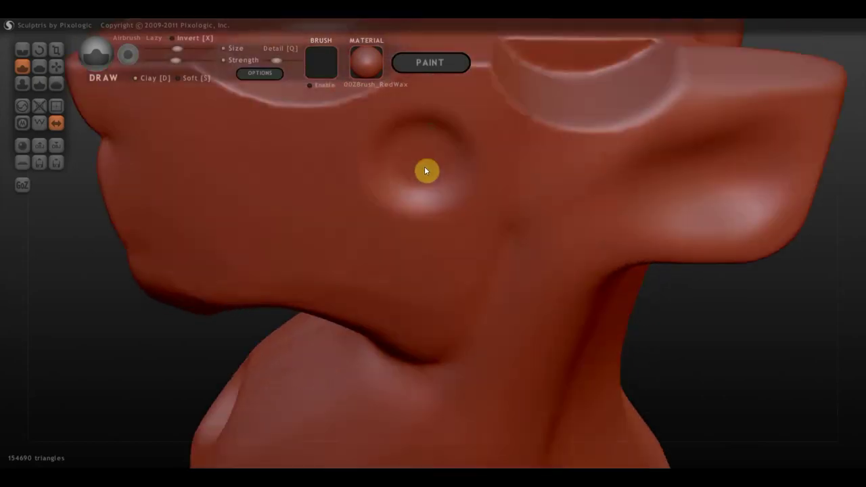
scroll(428, 139, "down", 2)
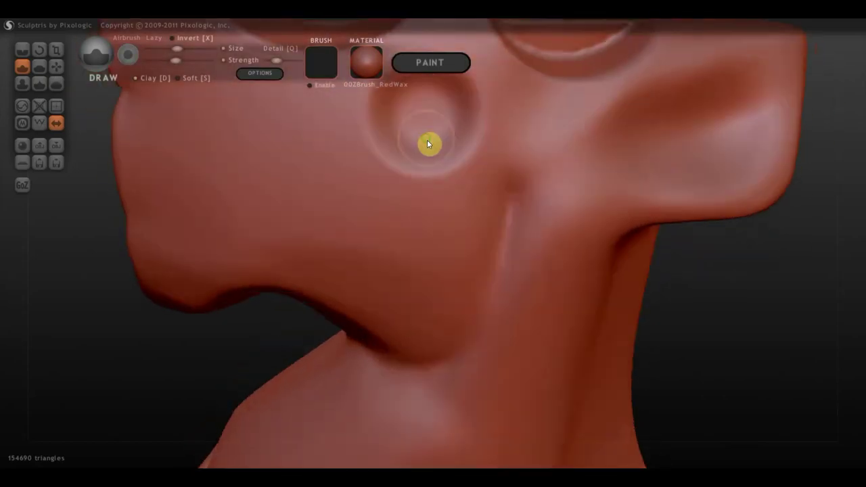
mouse_move(427, 139)
right_mouse_down()
mouse_move(450, 168)
mouse_move(442, 214)
right_mouse_up()
right_click_drag(462, 242, 466, 261, "shift")
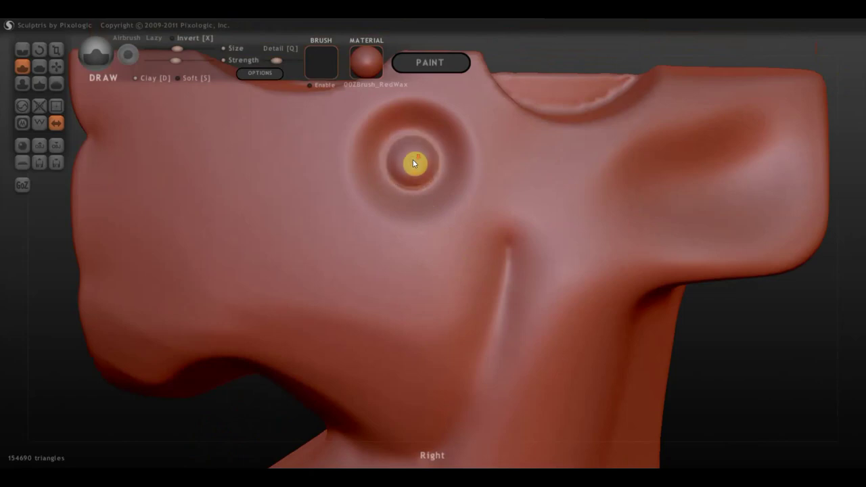
scroll(412, 163, "down", 1)
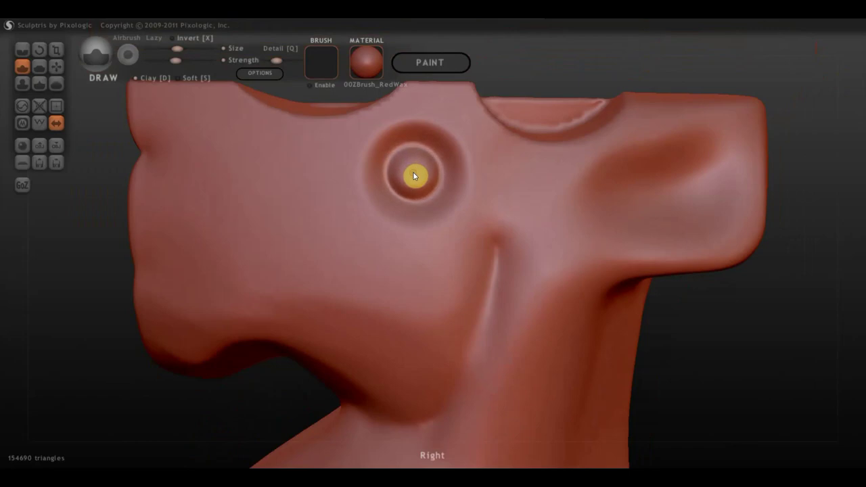
mouse_move(414, 175)
right_mouse_down()
mouse_move(505, 192)
mouse_move(440, 192)
mouse_move(418, 184)
mouse_move(425, 181)
right_mouse_up()
scroll(426, 181, "down", 3)
scroll(436, 224, "down", 2)
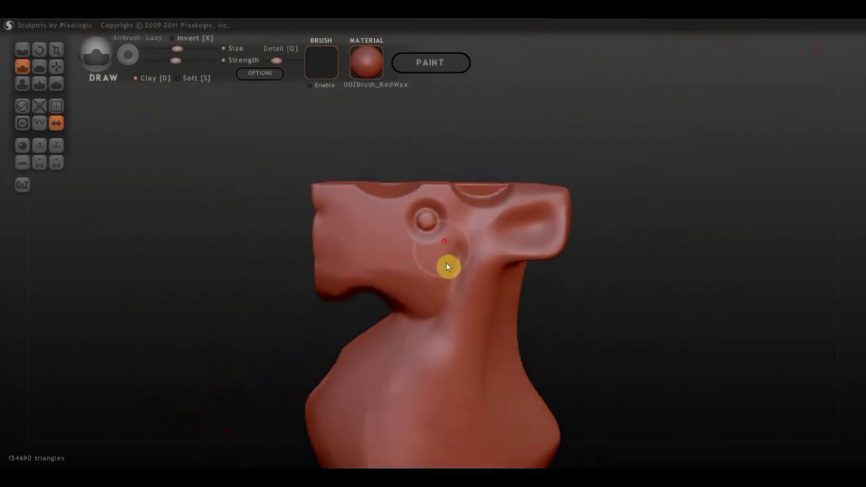
mouse_move(446, 262)
right_mouse_down()
mouse_move(557, 281)
mouse_move(467, 257)
mouse_move(505, 253)
right_mouse_up()
scroll(468, 257, "up", 2)
scroll(505, 253, "up", 2)
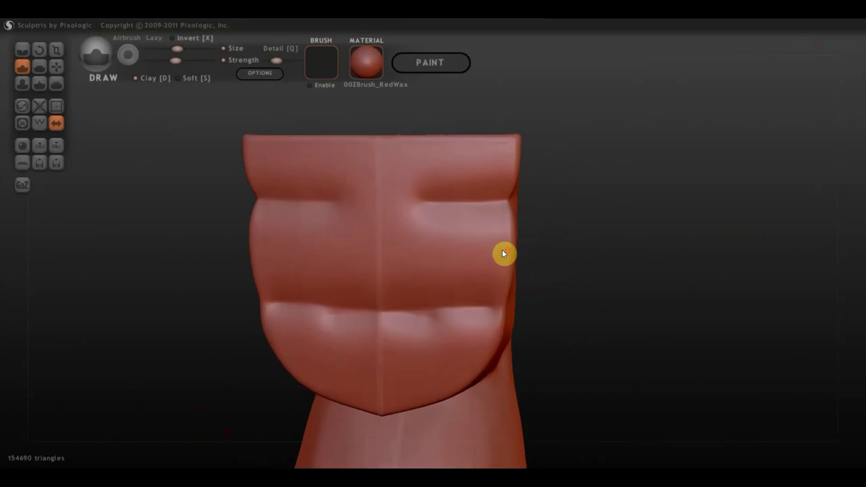
With Clay on, carve strokes across the head's upper ridge and around the eye socket.
left_click(140, 80)
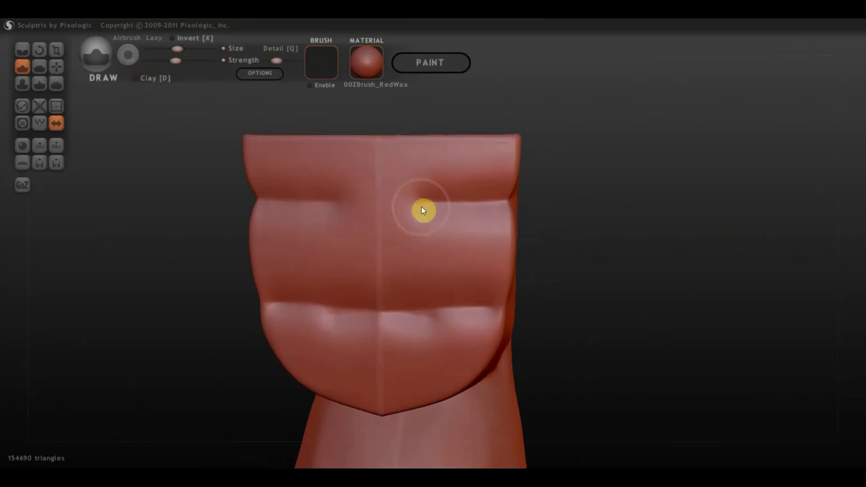
mouse_move(419, 211)
left_mouse_down()
mouse_move(478, 208)
mouse_move(437, 213)
mouse_move(509, 219)
mouse_move(456, 224)
mouse_move(510, 230)
mouse_move(440, 223)
mouse_move(466, 221)
mouse_move(472, 205)
mouse_move(503, 198)
left_mouse_up()
right_click_drag(490, 206, 416, 212)
mouse_move(416, 212)
left_mouse_down()
mouse_move(426, 217)
mouse_move(419, 235)
left_mouse_up()
mouse_move(419, 235)
right_mouse_down()
mouse_move(514, 220)
mouse_move(483, 248)
mouse_move(478, 304)
right_mouse_up()
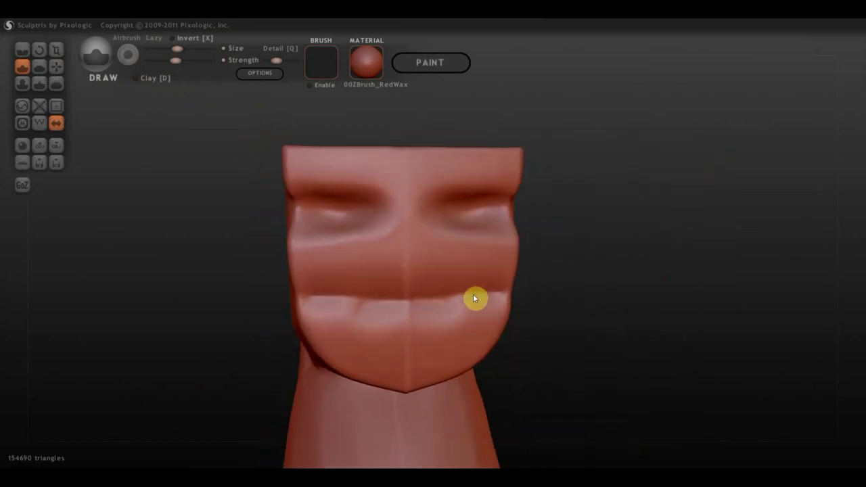
Raise the lower lip into a smooth band, then view it from three-quarter side.
left_click_drag(473, 293, 467, 297)
scroll(493, 308, "up", 2)
scroll(492, 304, "up", 2)
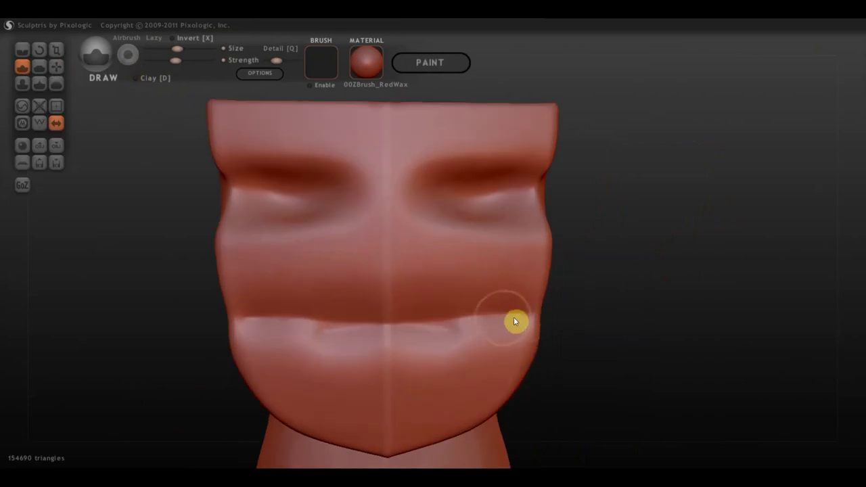
mouse_move(520, 320)
left_mouse_down()
mouse_move(249, 327)
mouse_move(532, 330)
left_mouse_up()
mouse_move(470, 332)
right_mouse_down()
mouse_move(383, 333)
mouse_move(398, 343)
mouse_move(441, 331)
mouse_move(396, 331)
mouse_move(474, 319)
mouse_move(528, 361)
mouse_move(722, 317)
mouse_move(586, 327)
mouse_move(406, 321)
mouse_move(537, 309)
mouse_move(466, 336)
mouse_move(453, 399)
mouse_move(410, 408)
mouse_move(443, 329)
mouse_move(323, 264)
mouse_move(319, 228)
mouse_move(520, 377)
mouse_move(514, 325)
mouse_move(485, 402)
mouse_move(486, 373)
mouse_move(495, 392)
mouse_move(532, 383)
mouse_move(551, 292)
mouse_move(578, 311)
mouse_move(651, 314)
mouse_move(442, 284)
right_mouse_up()
scroll(441, 284, "up", 3)
Add a small bump on the lower body, then smooth it out with the Flatten brush.
left_click(442, 285)
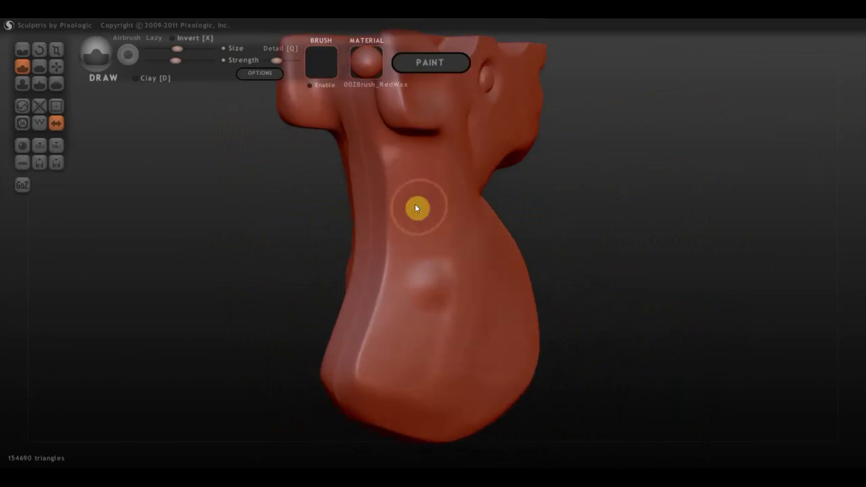
left_click_drag(401, 171, 410, 202)
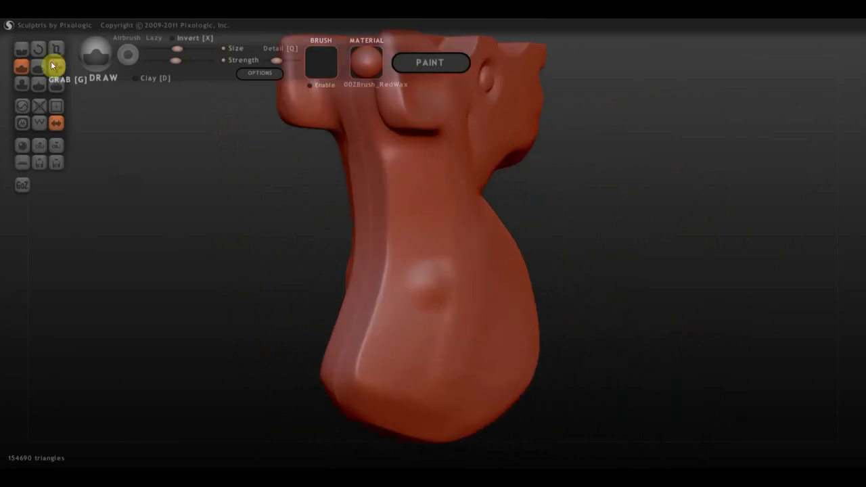
left_click(39, 66)
scroll(417, 257, "down", 3)
scroll(419, 234, "down", 2)
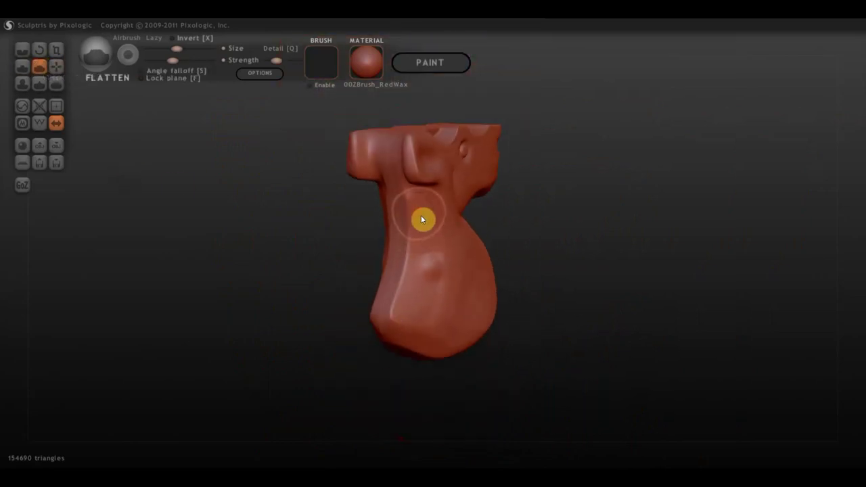
mouse_move(421, 215)
left_mouse_down()
mouse_move(426, 286)
mouse_move(427, 219)
mouse_move(414, 309)
mouse_move(426, 224)
mouse_move(435, 324)
left_mouse_up()
Flatten the front of the body and check the head in profile.
mouse_move(433, 318)
right_mouse_down()
mouse_move(463, 312)
mouse_move(436, 212)
right_mouse_up()
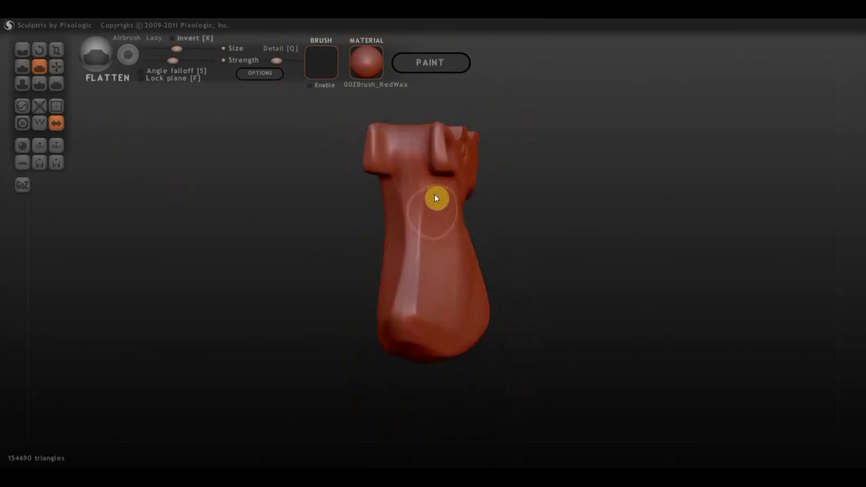
mouse_move(434, 195)
left_mouse_down()
mouse_move(431, 329)
mouse_move(418, 237)
left_mouse_up()
mouse_move(419, 237)
right_mouse_down()
mouse_move(492, 248)
mouse_move(435, 218)
right_mouse_up()
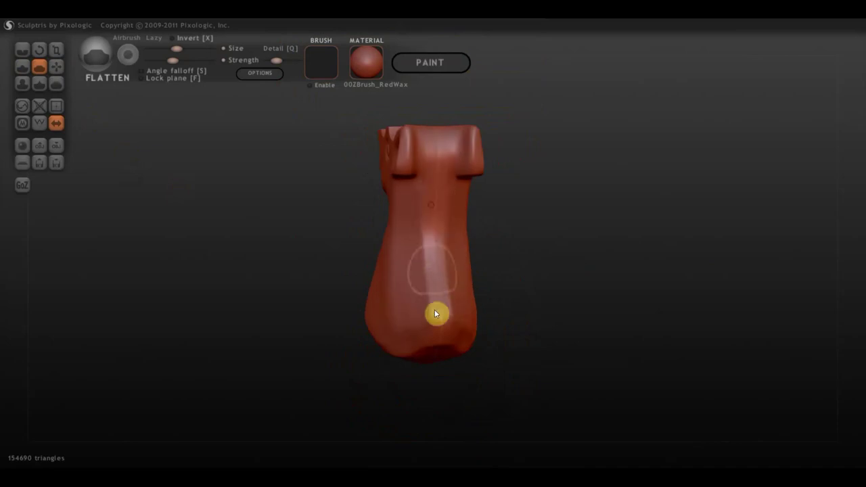
mouse_move(448, 312)
right_mouse_down()
mouse_move(599, 312)
mouse_move(586, 311)
right_mouse_up()
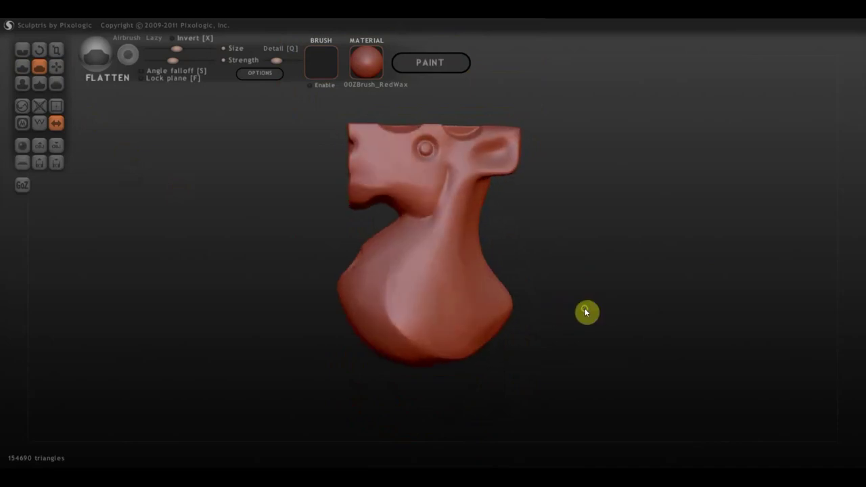
scroll(345, 248, "down", 3)
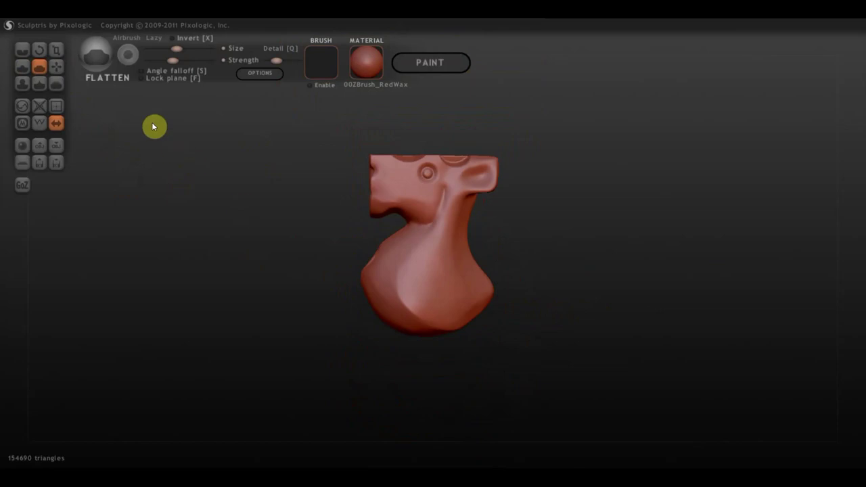
With the Grab brush, push the lower-right bulge out and down and reshape the lower left.
left_click(54, 65)
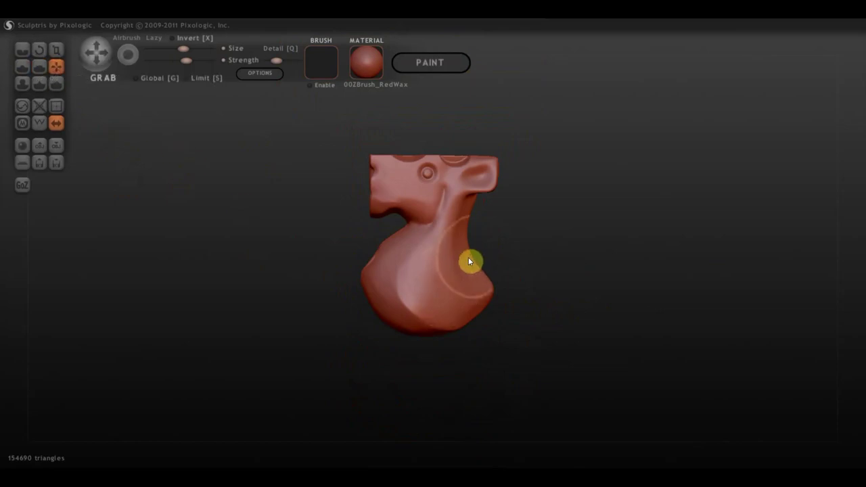
scroll(480, 314, "down", 1)
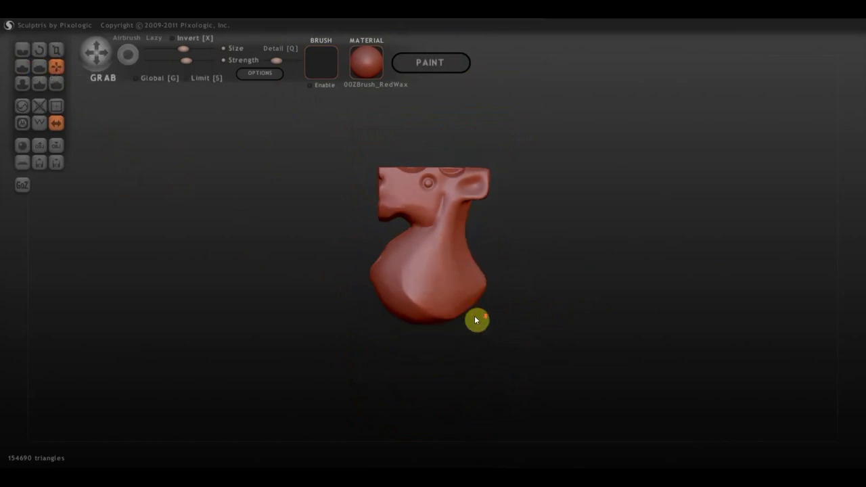
left_click_drag(470, 308, 477, 312)
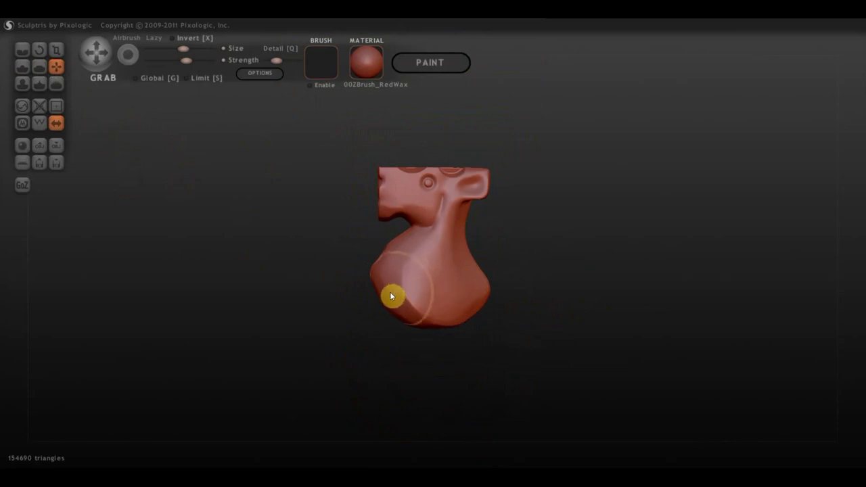
left_click_drag(381, 294, 375, 293)
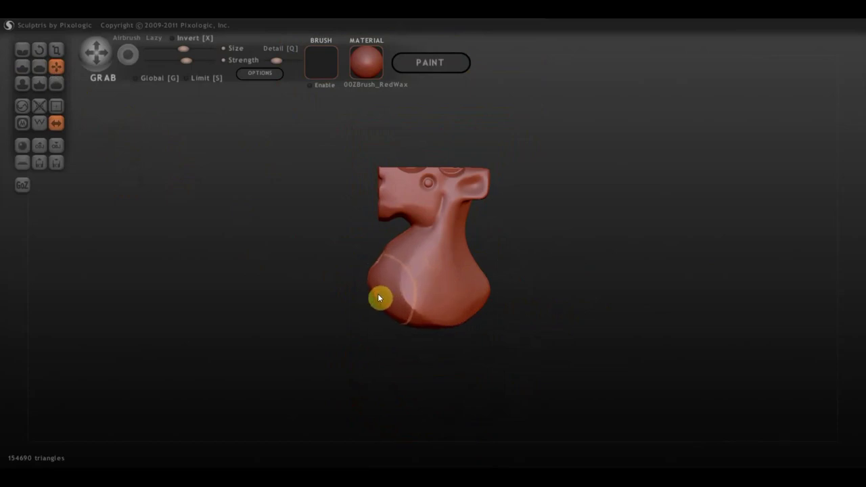
mouse_move(378, 294)
right_mouse_down()
mouse_move(512, 315)
mouse_move(528, 302)
mouse_move(472, 305)
mouse_move(501, 305)
mouse_move(485, 305)
right_mouse_up()
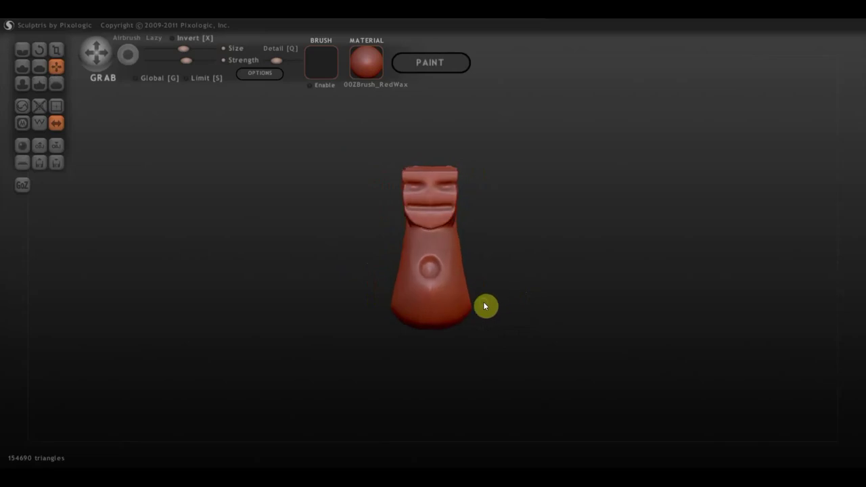
scroll(427, 308, "up", 3)
right_click_drag(427, 308, 312, 309)
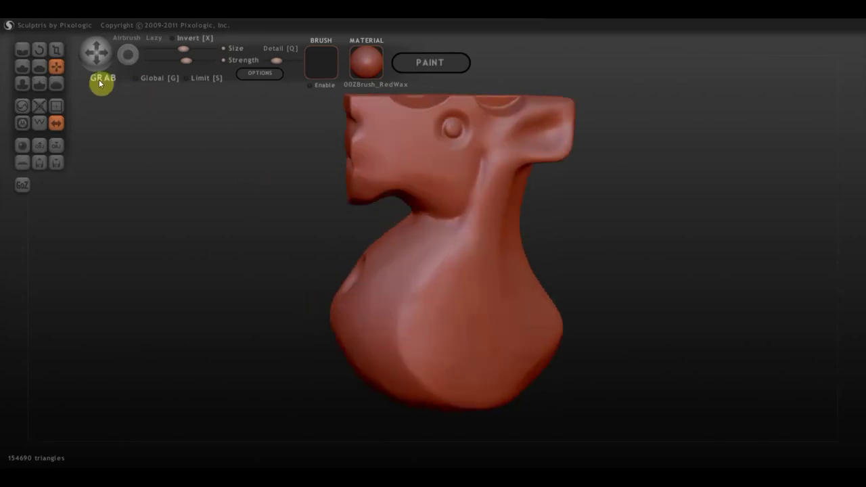
left_click(39, 66)
scroll(461, 230, "down", 3)
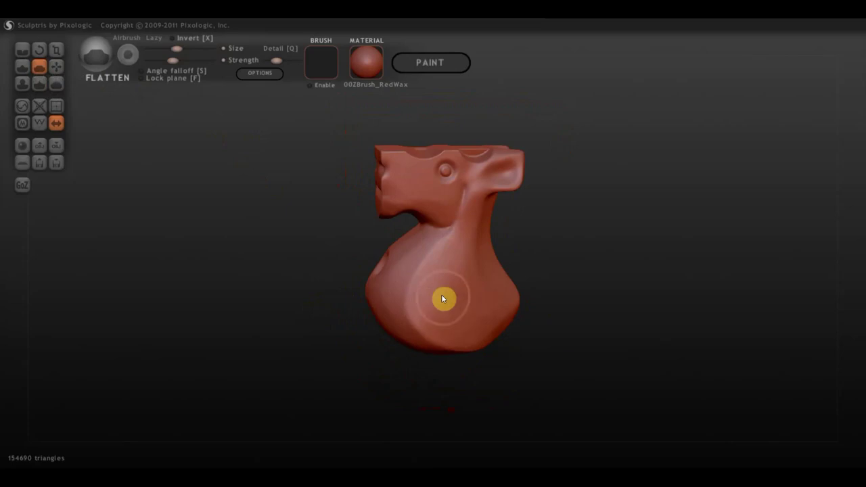
Flatten a sharp-edged facet onto the lower front of the body.
right_click_drag(455, 271, 444, 248)
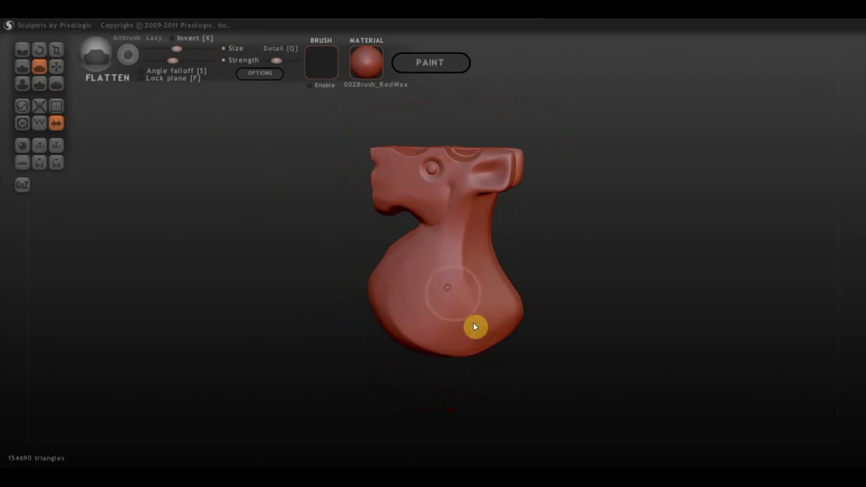
mouse_move(461, 325)
right_mouse_down()
mouse_move(419, 313)
mouse_move(505, 333)
mouse_move(463, 328)
right_mouse_up()
mouse_move(447, 363)
left_mouse_down()
mouse_move(484, 367)
mouse_move(468, 348)
mouse_move(431, 365)
mouse_move(470, 355)
mouse_move(448, 377)
mouse_move(480, 353)
mouse_move(390, 384)
mouse_move(476, 348)
mouse_move(426, 372)
mouse_move(472, 352)
mouse_move(453, 342)
mouse_move(402, 373)
mouse_move(482, 369)
left_mouse_up()
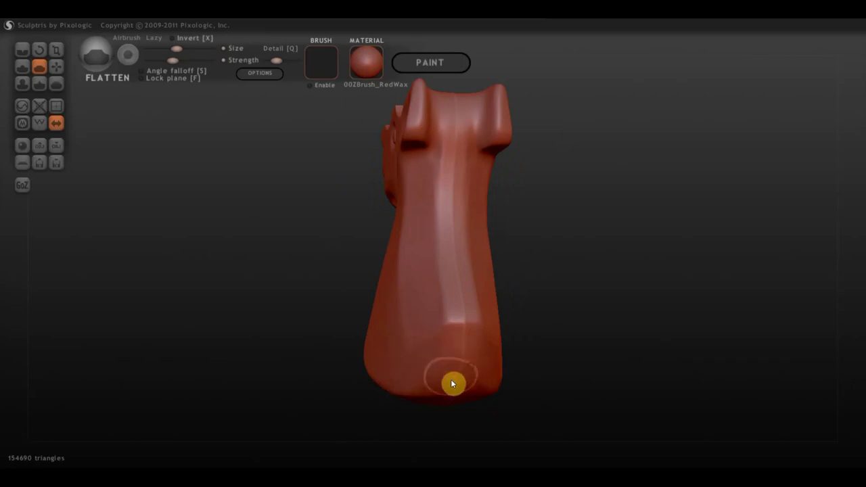
mouse_move(393, 403)
left_mouse_down()
mouse_move(582, 389)
mouse_move(546, 380)
left_mouse_up()
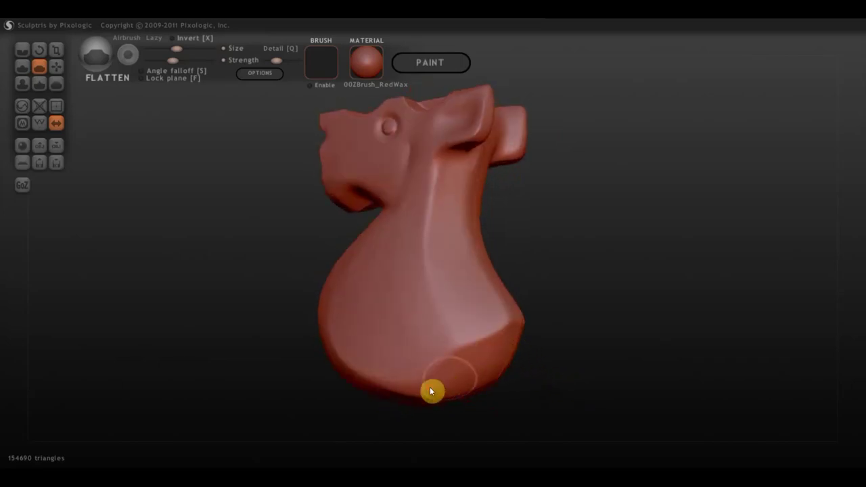
In Right view, use Grab to pull the lower-right and lower-left bulges down and outward.
left_click(56, 66)
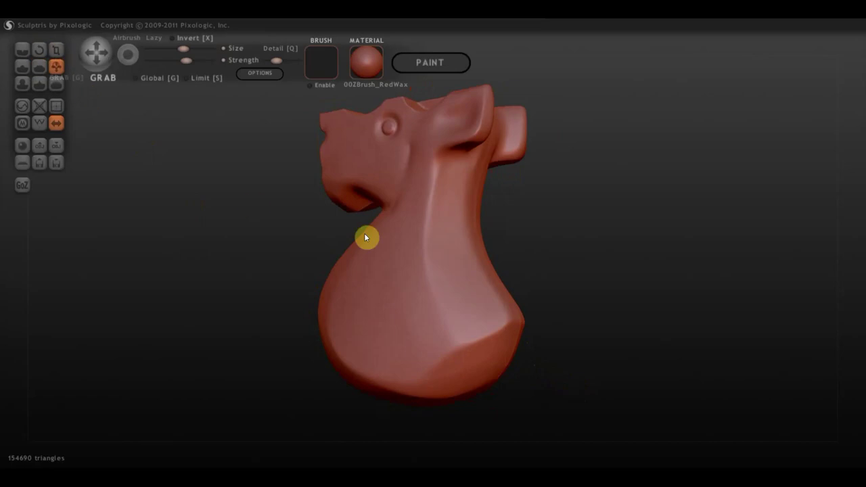
left_click_drag(682, 304, 660, 316, "shift")
scroll(582, 339, "down", 3)
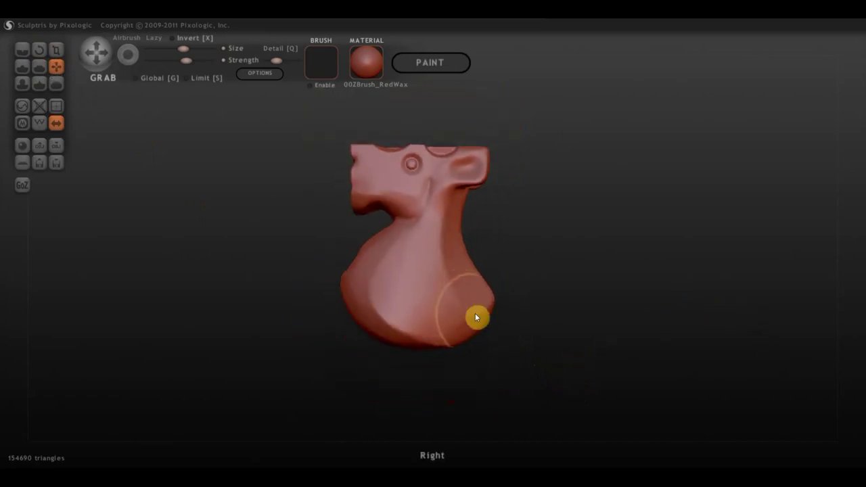
mouse_move(475, 313)
left_mouse_down()
mouse_move(469, 331)
mouse_move(419, 346)
mouse_move(507, 353)
mouse_move(380, 313)
left_mouse_up()
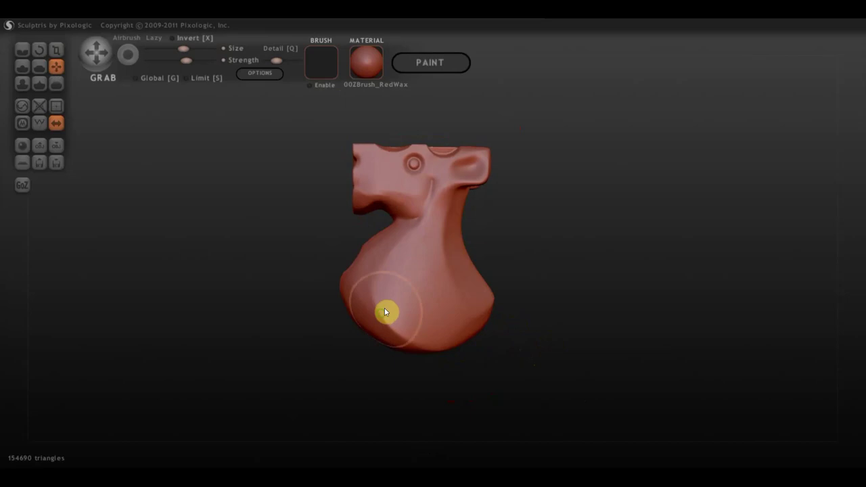
scroll(385, 312, "up", 2)
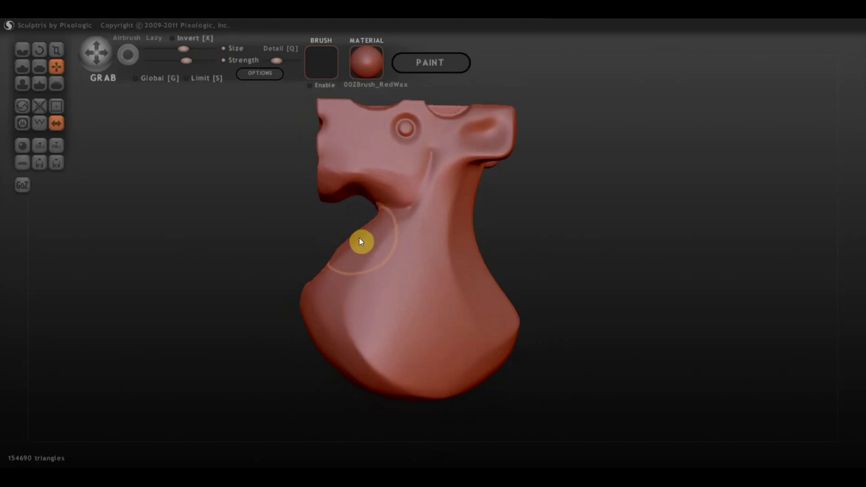
left_click_drag(362, 241, 312, 301)
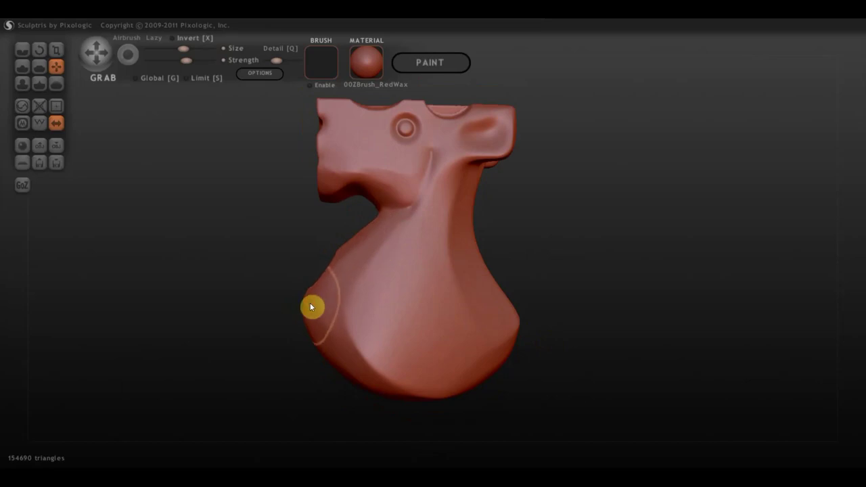
Orbit around the model from above, both sides and the front to inspect the broadened base.
mouse_move(357, 313)
right_mouse_down()
mouse_move(413, 375)
mouse_move(482, 303)
mouse_move(644, 296)
right_mouse_up()
mouse_move(592, 296)
right_mouse_down()
mouse_move(602, 286)
mouse_move(447, 318)
right_mouse_up()
scroll(594, 286, "down", 2)
scroll(588, 307, "down", 2)
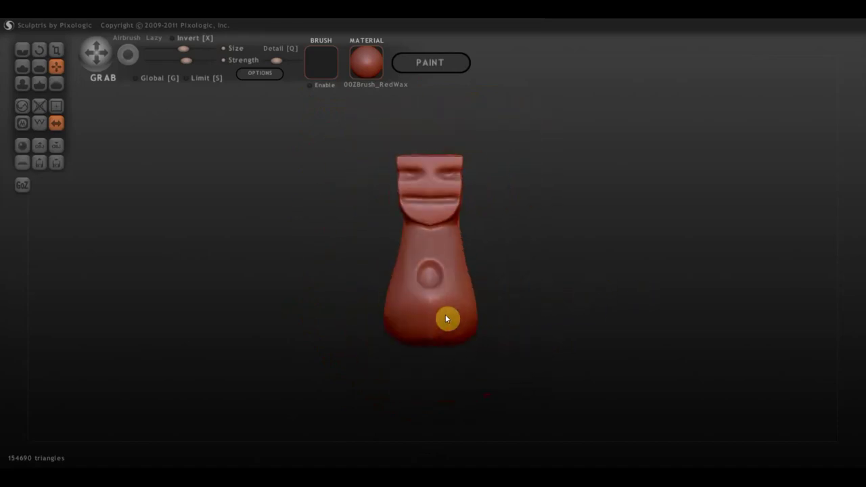
right_click_drag(549, 292, 488, 296)
mouse_move(547, 287)
right_mouse_down()
mouse_move(449, 304)
mouse_move(528, 287)
mouse_move(466, 279)
right_mouse_up()
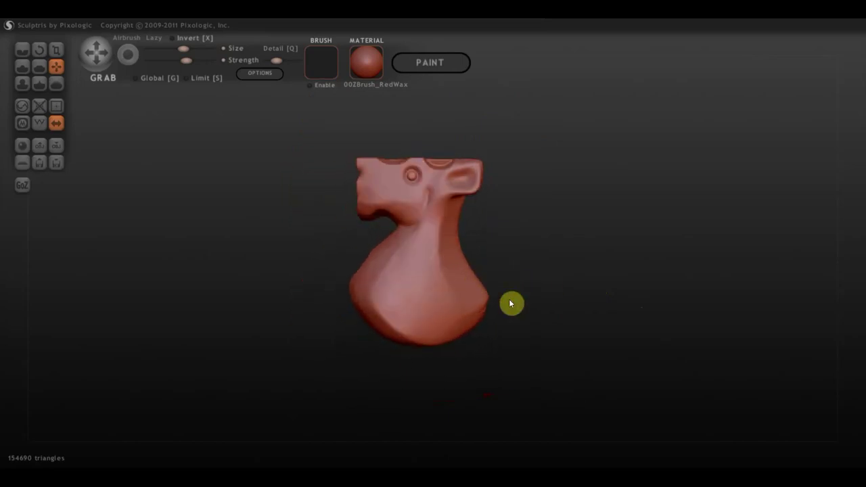
mouse_move(510, 304)
right_mouse_down()
mouse_move(487, 290)
mouse_move(438, 290)
mouse_move(497, 293)
mouse_move(512, 280)
right_mouse_up()
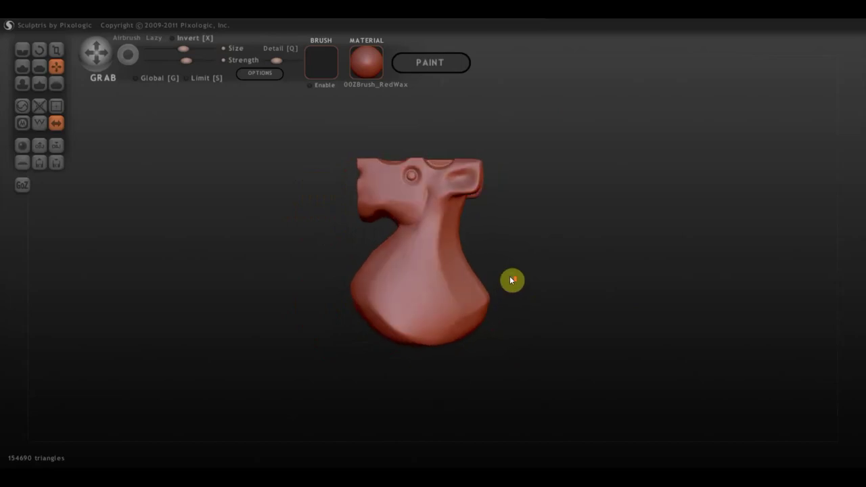
scroll(418, 327, "up", 3)
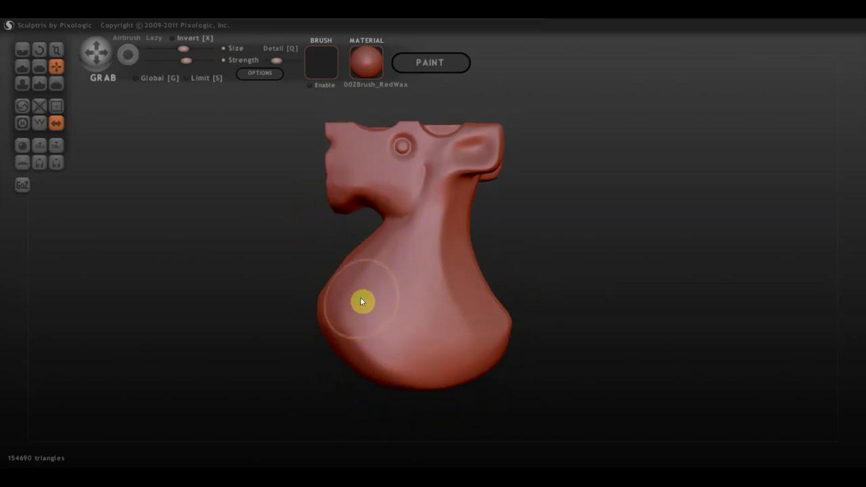
mouse_move(362, 302)
left_mouse_down()
mouse_move(495, 321)
mouse_move(521, 307)
mouse_move(641, 309)
mouse_move(533, 329)
mouse_move(497, 387)
mouse_move(381, 356)
mouse_move(372, 314)
left_mouse_up()
left_click_drag(541, 256, 616, 243)
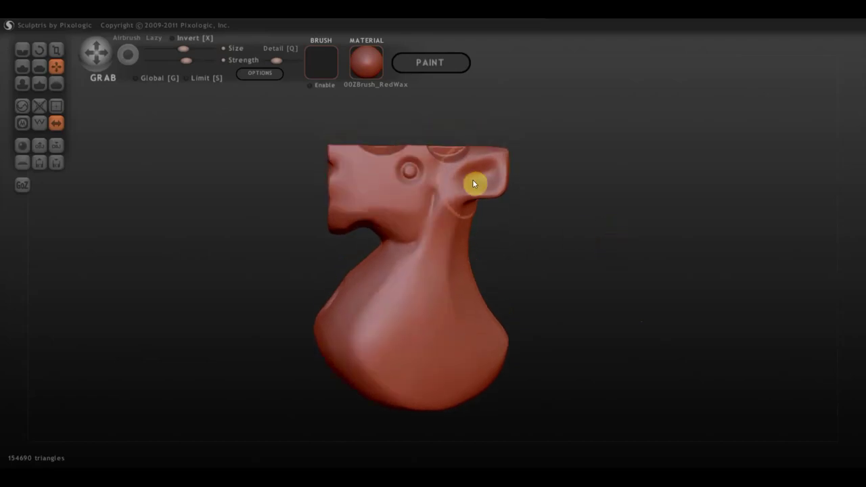
mouse_move(546, 215)
left_mouse_down()
mouse_move(606, 251)
mouse_move(654, 262)
mouse_move(687, 263)
mouse_move(667, 244)
mouse_move(706, 250)
left_mouse_up()
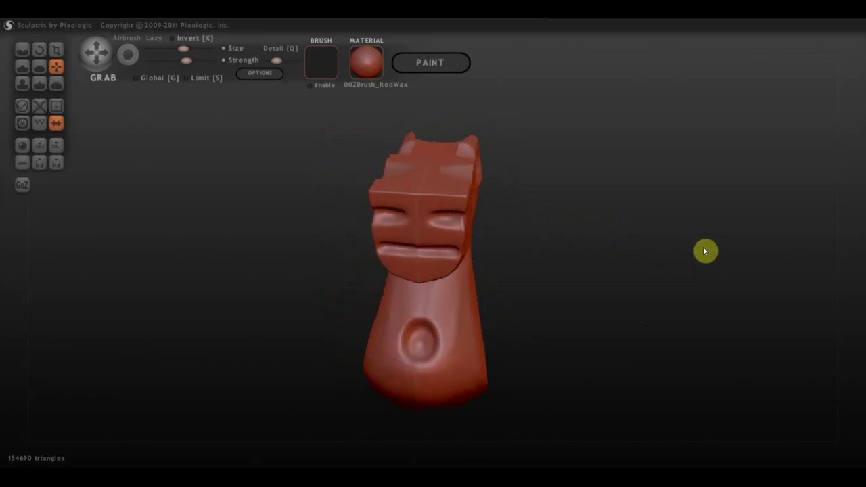
Flatten the brow ridge, the top of the head and the neck just below the jaw.
left_click(40, 67)
scroll(214, 129, "up", 2)
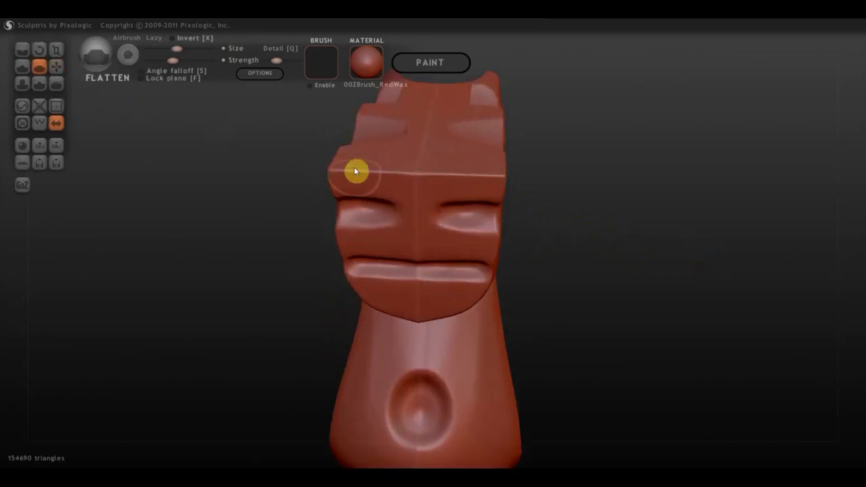
scroll(359, 173, "down", 2)
mouse_move(388, 212)
left_mouse_down()
mouse_move(377, 207)
mouse_move(416, 208)
mouse_move(354, 205)
mouse_move(453, 205)
mouse_move(372, 205)
mouse_move(435, 203)
left_mouse_up()
mouse_move(435, 204)
right_mouse_down()
mouse_move(456, 180)
mouse_move(433, 168)
mouse_move(540, 184)
mouse_move(483, 195)
right_mouse_up()
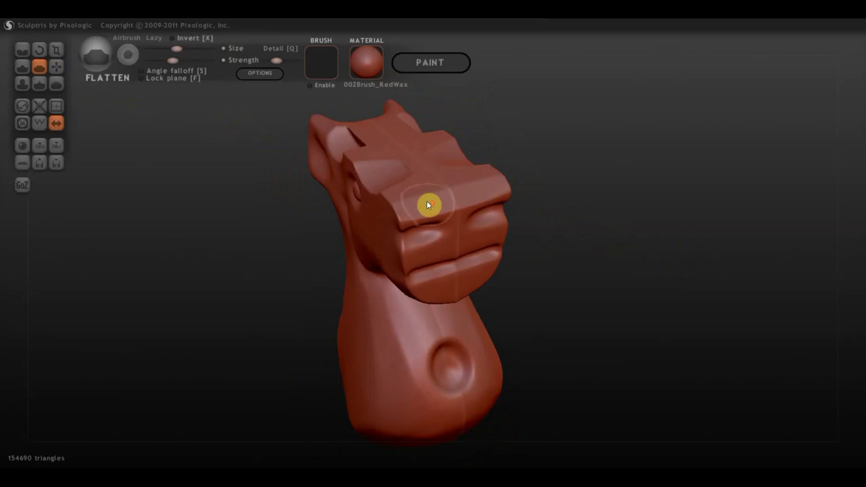
scroll(426, 200, "up", 3)
left_click_drag(511, 154, 387, 184)
mouse_move(387, 184)
right_mouse_down()
mouse_move(555, 149)
mouse_move(491, 178)
mouse_move(478, 236)
mouse_move(447, 242)
mouse_move(496, 189)
right_mouse_up()
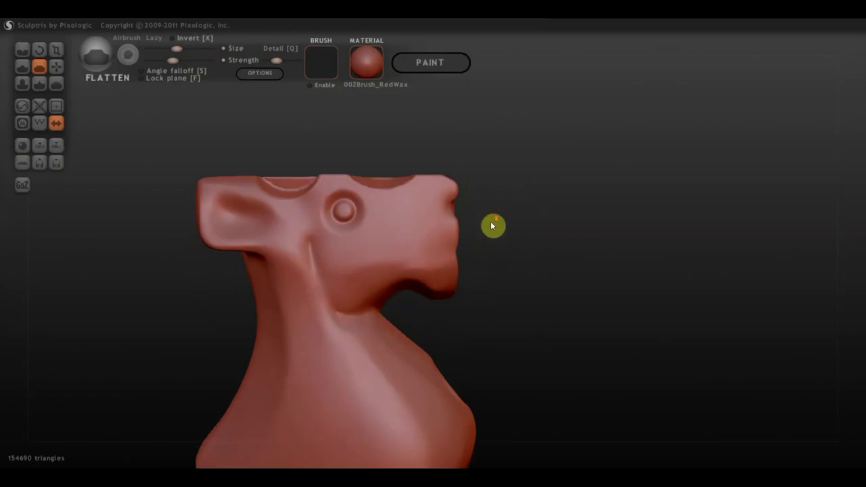
mouse_move(493, 226)
right_mouse_down()
mouse_move(478, 309)
mouse_move(459, 311)
mouse_move(489, 316)
mouse_move(432, 310)
right_mouse_up()
mouse_move(430, 306)
left_mouse_down()
mouse_move(345, 287)
mouse_move(313, 263)
left_mouse_up()
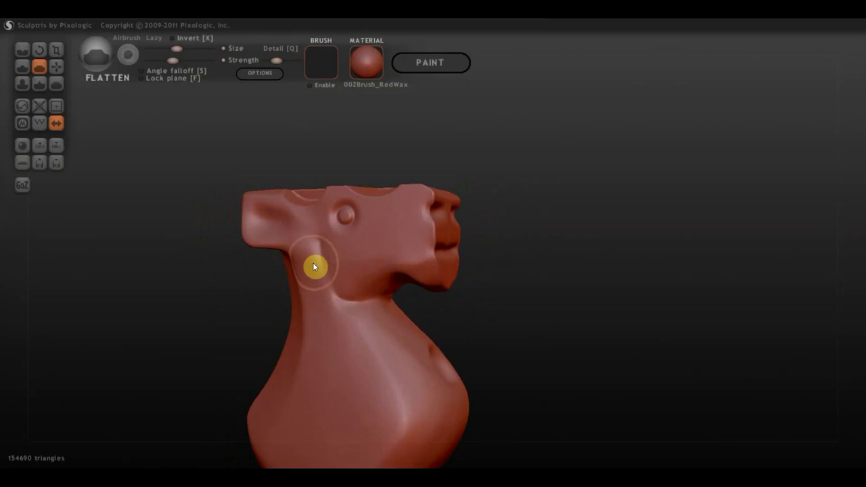
Try a Draw blob on the neck, then undo it.
left_click(22, 67)
mouse_move(291, 319)
left_mouse_down()
mouse_move(307, 270)
mouse_move(313, 297)
left_mouse_up()
key("ctrl+z")
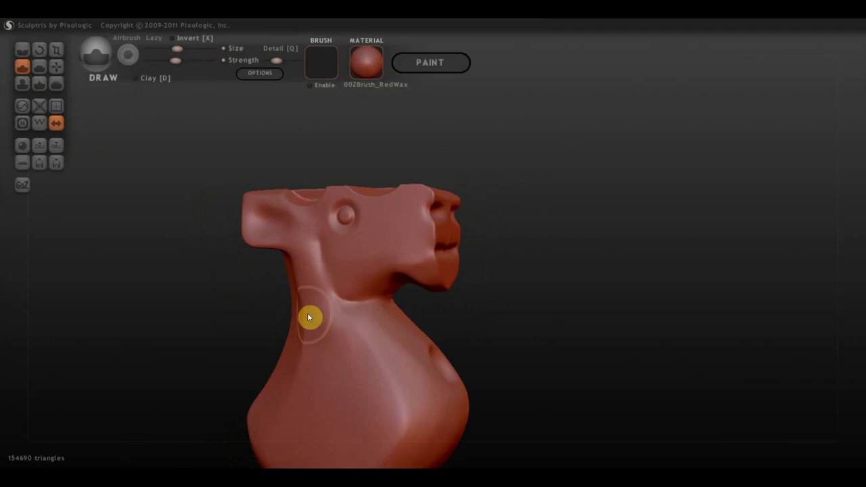
mouse_move(288, 342)
left_mouse_down()
mouse_move(189, 354)
mouse_move(201, 356)
left_mouse_up()
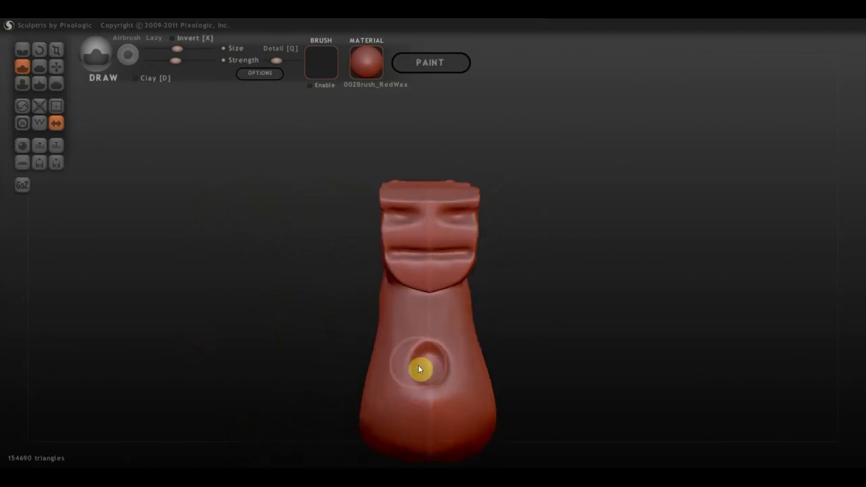
With the Grab brush, pull the belly hollow outward into a raised bump.
left_click(57, 66)
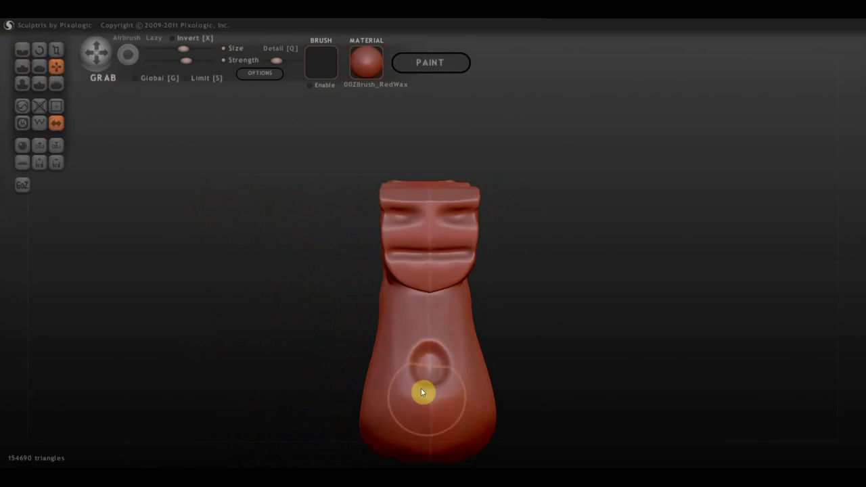
scroll(417, 369, "up", 2)
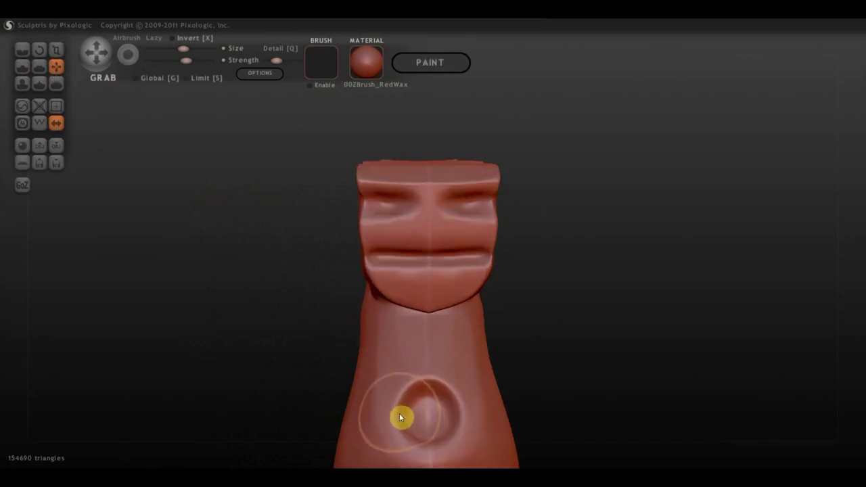
left_click_drag(400, 415, 416, 412)
mouse_move(425, 401)
right_mouse_down()
mouse_move(419, 382)
mouse_move(472, 367)
mouse_move(559, 391)
mouse_move(478, 387)
mouse_move(368, 265)
right_mouse_up()
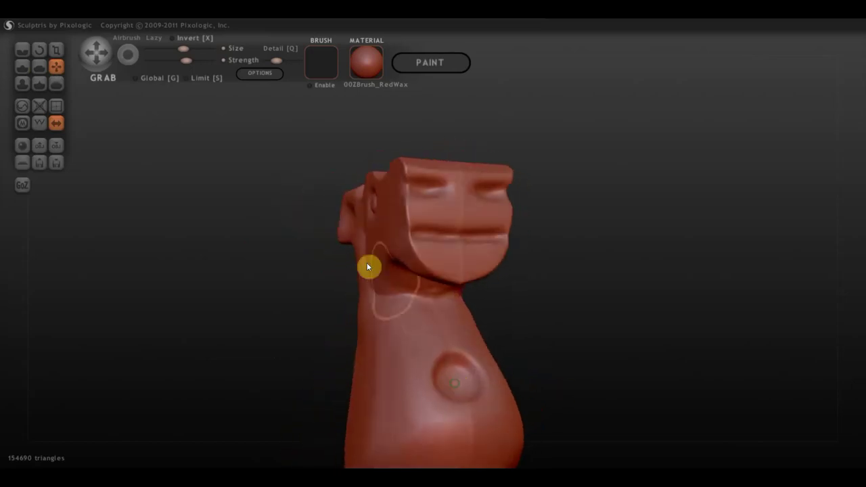
left_click(27, 67)
mouse_move(526, 283)
right_mouse_down()
mouse_move(560, 292)
mouse_move(514, 277)
right_mouse_up()
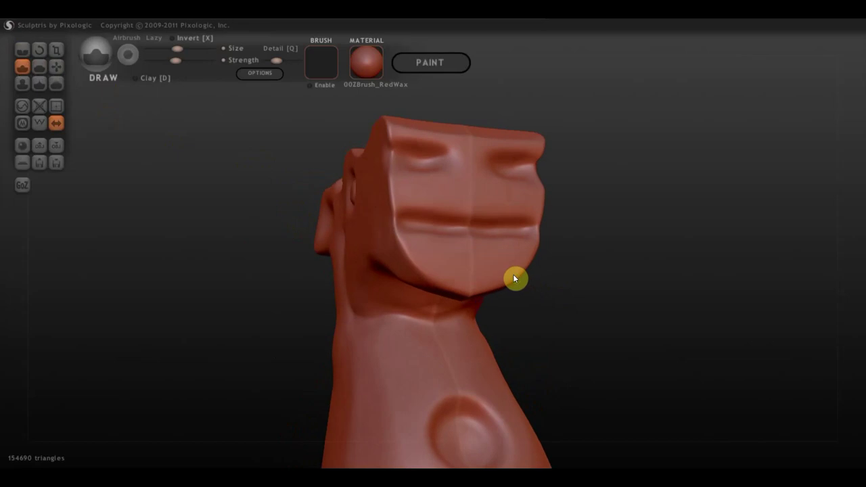
Use the Flatten brush to plane the lower lip edge and the underside of the jaw.
left_click(41, 64)
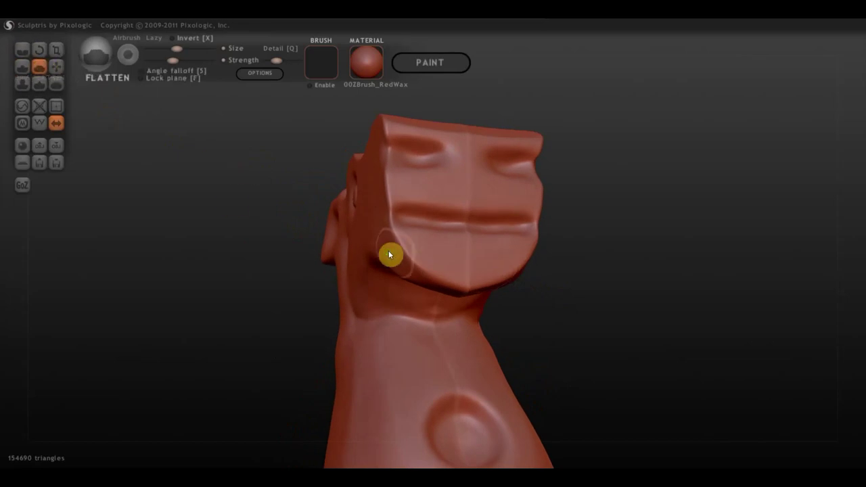
right_click_drag(390, 253, 415, 228)
mouse_move(402, 217)
left_mouse_down()
mouse_move(451, 246)
mouse_move(503, 242)
mouse_move(421, 236)
mouse_move(404, 217)
mouse_move(469, 236)
mouse_move(479, 258)
left_mouse_up()
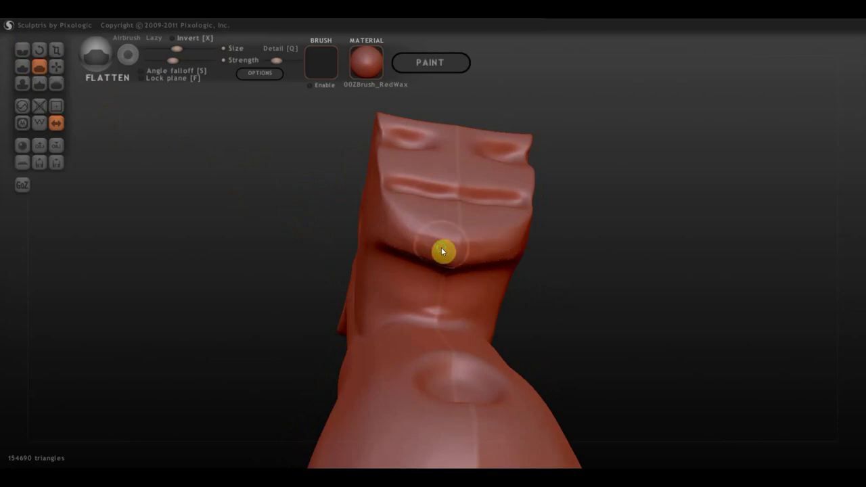
mouse_move(443, 249)
right_mouse_down()
mouse_move(580, 276)
mouse_move(587, 286)
mouse_move(474, 243)
right_mouse_up()
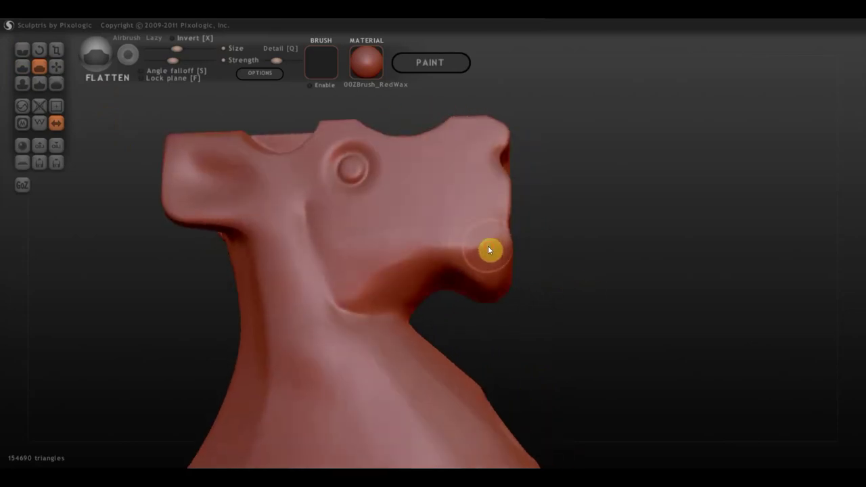
mouse_move(494, 244)
left_mouse_down()
mouse_move(478, 251)
mouse_move(467, 243)
mouse_move(378, 275)
left_mouse_up()
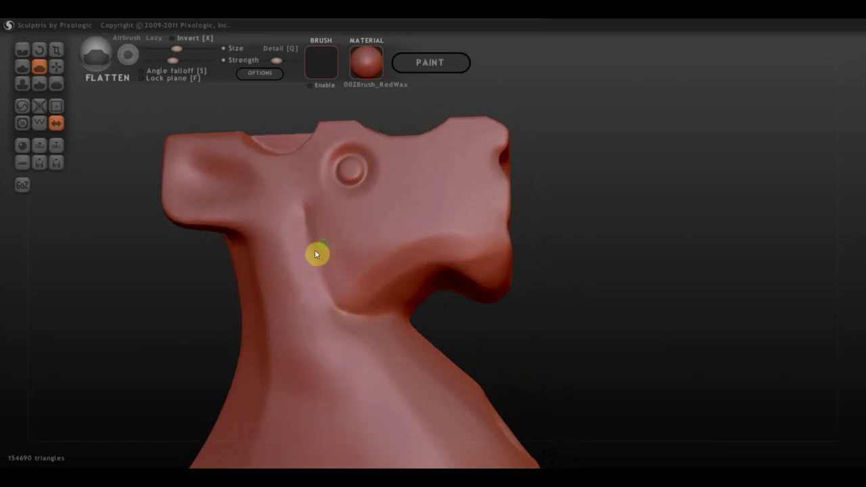
Orbit the bust to check the face, neck, front, three-quarter and right side views.
right_click_drag(315, 250, 303, 254)
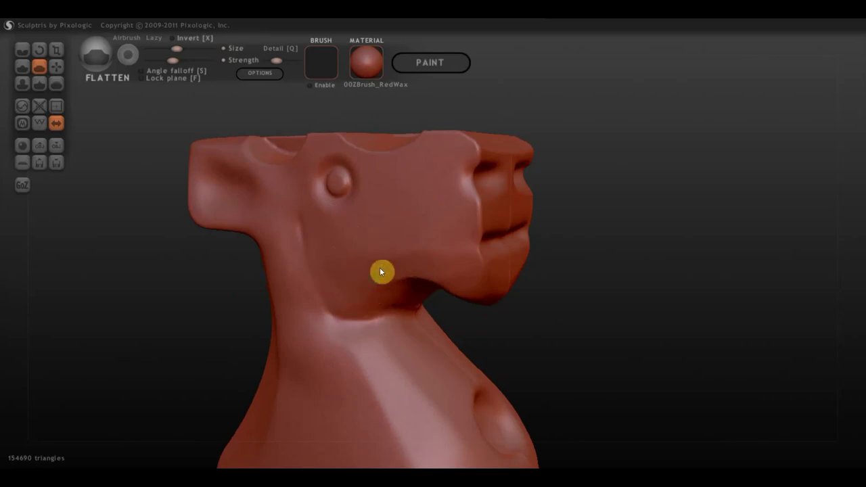
right_click_drag(380, 272, 433, 292)
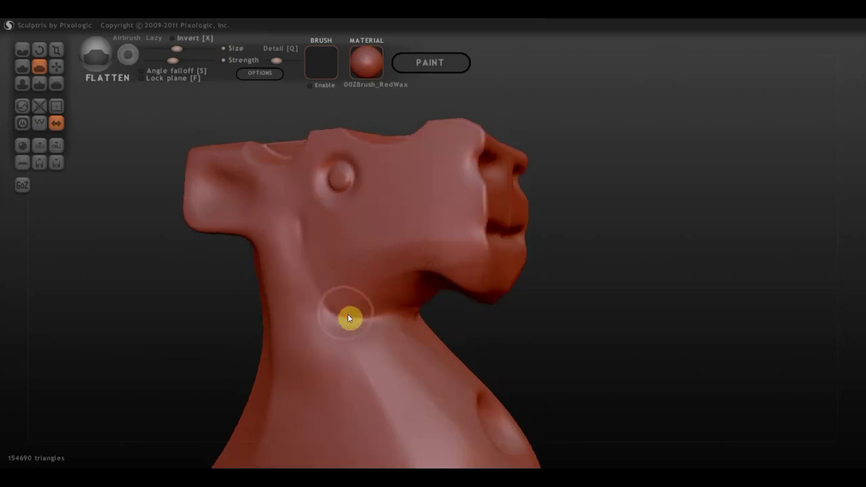
mouse_move(348, 314)
right_mouse_down()
mouse_move(464, 248)
mouse_move(520, 245)
mouse_move(509, 259)
mouse_move(441, 261)
right_mouse_up()
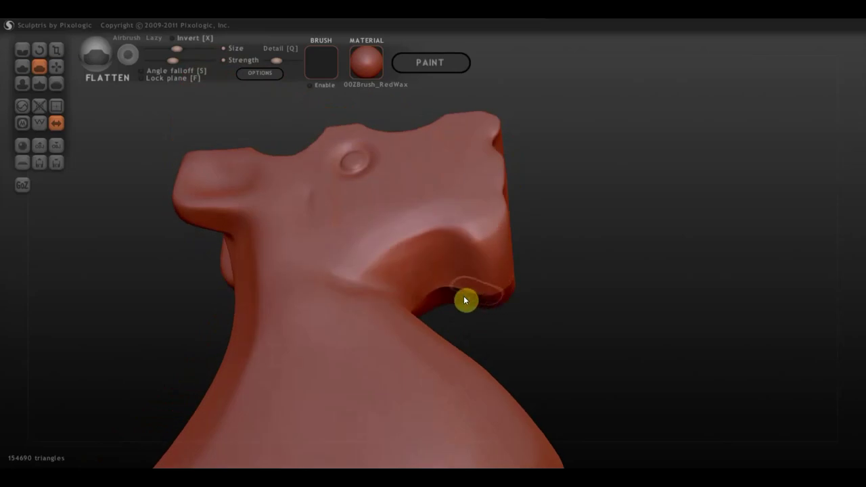
mouse_move(461, 304)
right_mouse_down()
mouse_move(274, 372)
mouse_move(311, 369)
mouse_move(295, 382)
right_mouse_up()
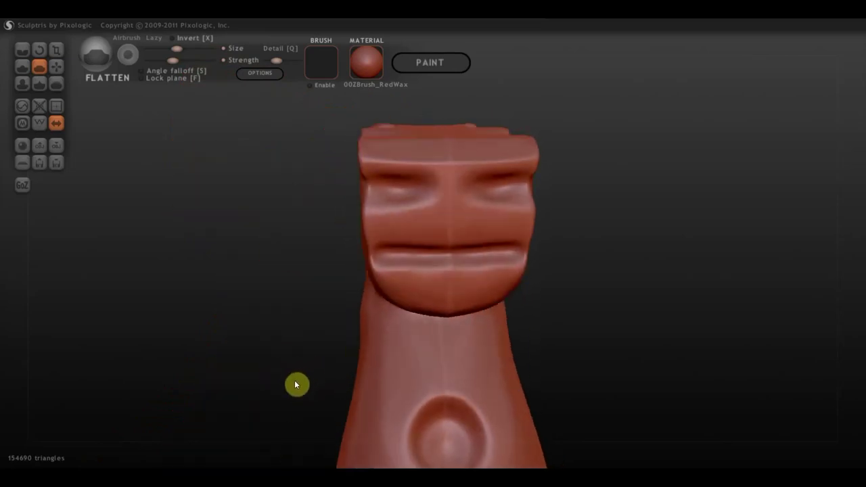
right_click_drag(436, 277, 313, 285)
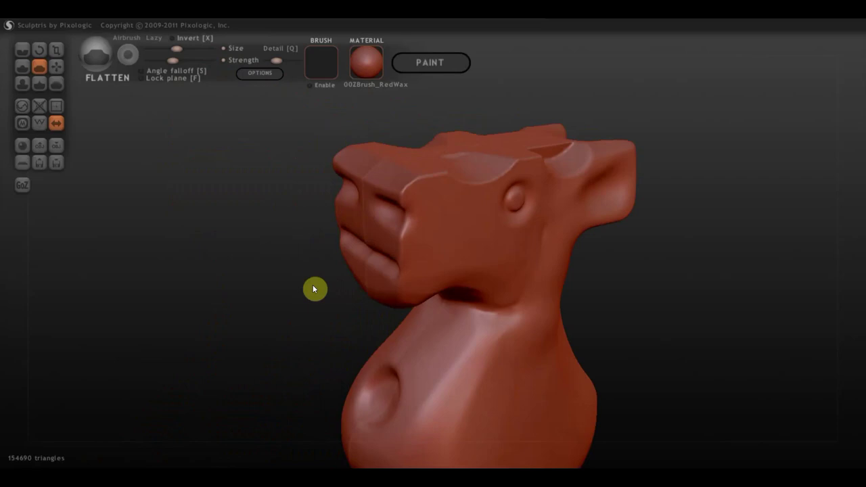
mouse_move(480, 301)
right_mouse_down()
mouse_move(570, 304)
mouse_move(518, 251)
mouse_move(536, 280)
right_mouse_up()
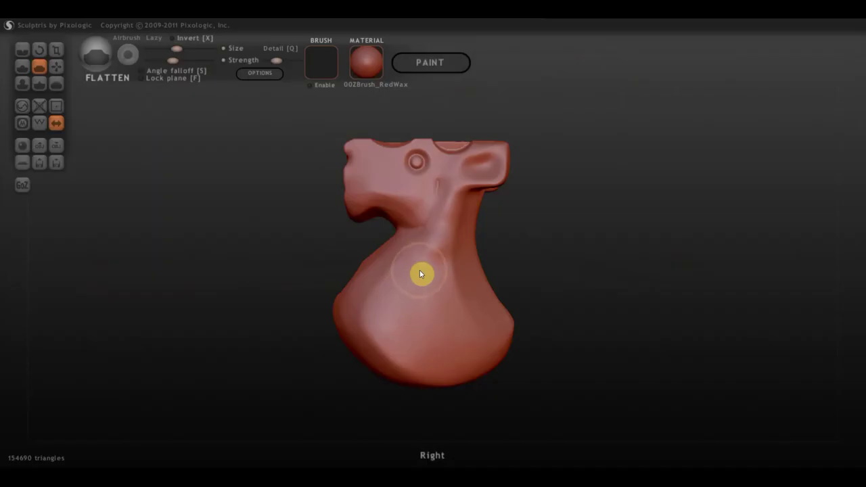
mouse_move(421, 272)
left_mouse_down()
mouse_move(472, 317)
mouse_move(498, 298)
mouse_move(513, 302)
mouse_move(519, 285)
mouse_move(458, 317)
mouse_move(497, 302)
mouse_move(465, 307)
left_mouse_up()
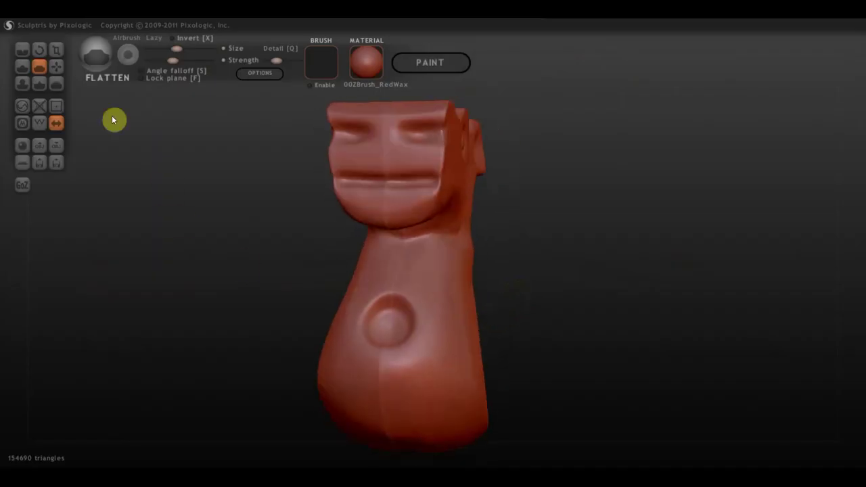
Select the Draw brush at lower strength, then orbit to view the head's side and ear.
left_click(27, 66)
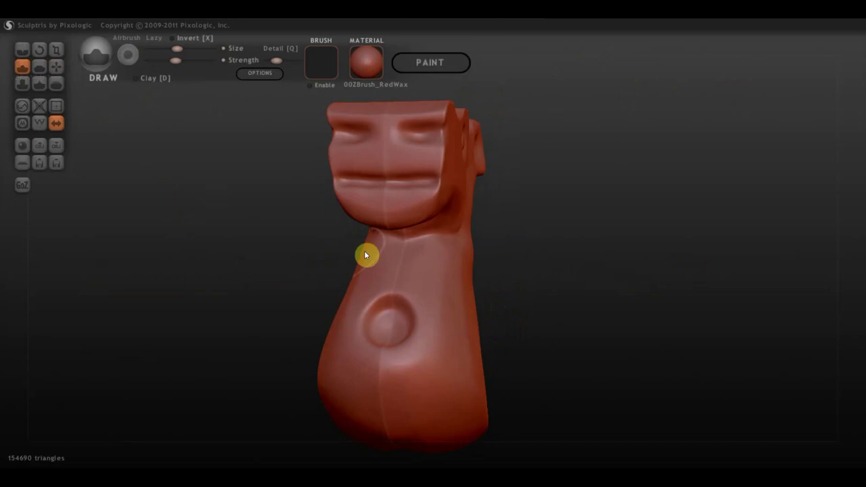
left_click(162, 60)
scroll(439, 262, "up", 2)
scroll(439, 264, "up", 3)
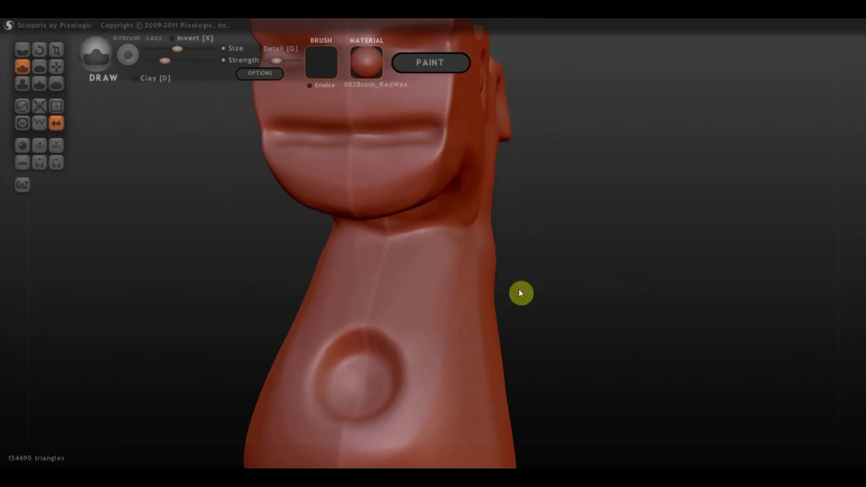
right_click_drag(420, 283, 441, 246)
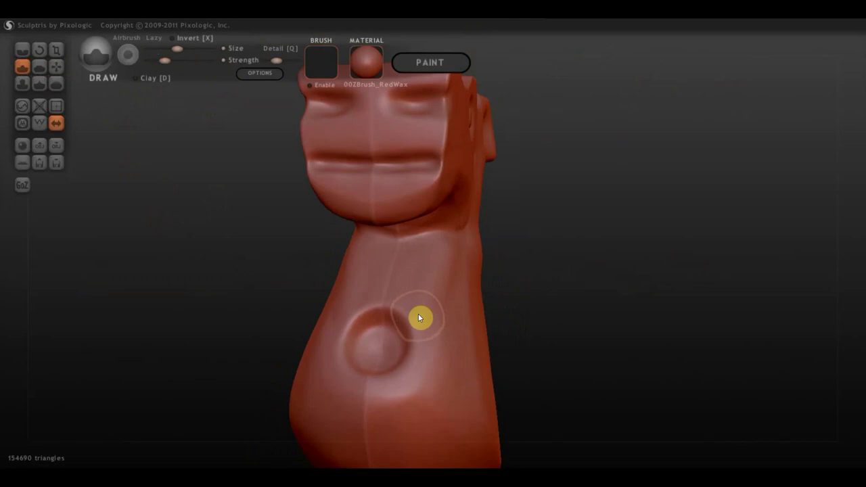
scroll(445, 308, "down", 2)
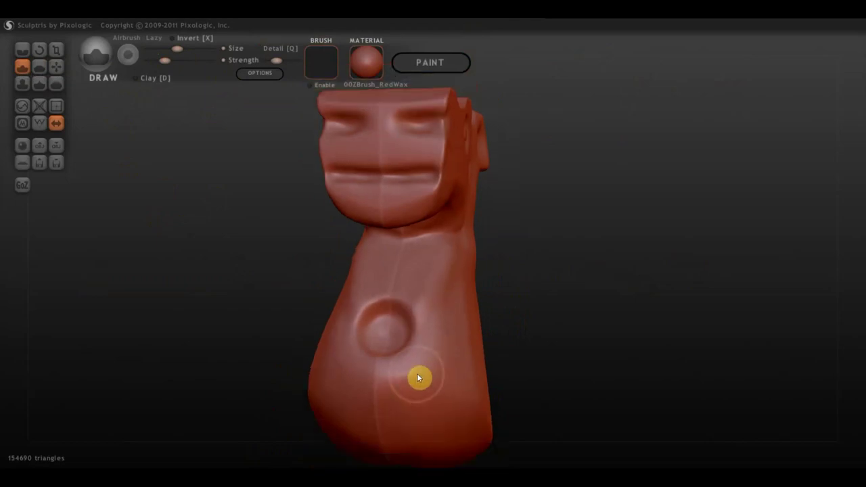
scroll(407, 369, "down", 2)
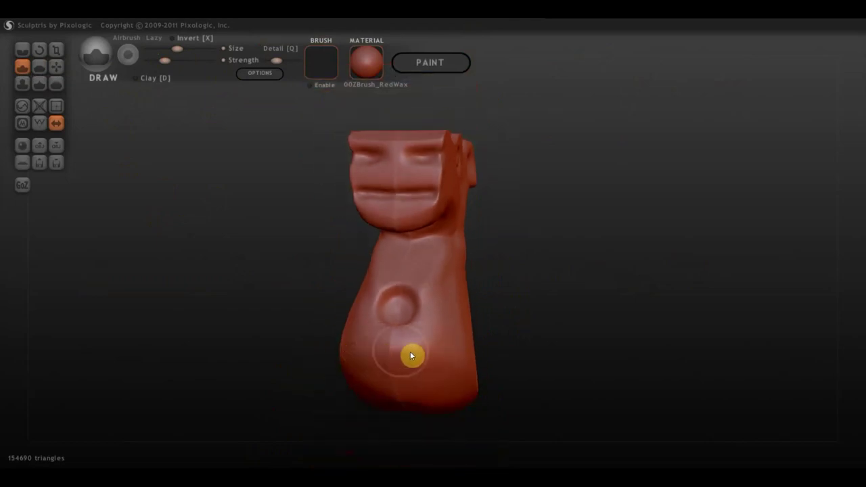
right_click_drag(463, 296, 422, 294)
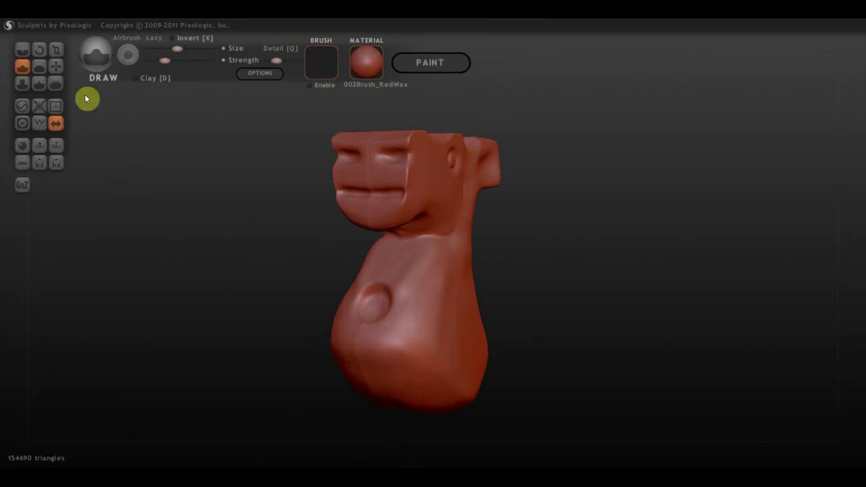
Flatten the lower torso and a circular patch on its side, turning the model to check.
left_click(40, 66)
left_click_drag(192, 233, 251, 240)
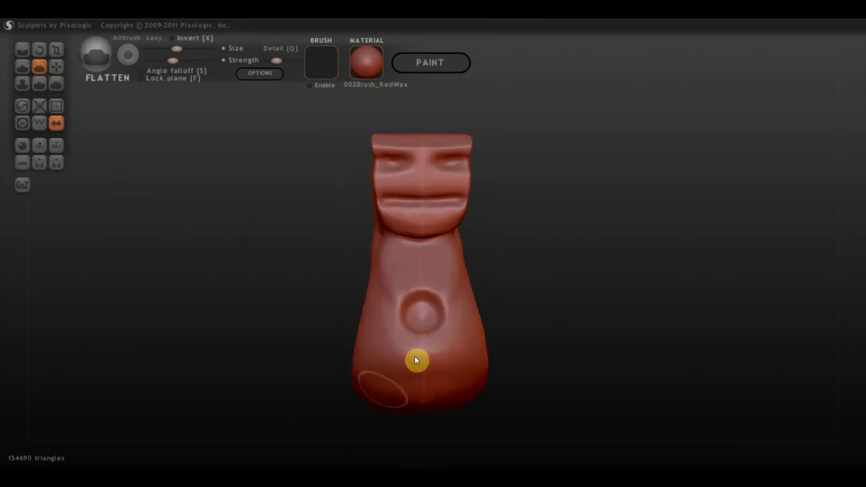
mouse_move(428, 349)
left_mouse_down()
mouse_move(410, 346)
mouse_move(430, 349)
mouse_move(399, 358)
mouse_move(437, 354)
mouse_move(405, 356)
left_mouse_up()
mouse_move(431, 354)
right_mouse_down()
mouse_move(464, 347)
mouse_move(424, 332)
right_mouse_up()
mouse_move(402, 274)
left_mouse_down()
mouse_move(418, 329)
mouse_move(408, 292)
mouse_move(403, 363)
mouse_move(398, 298)
mouse_move(422, 343)
mouse_move(415, 309)
mouse_move(429, 332)
mouse_move(408, 293)
mouse_move(411, 342)
mouse_move(418, 318)
mouse_move(413, 359)
mouse_move(420, 352)
mouse_move(408, 333)
left_mouse_up()
right_click_drag(409, 333, 392, 328)
mouse_move(440, 342)
right_mouse_down()
mouse_move(366, 333)
mouse_move(365, 349)
mouse_move(420, 378)
mouse_move(476, 369)
mouse_move(466, 379)
mouse_move(438, 356)
right_mouse_up()
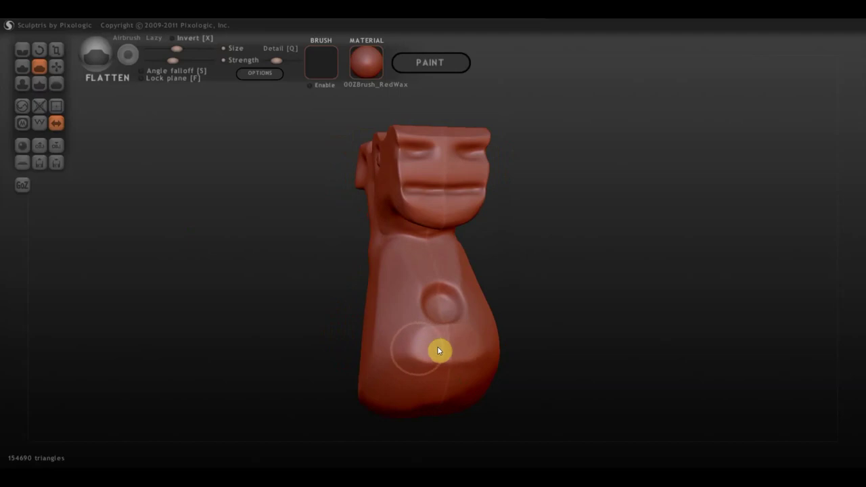
right_click_drag(442, 344, 466, 349)
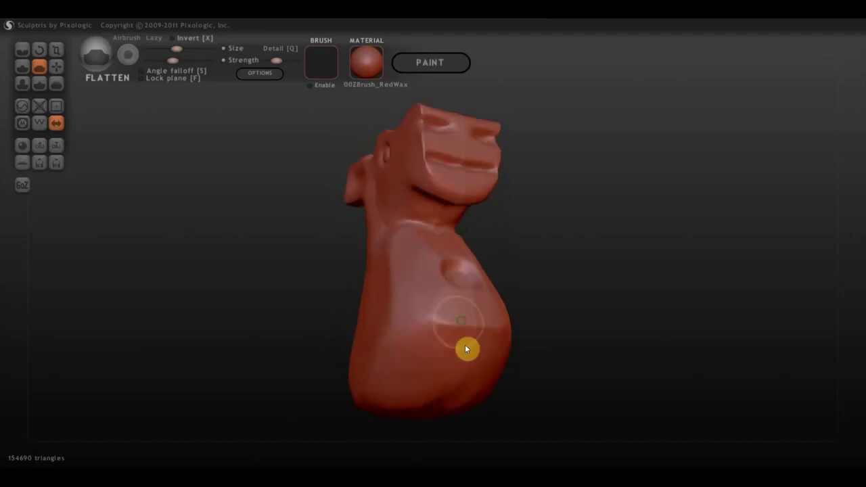
mouse_move(406, 346)
right_mouse_down()
mouse_move(505, 356)
mouse_move(518, 366)
mouse_move(499, 396)
mouse_move(485, 355)
mouse_move(459, 343)
right_mouse_up()
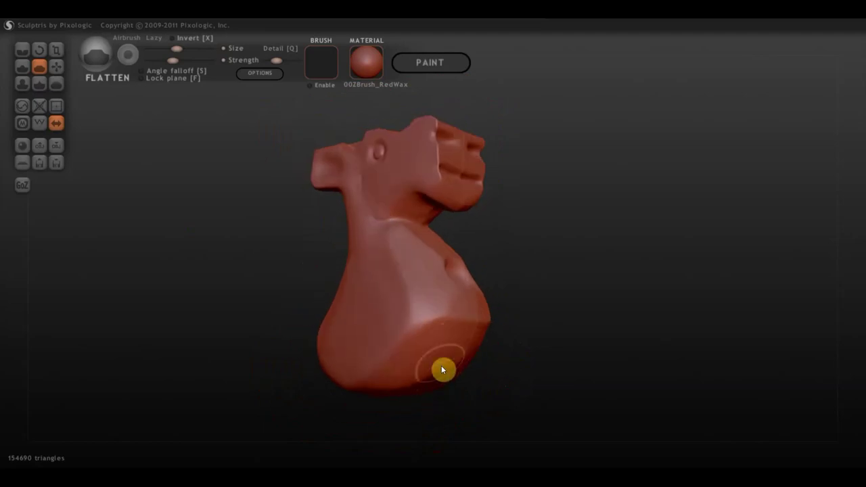
mouse_move(454, 348)
right_mouse_down()
mouse_move(494, 360)
mouse_move(484, 349)
right_mouse_up()
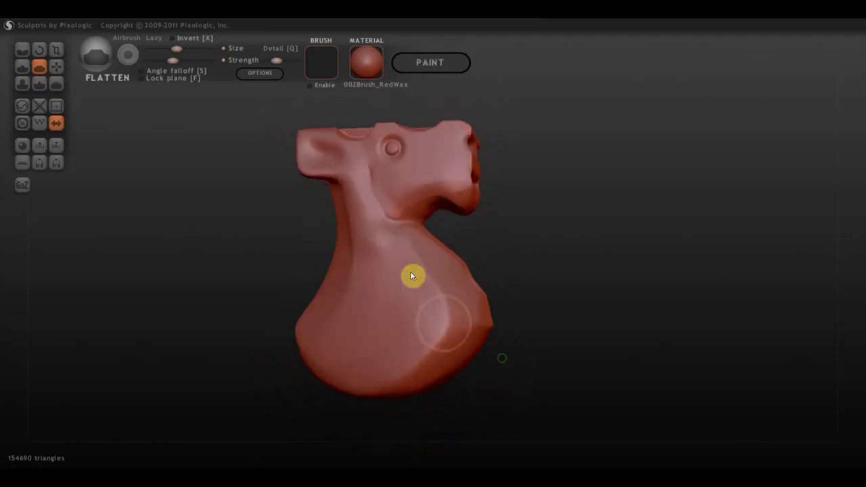
With the Grab brush, nudge the lower body outward and orbit to a front-top head view.
left_click(56, 66)
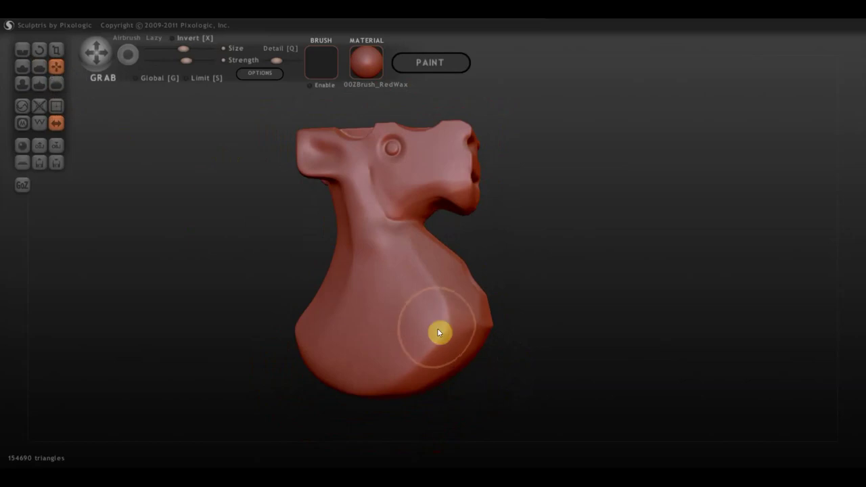
left_click_drag(419, 339, 425, 348)
mouse_move(425, 348)
right_mouse_down()
mouse_move(383, 375)
mouse_move(246, 377)
right_mouse_up()
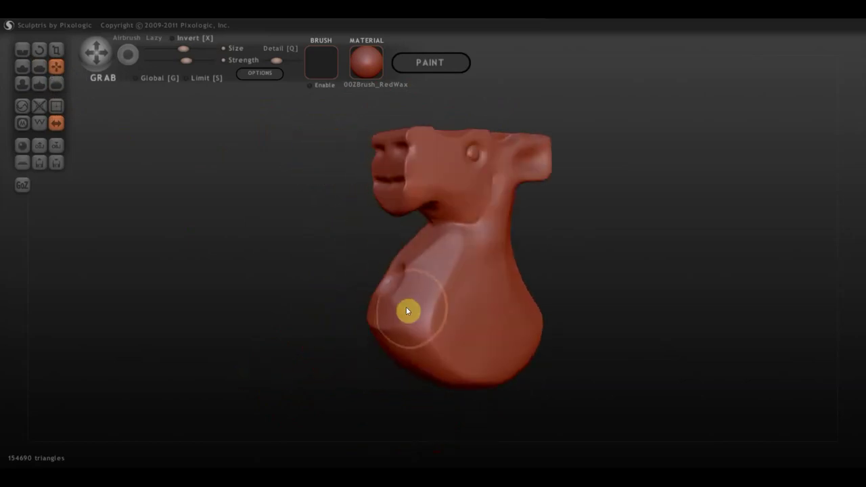
mouse_move(406, 307)
right_mouse_down()
mouse_move(576, 313)
mouse_move(529, 311)
mouse_move(611, 300)
right_mouse_up()
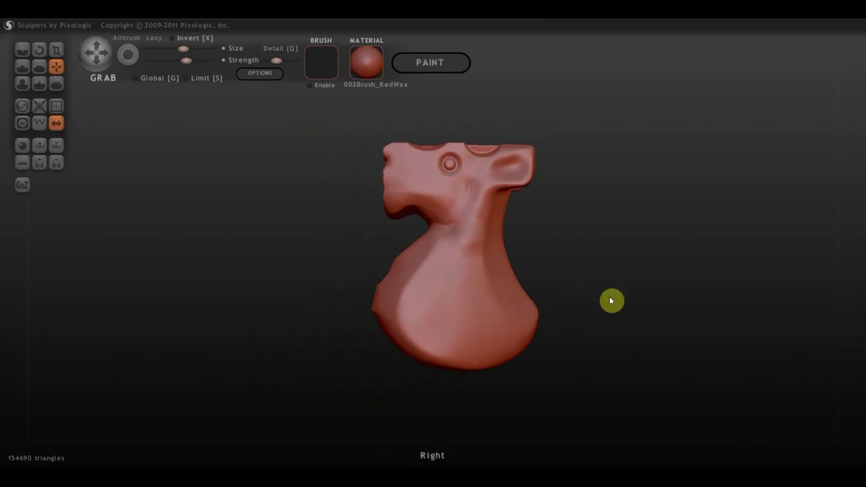
Load the chess screenshot as the viewport background through Options > Background.
left_click(260, 73)
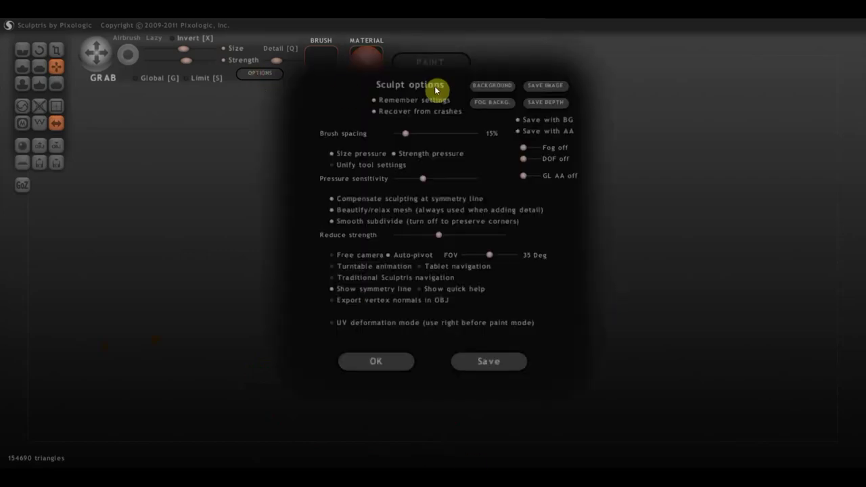
left_click(478, 89)
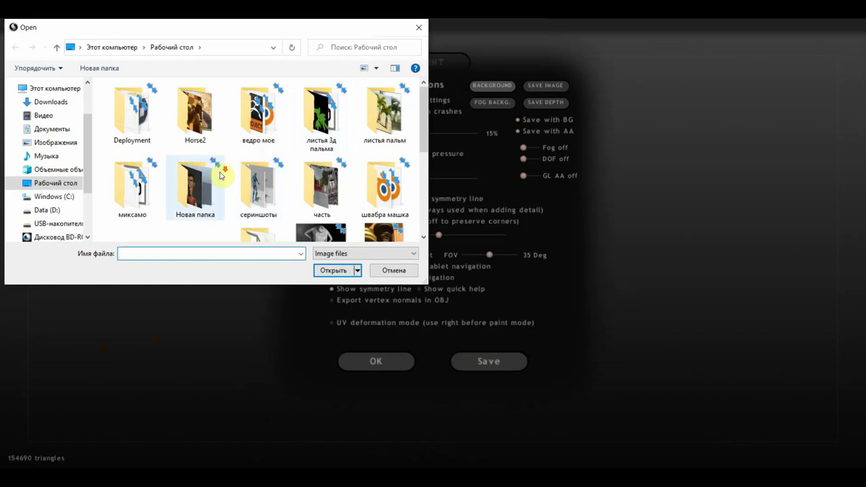
scroll(285, 176, "down", 5)
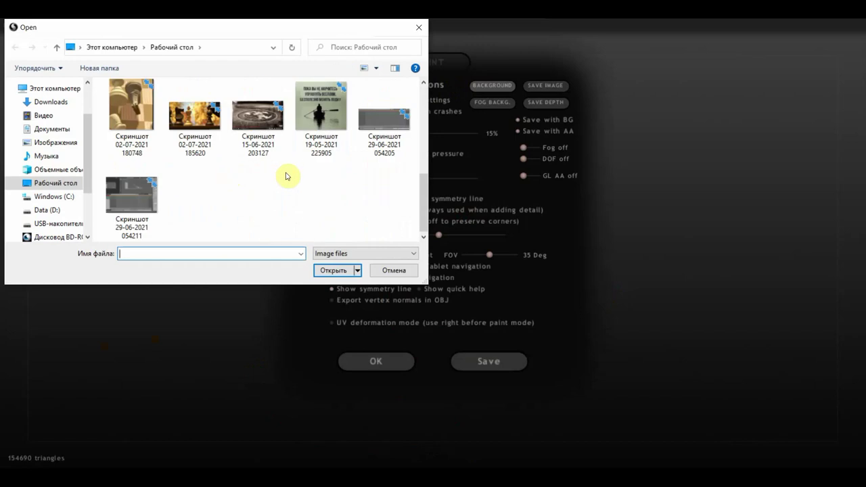
left_click(203, 125)
left_click(332, 271)
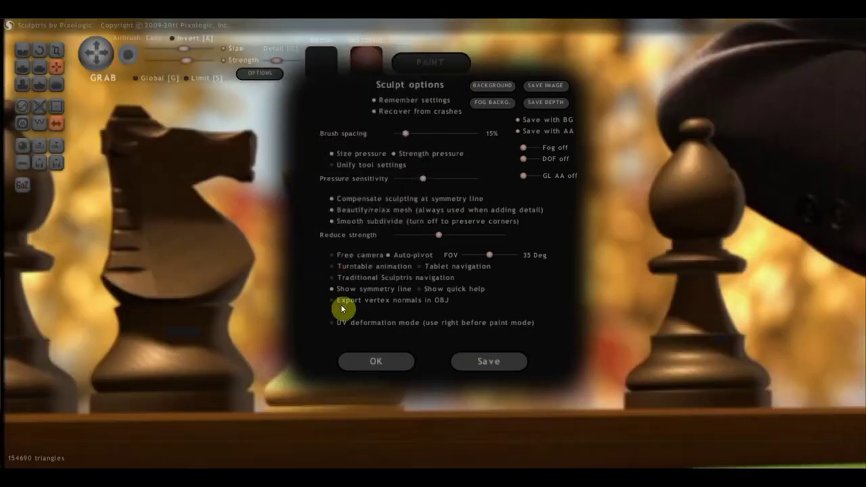
left_click(376, 362)
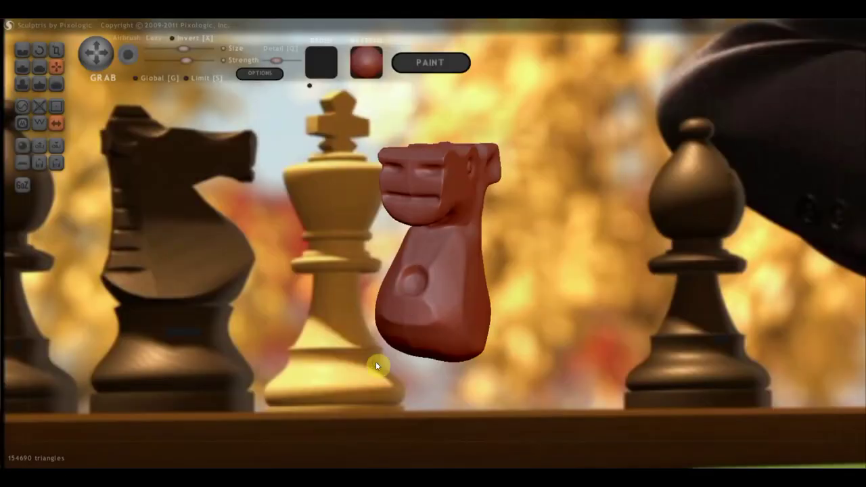
Move the bust over the photo's dark knight, then Grab-stretch the snout, lift the jaw and lower the muzzle.
mouse_move(536, 296)
left_mouse_down()
mouse_move(621, 301)
mouse_move(671, 294)
mouse_move(667, 286)
left_mouse_up()
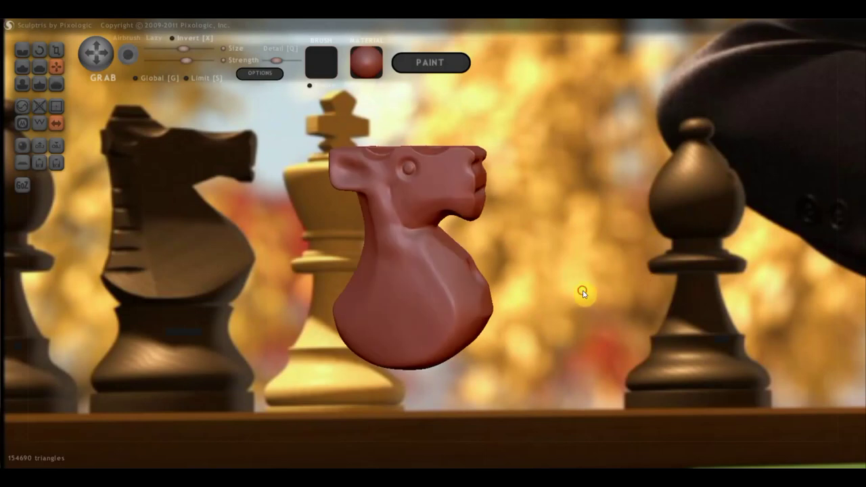
mouse_move(576, 298)
left_mouse_down()
mouse_move(305, 274)
mouse_move(330, 288)
mouse_move(377, 294)
mouse_move(310, 266)
mouse_move(352, 277)
mouse_move(346, 284)
mouse_move(362, 281)
mouse_move(354, 283)
left_mouse_up()
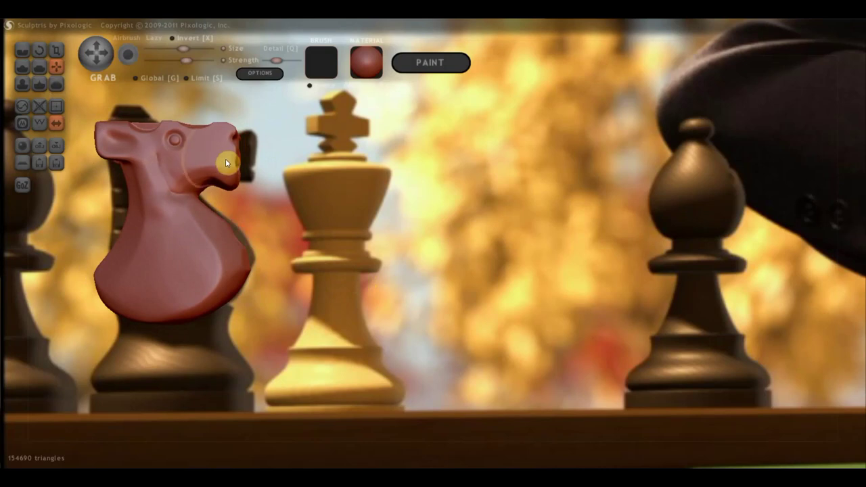
mouse_move(228, 162)
left_mouse_down()
mouse_move(250, 164)
mouse_move(239, 145)
mouse_move(247, 135)
mouse_move(248, 187)
left_mouse_up()
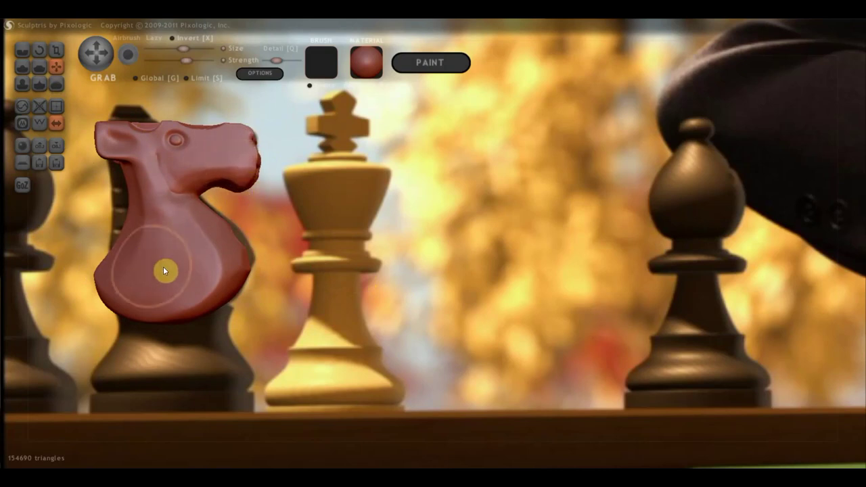
mouse_move(330, 256)
left_mouse_down()
mouse_move(180, 255)
mouse_move(280, 248)
left_mouse_up()
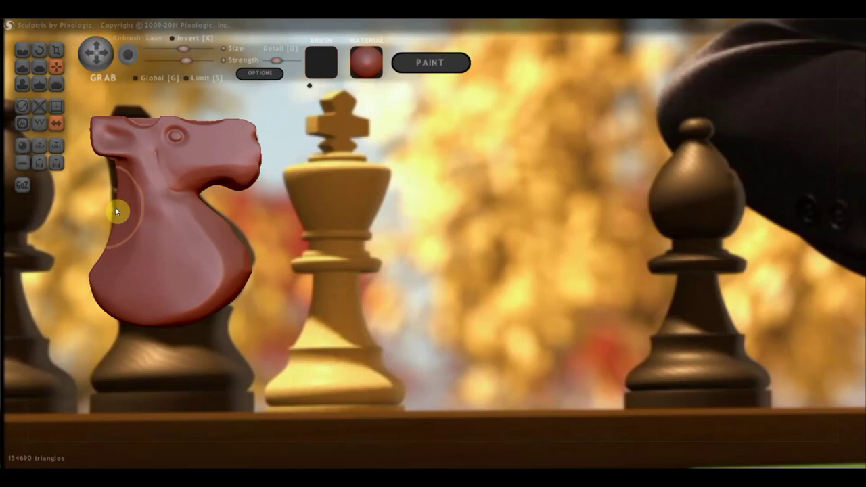
left_click_drag(118, 188, 120, 167)
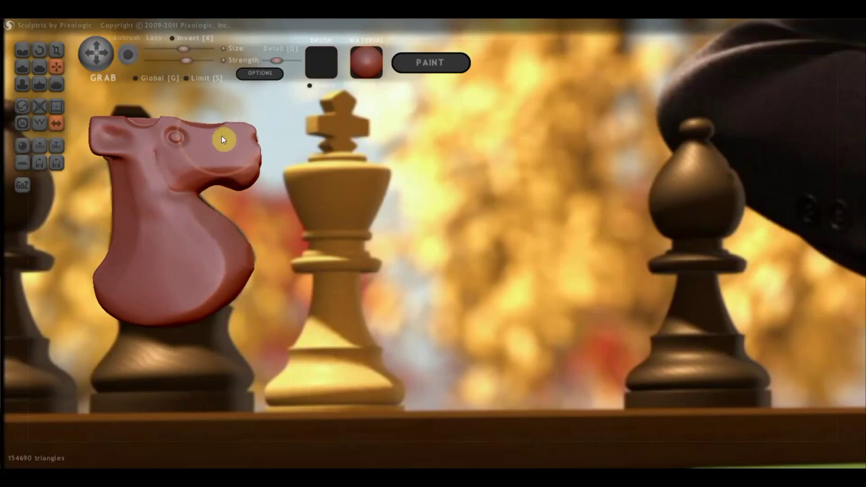
mouse_move(221, 139)
left_mouse_down()
mouse_move(222, 157)
mouse_move(223, 130)
left_mouse_up()
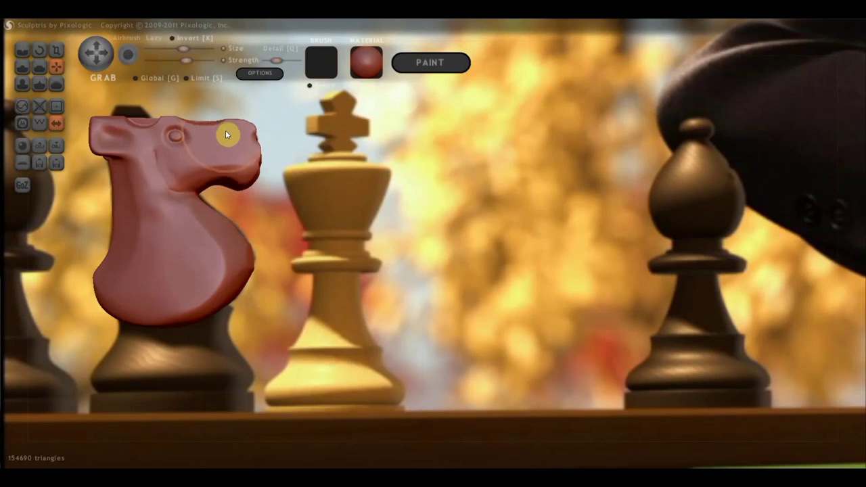
mouse_move(337, 204)
left_mouse_down()
mouse_move(335, 214)
mouse_move(310, 203)
mouse_move(335, 201)
mouse_move(312, 203)
left_mouse_up()
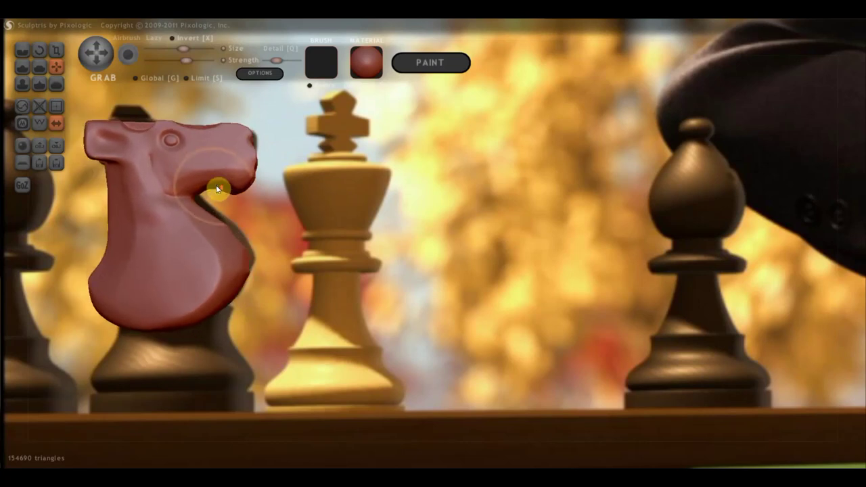
mouse_move(216, 185)
right_mouse_down()
mouse_move(167, 178)
mouse_move(286, 194)
mouse_move(205, 215)
mouse_move(250, 234)
mouse_move(246, 274)
right_mouse_up()
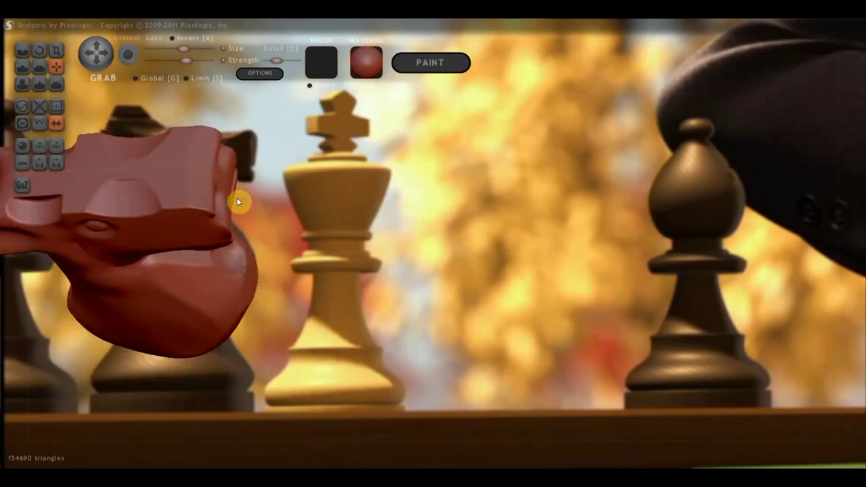
Undo two stray head strokes and place the knight in Left view over the photo's centre.
left_click_drag(232, 181, 231, 194)
mouse_move(232, 194)
right_mouse_down()
mouse_move(267, 176)
mouse_move(332, 214)
right_mouse_up()
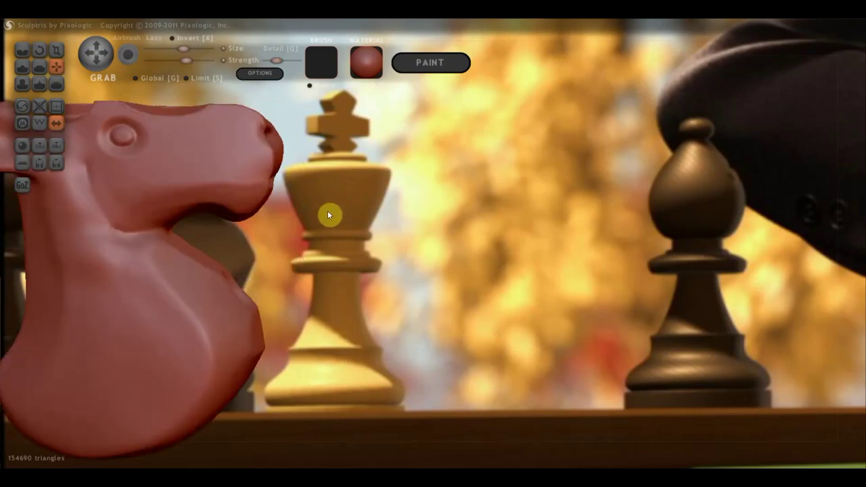
key("ctrl+z")
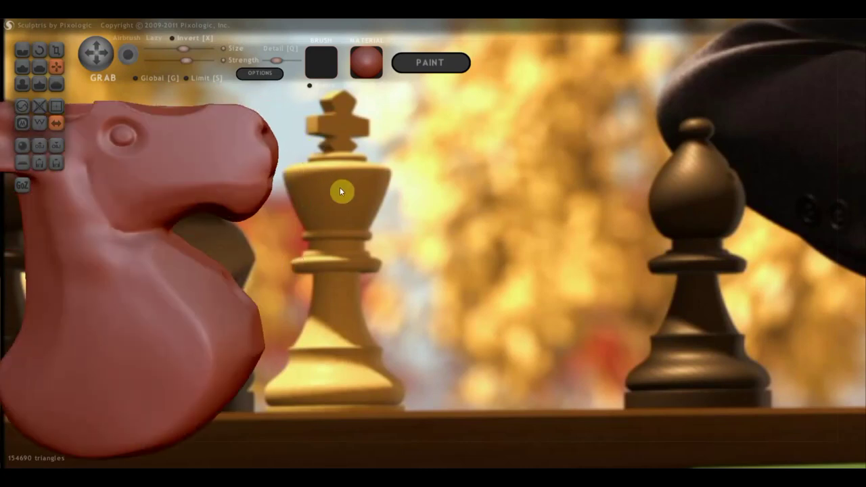
key("ctrl+z")
key("ctrl+z")
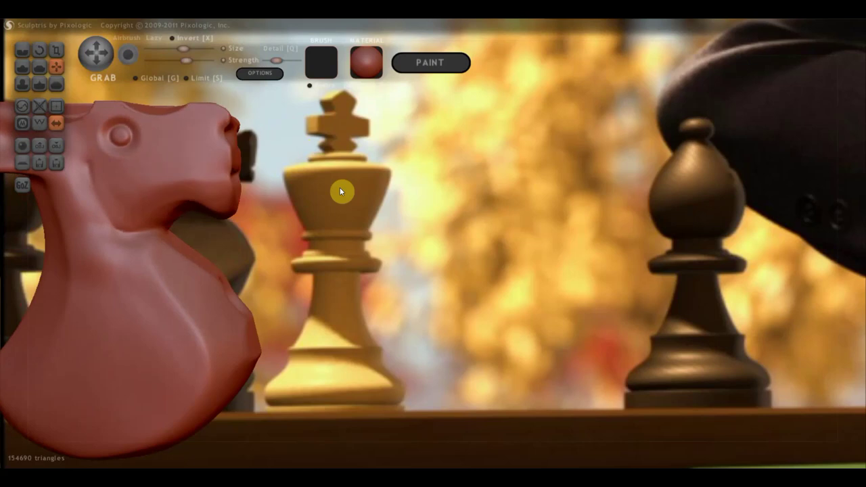
mouse_move(304, 214)
left_mouse_down("alt")
mouse_move(449, 199)
mouse_move(440, 196)
left_mouse_up("alt")
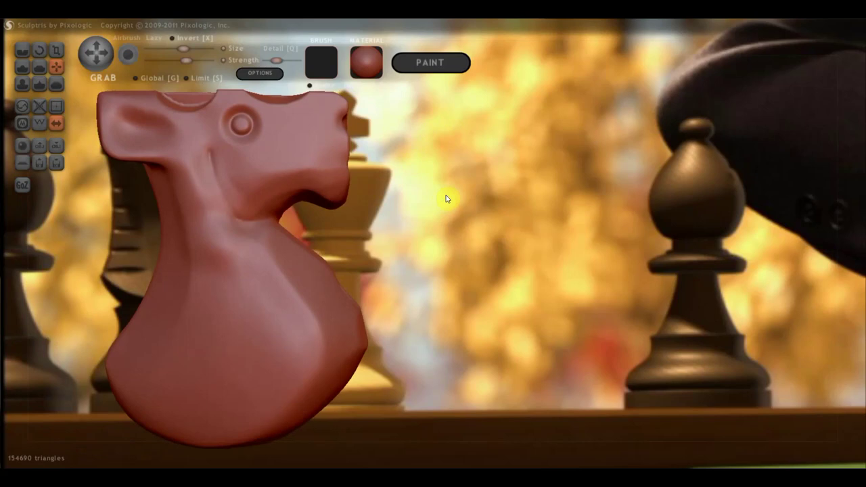
left_click(446, 198, "shift")
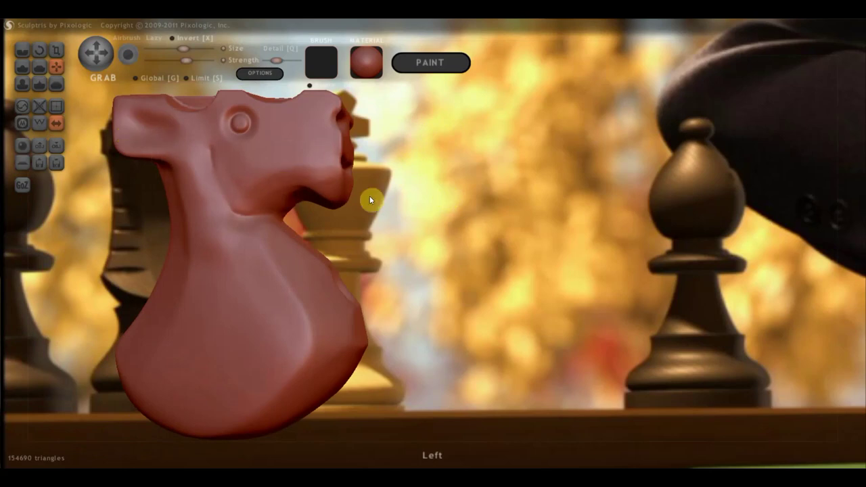
scroll(359, 169, "down", 2)
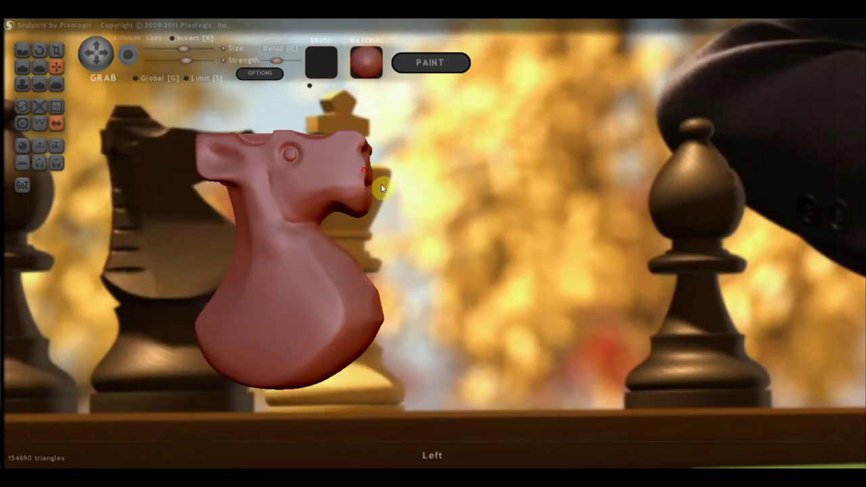
Grab-carve an open mouth groove, pull the lower jaw down, and reshape the chest outline.
mouse_move(343, 209)
left_mouse_down()
mouse_move(324, 218)
mouse_move(386, 198)
mouse_move(386, 165)
mouse_move(367, 144)
mouse_move(371, 150)
left_mouse_up()
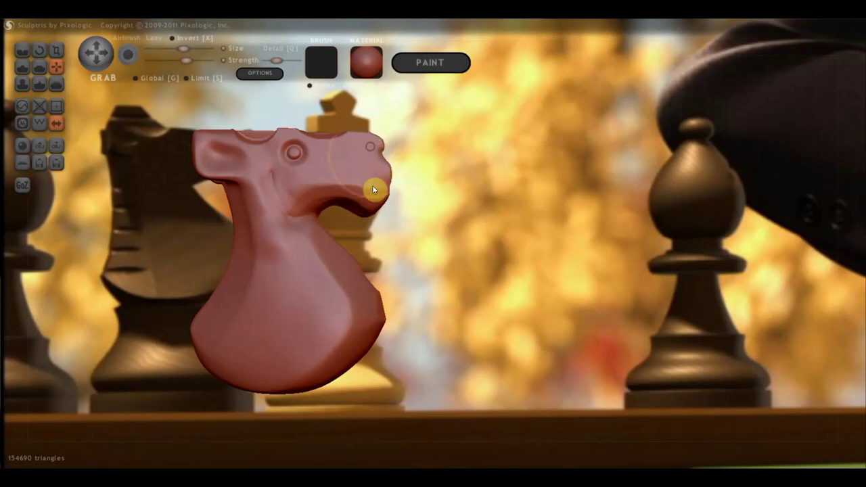
left_click_drag(373, 186, 378, 201)
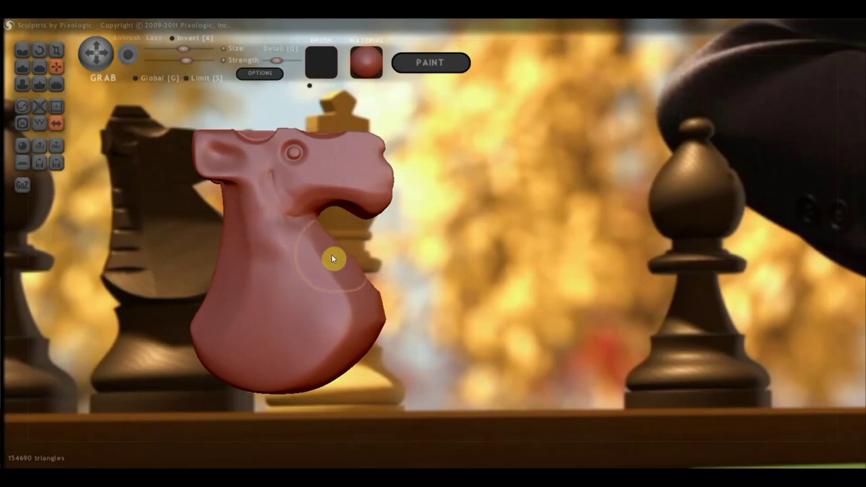
left_click_drag(321, 229, 316, 235)
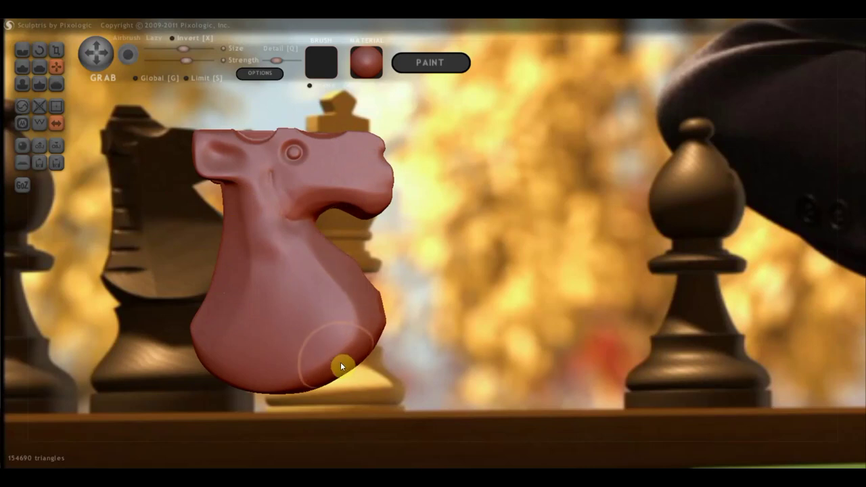
mouse_move(343, 366)
left_mouse_down()
mouse_move(388, 305)
mouse_move(246, 304)
left_mouse_up()
Pull the snout slightly down-left and reshape the groove on top of the head.
left_click_drag(478, 251, 333, 255)
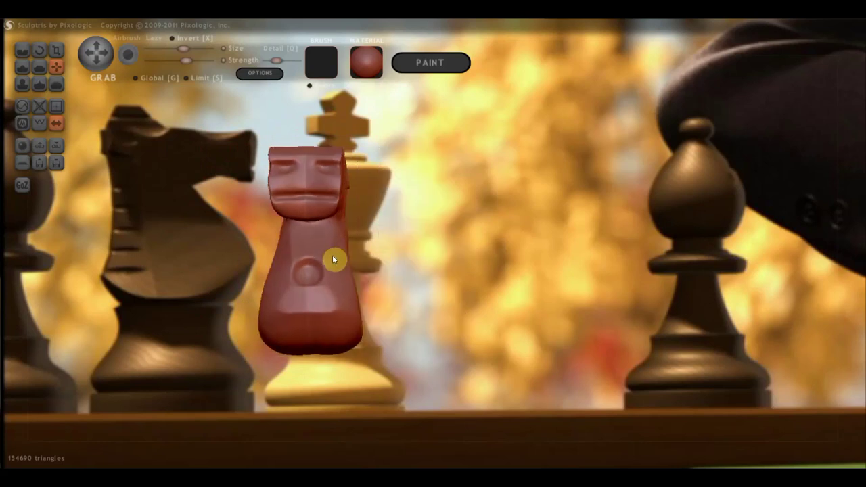
scroll(333, 264, "up", 3)
left_click_drag(314, 288, 187, 286)
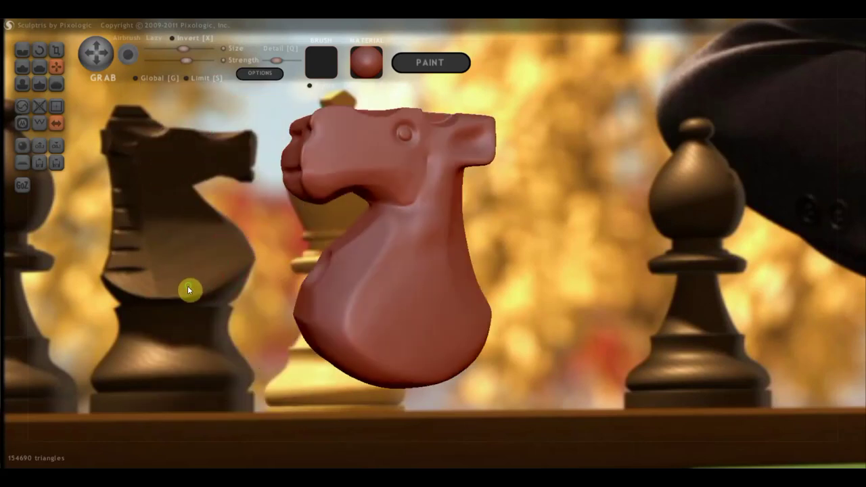
left_click_drag(357, 303, 375, 300)
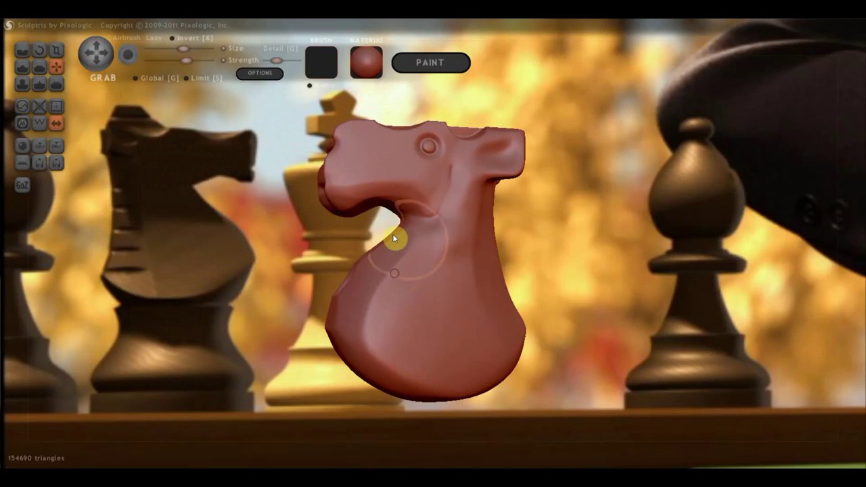
mouse_move(395, 237)
right_mouse_down()
mouse_move(437, 300)
mouse_move(357, 306)
mouse_move(356, 323)
right_mouse_up()
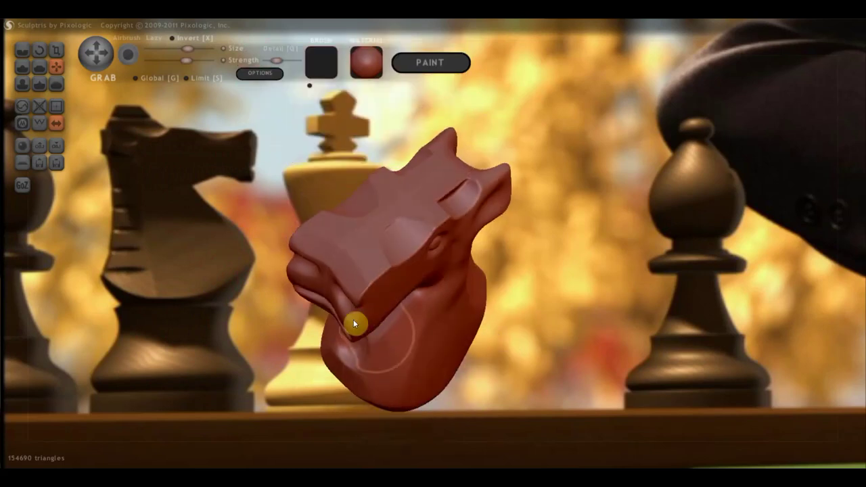
left_click_drag(322, 295, 312, 304)
mouse_move(311, 306)
right_mouse_down()
mouse_move(275, 246)
mouse_move(291, 241)
right_mouse_up()
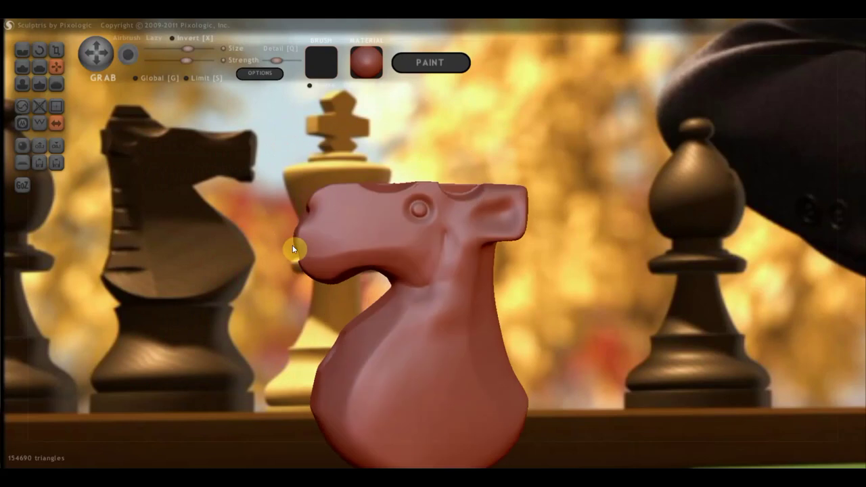
mouse_move(325, 207)
right_mouse_down()
mouse_move(332, 228)
mouse_move(276, 196)
right_mouse_up()
scroll(329, 210, "up", 2)
mouse_move(275, 197)
left_mouse_down()
mouse_move(251, 190)
mouse_move(262, 197)
mouse_move(248, 182)
left_mouse_up()
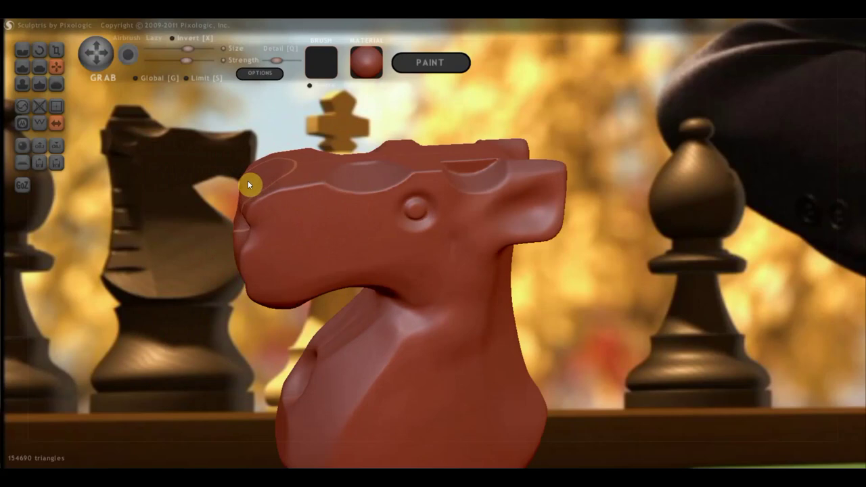
mouse_move(248, 182)
right_mouse_down()
mouse_move(271, 207)
mouse_move(259, 182)
right_mouse_up()
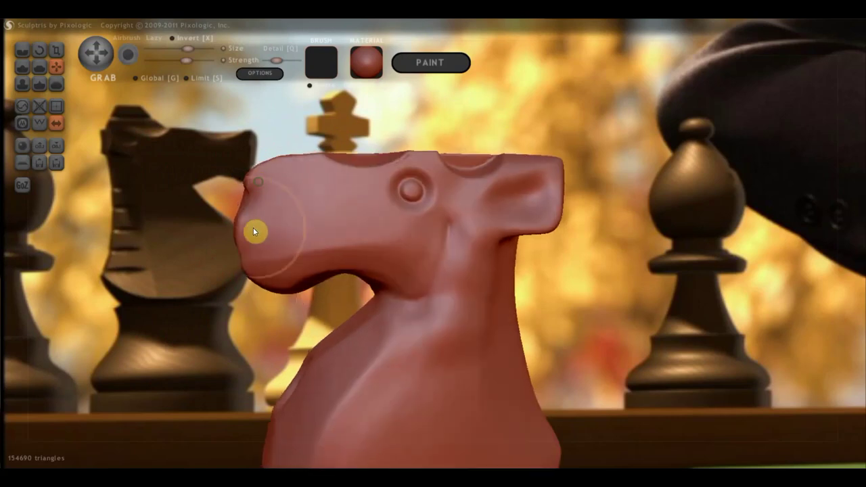
scroll(248, 246, "up", 2)
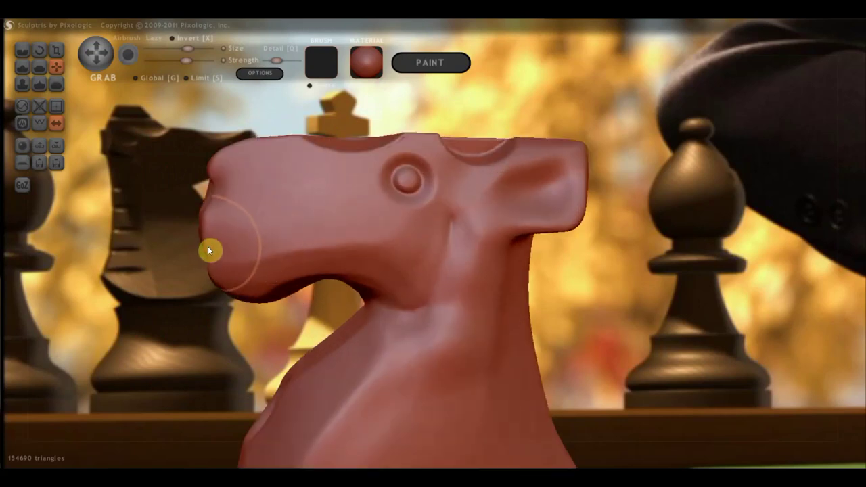
From a front view, drag the jaw under the snout downward to deepen the mouth.
mouse_move(227, 252)
right_mouse_down()
mouse_move(368, 255)
mouse_move(357, 251)
mouse_move(378, 292)
mouse_move(571, 291)
mouse_move(549, 251)
mouse_move(574, 251)
right_mouse_up()
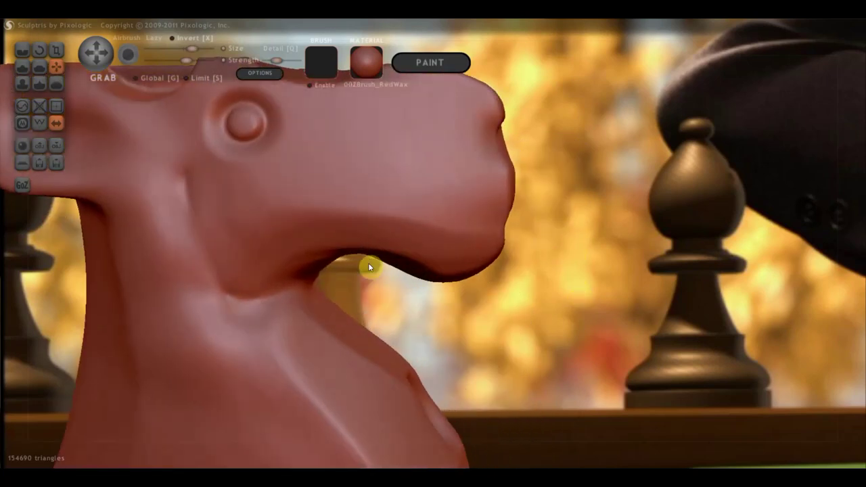
scroll(370, 261, "down", 3)
scroll(370, 258, "down", 3)
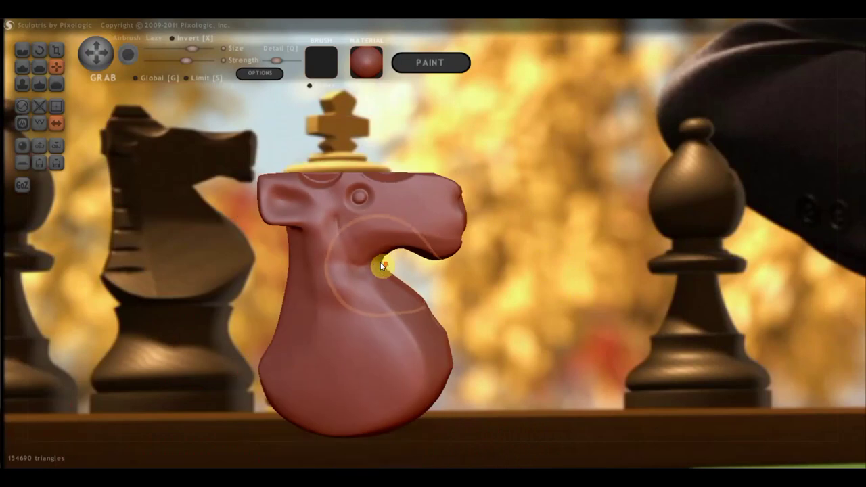
scroll(390, 251, "up", 2)
scroll(390, 252, "up", 2)
mouse_move(390, 253)
left_mouse_down()
mouse_move(393, 246)
mouse_move(444, 257)
mouse_move(444, 269)
left_mouse_up()
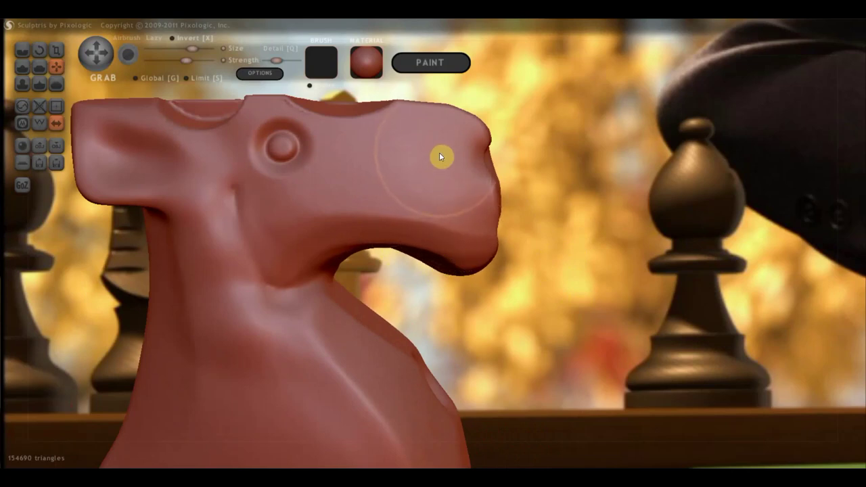
scroll(223, 193, "down", 3)
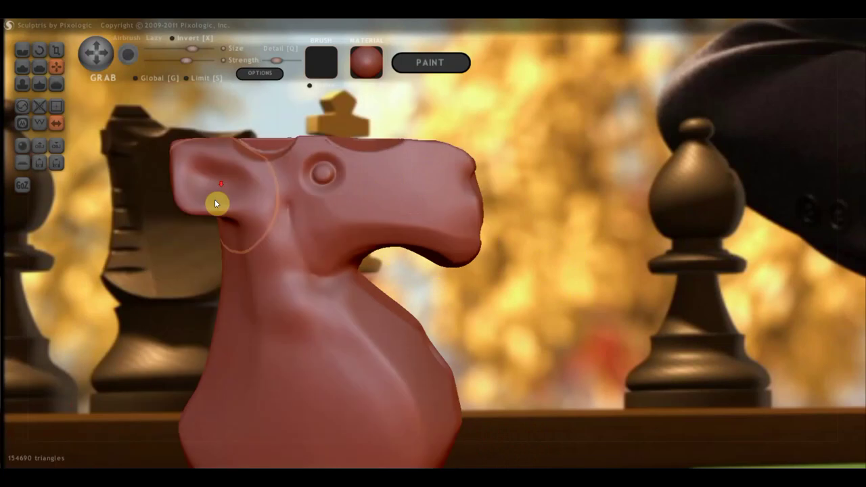
scroll(284, 271, "down", 3)
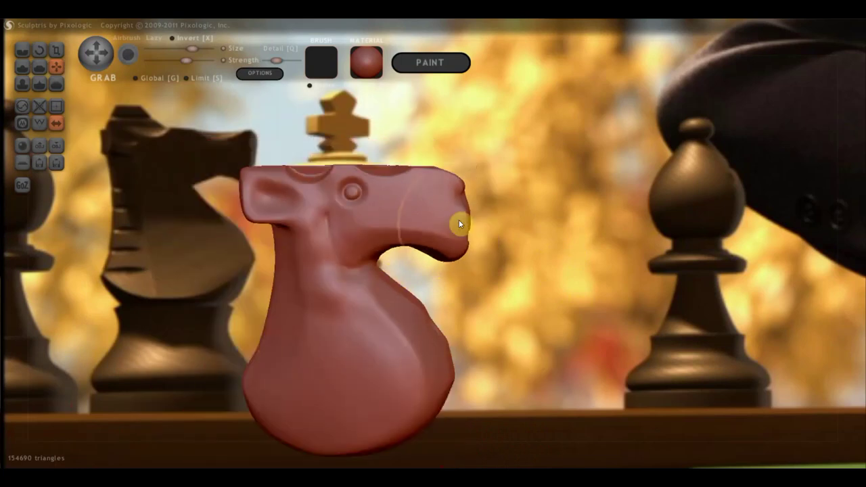
scroll(406, 176, "up", 3)
Grab-reshape the brow around the eye, orbiting to check it from front and side.
right_click_drag(401, 167, 371, 220)
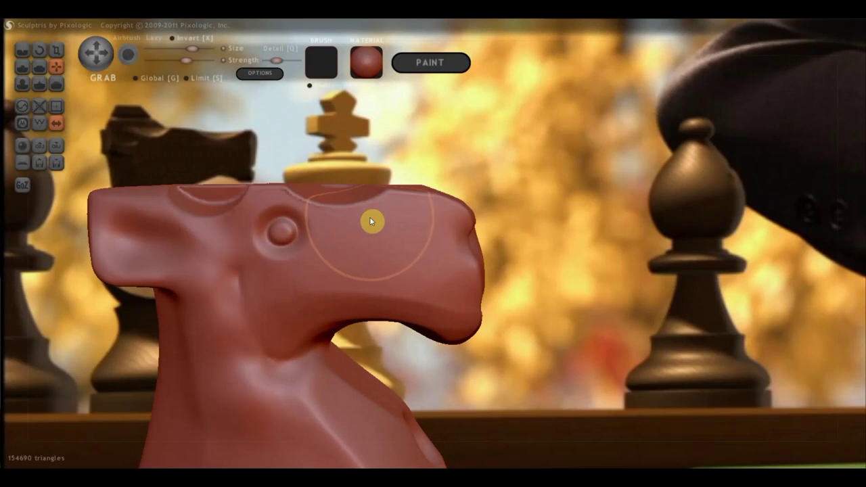
left_click_drag(372, 218, 349, 209)
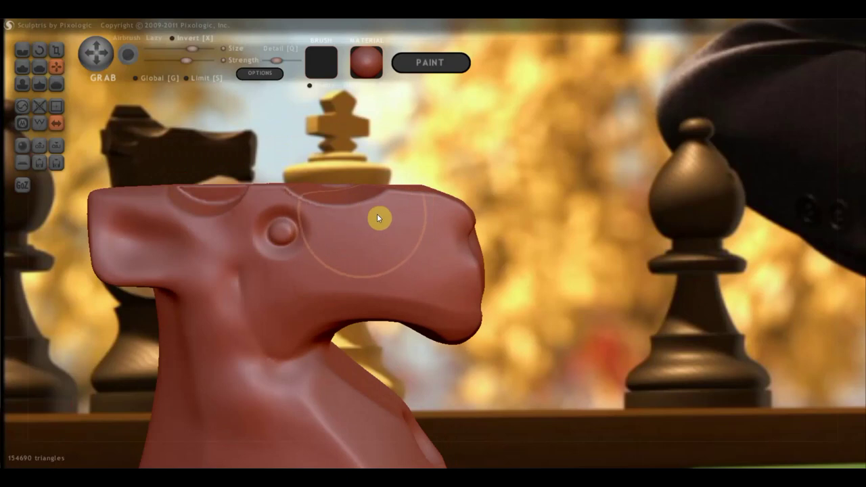
scroll(460, 230, "up", 1)
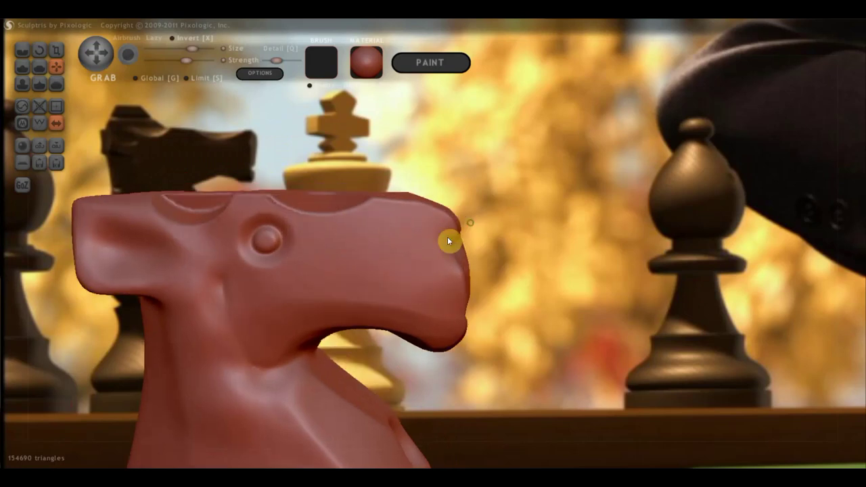
scroll(433, 251, "up", 2)
scroll(407, 265, "up", 1)
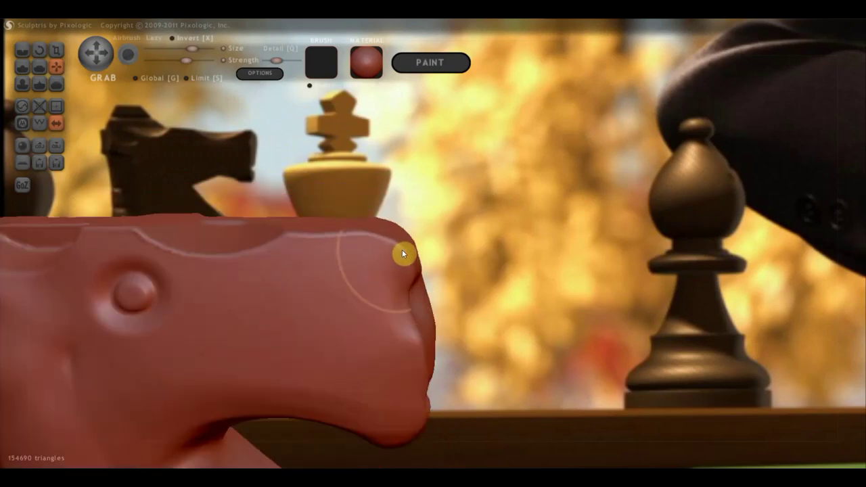
mouse_move(402, 251)
right_mouse_down()
mouse_move(341, 264)
mouse_move(227, 260)
right_mouse_up()
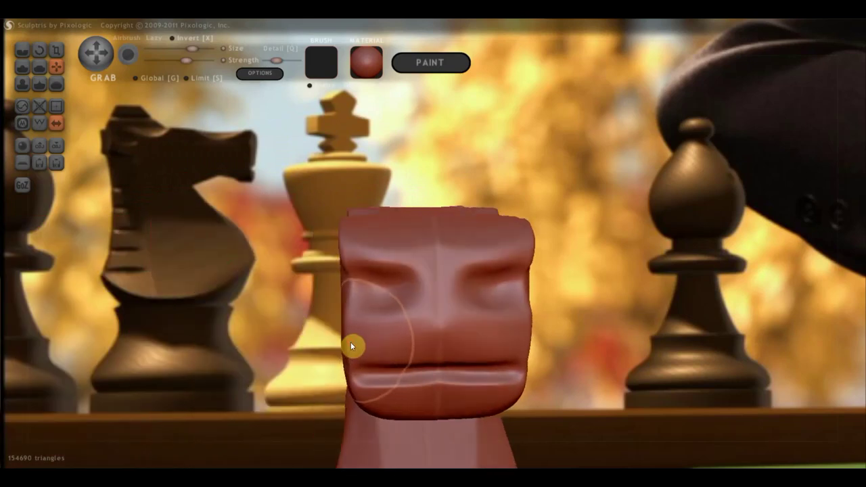
mouse_move(351, 342)
right_mouse_down()
mouse_move(512, 345)
mouse_move(515, 286)
mouse_move(503, 296)
mouse_move(530, 240)
mouse_move(368, 245)
right_mouse_up()
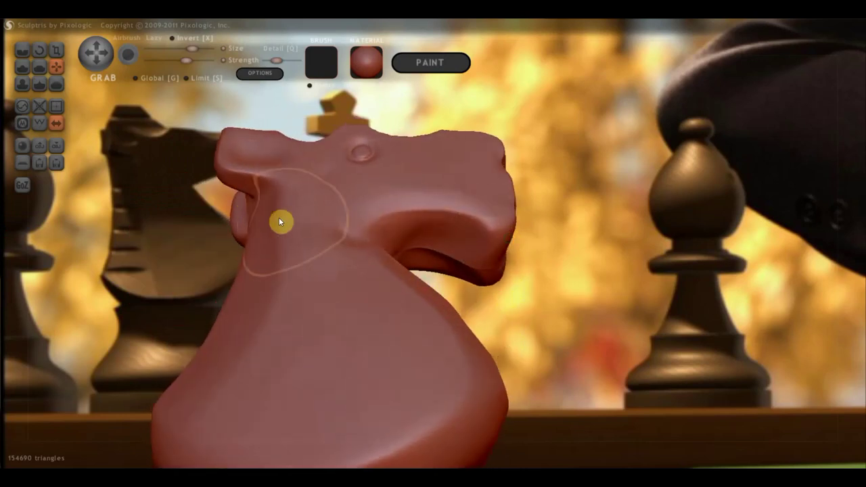
mouse_move(279, 222)
right_mouse_down()
mouse_move(305, 289)
mouse_move(278, 310)
mouse_move(362, 331)
mouse_move(427, 326)
mouse_move(464, 341)
mouse_move(410, 222)
mouse_move(370, 226)
mouse_move(373, 170)
mouse_move(390, 311)
right_mouse_up()
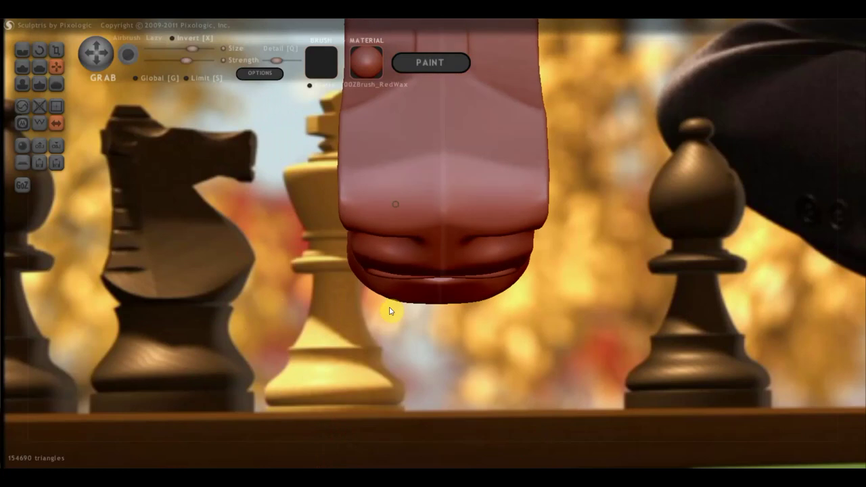
scroll(411, 290, "down", 3)
scroll(417, 284, "down", 3)
mouse_move(469, 281)
right_mouse_down()
mouse_move(302, 202)
mouse_move(316, 201)
mouse_move(267, 234)
mouse_move(557, 240)
mouse_move(573, 246)
mouse_move(557, 267)
right_mouse_up()
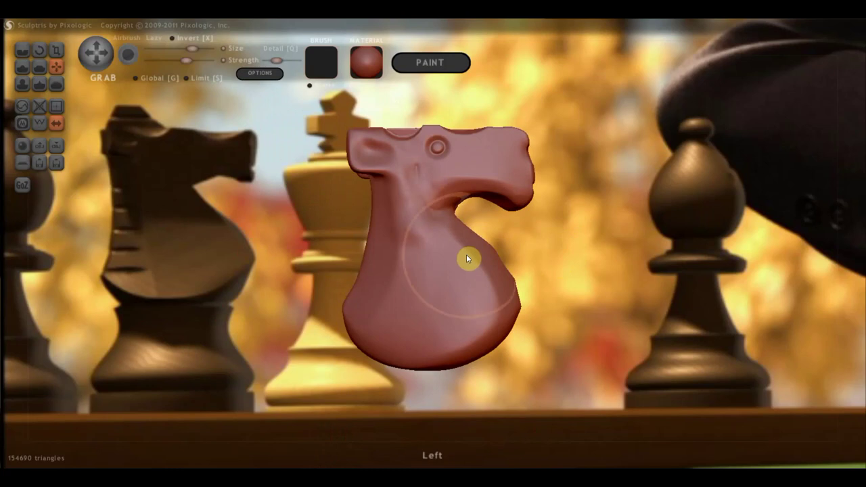
With the Flatten brush at slightly lower strength, flatten the neck and the groove near the jaw.
left_click(40, 66)
scroll(395, 196, "up", 2)
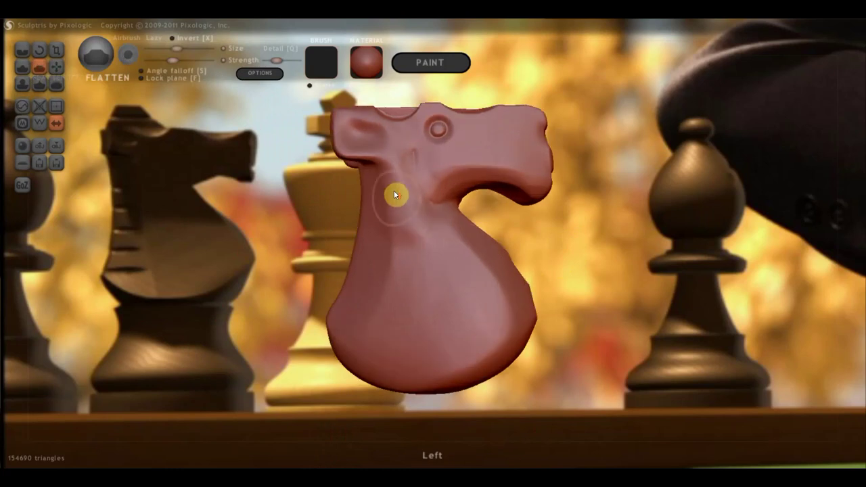
left_click_drag(394, 190, 408, 189)
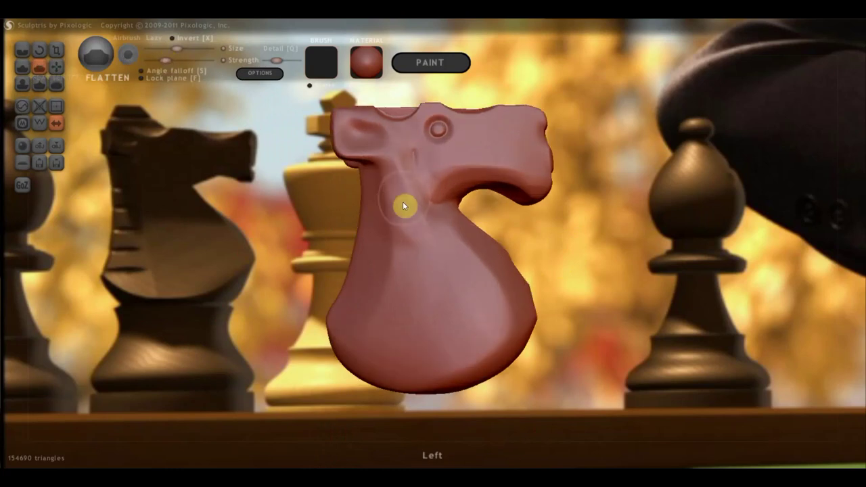
mouse_move(403, 201)
left_mouse_down()
mouse_move(399, 146)
mouse_move(405, 188)
left_mouse_up()
left_click_drag(166, 59, 159, 59)
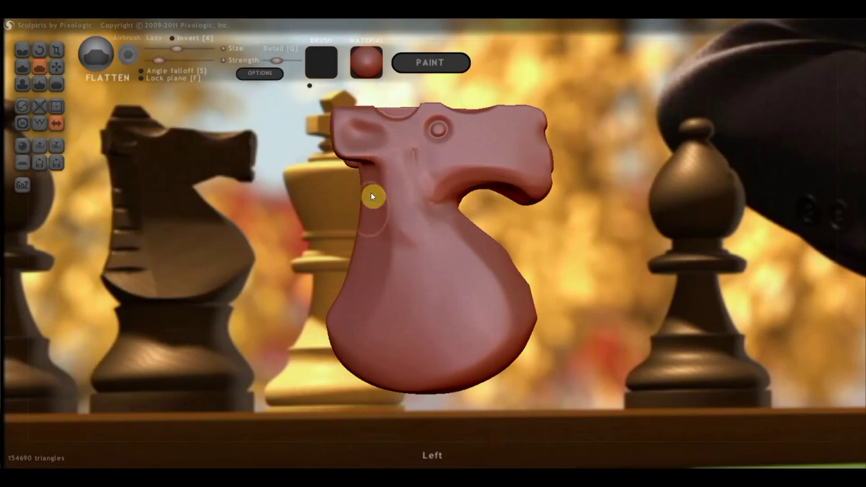
mouse_move(383, 188)
left_mouse_down()
mouse_move(385, 230)
mouse_move(381, 199)
mouse_move(386, 230)
mouse_move(392, 194)
mouse_move(416, 223)
left_mouse_up()
Flatten the right side of the neck further down, checking it from several angles.
mouse_move(475, 324)
right_mouse_down()
mouse_move(435, 337)
mouse_move(428, 302)
right_mouse_up()
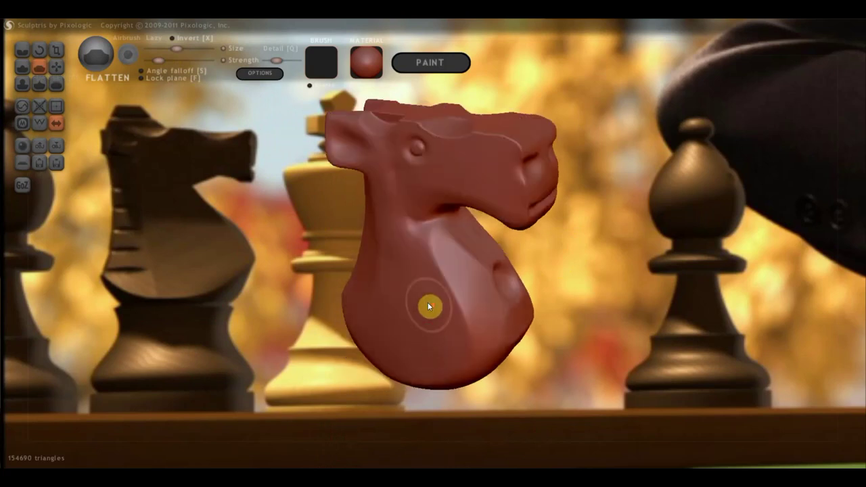
scroll(427, 253, "up", 3)
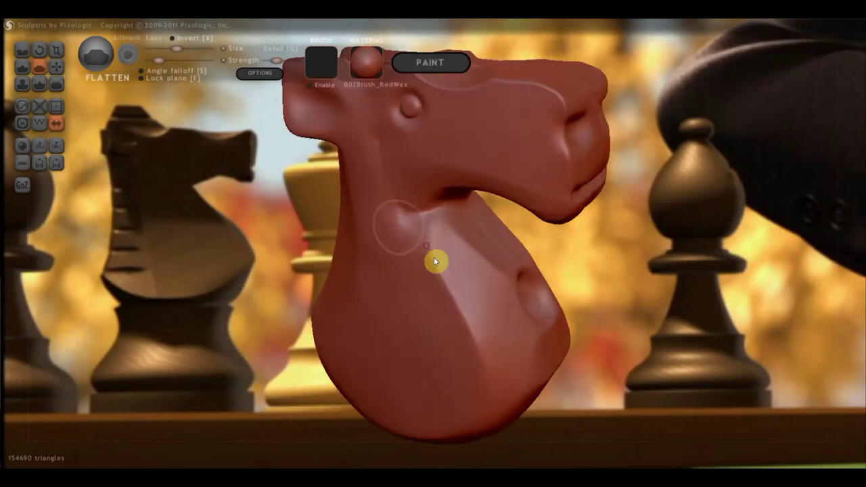
mouse_move(412, 237)
left_mouse_down()
mouse_move(458, 287)
mouse_move(463, 270)
left_mouse_up()
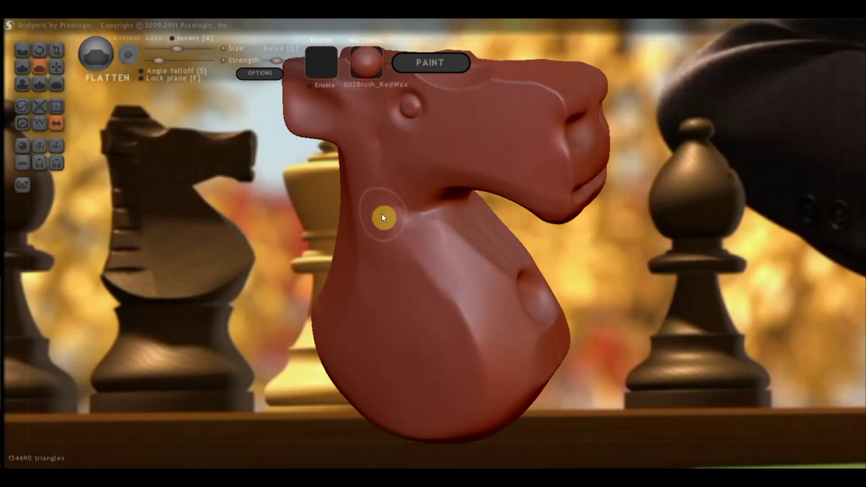
mouse_move(403, 234)
left_mouse_down()
mouse_move(426, 237)
mouse_move(444, 275)
left_mouse_up()
mouse_move(435, 259)
right_mouse_down()
mouse_move(400, 278)
mouse_move(435, 282)
mouse_move(468, 264)
mouse_move(454, 228)
right_mouse_up()
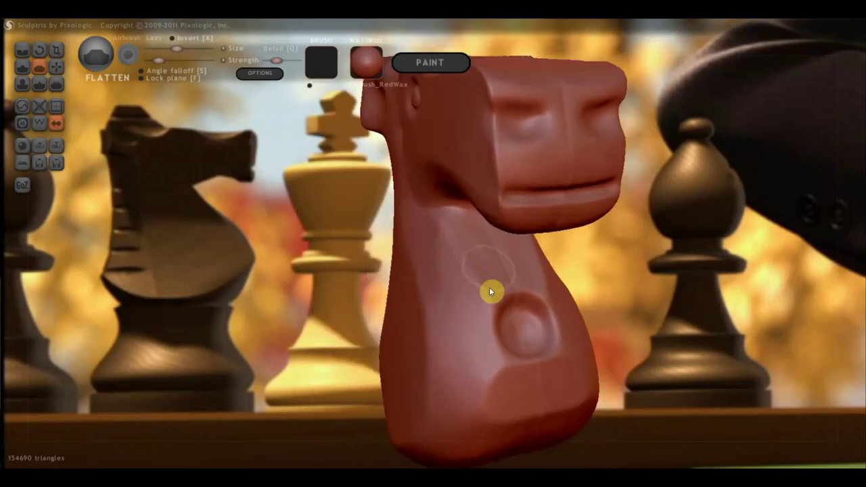
mouse_move(499, 304)
right_mouse_down()
mouse_move(465, 312)
mouse_move(443, 288)
right_mouse_up()
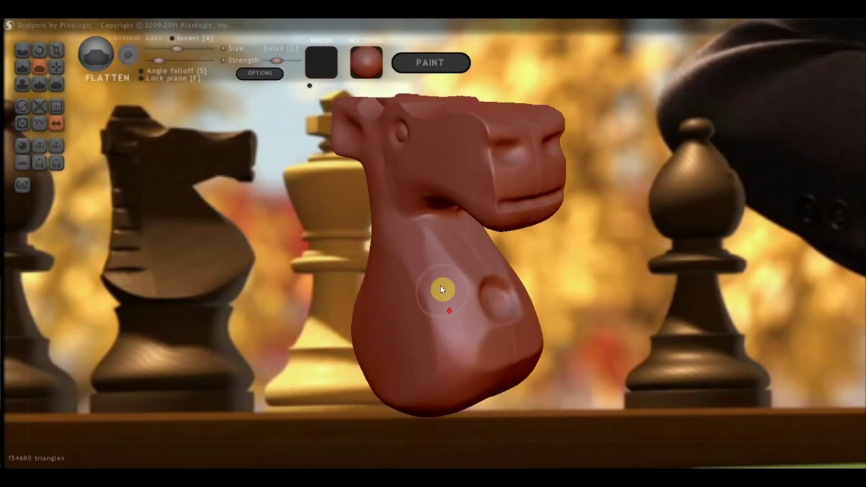
mouse_move(432, 254)
left_mouse_down()
mouse_move(421, 277)
mouse_move(451, 318)
mouse_move(447, 284)
mouse_move(465, 320)
mouse_move(438, 250)
mouse_move(478, 329)
mouse_move(446, 362)
mouse_move(441, 386)
mouse_move(467, 351)
mouse_move(443, 382)
mouse_move(449, 316)
mouse_move(443, 395)
left_mouse_up()
Flatten small areas of the lower body, then orbit the model toward a frontal view.
mouse_move(442, 395)
right_mouse_down()
mouse_move(424, 384)
mouse_move(462, 366)
right_mouse_up()
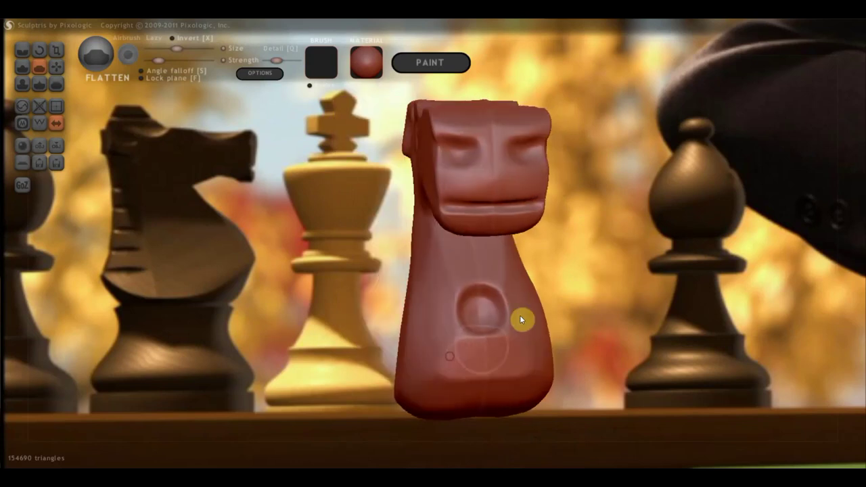
mouse_move(520, 315)
right_mouse_down()
mouse_move(470, 284)
mouse_move(369, 293)
right_mouse_up()
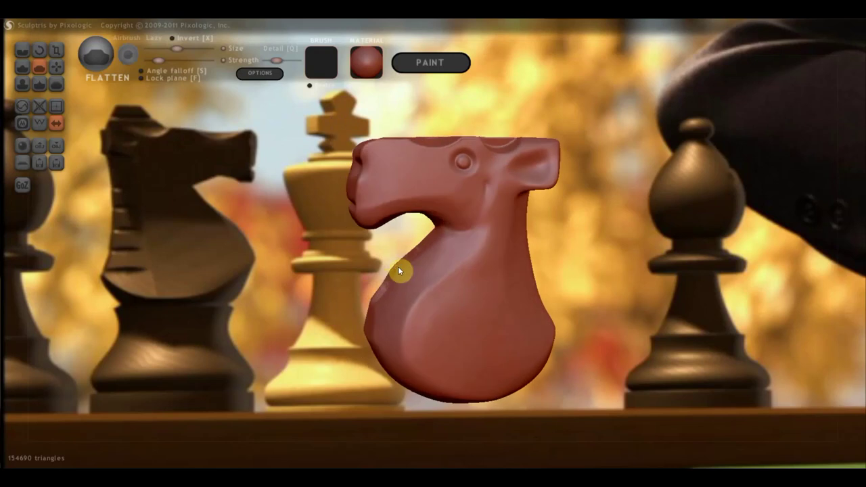
mouse_move(398, 267)
right_mouse_down()
mouse_move(514, 243)
mouse_move(480, 180)
right_mouse_up()
scroll(481, 179, "up", 3)
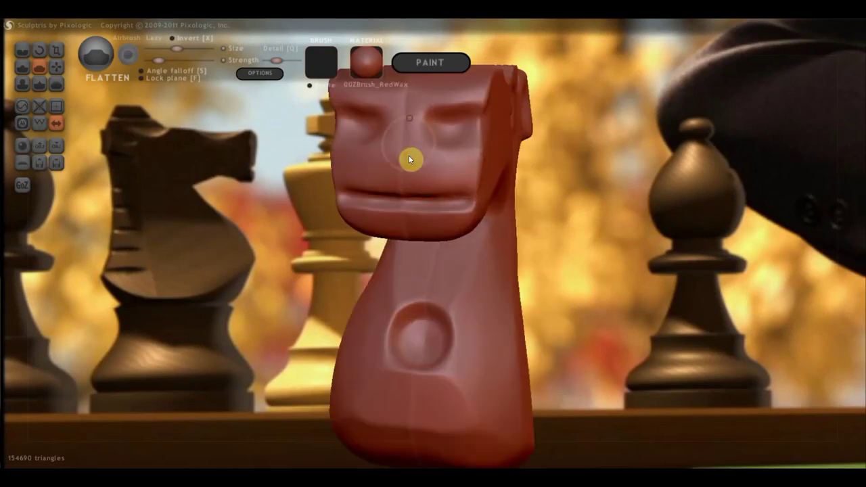
mouse_move(413, 149)
right_mouse_down()
mouse_move(443, 141)
mouse_move(485, 155)
right_mouse_up()
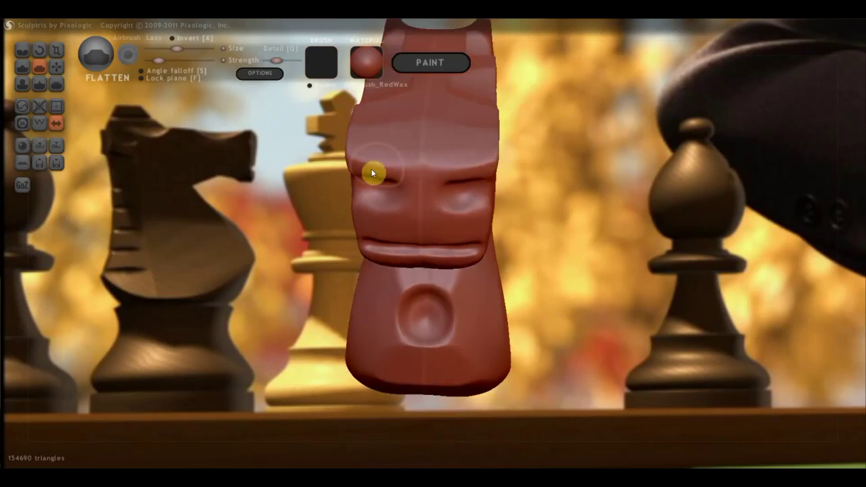
right_click_drag(413, 169, 282, 149)
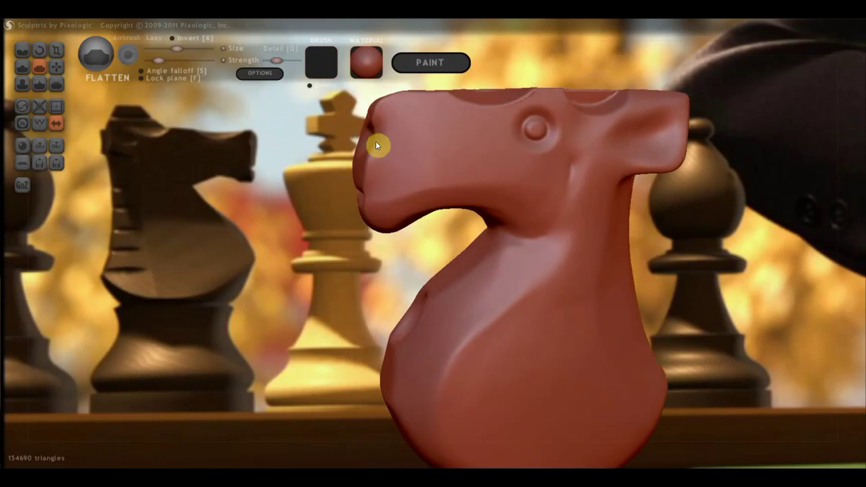
right_click_drag(376, 143, 449, 145)
right_click_drag(406, 174, 422, 182)
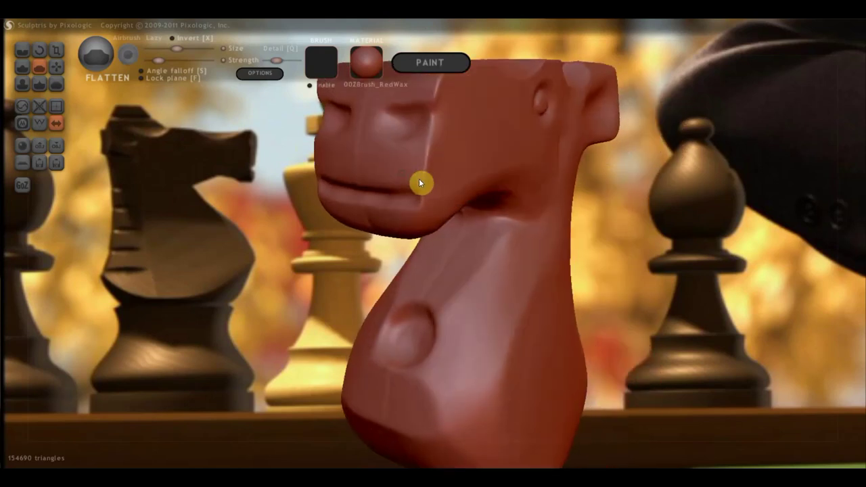
Smooth the crease between the lower lip and jaw, then view the head's right side.
mouse_move(418, 164)
left_mouse_down()
mouse_move(422, 194)
mouse_move(409, 219)
mouse_move(336, 222)
left_mouse_up()
right_click_drag(397, 218, 438, 240)
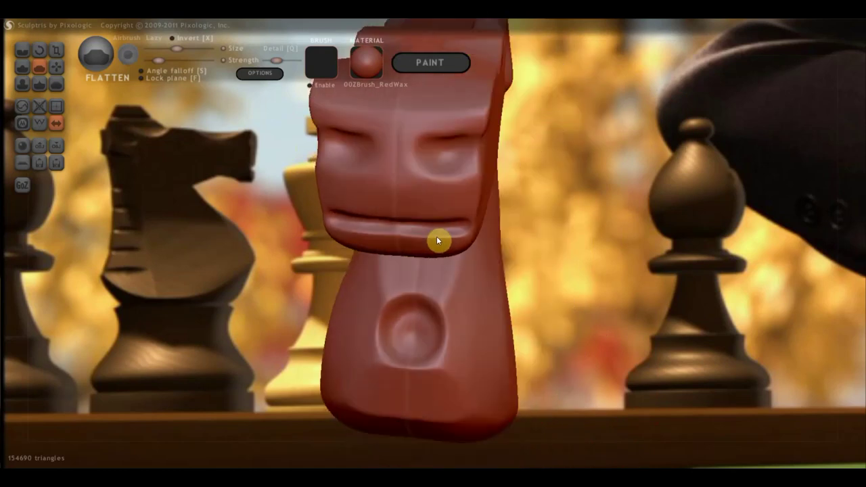
scroll(451, 265, "up", 2)
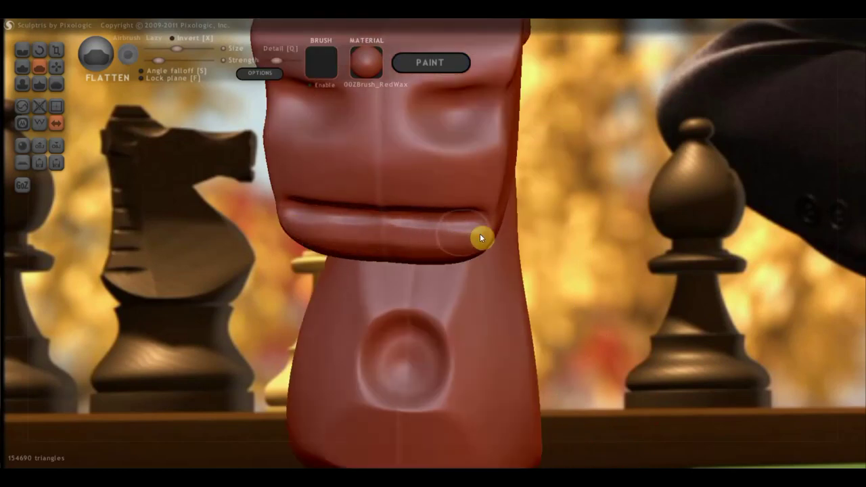
mouse_move(425, 226)
right_mouse_down()
mouse_move(355, 201)
mouse_move(476, 207)
mouse_move(464, 203)
right_mouse_up()
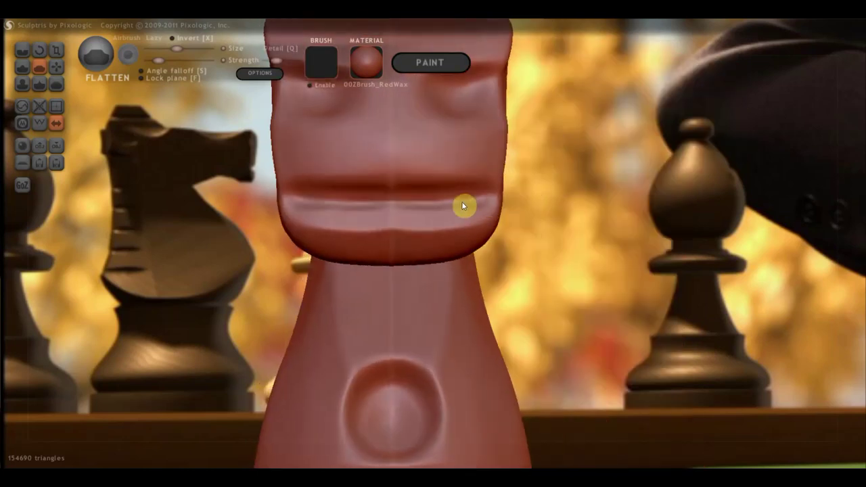
Crease a sharp groove along the lower lip, then orbit to see it face-on.
left_click(22, 50)
left_click_drag(287, 201, 474, 210)
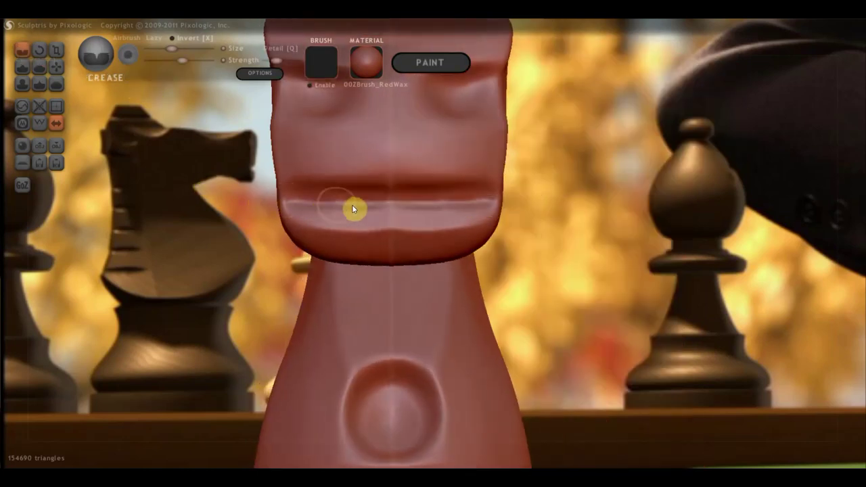
mouse_move(503, 208)
right_mouse_down()
mouse_move(456, 232)
mouse_move(368, 223)
mouse_move(418, 214)
right_mouse_up()
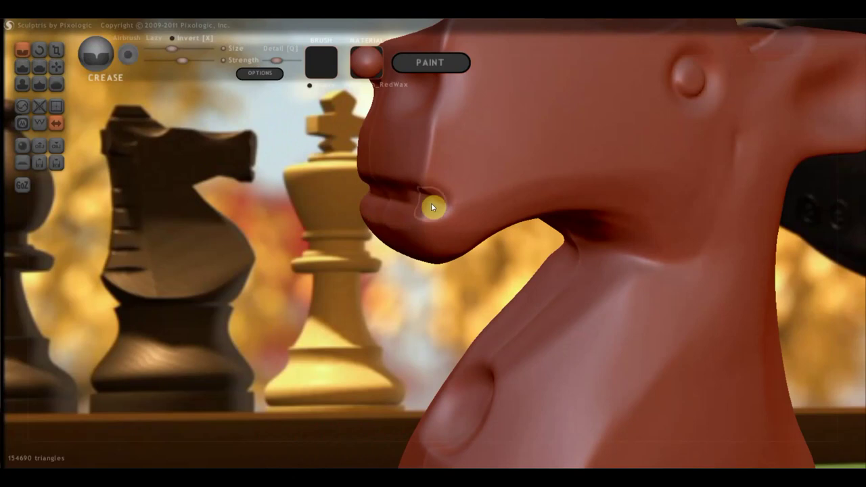
mouse_move(432, 203)
right_mouse_down()
mouse_move(524, 198)
mouse_move(476, 180)
right_mouse_up()
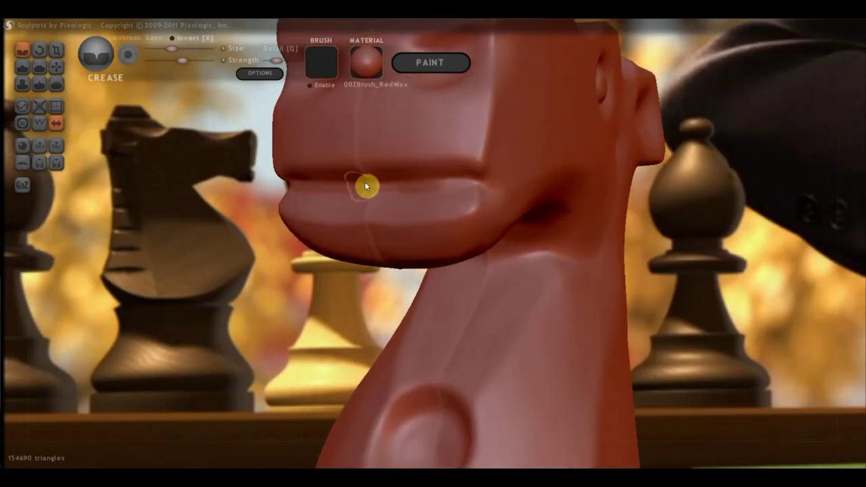
mouse_move(468, 174)
right_mouse_down()
mouse_move(499, 206)
mouse_move(486, 224)
right_mouse_up()
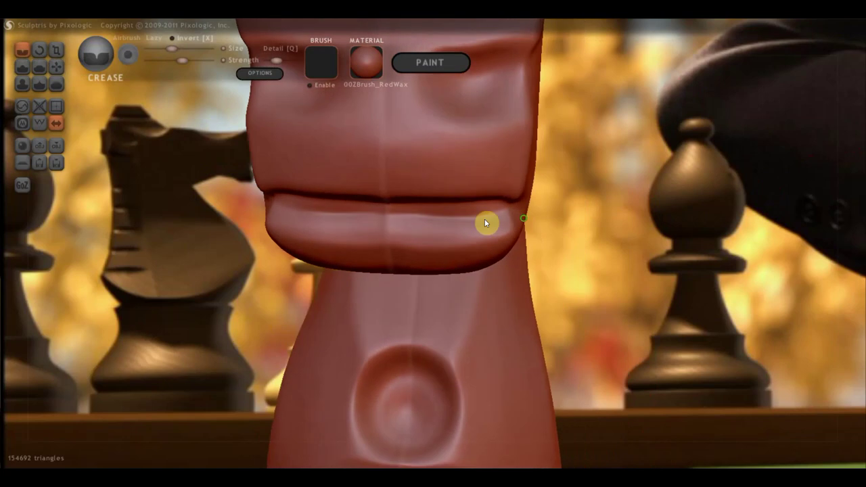
With the Flatten brush, smooth down the horse's lower lip.
left_click(39, 67)
scroll(348, 247, "up", 2)
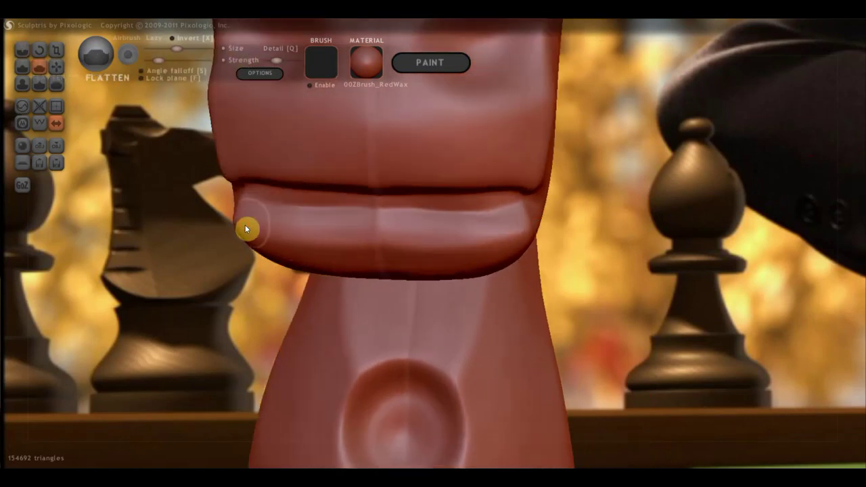
mouse_move(246, 229)
left_mouse_down()
mouse_move(523, 247)
mouse_move(269, 232)
mouse_move(389, 246)
left_mouse_up()
mouse_move(389, 246)
right_mouse_down()
mouse_move(226, 224)
mouse_move(377, 243)
mouse_move(633, 241)
mouse_move(479, 223)
right_mouse_up()
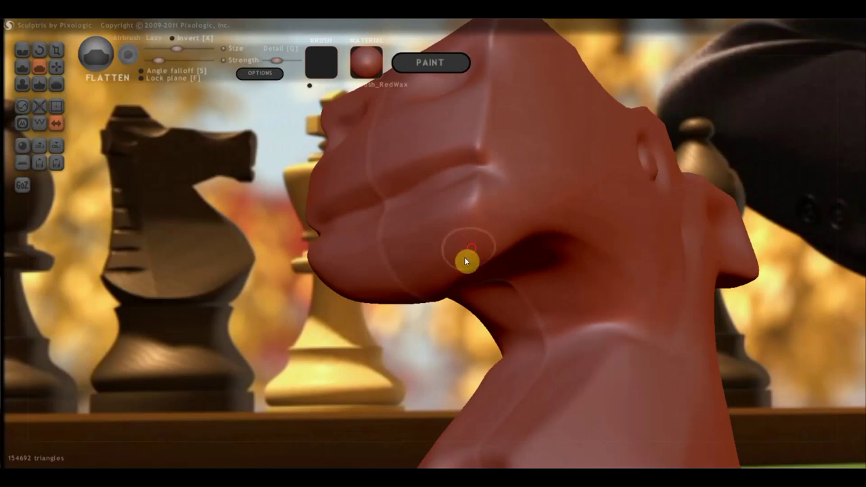
Turn the head to its side profile and flatten the cheek below the eye.
right_click_drag(466, 261, 413, 295)
scroll(412, 295, "up", 3)
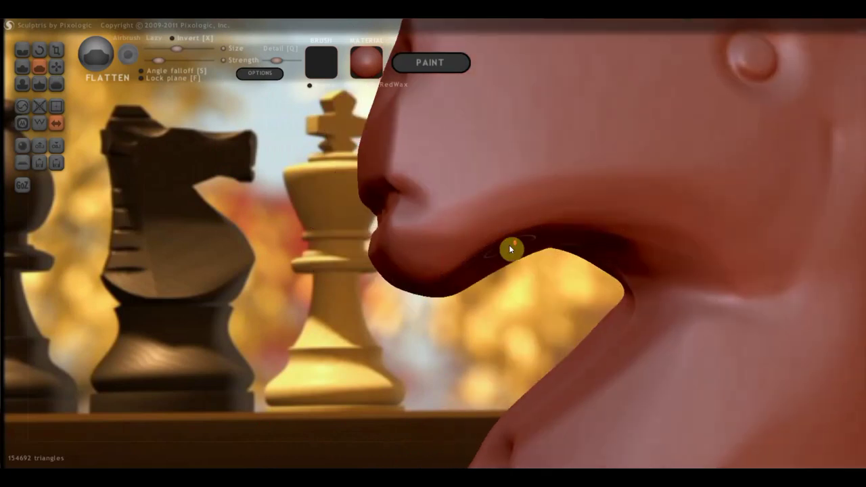
scroll(569, 233, "down", 3)
scroll(570, 232, "down", 2)
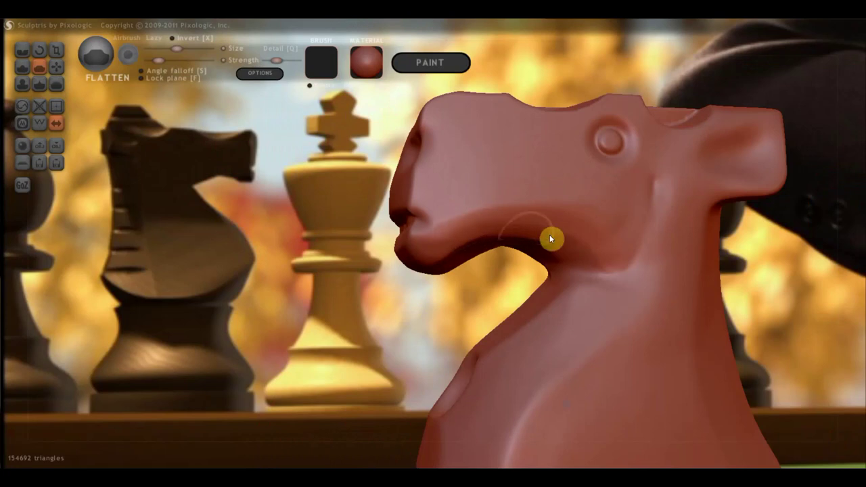
left_click_drag(533, 248, 602, 248)
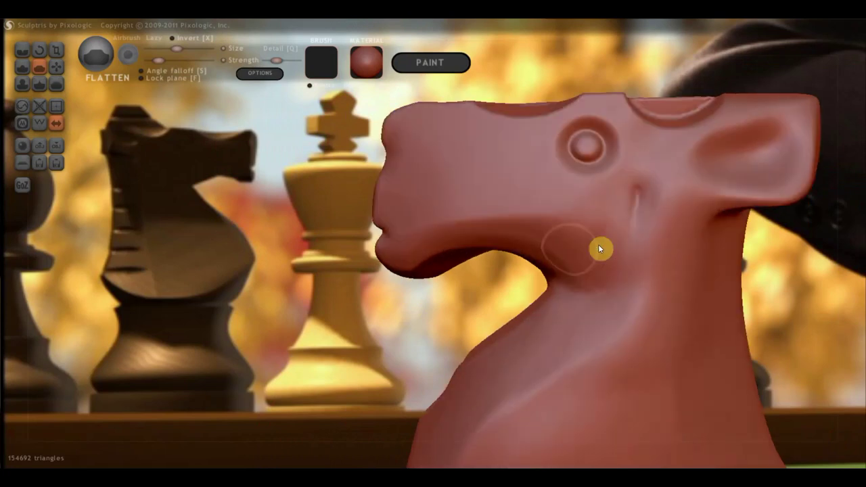
mouse_move(604, 213)
left_mouse_down()
mouse_move(429, 219)
mouse_move(627, 205)
mouse_move(489, 219)
mouse_move(573, 201)
left_mouse_up()
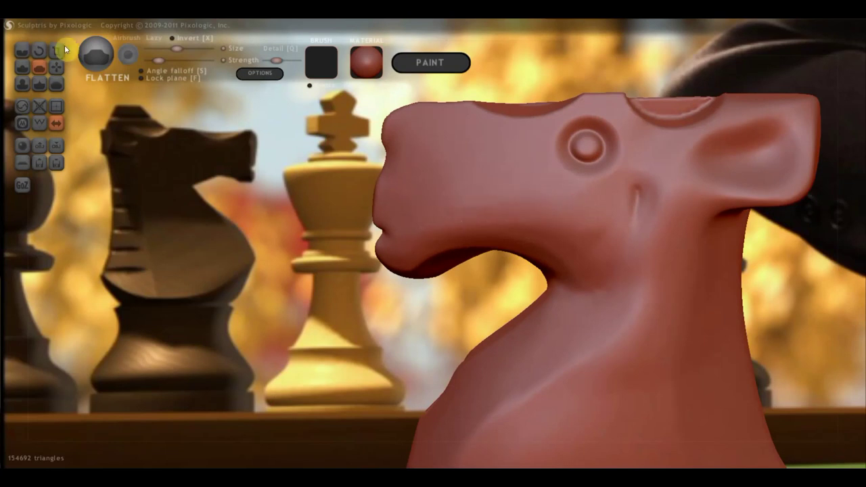
Zoom onto the snout and carve a Clay groove into the mouth corner, then orbit to the front.
left_click(23, 66)
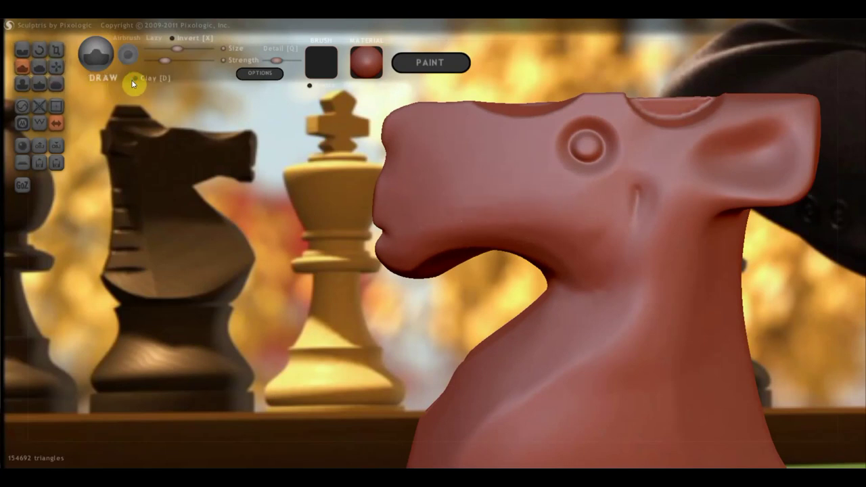
scroll(340, 178, "up", 2)
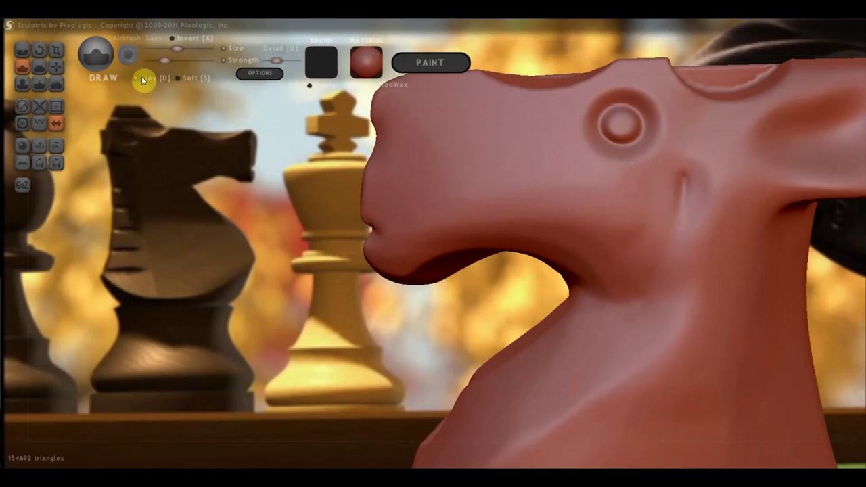
scroll(372, 197, "up", 1)
scroll(363, 228, "up", 1)
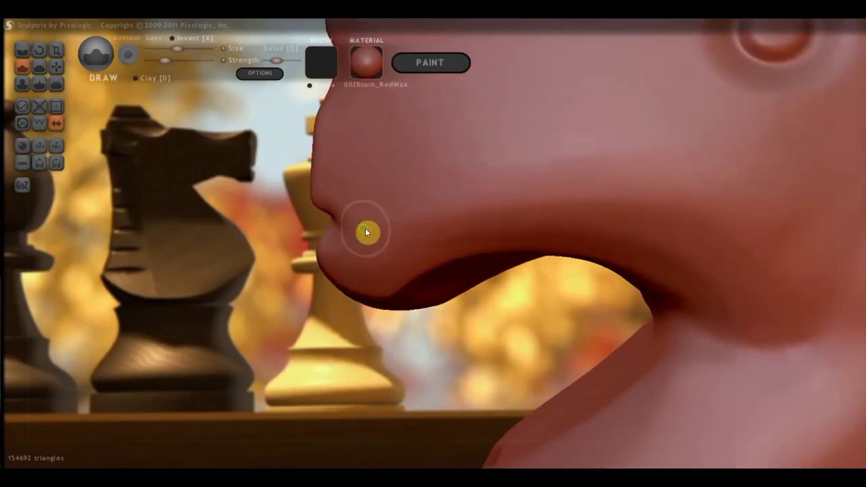
scroll(366, 228, "up", 2)
scroll(476, 238, "up", 1)
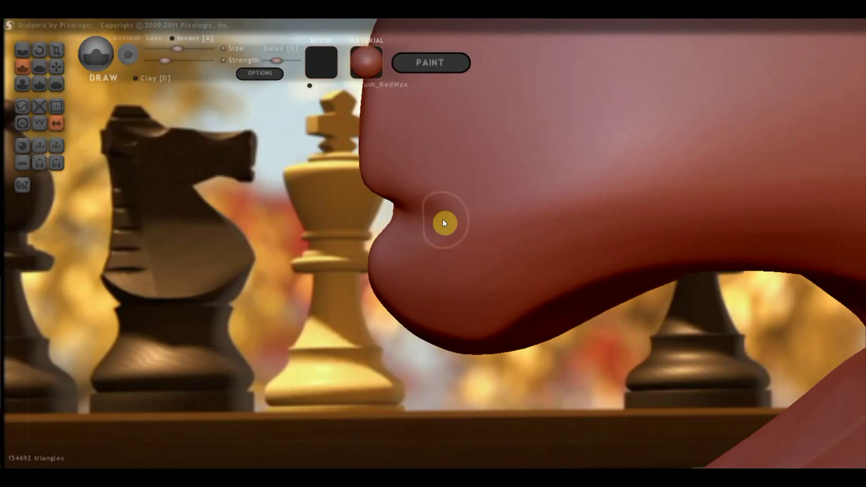
left_click_drag(441, 219, 396, 215)
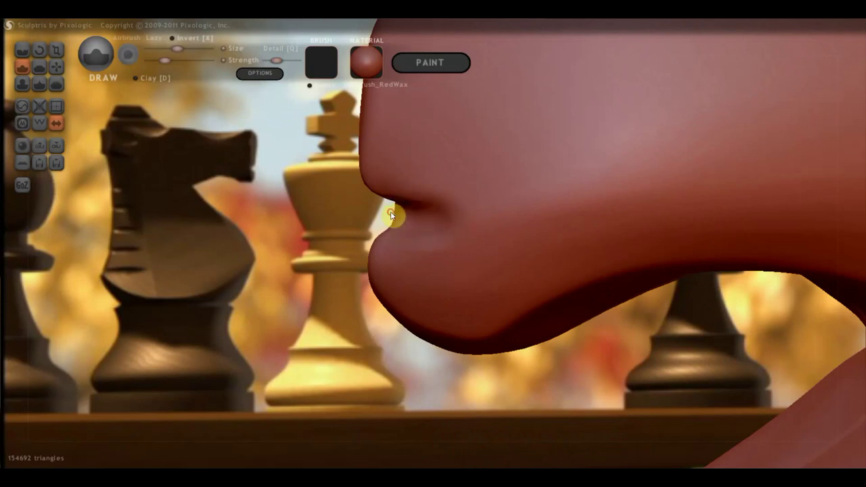
mouse_move(414, 218)
right_mouse_down()
mouse_move(457, 191)
mouse_move(444, 281)
mouse_move(562, 255)
mouse_move(522, 234)
mouse_move(533, 215)
right_mouse_up()
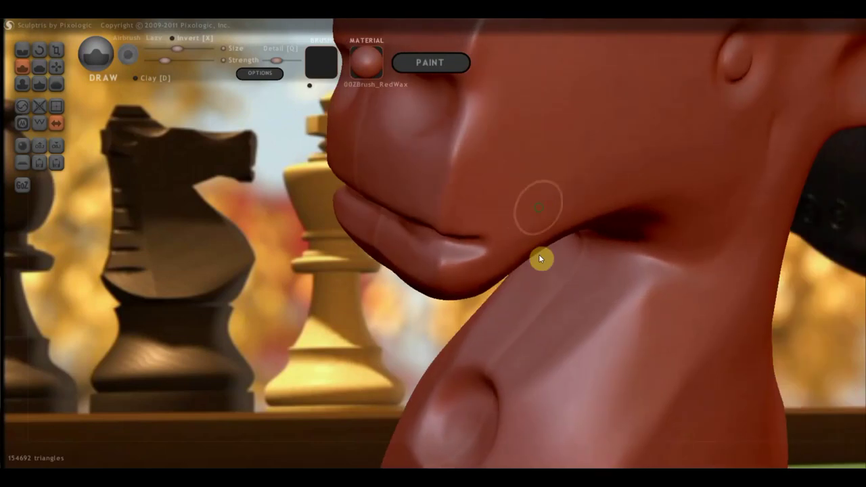
mouse_move(539, 254)
right_mouse_down()
mouse_move(531, 330)
mouse_move(458, 215)
right_mouse_up()
key("space")
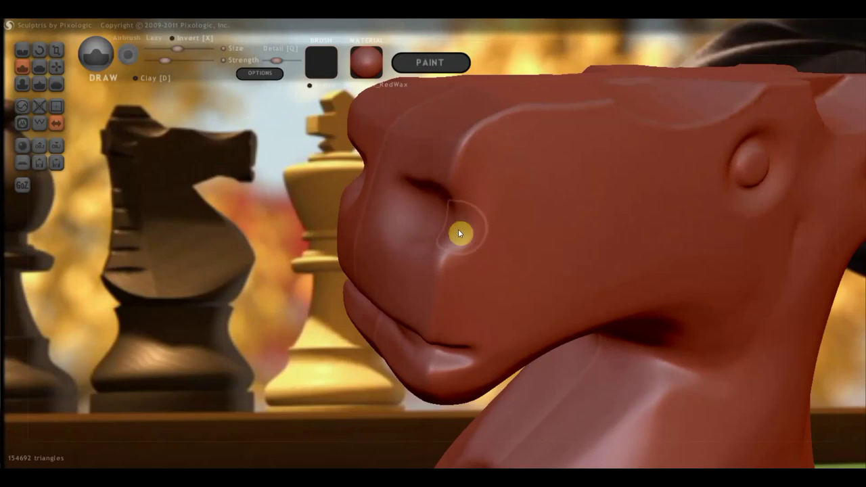
mouse_move(458, 229)
right_mouse_down()
mouse_move(537, 235)
mouse_move(586, 226)
right_mouse_up()
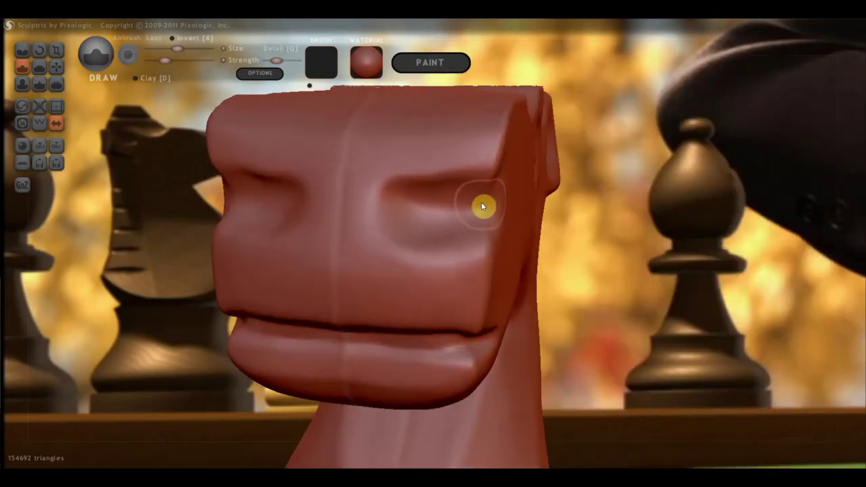
Deepen the Crease lines above and below the right eye.
left_click(23, 51)
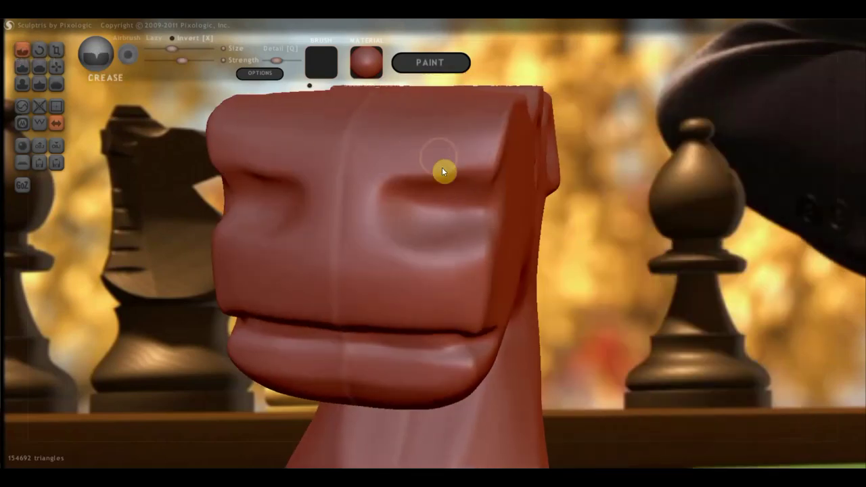
left_click_drag(486, 190, 389, 206)
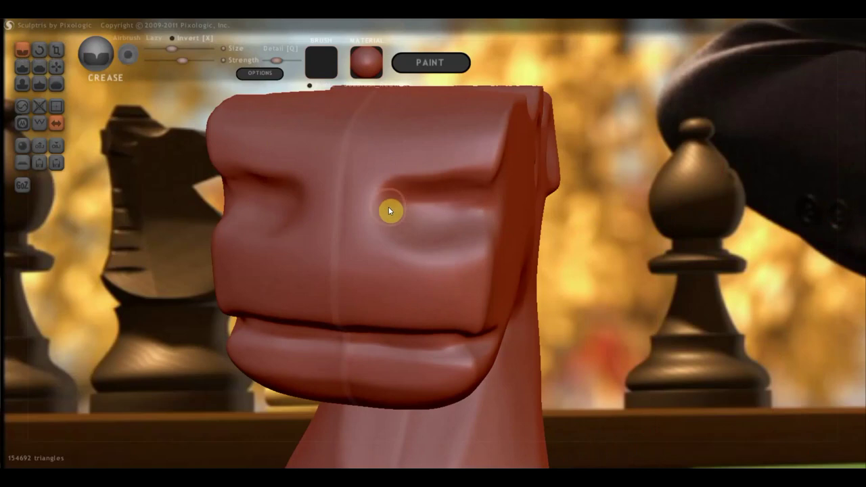
mouse_move(476, 194)
left_mouse_down()
mouse_move(378, 200)
mouse_move(413, 220)
mouse_move(489, 237)
left_mouse_up()
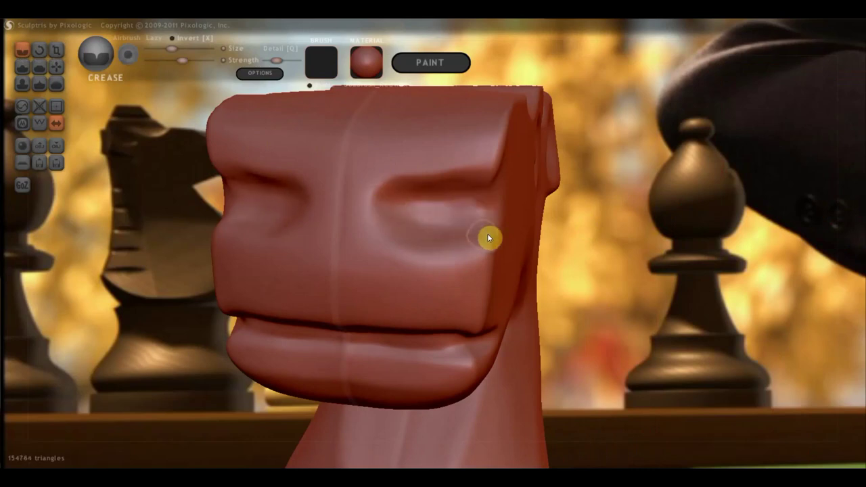
left_click_drag(389, 218, 483, 237)
right_click_drag(334, 212, 313, 199)
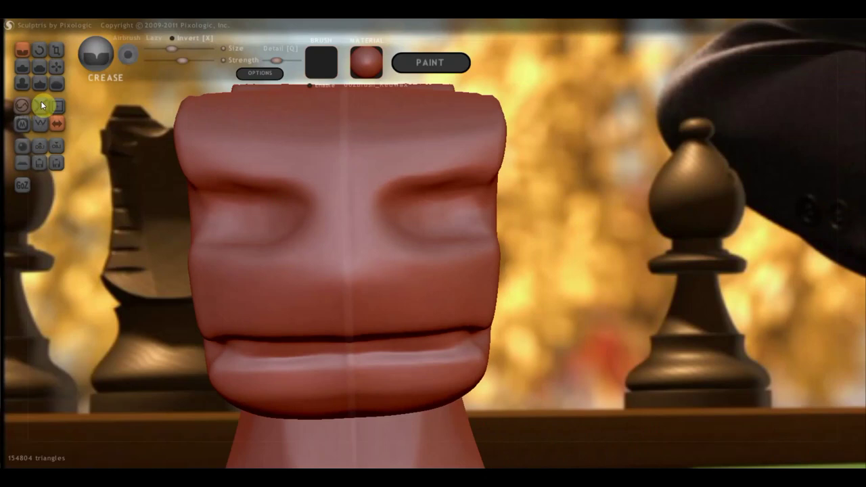
With Grab, smooth the dent below the left eye and reshape the mirrored eye crease.
left_click(57, 66)
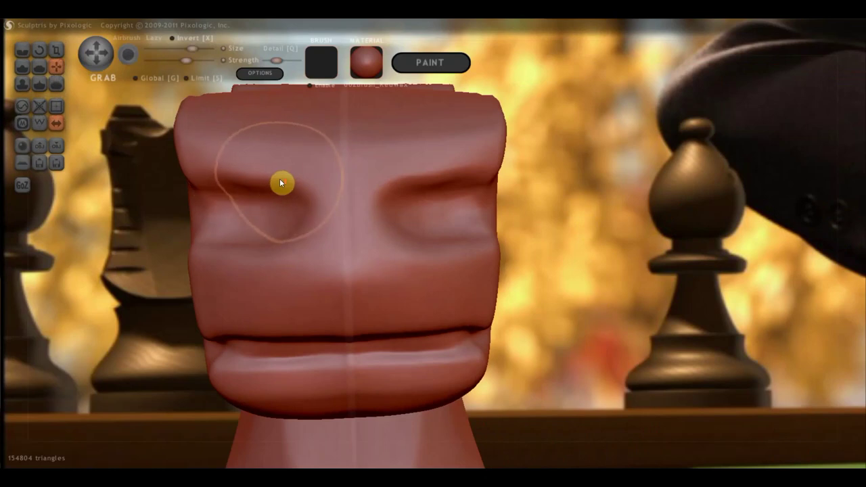
scroll(279, 179, "up", 2)
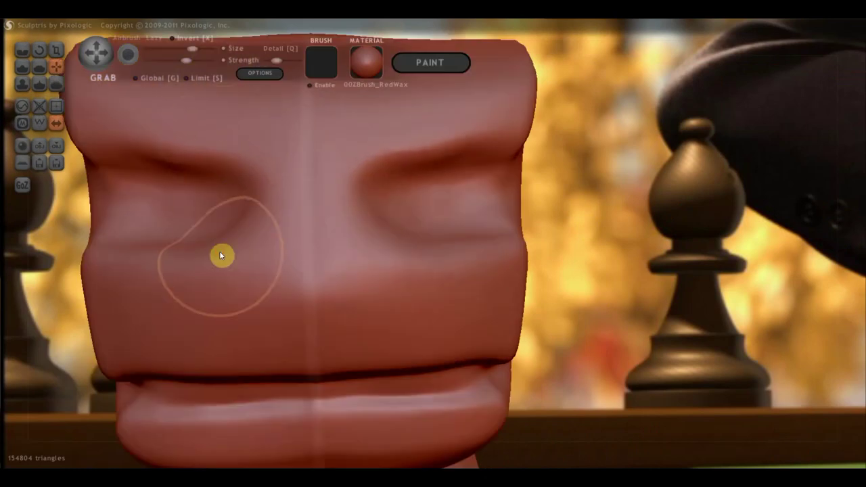
mouse_move(219, 240)
left_mouse_down()
mouse_move(219, 232)
mouse_move(187, 253)
left_mouse_up()
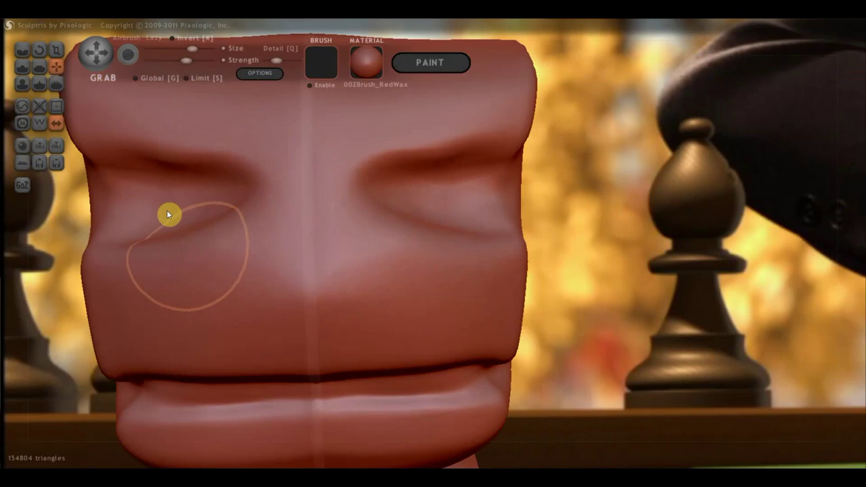
mouse_move(162, 171)
left_mouse_down()
mouse_move(165, 159)
mouse_move(156, 167)
mouse_move(174, 158)
left_mouse_up()
scroll(433, 223, "down", 3)
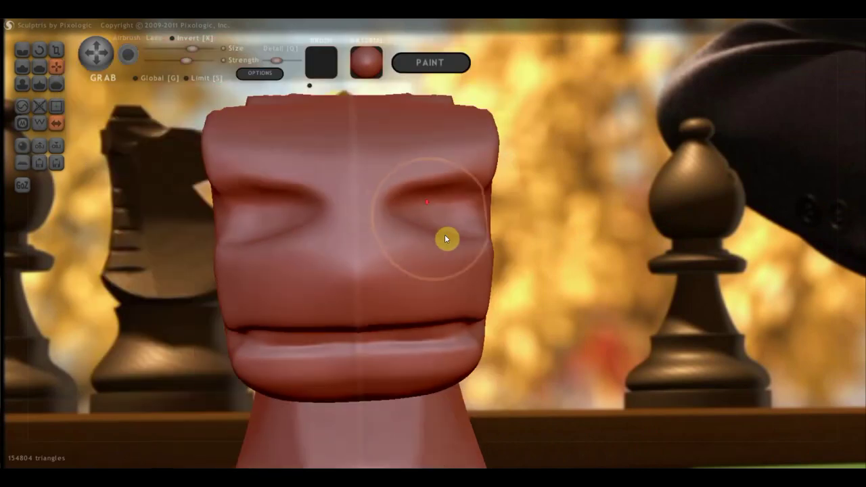
scroll(452, 240, "down", 2)
Pull the left side and lower-right bulge of the body outward into a wider base.
mouse_move(452, 237)
right_mouse_down()
mouse_move(343, 244)
mouse_move(290, 234)
right_mouse_up()
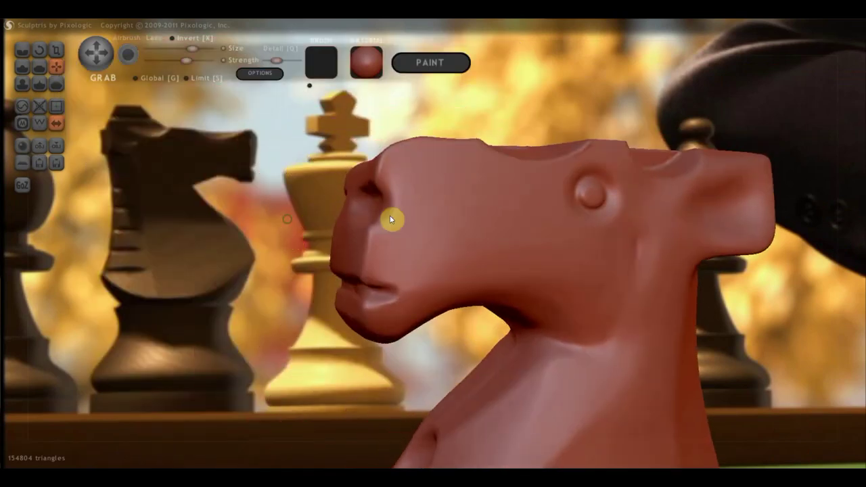
scroll(359, 207, "up", 2)
scroll(360, 208, "up", 2)
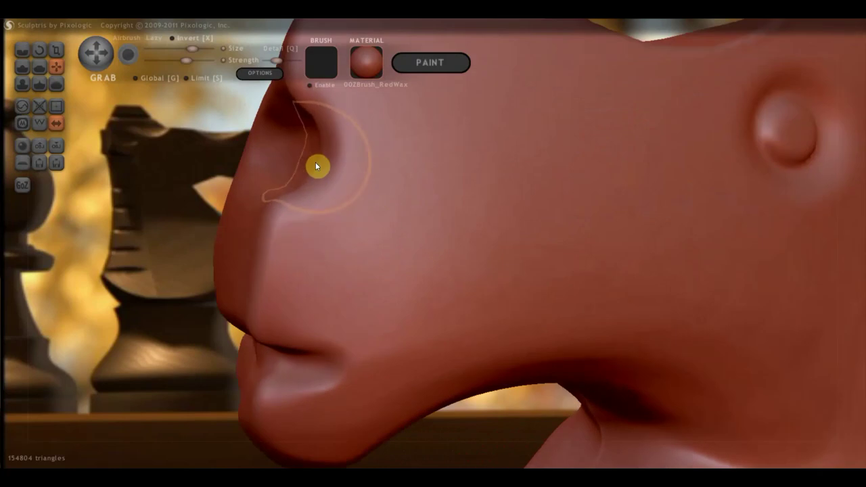
mouse_move(267, 230)
right_mouse_down()
mouse_move(313, 314)
mouse_move(295, 316)
mouse_move(457, 284)
mouse_move(527, 287)
mouse_move(435, 289)
mouse_move(496, 283)
right_mouse_up()
scroll(295, 317, "down", 5)
scroll(456, 285, "down", 3)
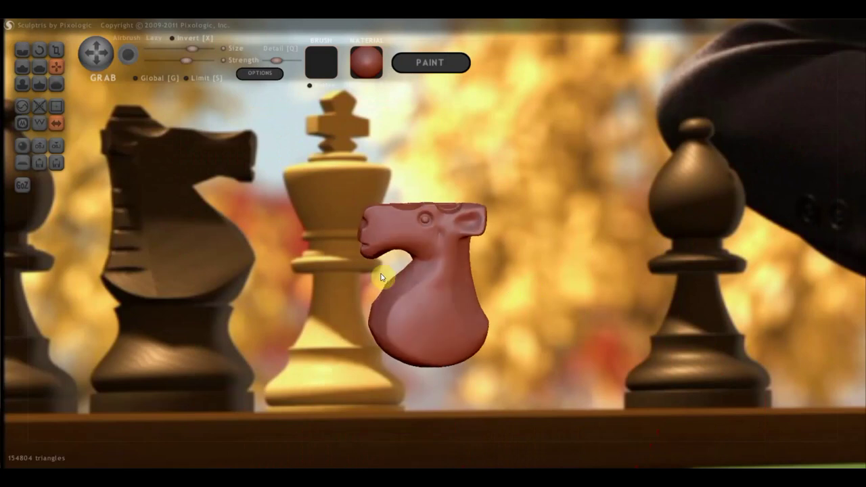
middle_click_drag(528, 273, 466, 240)
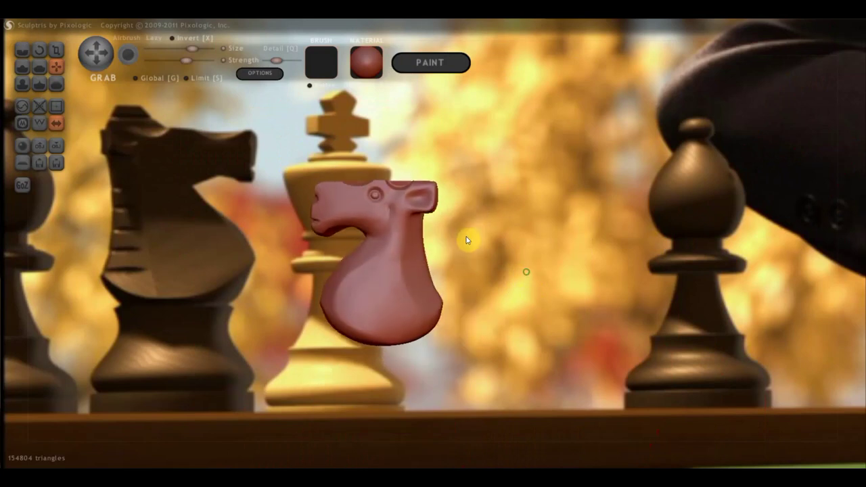
scroll(460, 251, "up", 2)
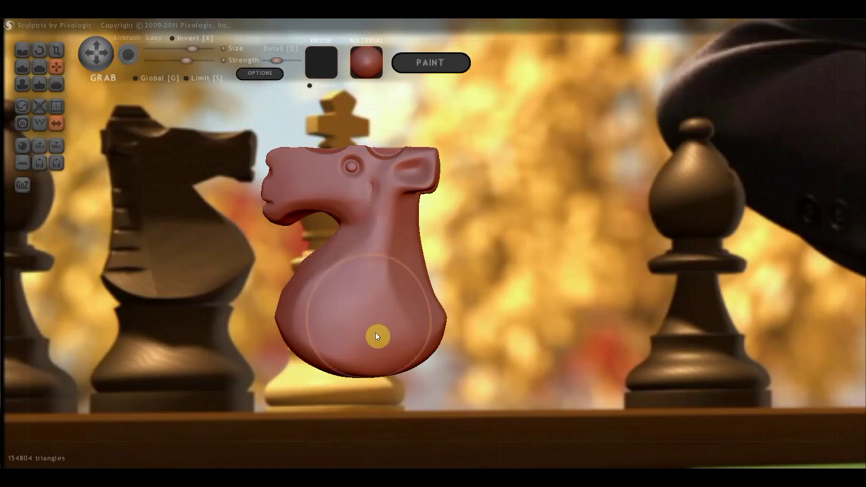
scroll(285, 329, "up", 2)
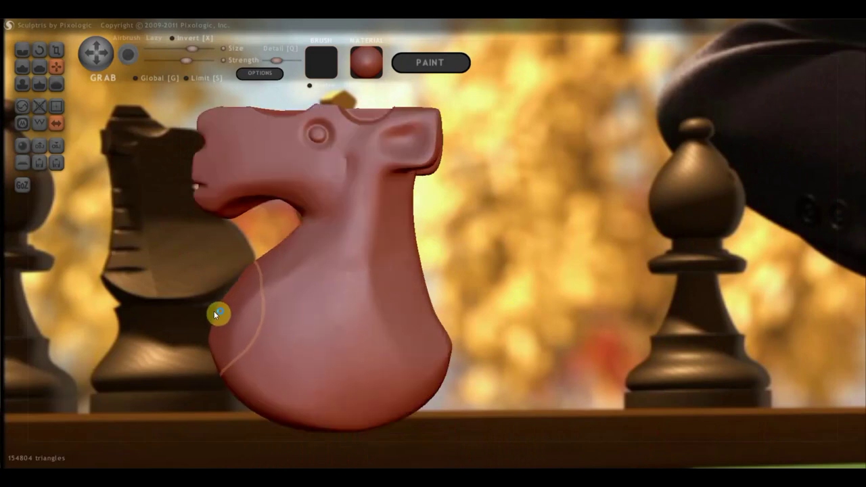
left_click_drag(218, 314, 214, 312)
scroll(223, 309, "down", 2)
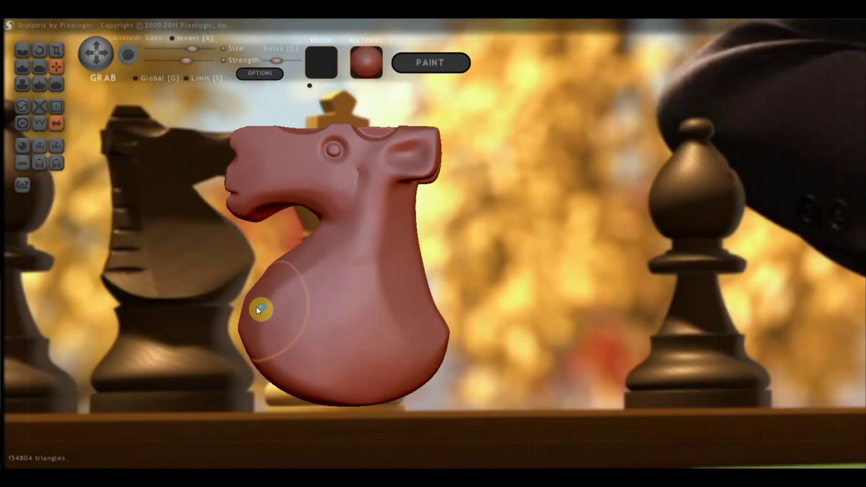
scroll(268, 293, "up", 2)
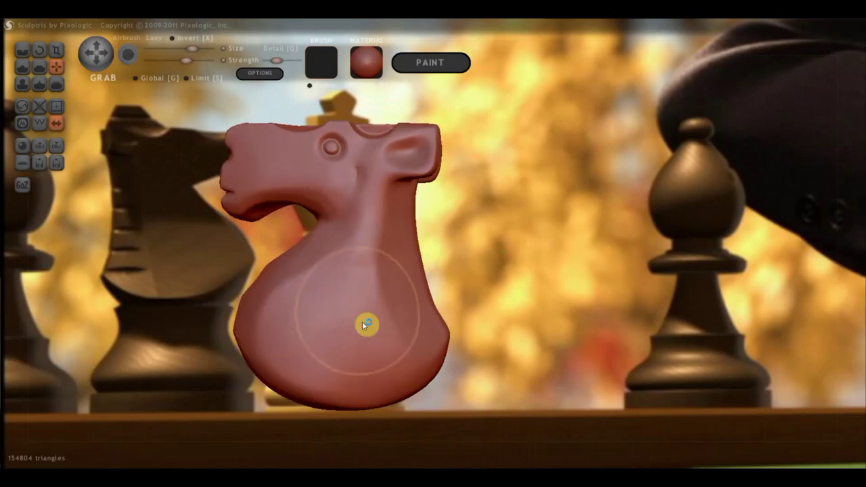
mouse_move(419, 343)
left_mouse_down()
mouse_move(443, 352)
mouse_move(446, 343)
left_mouse_up()
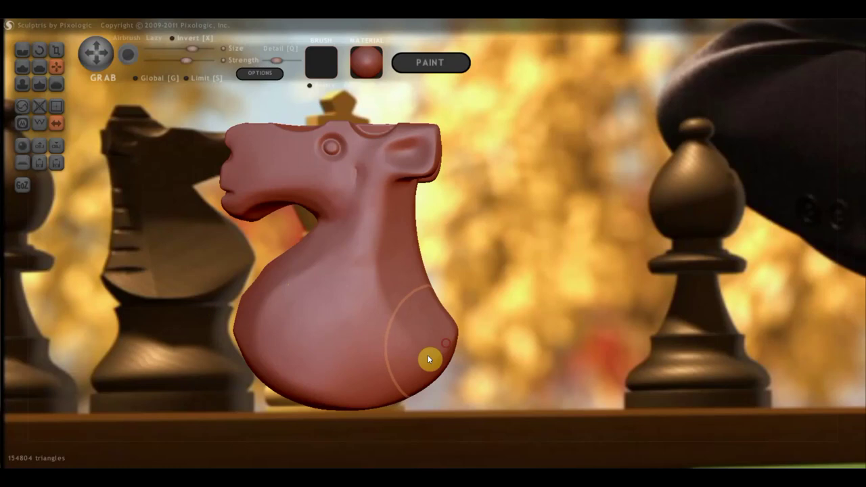
right_click_drag(397, 362, 128, 302)
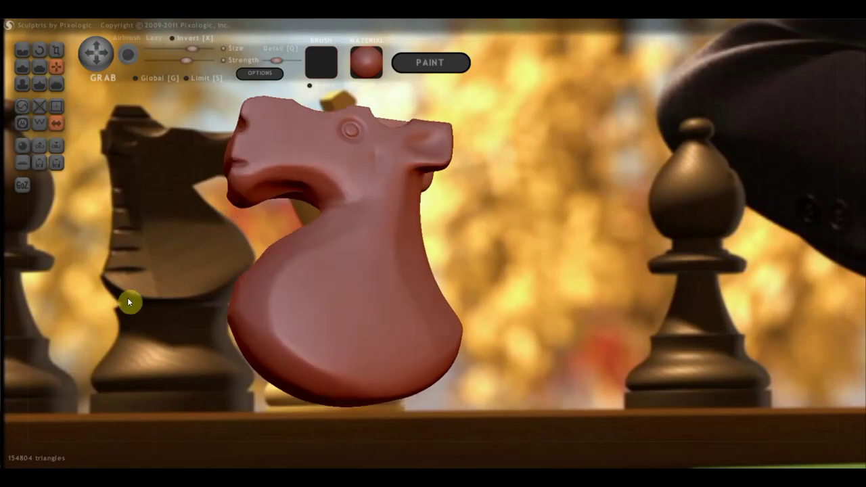
With the Flatten brush, flatten the knight's rounded lower body.
left_click(39, 66)
mouse_move(145, 176)
right_mouse_down()
mouse_move(371, 386)
mouse_move(340, 367)
mouse_move(375, 360)
right_mouse_up()
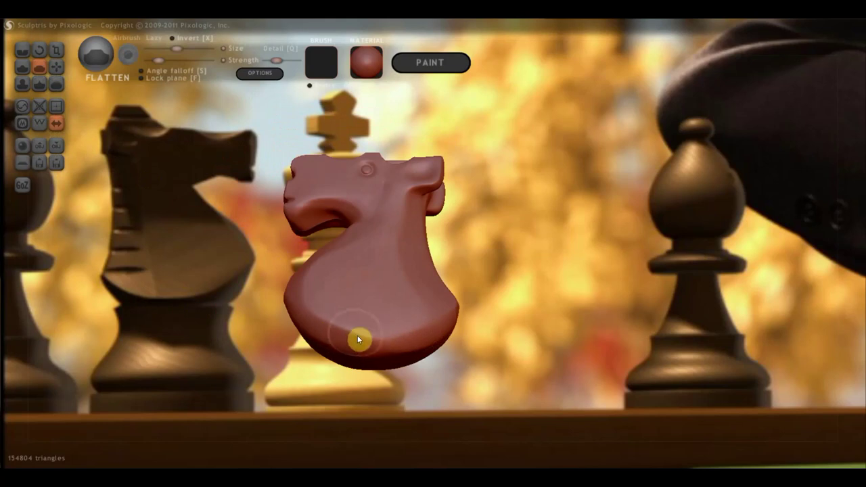
mouse_move(430, 330)
left_mouse_down()
mouse_move(344, 339)
mouse_move(308, 331)
left_mouse_up()
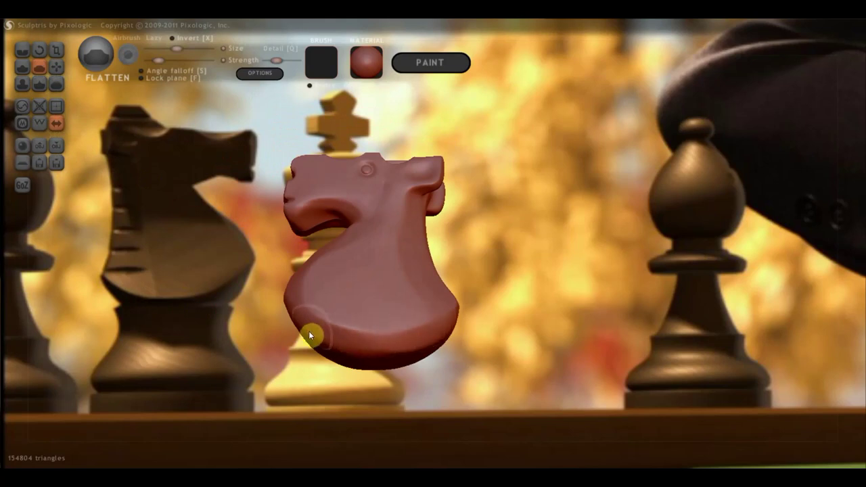
mouse_move(364, 343)
left_mouse_down()
mouse_move(425, 343)
mouse_move(456, 329)
mouse_move(397, 344)
mouse_move(323, 341)
mouse_move(300, 362)
mouse_move(467, 362)
left_mouse_up()
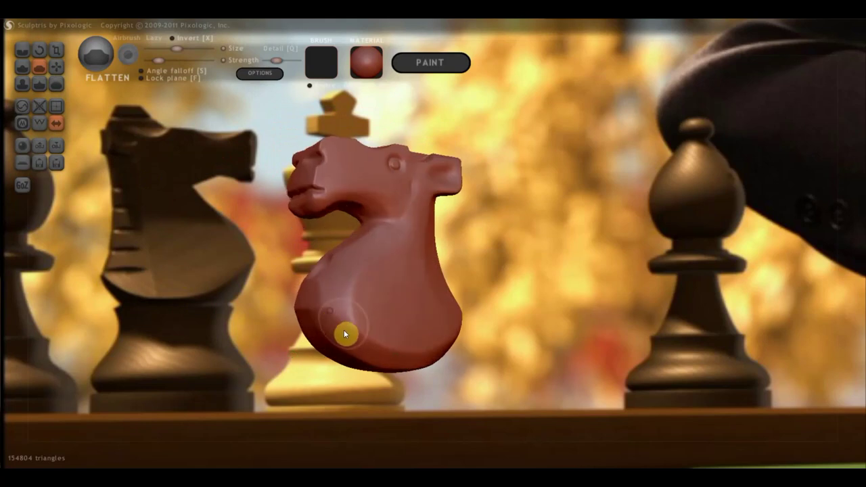
Smooth away the small dimple on the neck.
left_click_drag(427, 361, 299, 312)
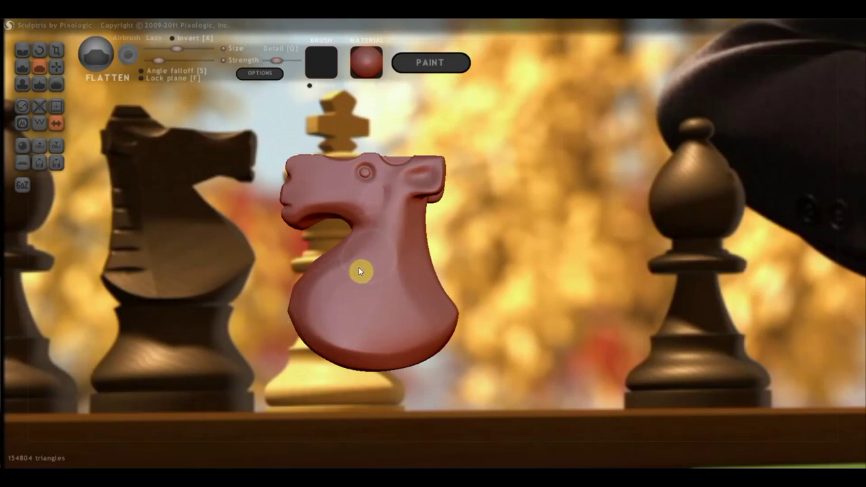
left_click(376, 241)
left_click_drag(383, 239, 412, 332)
mouse_move(396, 324)
left_mouse_down()
mouse_move(332, 329)
mouse_move(340, 314)
left_mouse_up()
Tilt the view up to the ear and flatten its surface.
scroll(494, 323, "up", 3)
right_click_drag(456, 292, 453, 215)
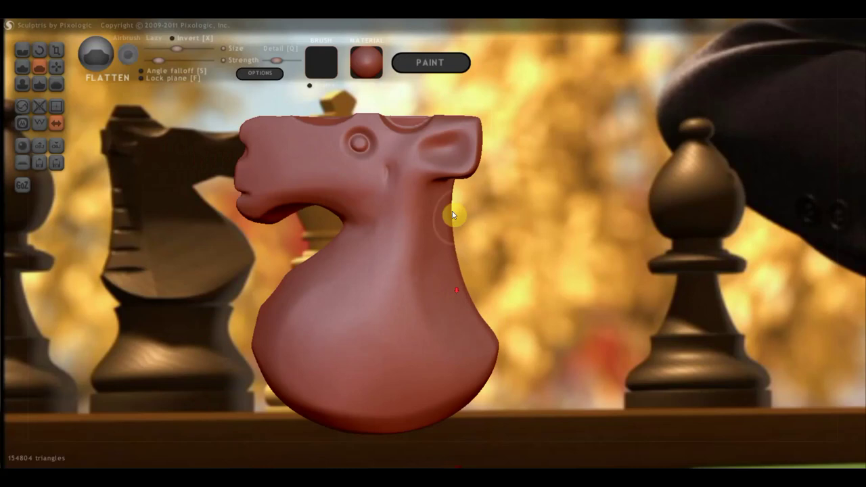
mouse_move(454, 215)
left_mouse_down()
mouse_move(441, 179)
mouse_move(468, 133)
mouse_move(458, 130)
left_mouse_up()
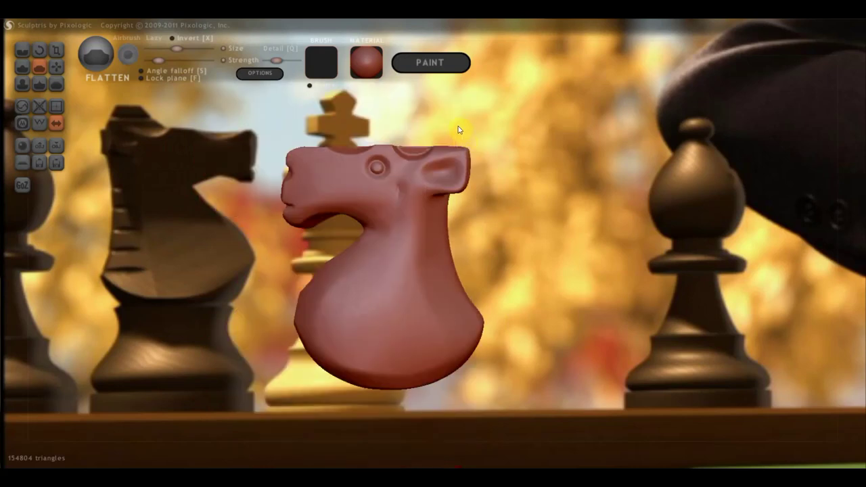
scroll(458, 130, "up", 3)
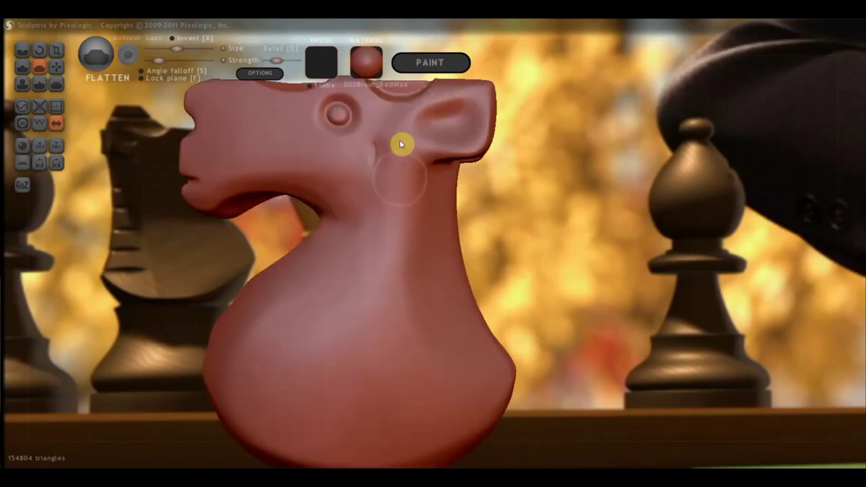
right_click_drag(396, 142, 438, 152)
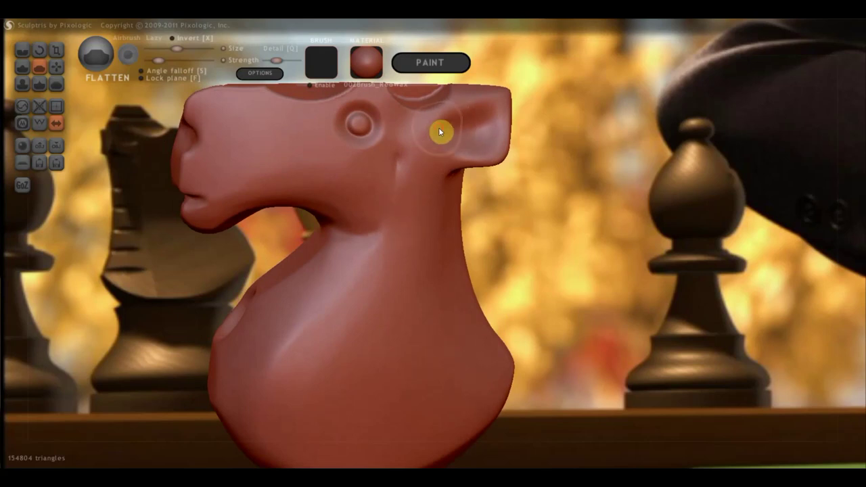
mouse_move(440, 132)
left_mouse_down()
mouse_move(497, 107)
mouse_move(502, 130)
mouse_move(483, 155)
mouse_move(458, 159)
mouse_move(334, 306)
mouse_move(288, 248)
mouse_move(274, 252)
mouse_move(380, 241)
mouse_move(356, 244)
mouse_move(344, 233)
left_mouse_up()
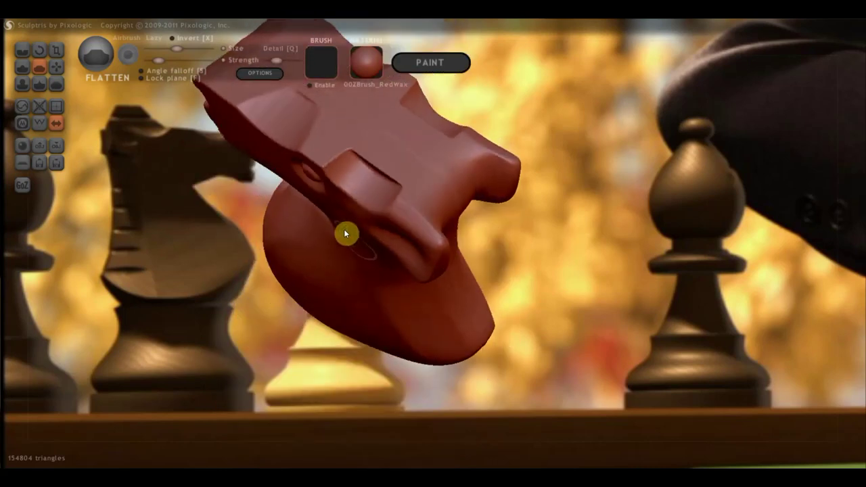
With Grab, pull both shoulders outward symmetrically.
left_click(56, 66)
left_click_drag(201, 99, 341, 136)
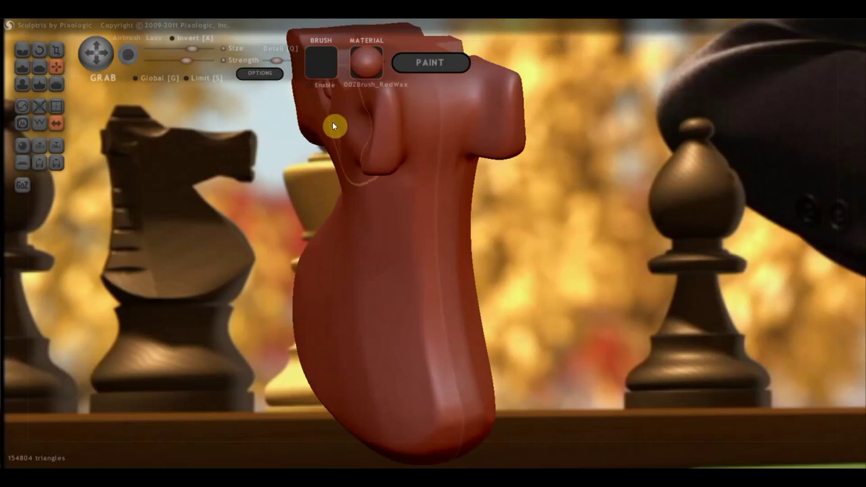
mouse_move(555, 169)
left_mouse_down()
mouse_move(561, 274)
mouse_move(522, 296)
mouse_move(499, 290)
mouse_move(422, 306)
left_mouse_up()
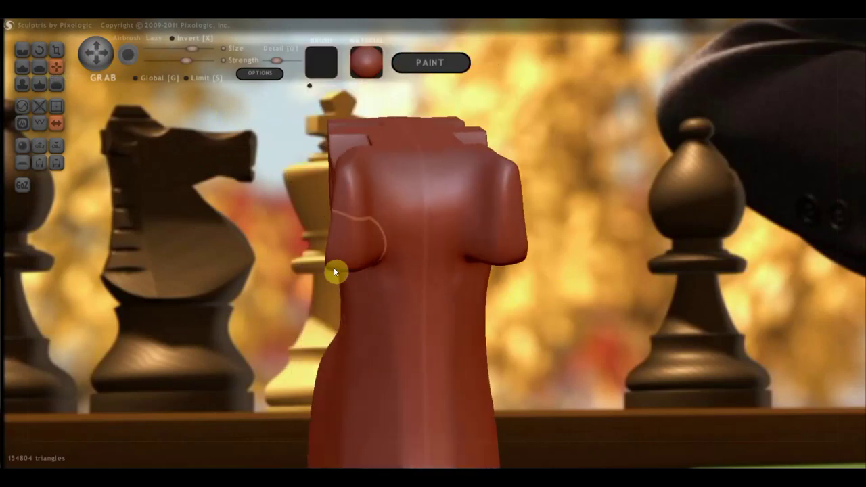
mouse_move(340, 271)
left_mouse_down()
mouse_move(393, 277)
mouse_move(470, 265)
mouse_move(362, 255)
left_mouse_up()
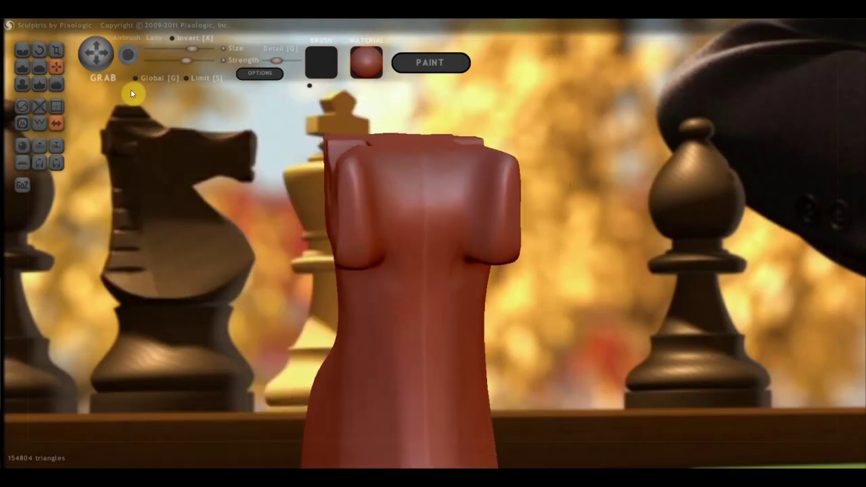
Flatten a vertical plane down the shoulder surfaces.
left_click(39, 66)
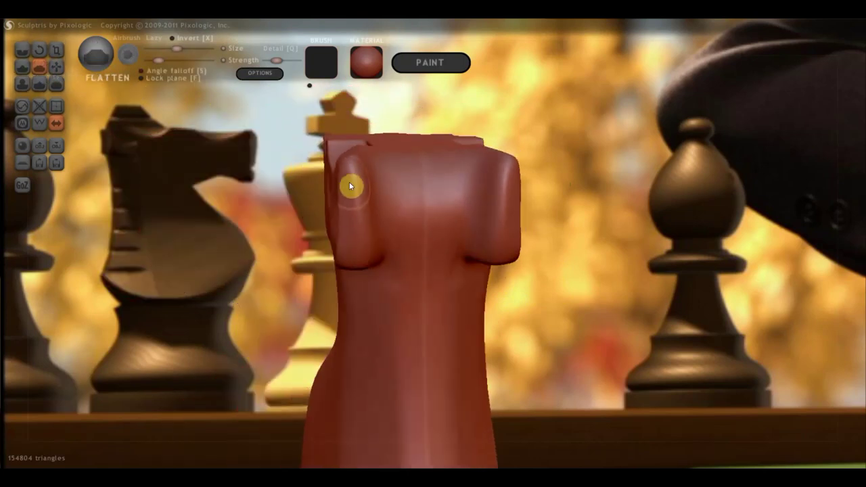
mouse_move(359, 214)
left_mouse_down()
mouse_move(355, 187)
mouse_move(358, 250)
mouse_move(337, 245)
mouse_move(362, 220)
mouse_move(347, 177)
mouse_move(351, 250)
left_mouse_up()
mouse_move(369, 240)
right_mouse_down()
mouse_move(419, 298)
mouse_move(355, 226)
right_mouse_up()
mouse_move(355, 226)
left_mouse_down()
mouse_move(348, 209)
mouse_move(344, 224)
mouse_move(386, 201)
mouse_move(348, 199)
mouse_move(352, 207)
left_mouse_up()
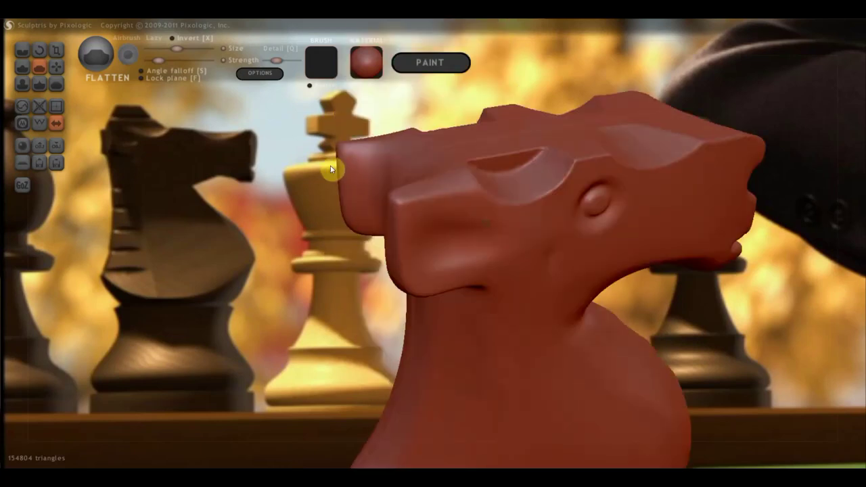
Turn the knight three-quarter and position it over the photo's dark knight.
left_click_drag(331, 170, 287, 145)
scroll(539, 330, "down", 3)
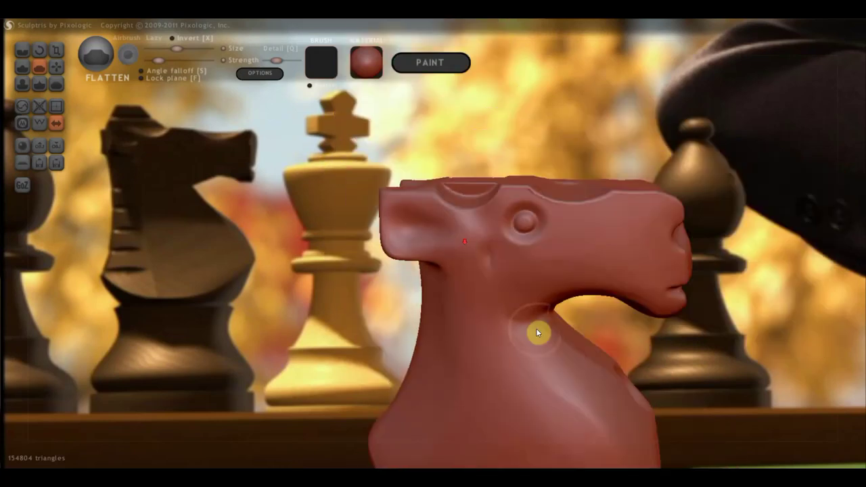
scroll(557, 329, "down", 2)
left_click_drag(557, 328, 421, 311, "alt")
mouse_move(496, 317)
left_mouse_down()
mouse_move(465, 291)
mouse_move(513, 293)
mouse_move(379, 292)
mouse_move(499, 285)
mouse_move(513, 299)
mouse_move(487, 264)
mouse_move(270, 242)
left_mouse_up()
scroll(513, 300, "down", 2)
scroll(270, 242, "up", 1)
scroll(306, 248, "up", 1)
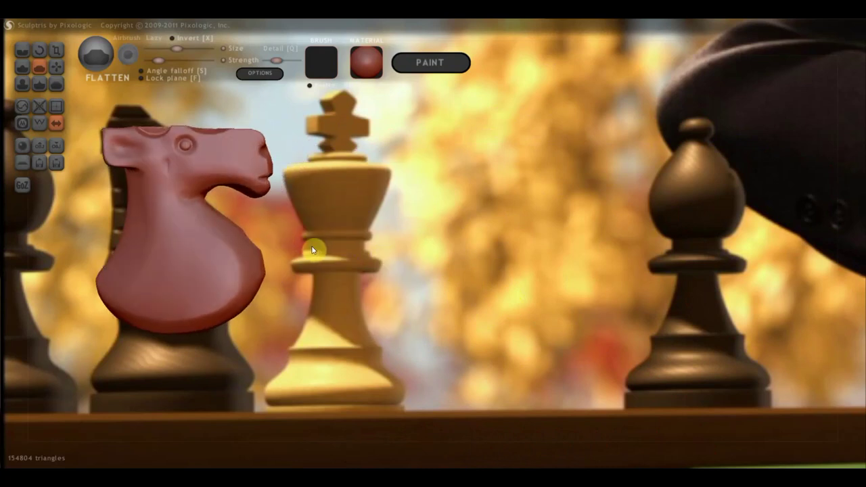
left_click_drag(364, 276, 355, 266, "alt")
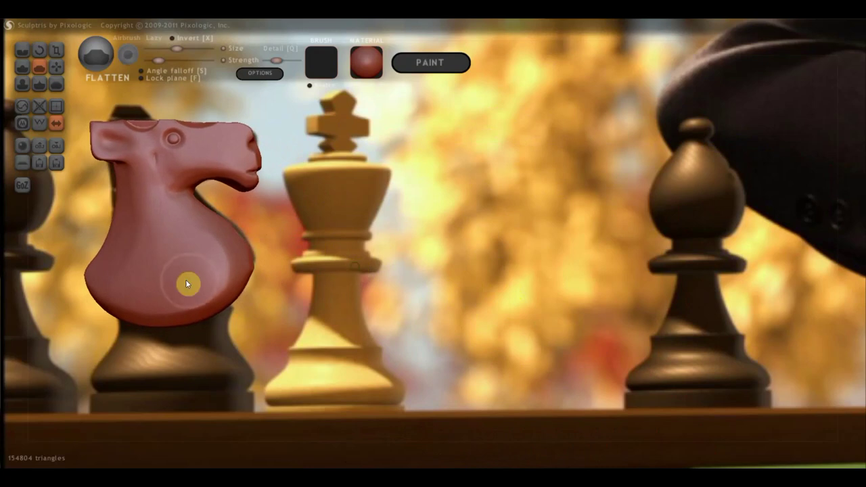
Select Grab with lowered strength and a slightly reduced brush size.
left_click(57, 66)
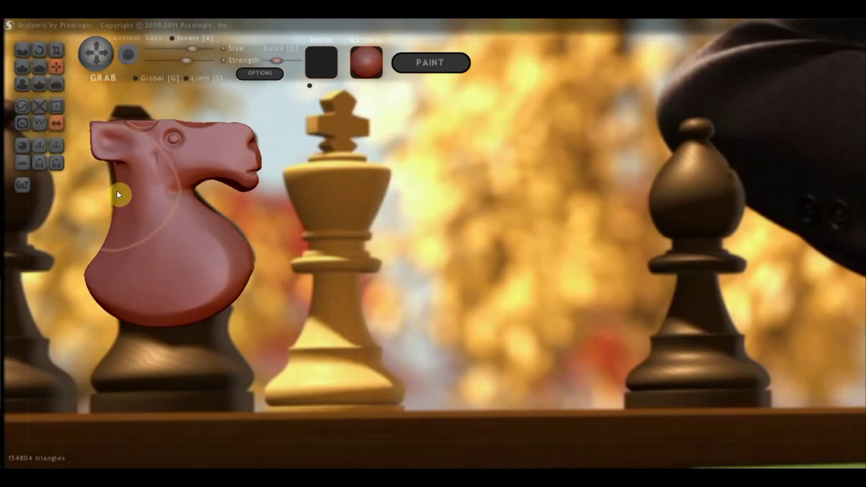
left_click(164, 60)
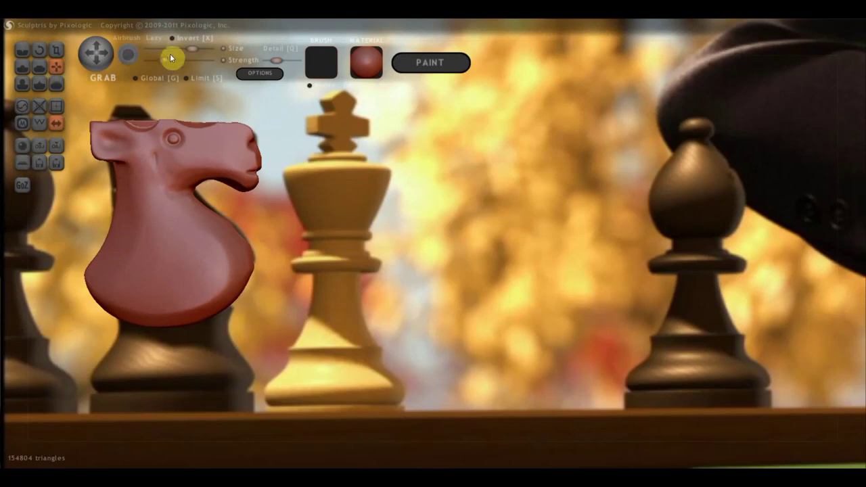
left_click(172, 48)
left_click(182, 50)
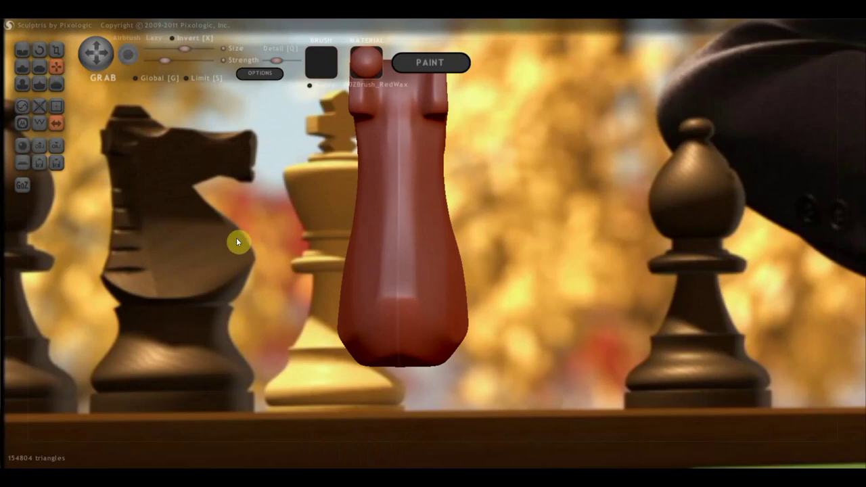
Rotate the model to a front view with the horse head facing right.
mouse_move(300, 314)
left_mouse_down()
mouse_move(329, 315)
mouse_move(309, 332)
mouse_move(339, 335)
mouse_move(334, 381)
left_mouse_up()
mouse_move(463, 386)
left_mouse_down()
mouse_move(433, 378)
mouse_move(456, 355)
mouse_move(485, 358)
mouse_move(454, 352)
mouse_move(499, 342)
mouse_move(477, 339)
mouse_move(471, 329)
mouse_move(469, 314)
mouse_move(483, 306)
left_mouse_up()
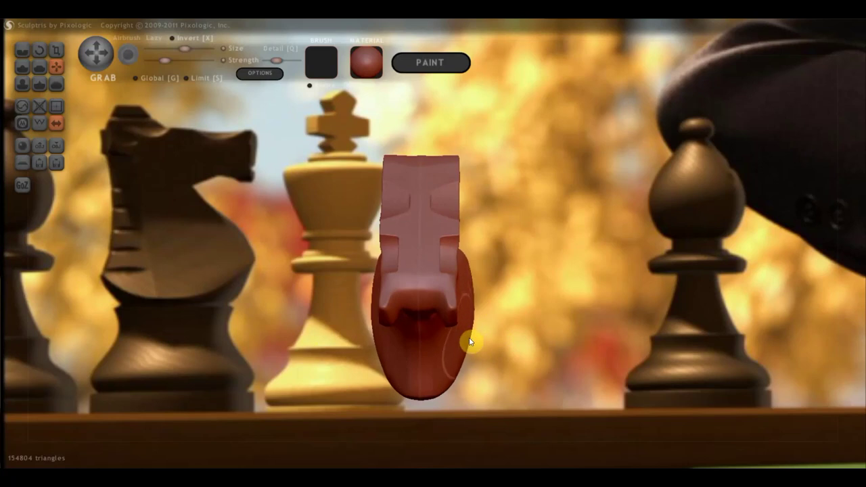
mouse_move(462, 332)
left_mouse_down()
mouse_move(377, 300)
mouse_move(182, 275)
mouse_move(195, 269)
mouse_move(244, 305)
mouse_move(379, 344)
mouse_move(401, 397)
mouse_move(381, 386)
left_mouse_up()
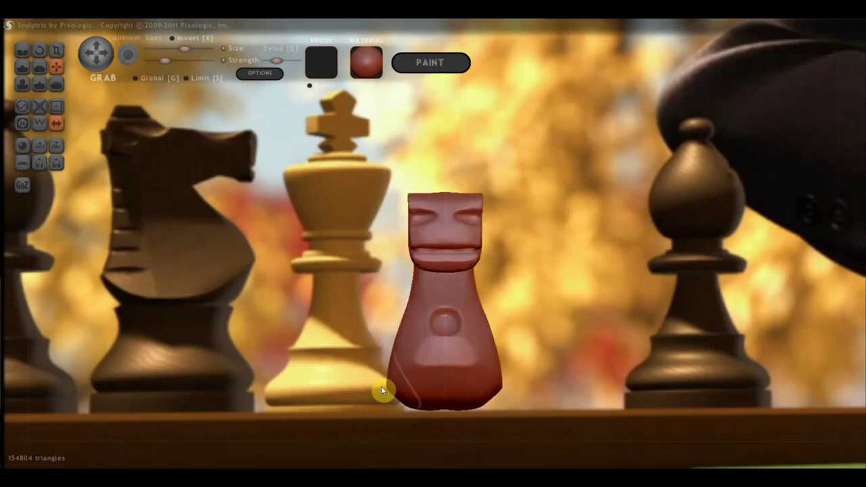
scroll(397, 342, "up", 2)
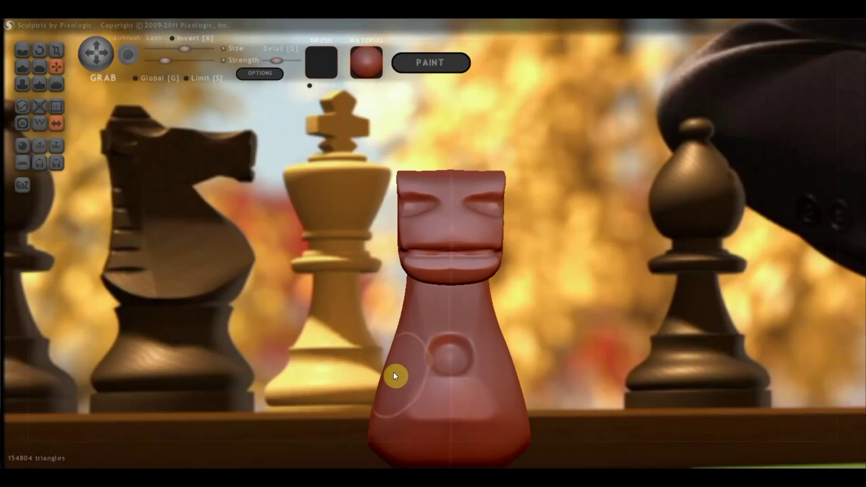
mouse_move(393, 371)
right_mouse_down()
mouse_move(491, 381)
mouse_move(436, 406)
mouse_move(398, 395)
right_mouse_up()
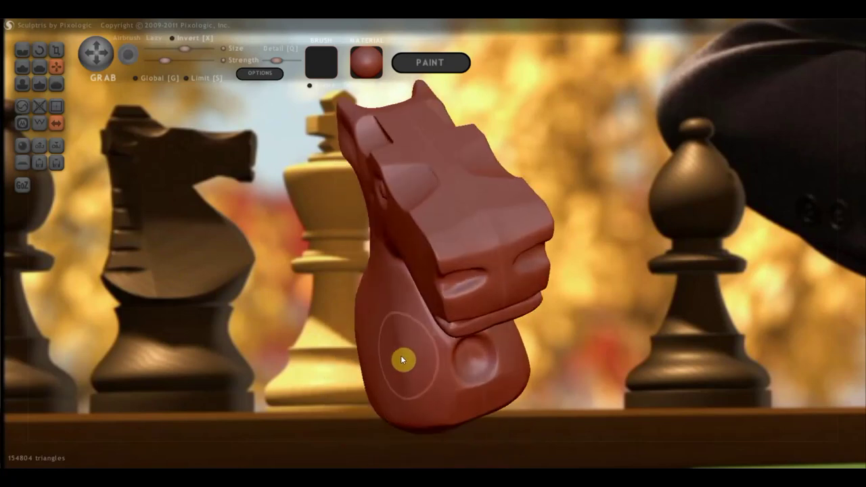
mouse_move(406, 357)
right_mouse_down()
mouse_move(498, 330)
mouse_move(451, 354)
mouse_move(501, 361)
mouse_move(492, 400)
mouse_move(395, 397)
mouse_move(331, 342)
right_mouse_up()
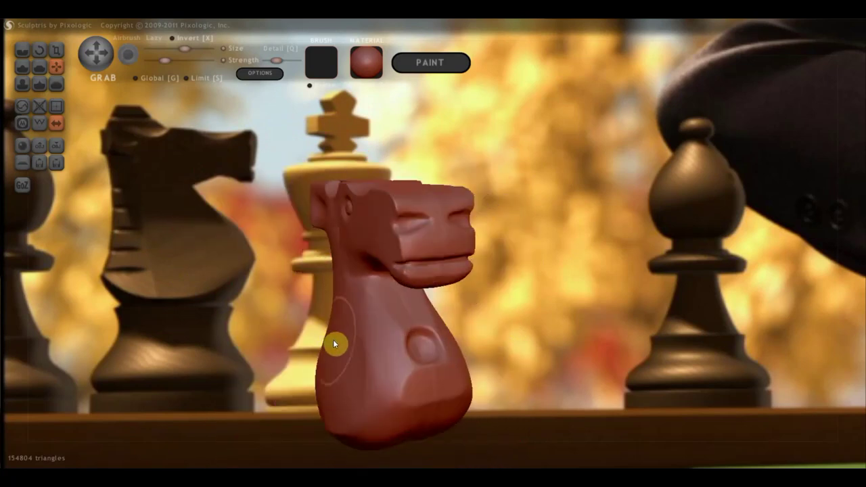
Flatten a facet into the side of the knight's neck.
left_click(39, 67)
mouse_move(81, 149)
right_mouse_down()
mouse_move(360, 338)
mouse_move(421, 307)
right_mouse_up()
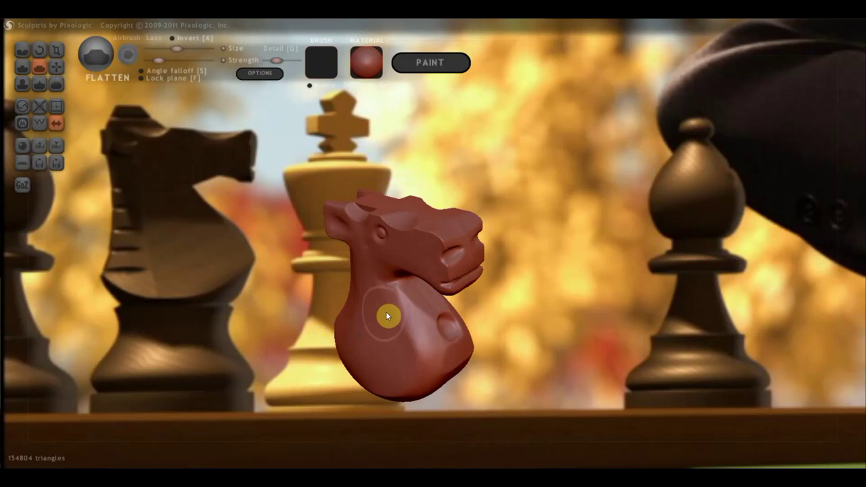
mouse_move(397, 339)
left_mouse_down()
mouse_move(406, 354)
mouse_move(396, 332)
mouse_move(411, 361)
left_mouse_up()
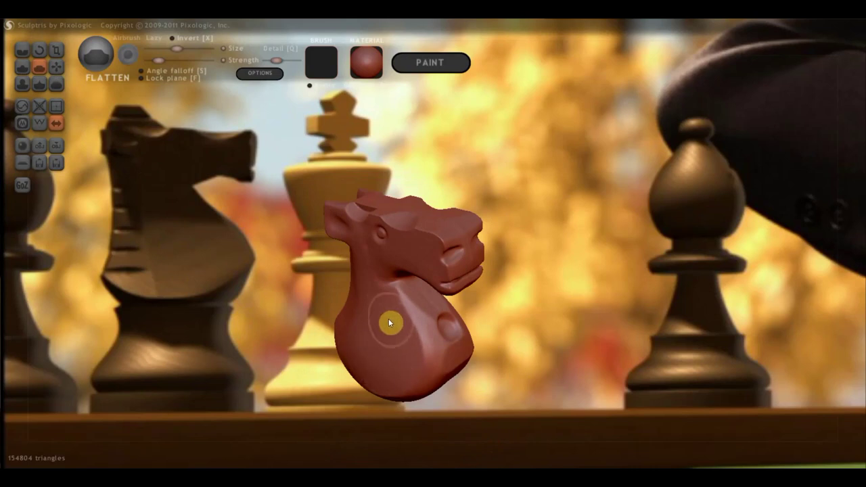
Turn the sculpt to a front view and centre it to review against the photo.
left_click_drag(325, 349, 393, 338)
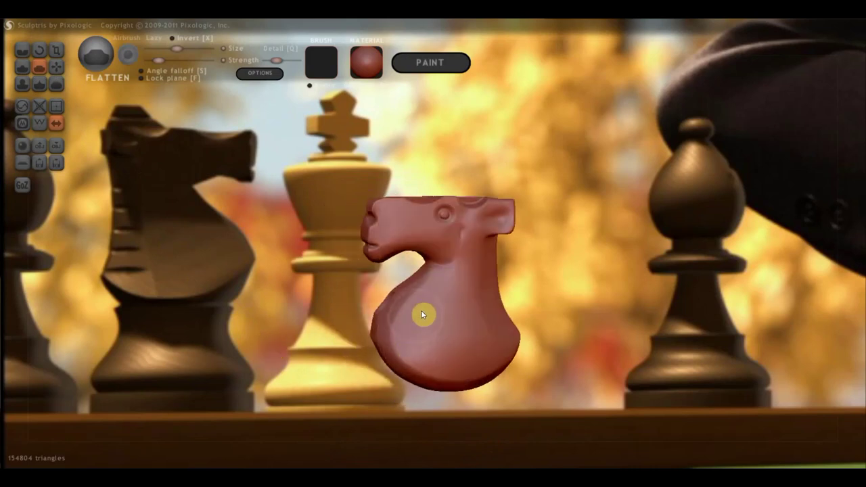
right_click_drag(465, 351, 498, 385)
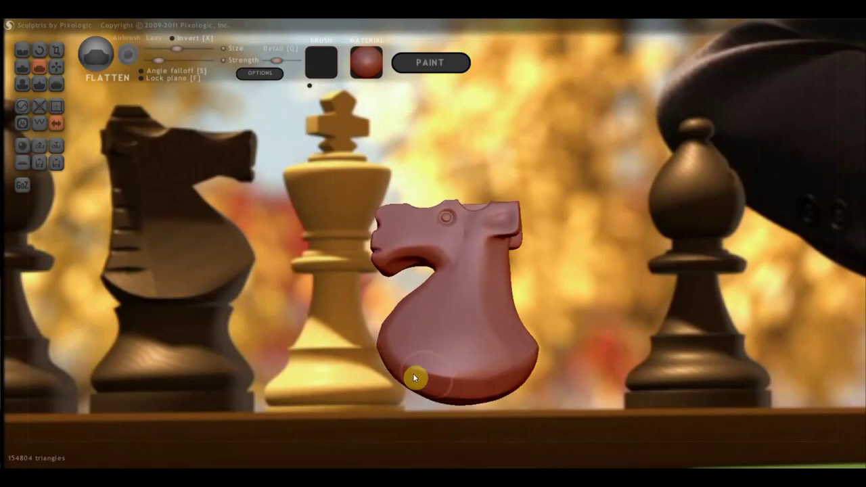
mouse_move(547, 364)
left_mouse_down()
mouse_move(435, 386)
mouse_move(479, 375)
mouse_move(630, 381)
mouse_move(514, 408)
mouse_move(501, 424)
mouse_move(491, 412)
mouse_move(657, 394)
mouse_move(673, 373)
mouse_move(712, 382)
mouse_move(516, 358)
mouse_move(731, 355)
mouse_move(510, 298)
mouse_move(510, 308)
mouse_move(447, 331)
mouse_move(526, 312)
mouse_move(395, 294)
mouse_move(429, 296)
mouse_move(414, 294)
mouse_move(336, 296)
mouse_move(349, 298)
left_mouse_up()
scroll(511, 308, "down", 2)
scroll(395, 293, "up", 2)
scroll(418, 296, "down", 2)
scroll(410, 306, "down", 1)
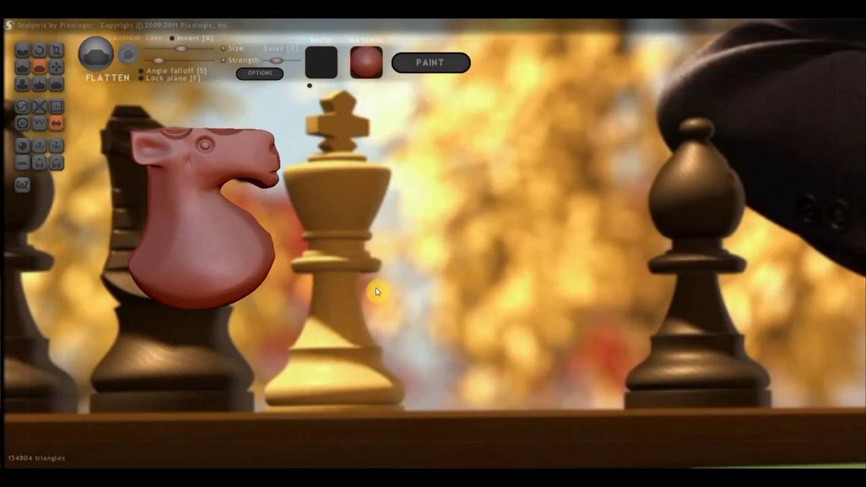
left_click_drag(377, 290, 567, 326)
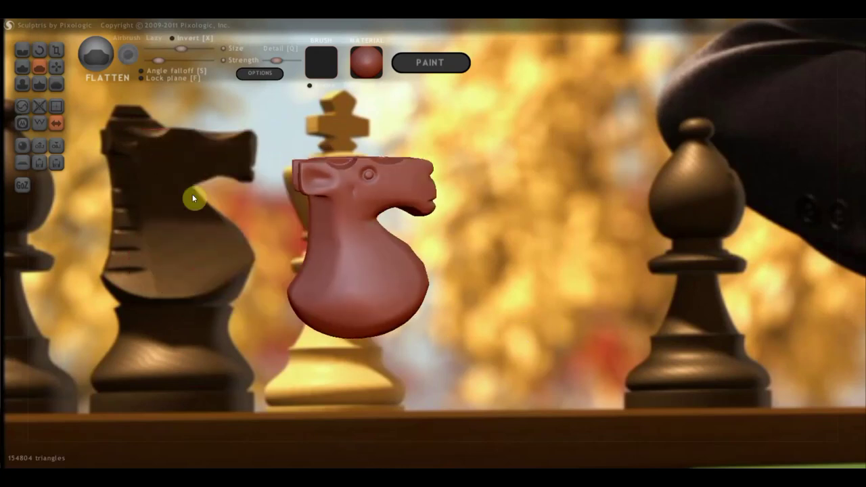
Export the sculpt to the desktop as Wavefront OBJ file 'конь'.
left_click(57, 150)
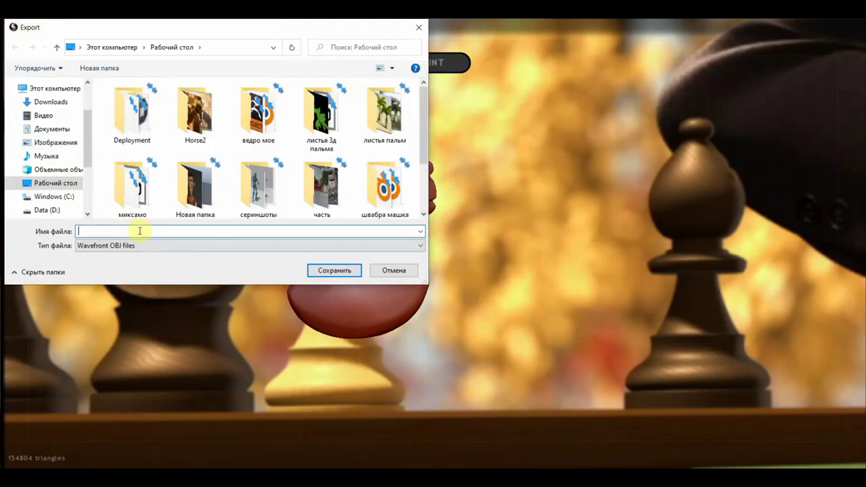
type("конь")
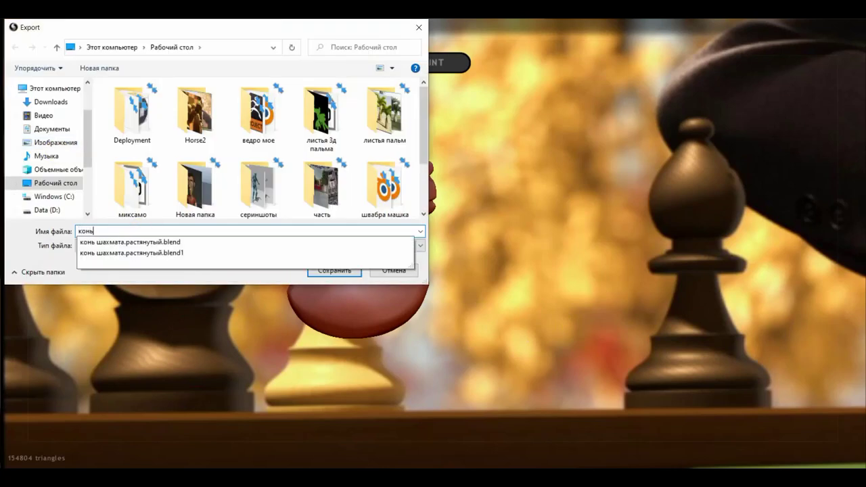
key("Return")
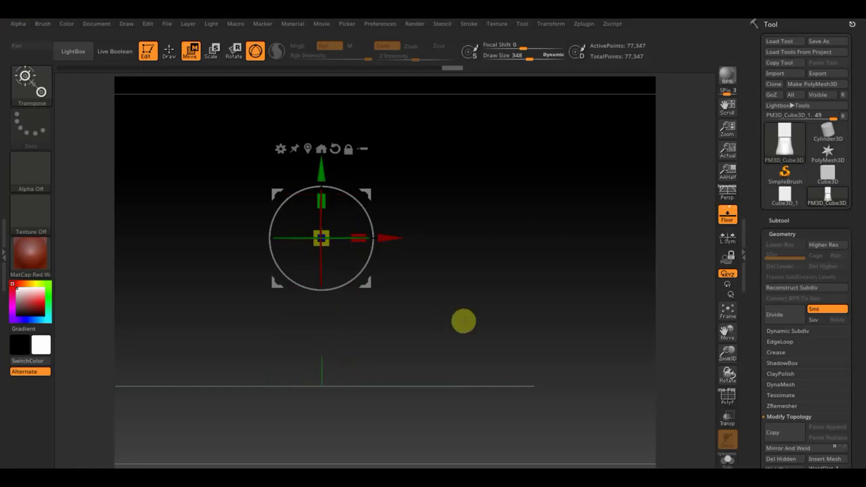
Import the 'конь' horse mesh into ZBrush and turn it to a side profile.
left_click(778, 75)
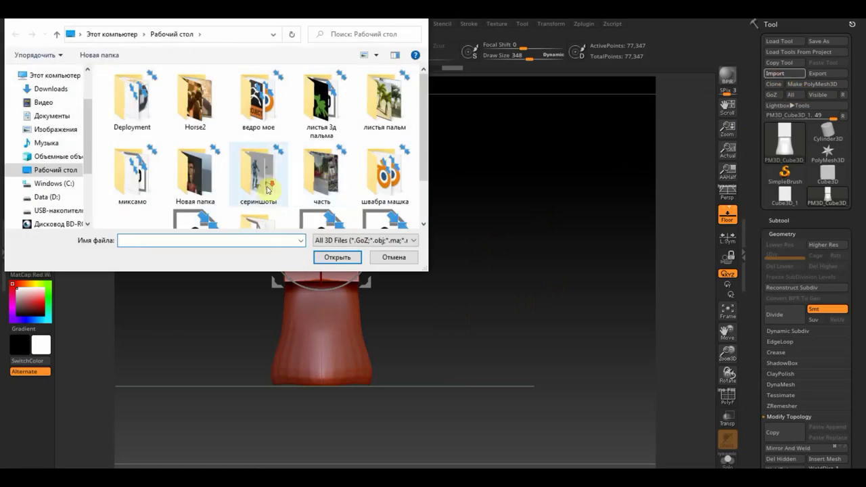
scroll(321, 178, "down", 1)
left_click(384, 193)
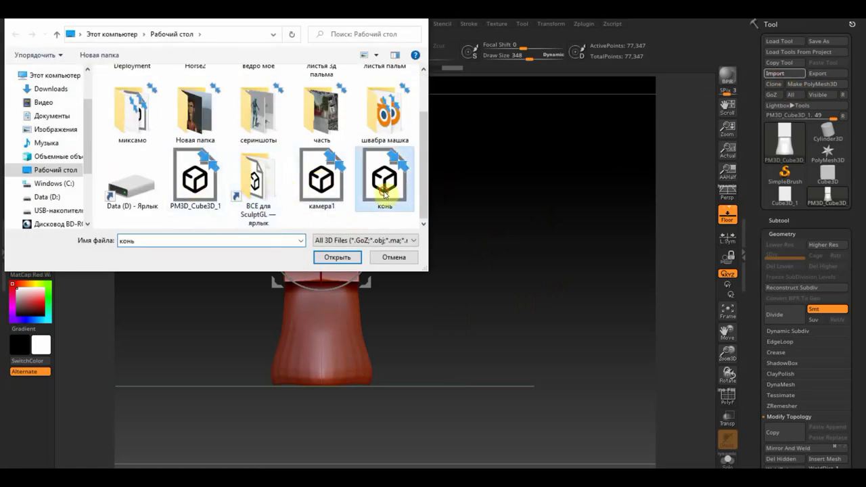
left_click(345, 259)
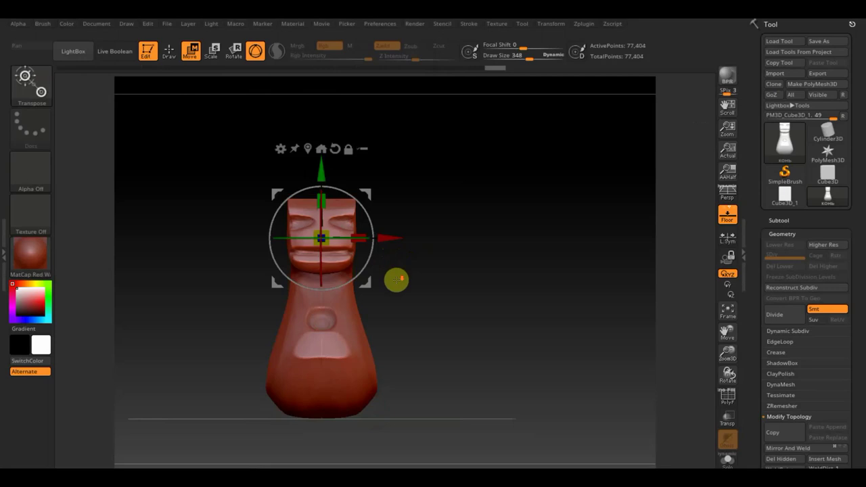
mouse_move(426, 296)
left_mouse_down()
mouse_move(505, 311)
mouse_move(354, 323)
mouse_move(474, 321)
left_mouse_up()
key("space")
left_click_drag(474, 286, 493, 259)
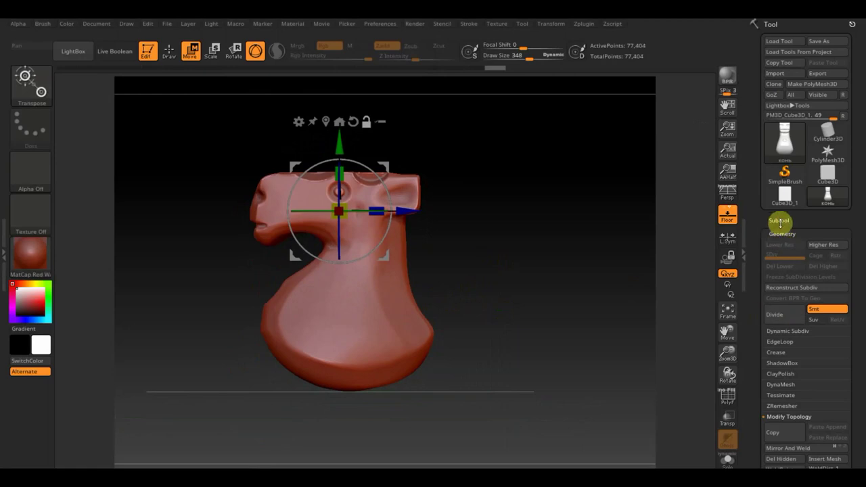
Append a Cube3D subtool and make it the active subtool.
left_click(779, 221)
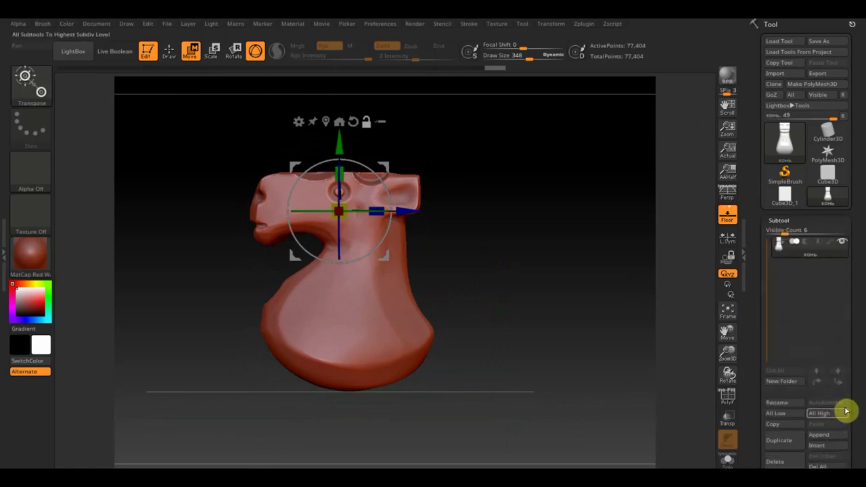
left_click_drag(860, 406, 863, 366)
left_click(827, 389)
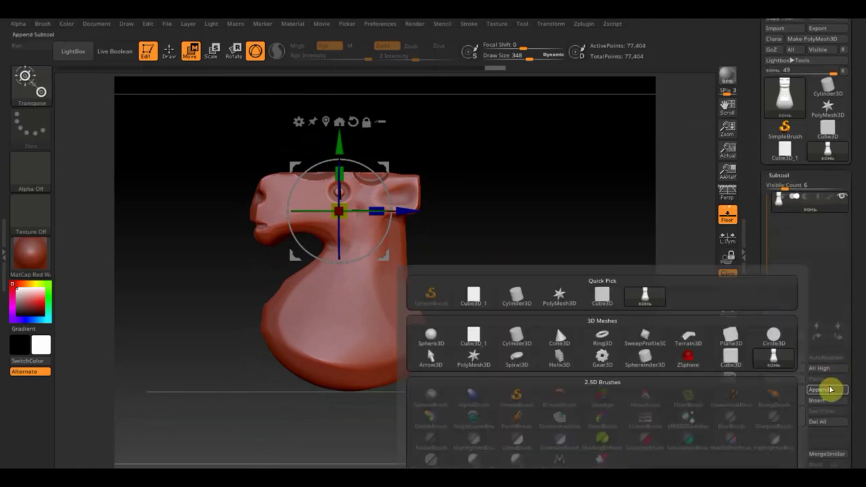
left_click(474, 341)
mouse_move(806, 224)
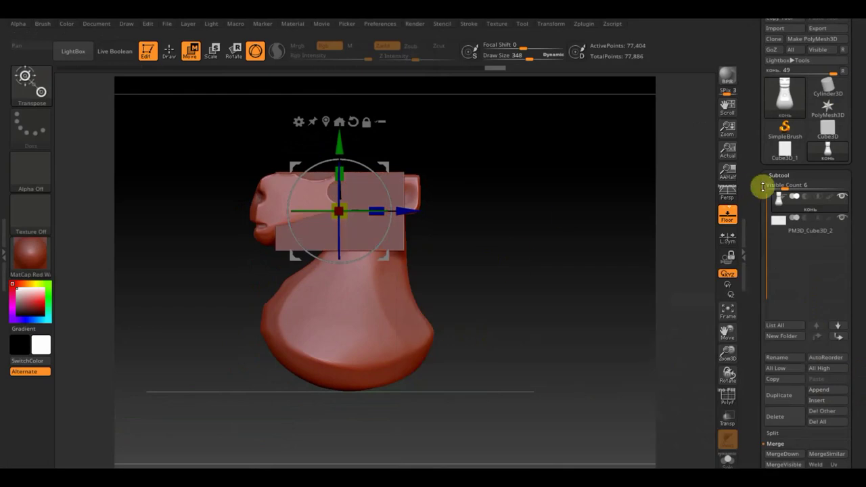
left_click(778, 233)
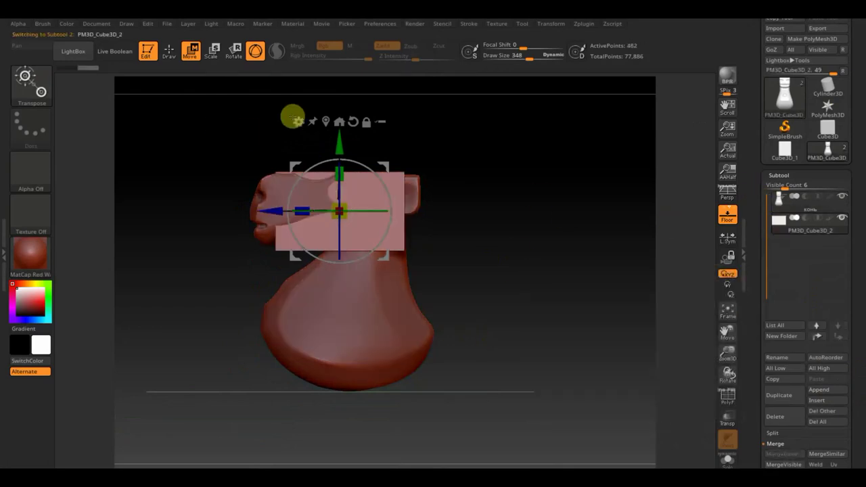
Move the cube up along Y and along Z onto the horse's head, checking from front and side.
left_click_drag(339, 144, 340, 107)
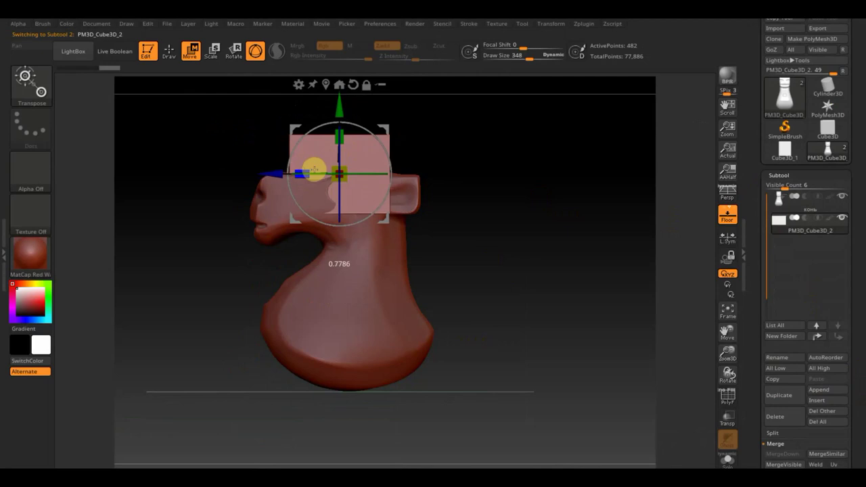
left_click_drag(268, 170, 294, 169)
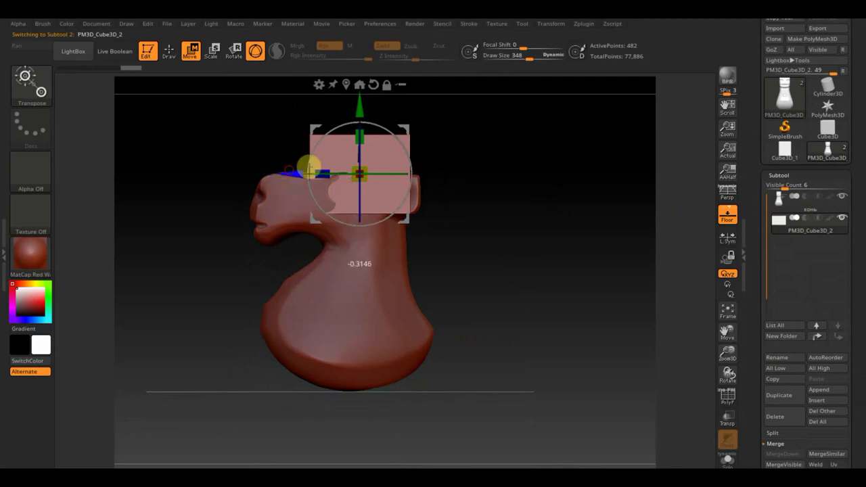
mouse_move(447, 221)
left_mouse_down()
mouse_move(502, 232)
mouse_move(493, 244)
left_mouse_up()
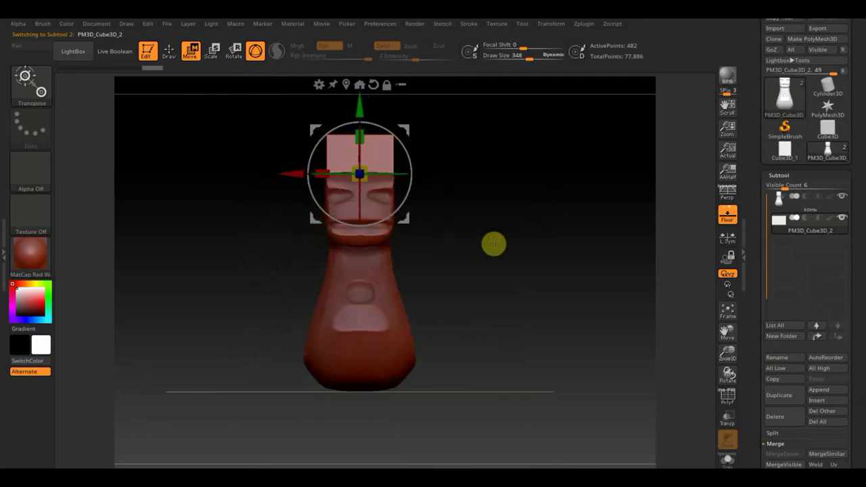
left_click_drag(321, 172, 357, 175)
mouse_move(488, 193)
left_mouse_down()
mouse_move(559, 197)
mouse_move(549, 245)
left_mouse_up()
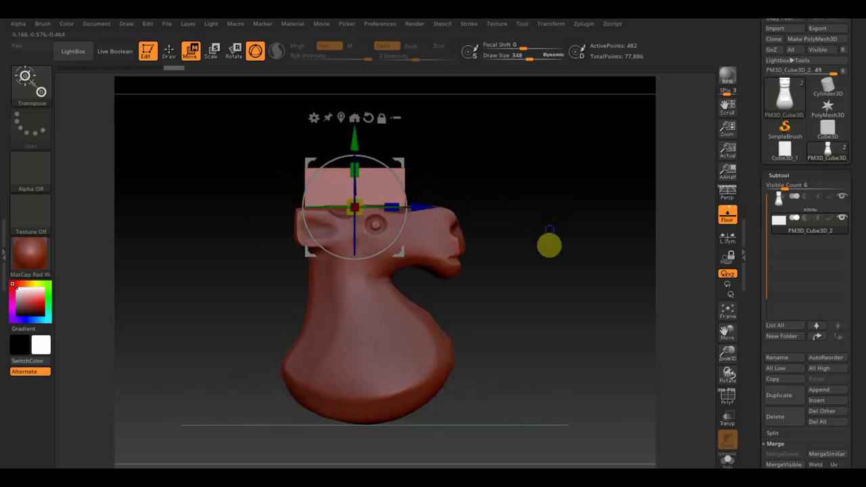
Switch to Draw mode and select the TrimCurve brush.
left_click(169, 52)
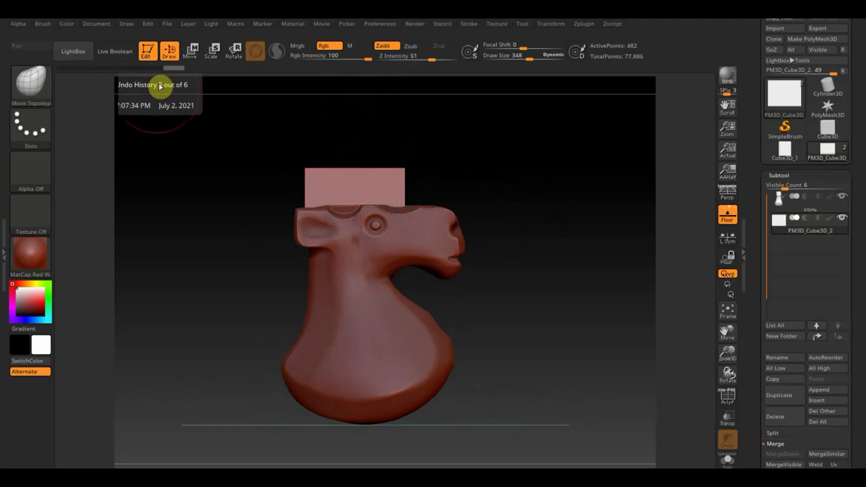
left_click(48, 95, "ctrl+shift")
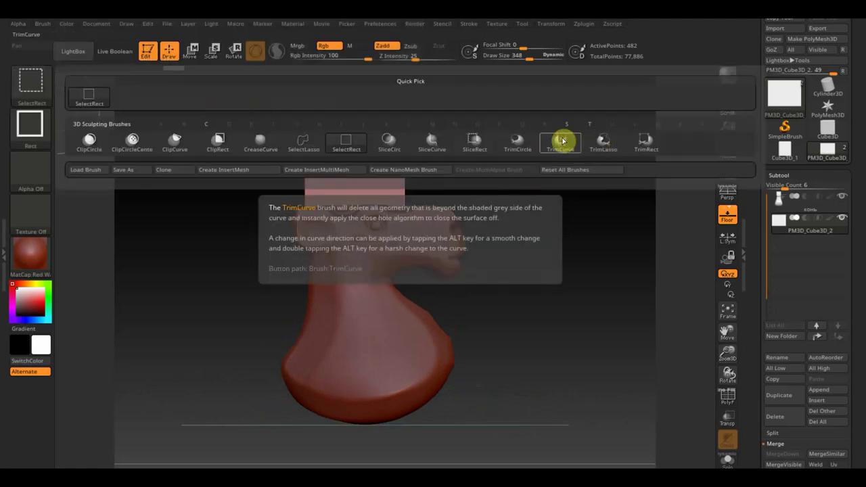
left_click(509, 164)
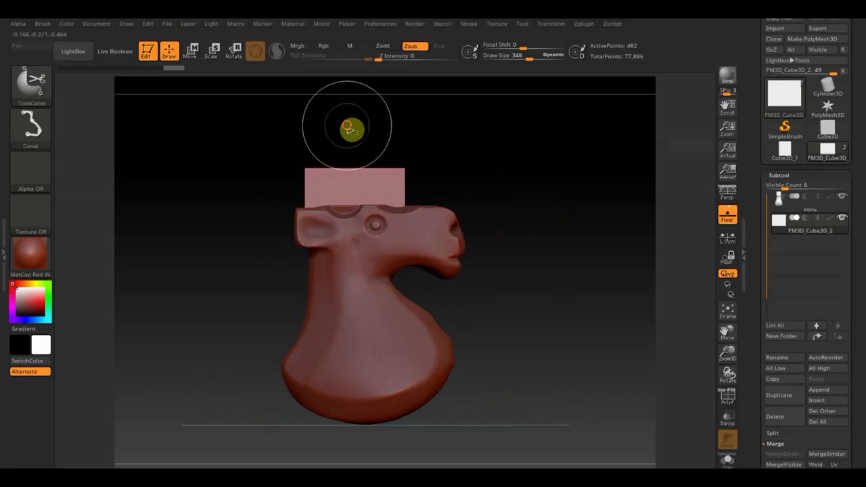
Cut both sides of the cube at an angle and lower its top with a flat cut.
left_click_drag(348, 129, 407, 253, "ctrl+shift")
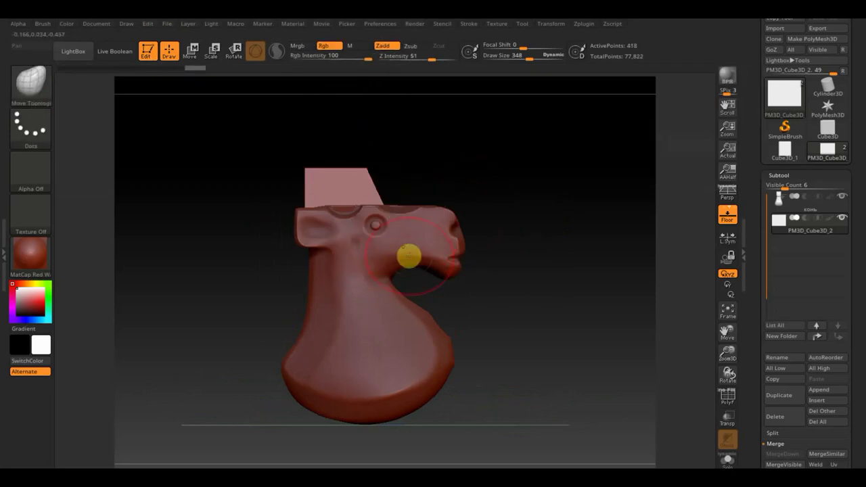
mouse_move(266, 281)
left_mouse_down("ctrl+shift")
mouse_move(334, 194)
mouse_move(336, 140)
left_mouse_up("ctrl+shift")
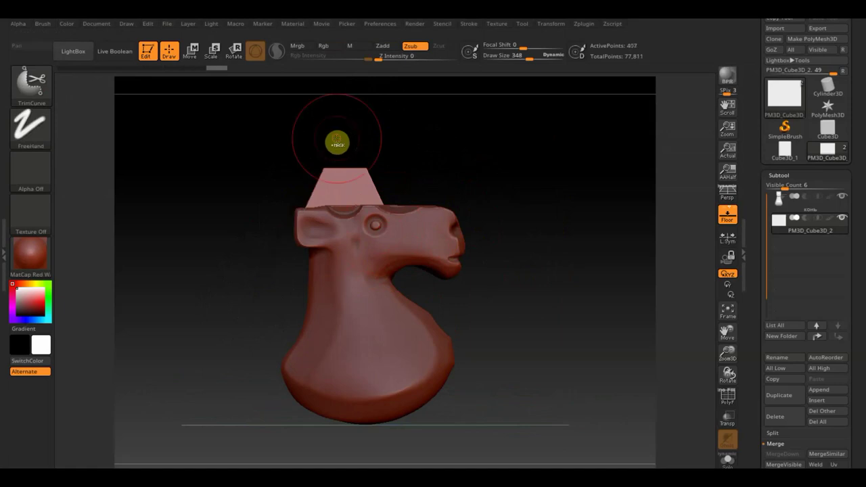
left_click_drag(252, 181, 426, 176, "ctrl+shift")
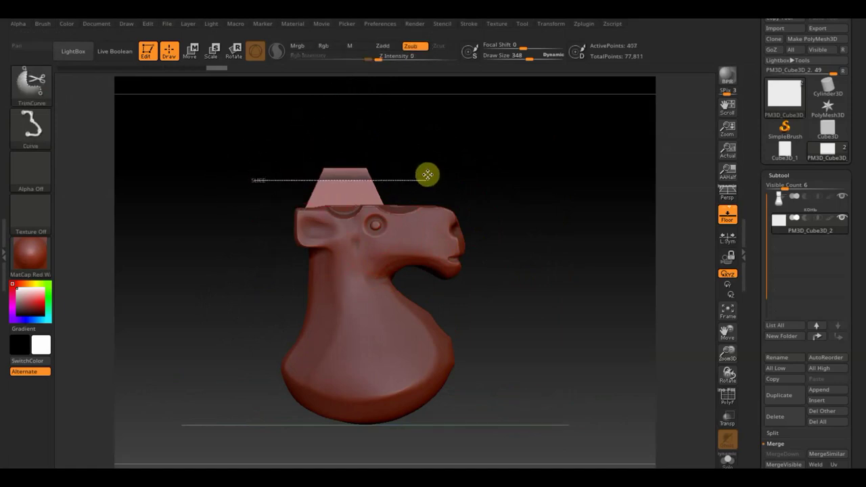
left_click_drag(428, 175, 428, 175, "ctrl+shift")
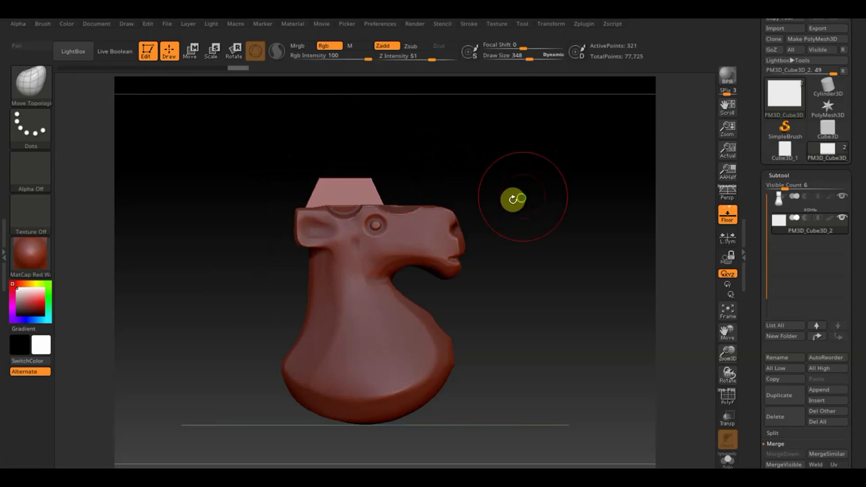
left_click_drag(513, 199, 521, 207)
left_click_drag(537, 267, 531, 283, "shift")
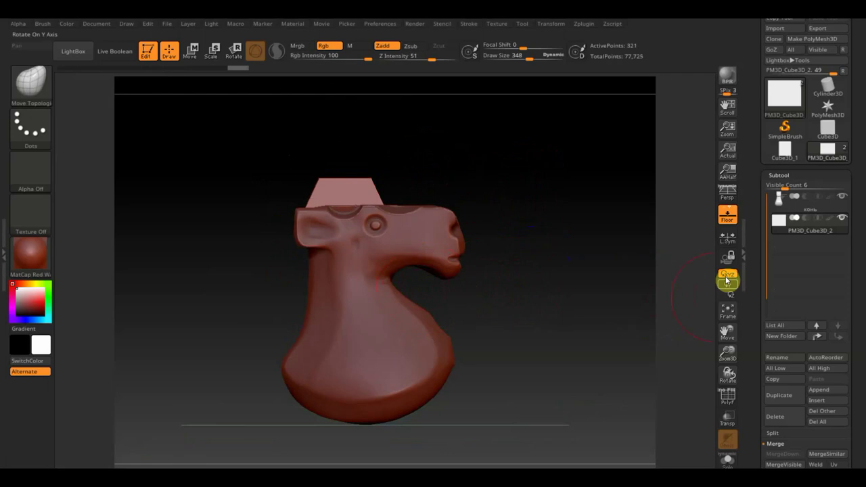
DynaMesh the crown, subdivide to 67,756 points, delete lower levels, and mask its top band.
left_click_drag(855, 436, 860, 266)
left_click(789, 360)
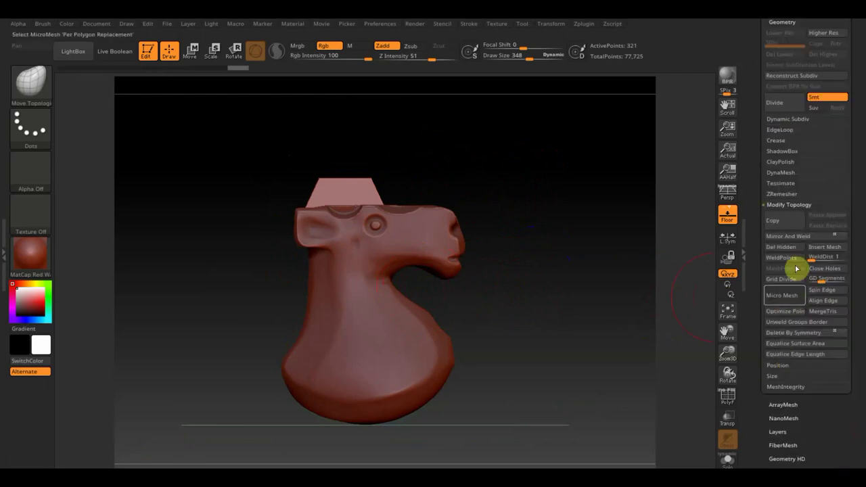
left_click(787, 173)
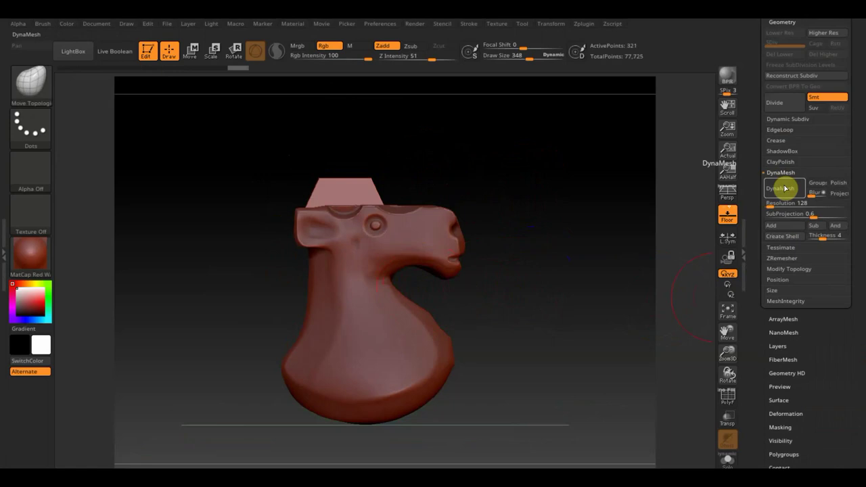
left_click(784, 189)
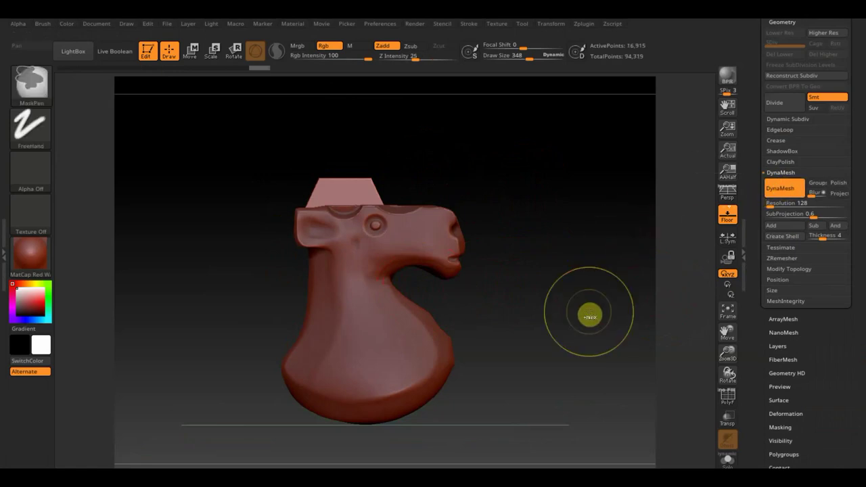
key("ctrl+d")
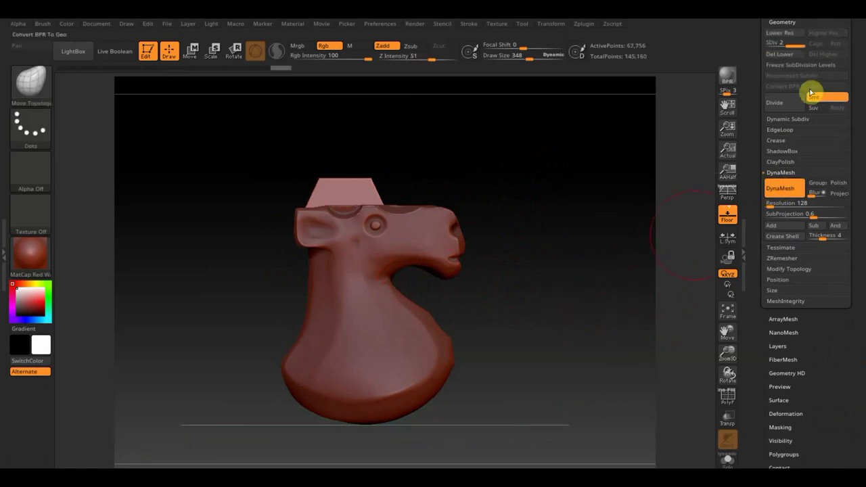
left_click(780, 54)
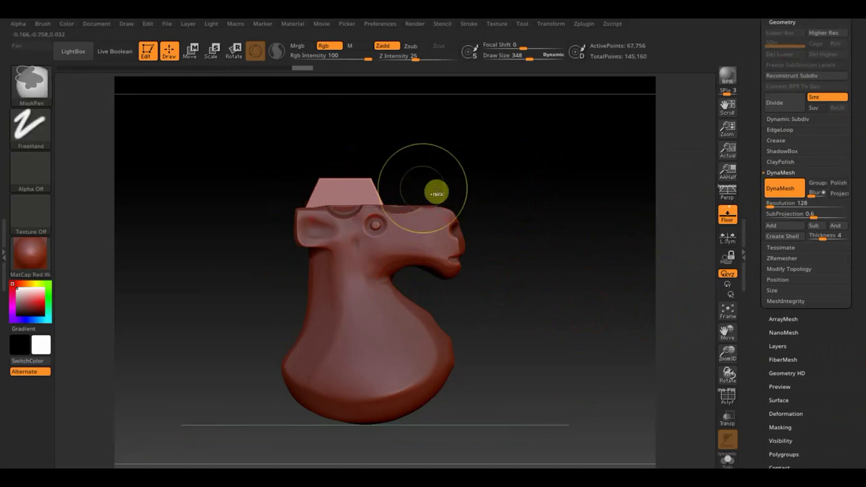
mouse_move(452, 190)
left_mouse_down("ctrl")
mouse_move(278, 179)
mouse_move(279, 187)
left_mouse_up("ctrl")
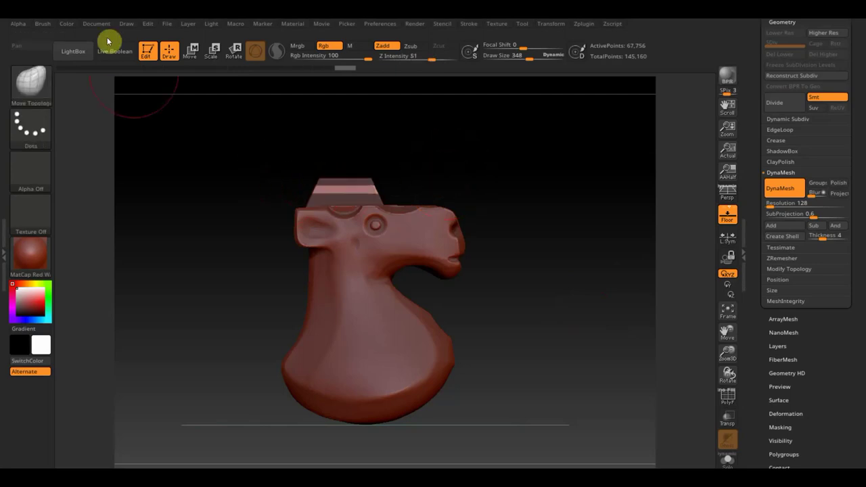
left_click(190, 51)
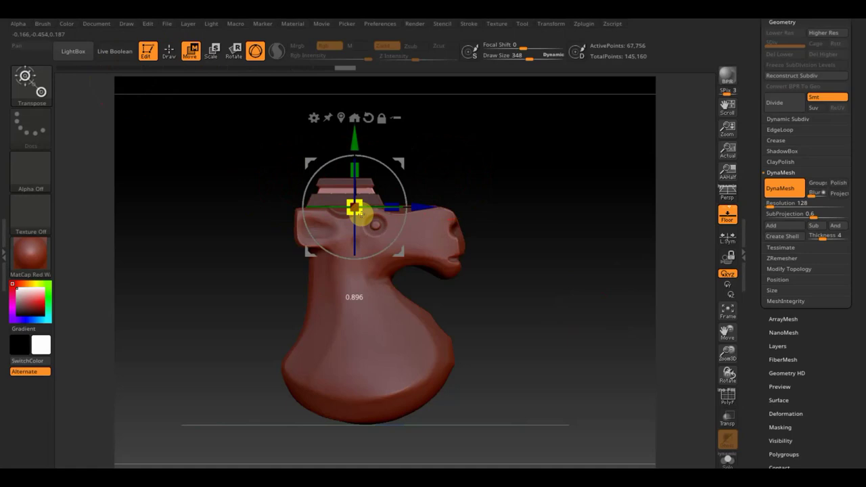
left_click_drag(505, 207, 457, 213)
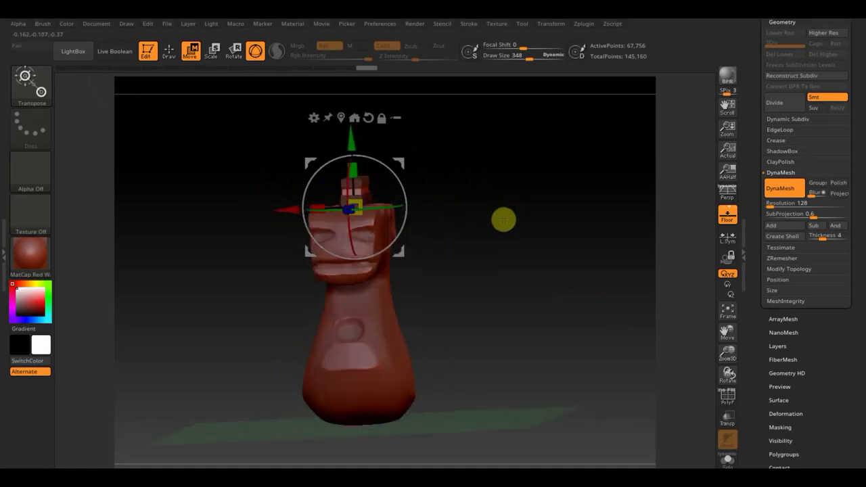
mouse_move(499, 234)
left_mouse_down("shift")
mouse_move(548, 246)
mouse_move(539, 246)
mouse_move(534, 275)
left_mouse_up("shift")
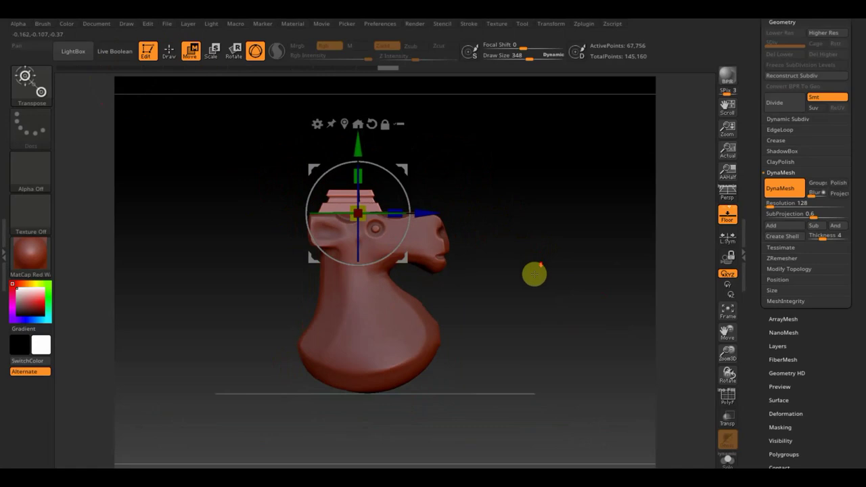
left_click(169, 50)
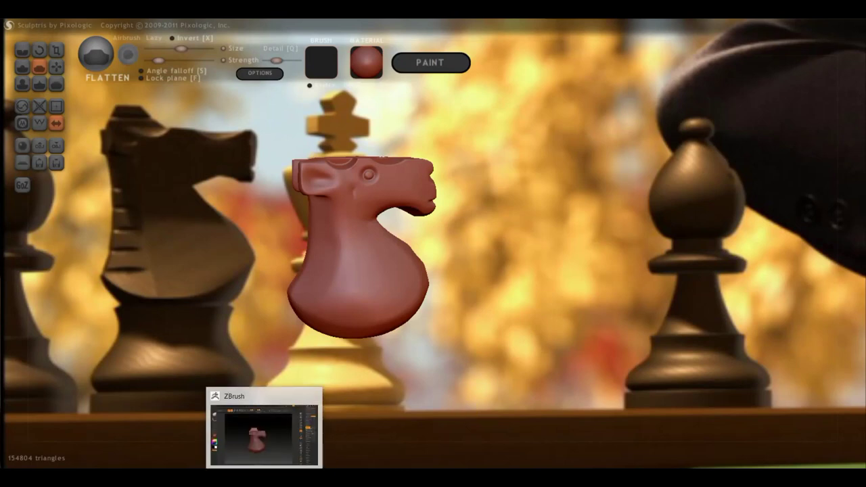
TrimCurve-slice the crown, DynaMesh it, then cut an angled slice leaving a pointed wedge.
left_click(297, 426)
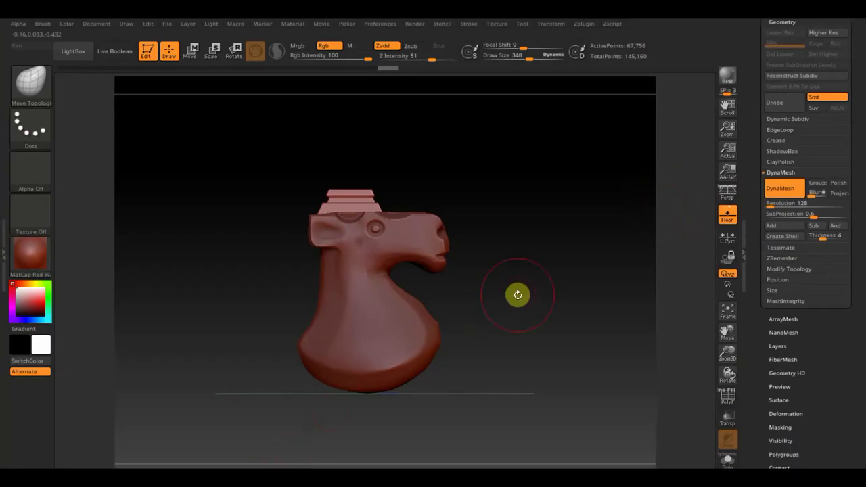
key("ctrl+shift")
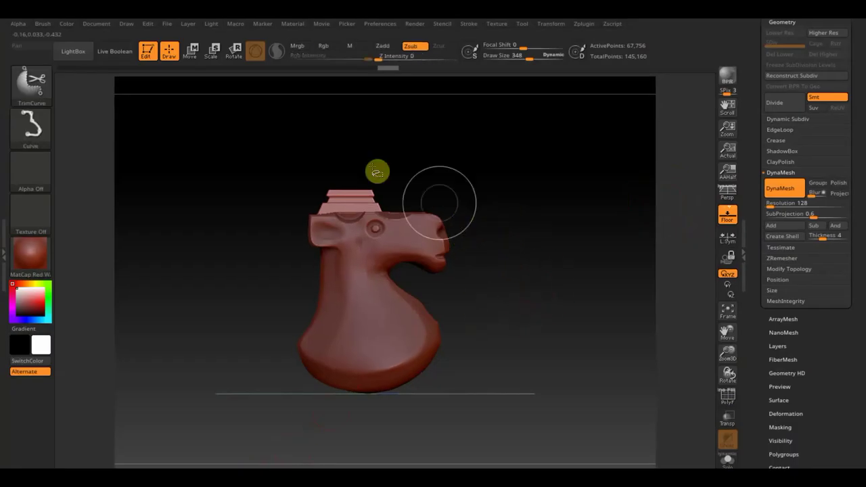
mouse_move(326, 140)
left_mouse_down("ctrl+shift")
mouse_move(381, 259)
mouse_move(377, 254)
left_mouse_up("ctrl+shift")
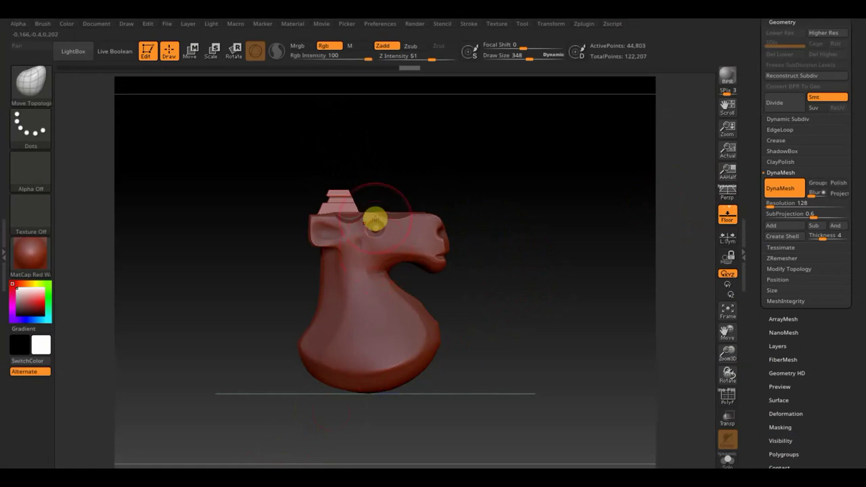
mouse_move(424, 182)
left_mouse_down()
mouse_move(381, 193)
mouse_move(434, 200)
left_mouse_up()
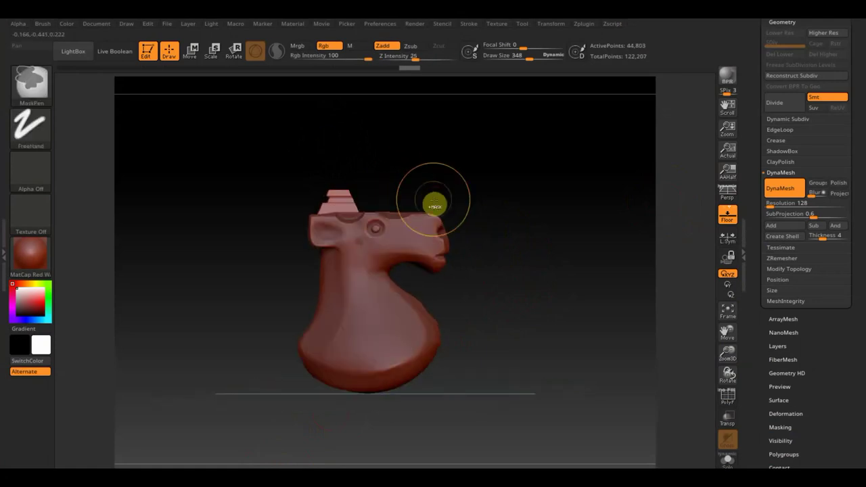
left_click(435, 200, "ctrl")
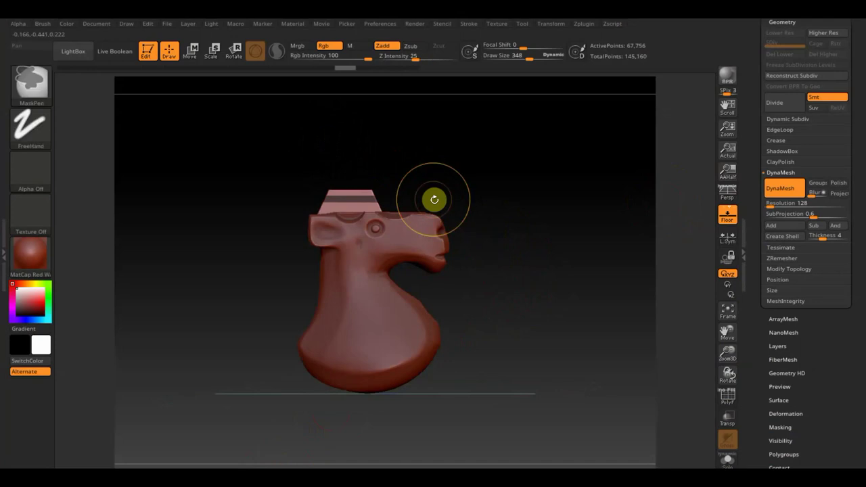
key("ctrl+shift")
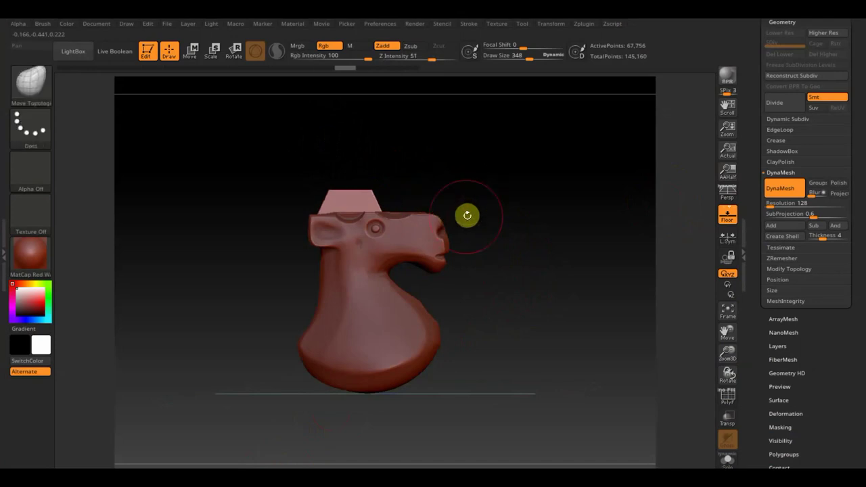
left_click_drag(354, 166, 377, 254, "ctrl+shift")
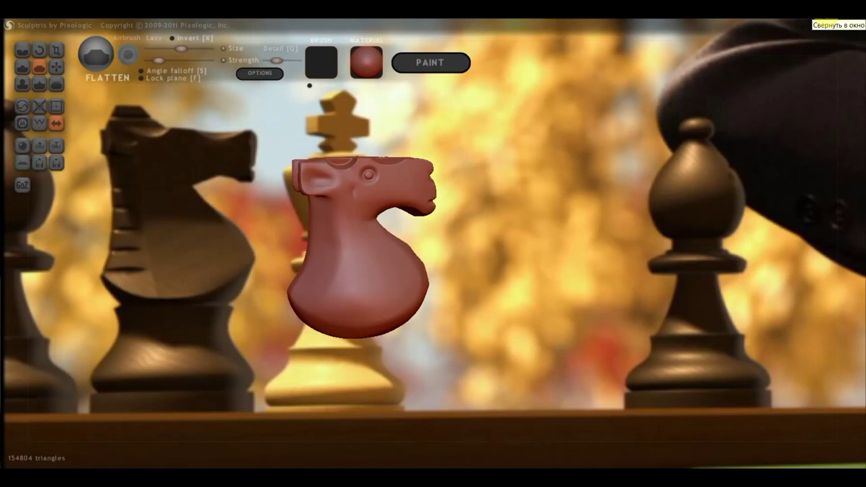
Restore Sculptris to view the chess reference photo, maximise it again, then return to ZBrush.
left_click(829, 22)
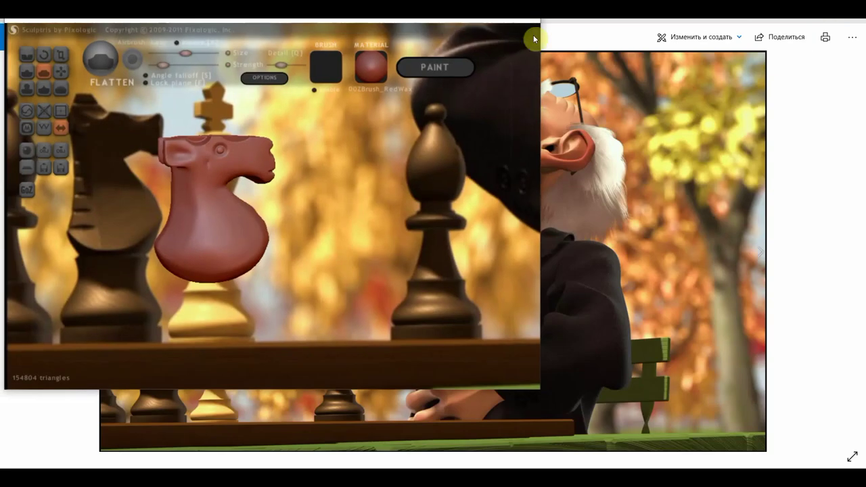
double_click(509, 19)
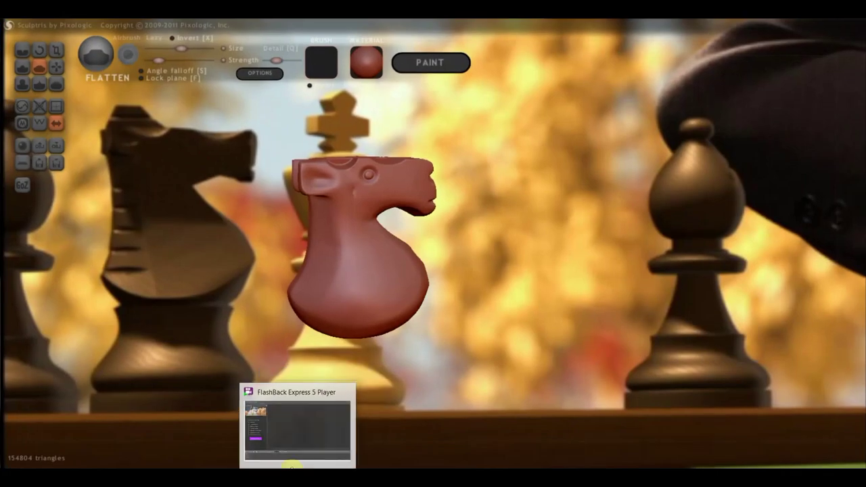
left_click(293, 426)
left_click(291, 437)
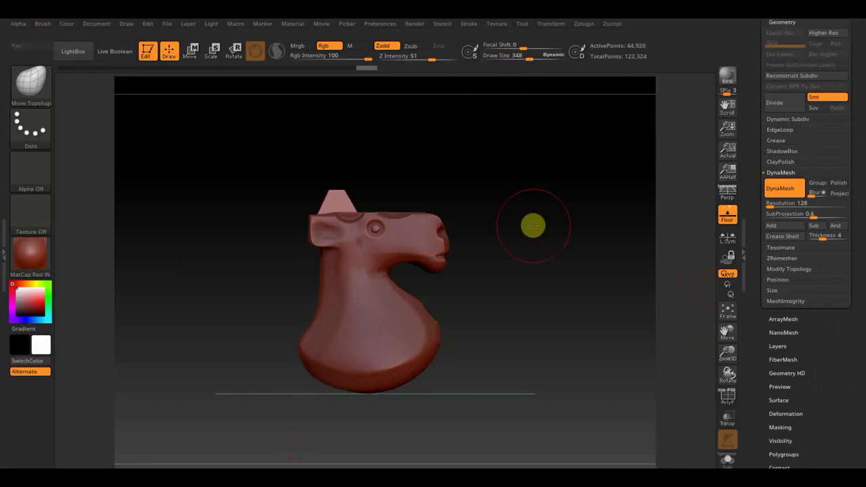
left_click(505, 26)
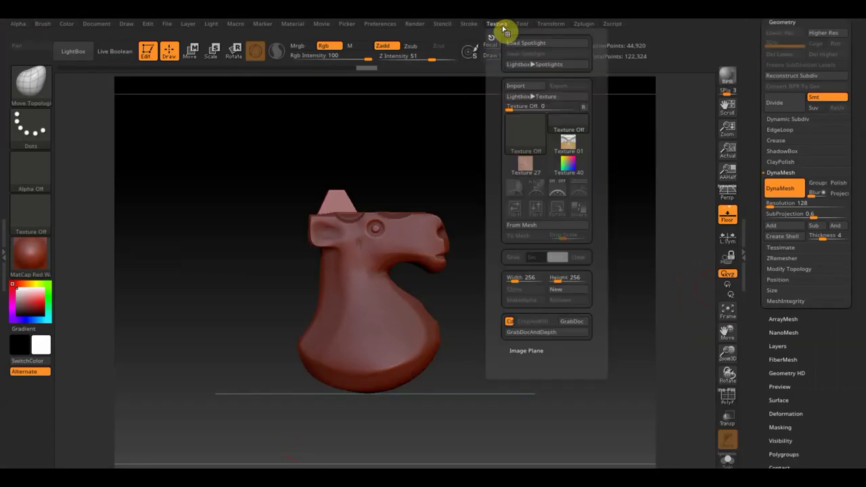
left_click(525, 87)
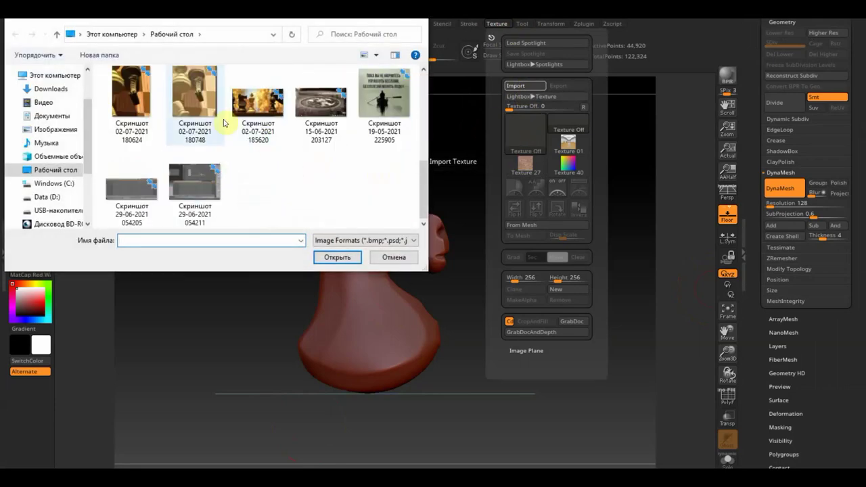
left_click(258, 108)
left_click(336, 257)
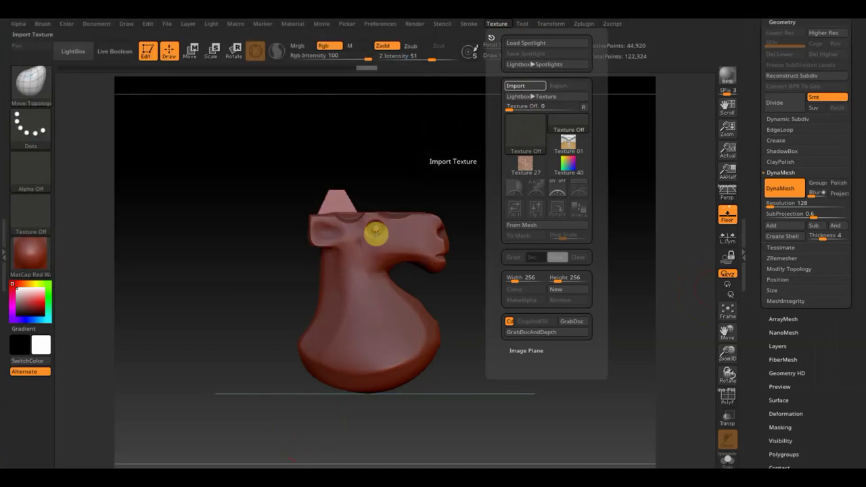
Make the chess screenshot the current texture and display it with Spotlight.
left_click(501, 24)
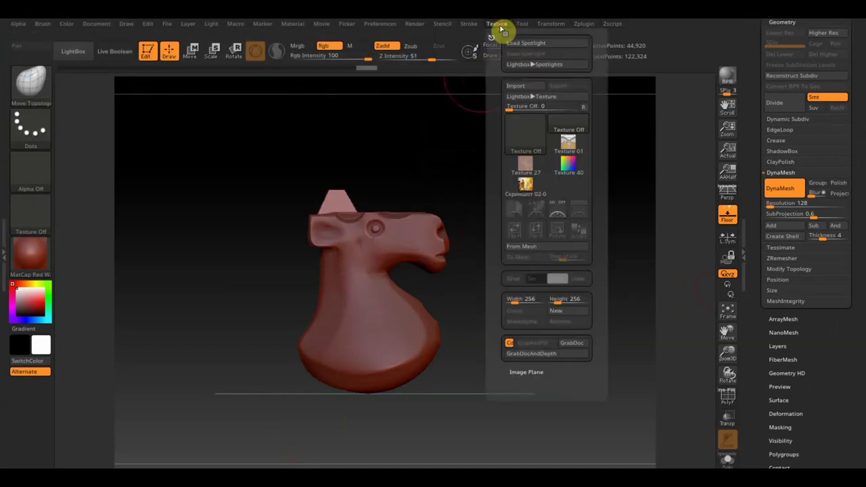
left_click(522, 190)
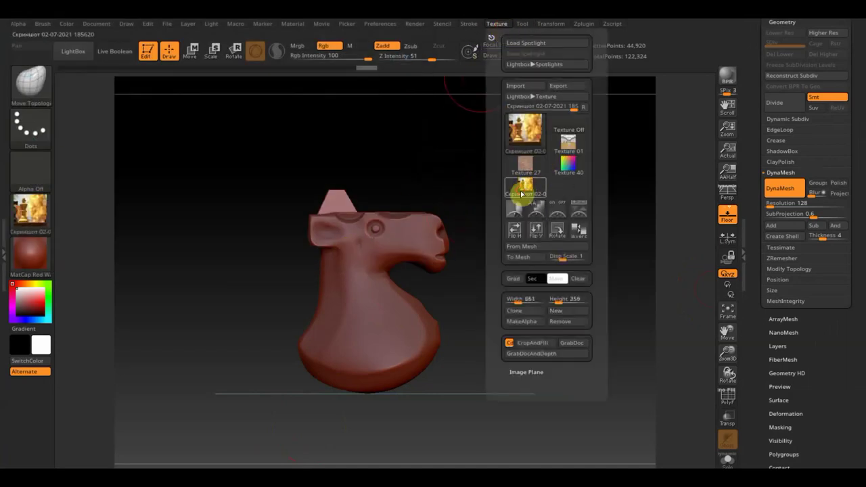
left_click(579, 207)
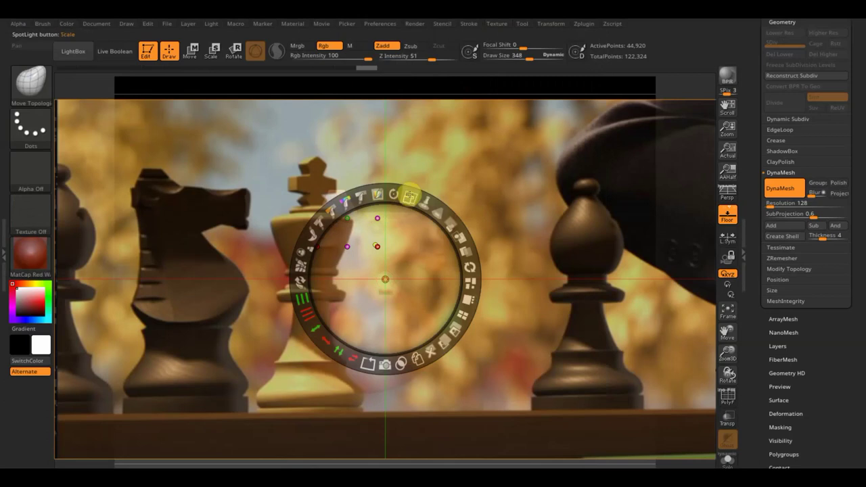
Shrink, move and dim the reference photo so the dark knight sits behind the red horse.
mouse_move(409, 196)
left_mouse_down()
mouse_move(331, 183)
mouse_move(451, 254)
left_mouse_up()
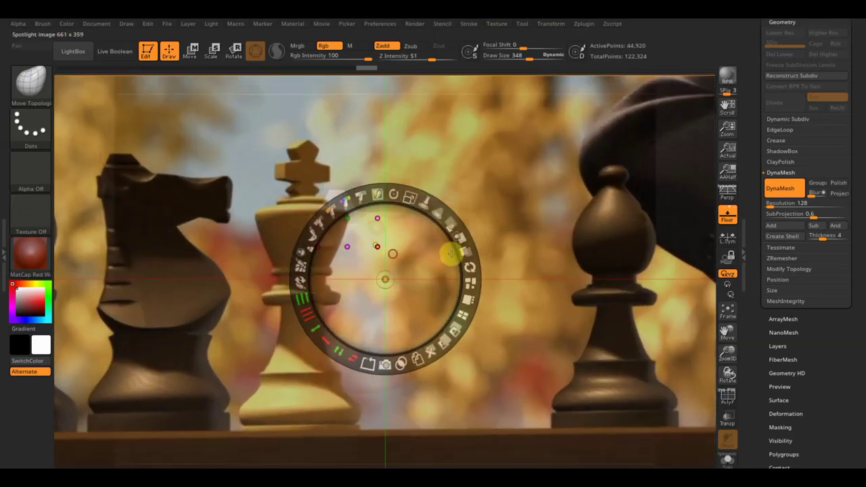
left_click_drag(394, 250, 567, 253)
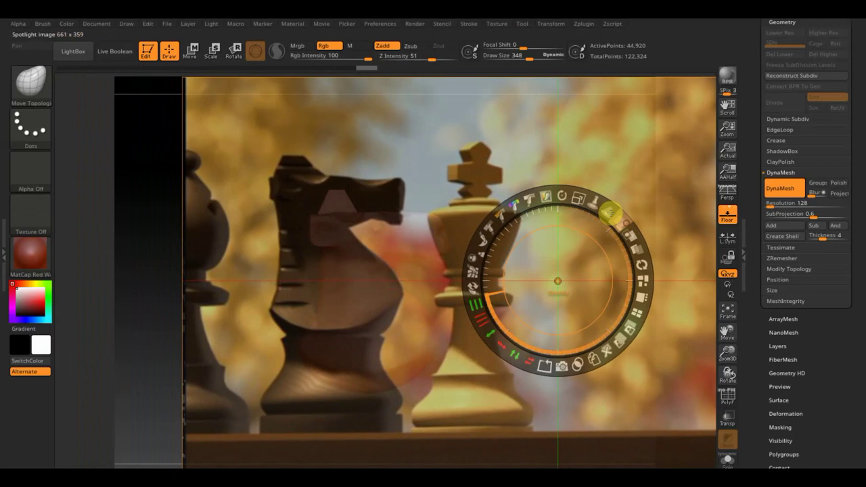
left_click_drag(628, 223, 577, 193)
left_click_drag(563, 237, 602, 276)
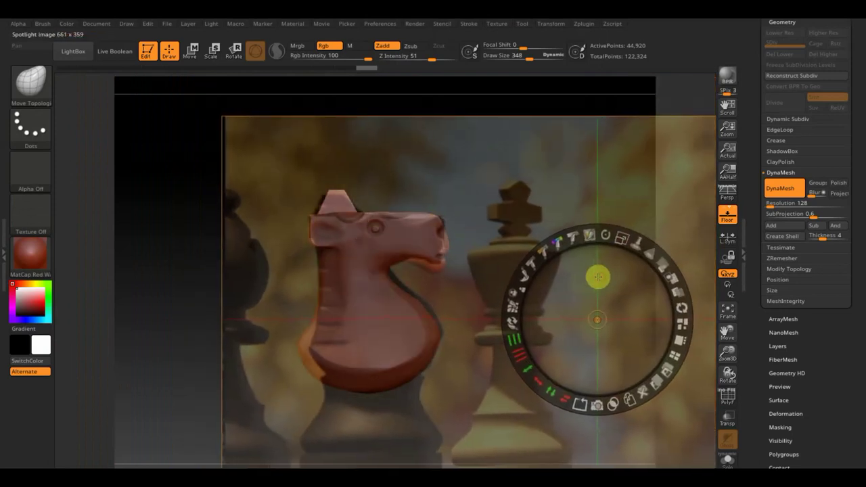
left_click(583, 214)
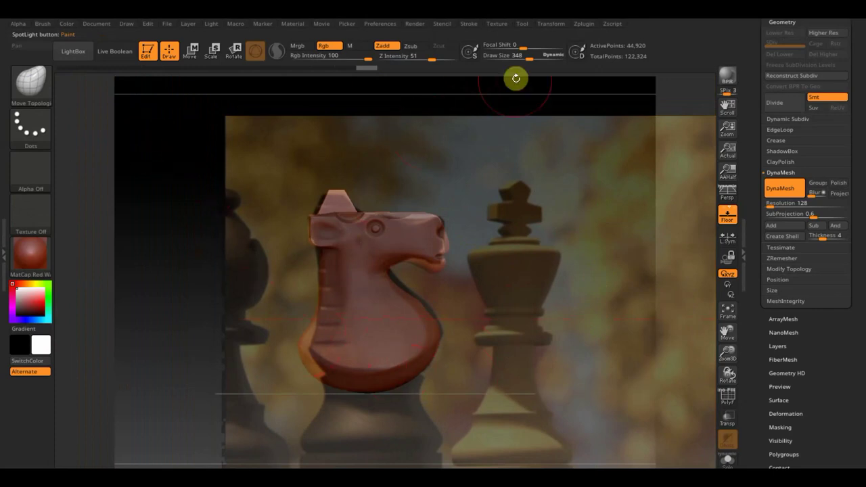
Set the brush size to 462 and select the конь subtool.
left_click_drag(529, 60, 537, 59)
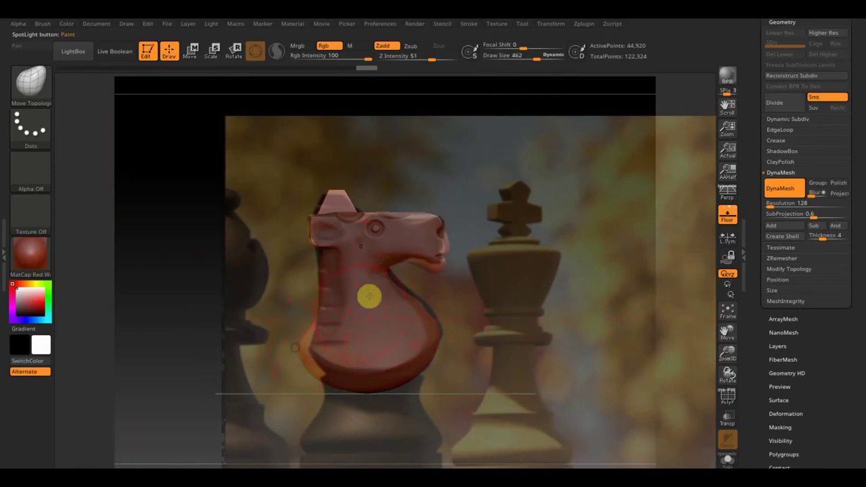
scroll(857, 122, "up", 5)
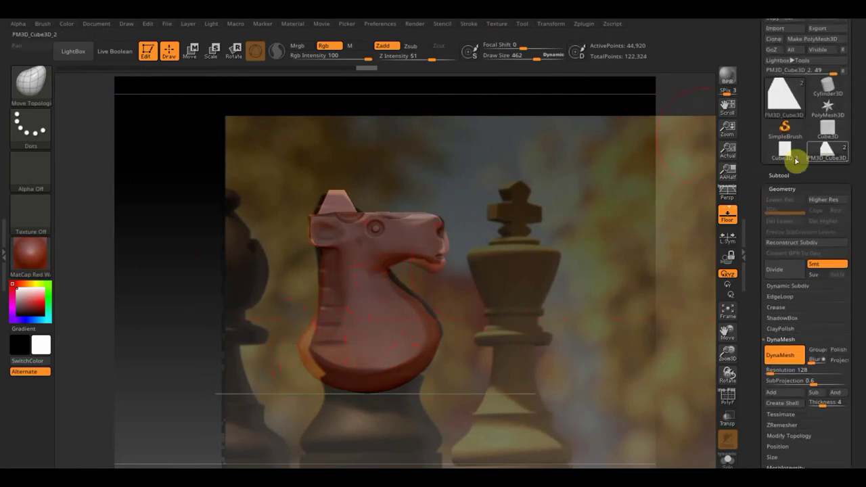
left_click(777, 174)
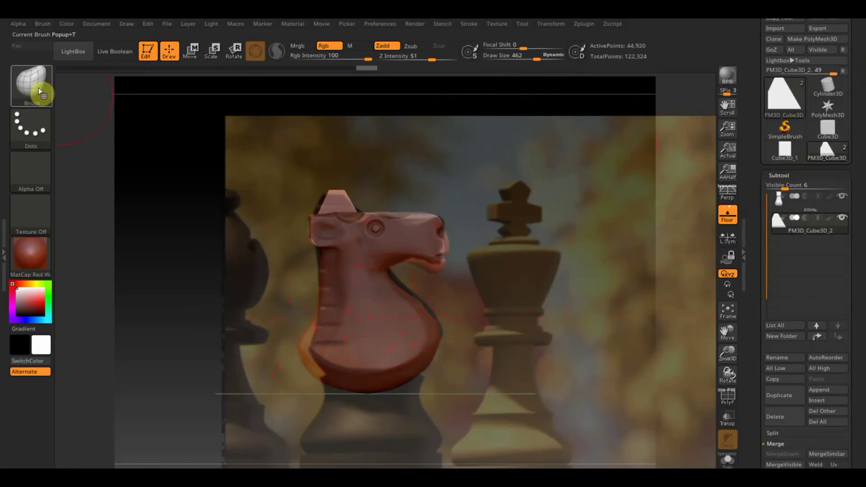
left_click(806, 198)
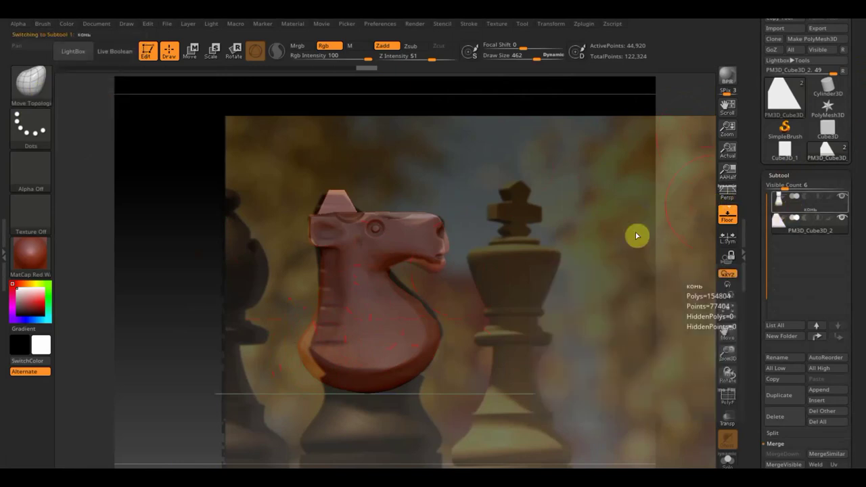
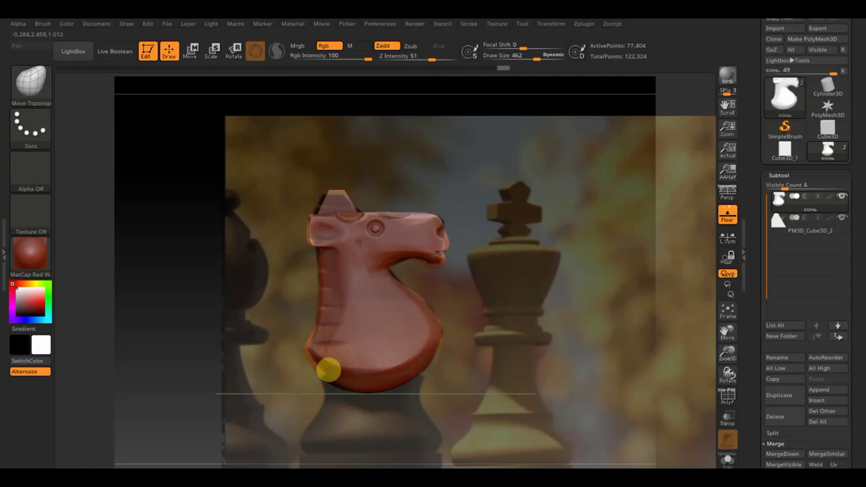
Select the PM3D_Cube3D_2 mane subtool and nudge it slightly left and down with the Move gizmo.
left_click(776, 229)
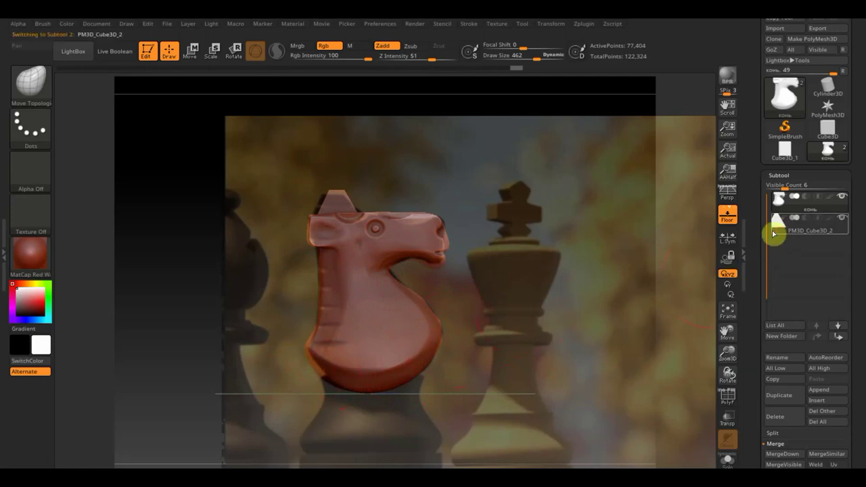
left_click(203, 51)
left_click_drag(427, 218, 398, 209)
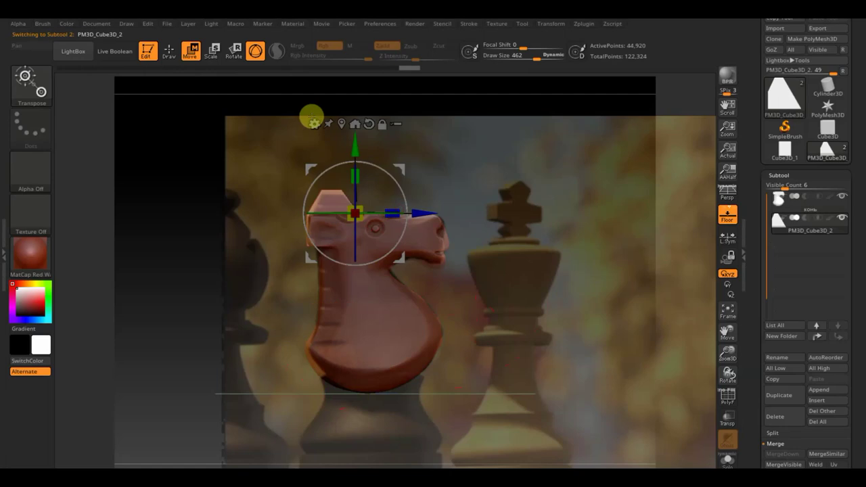
left_click_drag(351, 139, 359, 142)
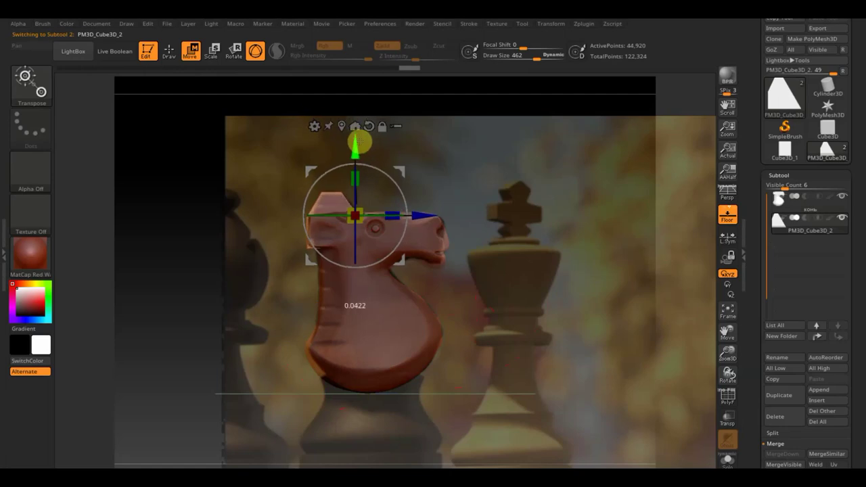
Trim the mane's back edge with a TrimCurve slice along the back of the head.
left_click(170, 50)
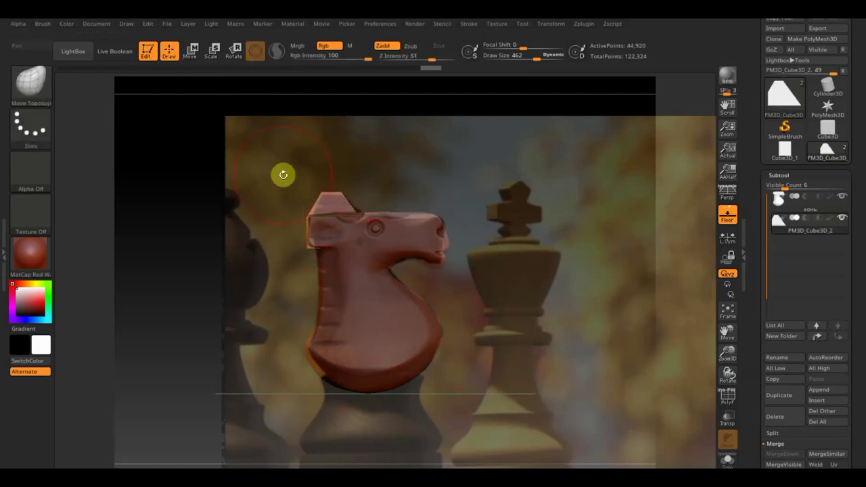
key("ctrl+shift")
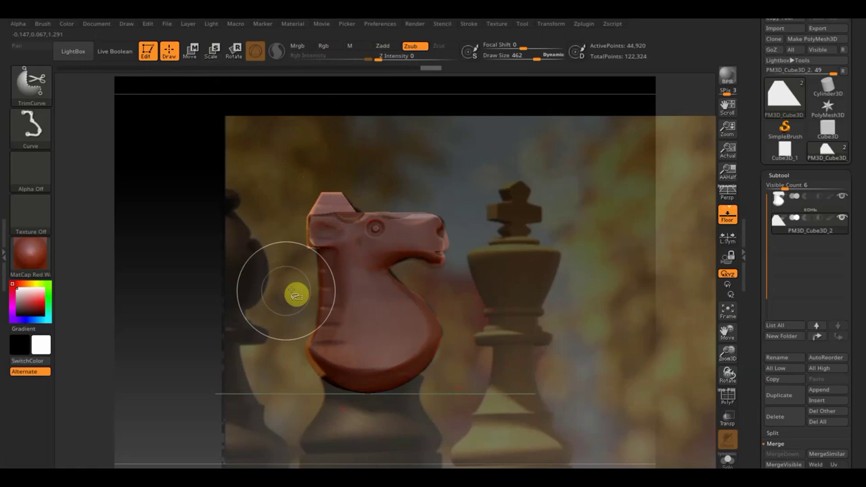
left_click_drag(275, 250, 340, 161, "ctrl+shift")
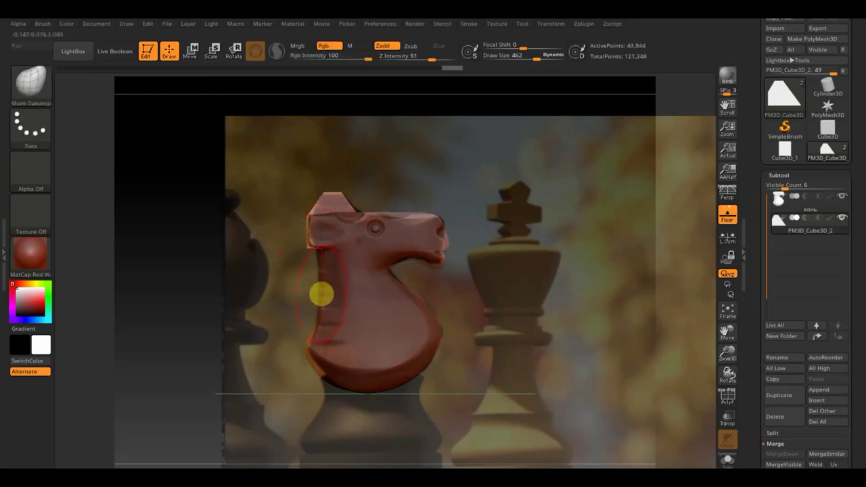
left_click_drag(318, 293, 309, 188, "ctrl+shift")
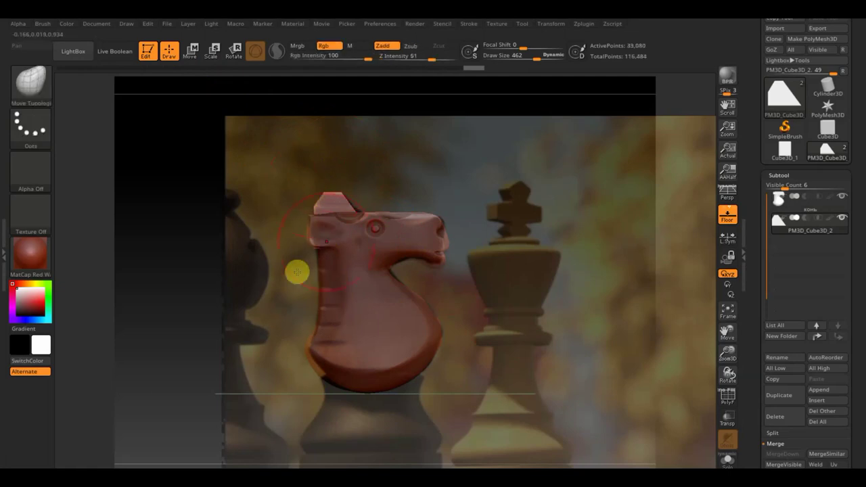
mouse_move(296, 271)
left_mouse_down()
mouse_move(402, 273)
mouse_move(350, 276)
mouse_move(375, 287)
mouse_move(495, 296)
mouse_move(521, 282)
mouse_move(469, 279)
left_mouse_up()
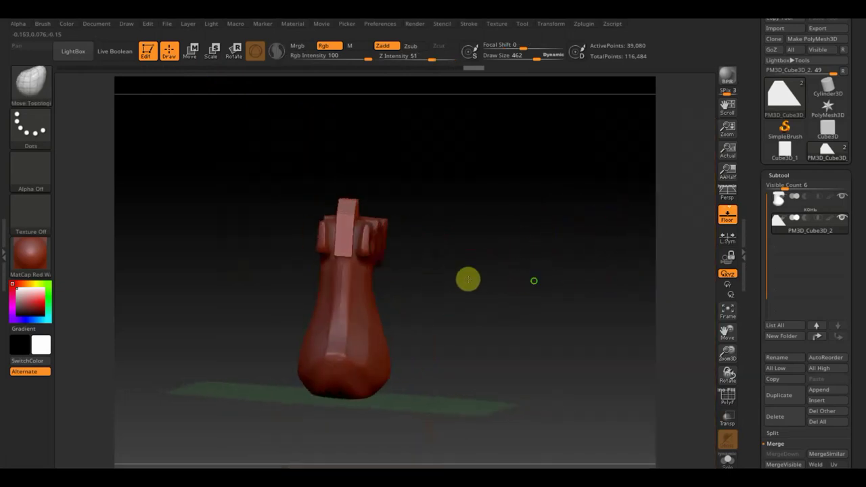
From a side profile, make the конь head subtool active and set Draw Size to 274.
key("f")
mouse_move(332, 257)
left_mouse_down()
mouse_move(304, 259)
mouse_move(327, 253)
left_mouse_up()
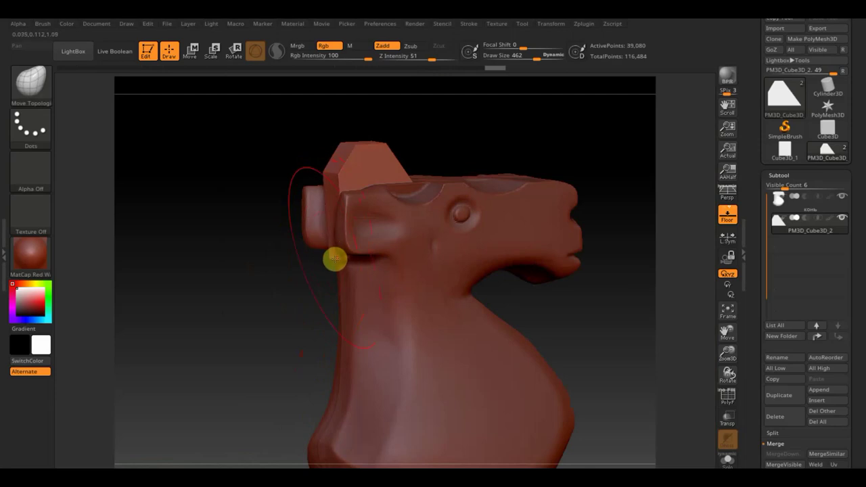
left_click_drag(335, 258, 319, 253)
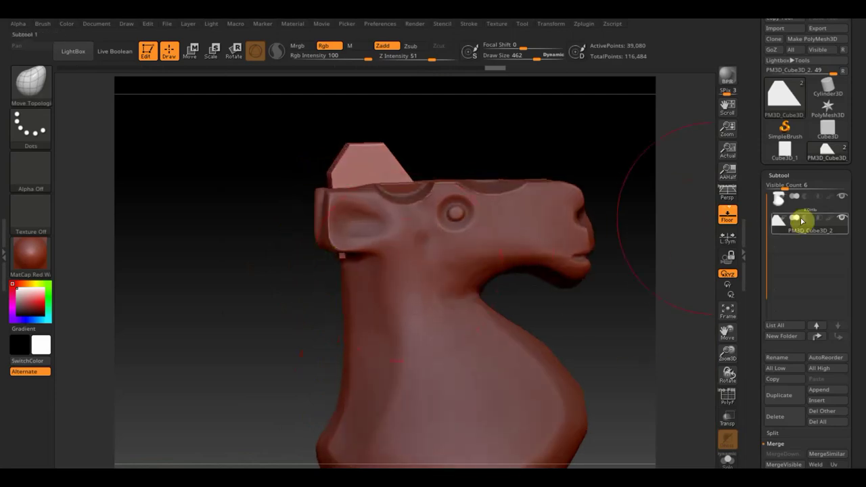
left_click(779, 198)
scroll(342, 268, "up", 3)
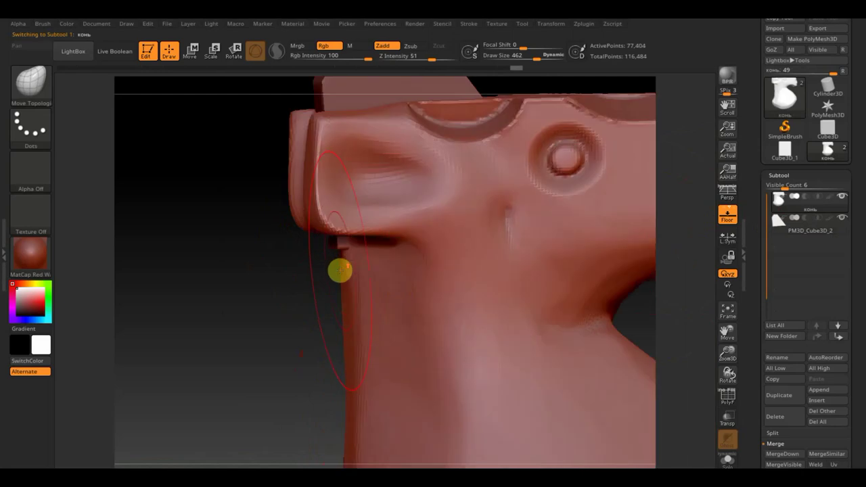
scroll(341, 270, "up", 2)
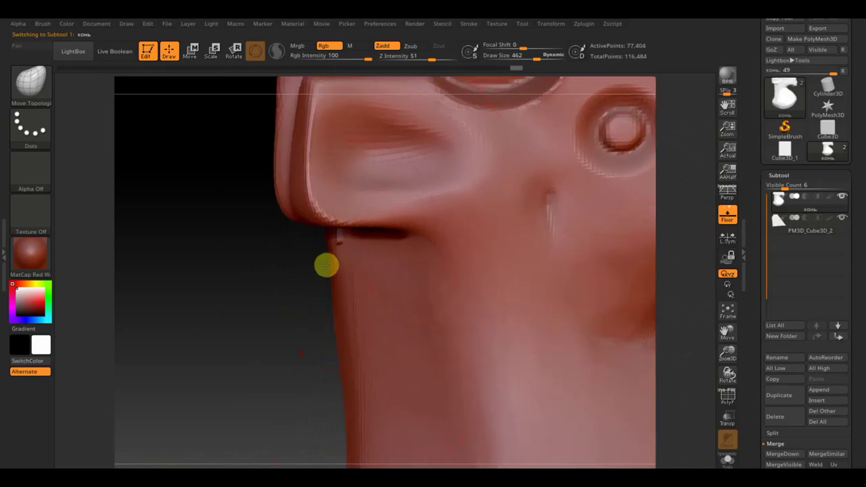
scroll(346, 321, "down", 3)
scroll(367, 321, "down", 2)
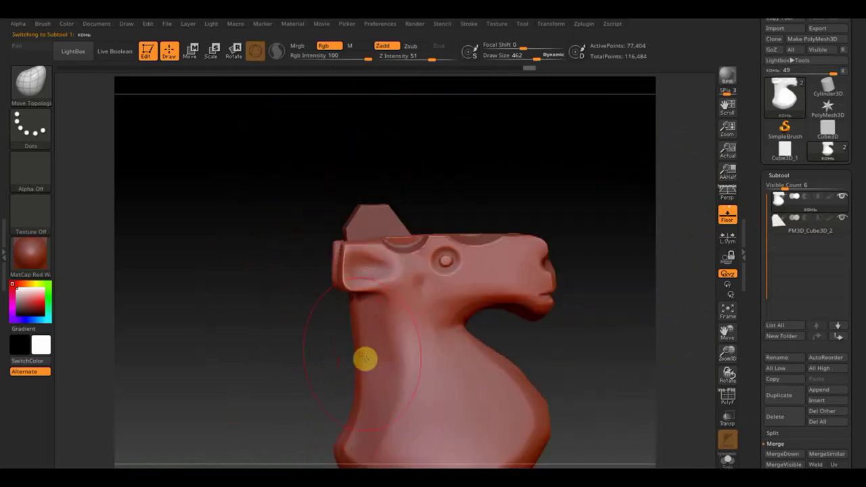
left_click_drag(535, 59, 523, 63)
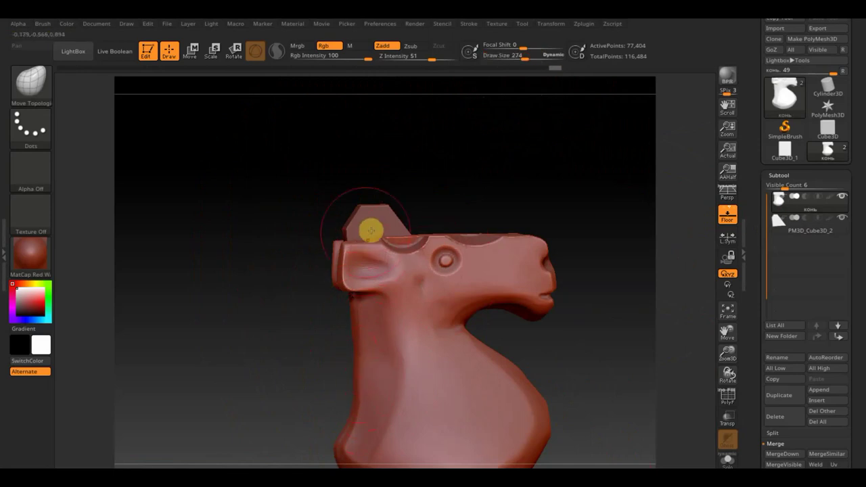
mouse_move(372, 231)
left_mouse_down()
mouse_move(419, 253)
mouse_move(453, 252)
mouse_move(369, 248)
left_mouse_up()
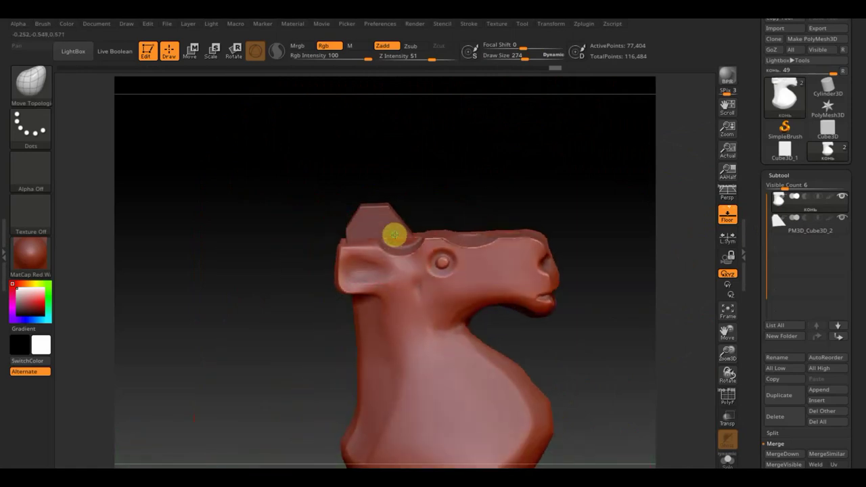
Reselect the mane piece, lower it slightly, and check it from the front and side.
left_click(779, 230)
left_click(195, 49)
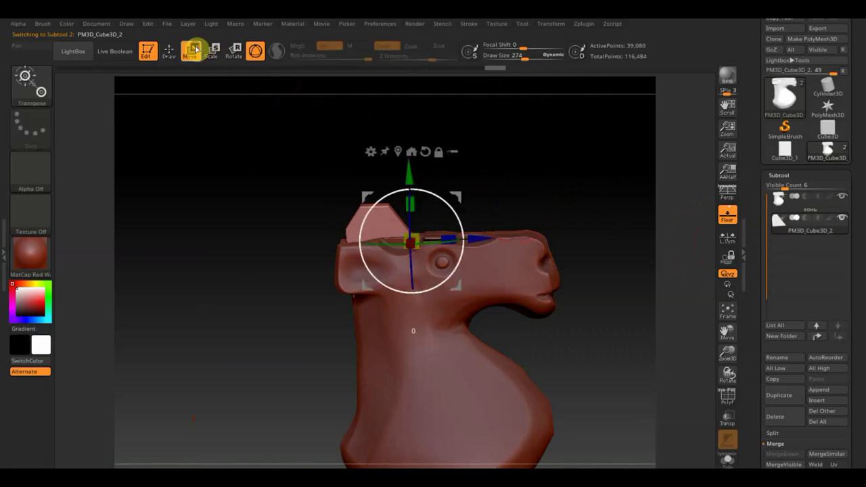
left_click_drag(407, 174, 408, 181)
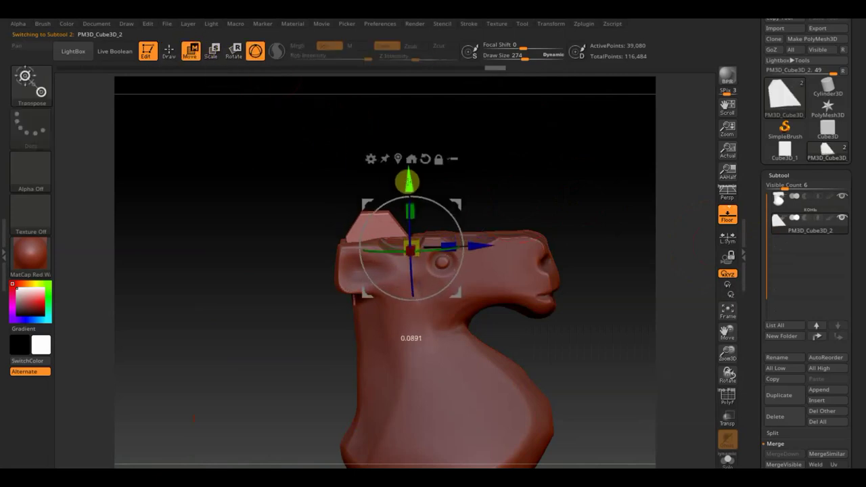
mouse_move(461, 199)
left_mouse_down()
mouse_move(575, 194)
mouse_move(528, 192)
mouse_move(543, 192)
left_mouse_up()
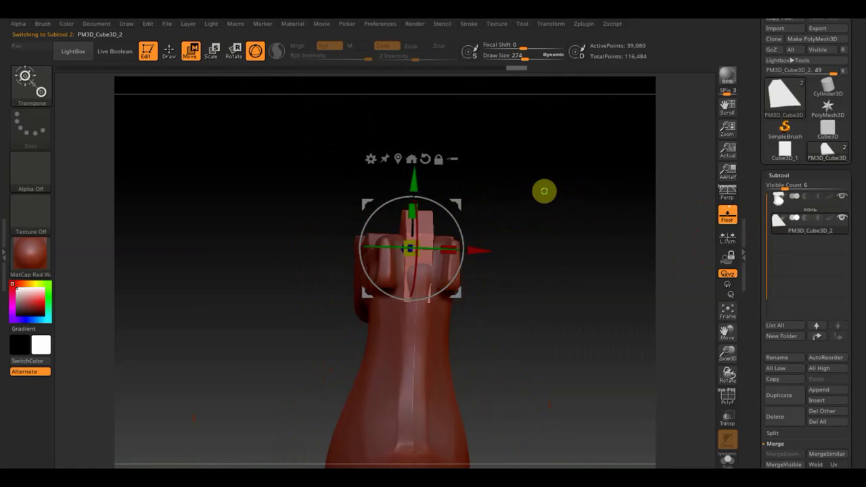
left_click_drag(554, 278, 547, 291)
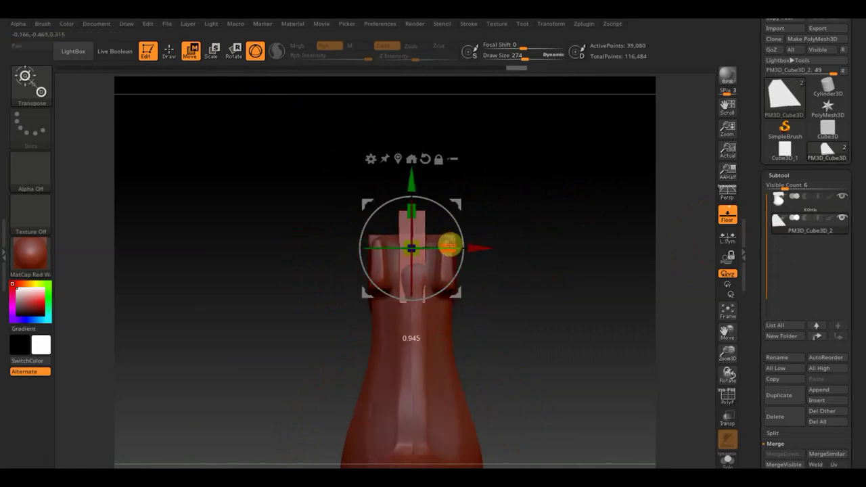
mouse_move(533, 250)
left_mouse_down()
mouse_move(493, 253)
mouse_move(570, 329)
mouse_move(540, 311)
left_mouse_up()
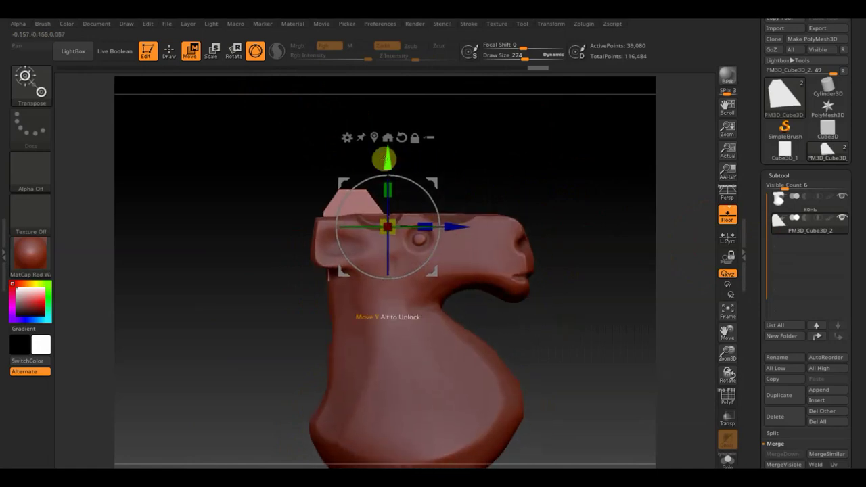
Slice across the mane piece with several TrimCurve lines, including a horizontal cut.
left_click(169, 51)
key("ctrl+shift")
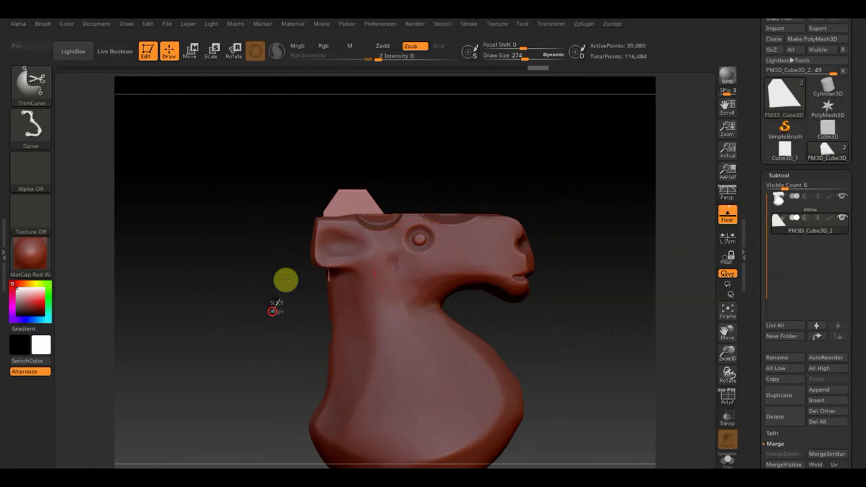
mouse_move(285, 279)
left_mouse_down("ctrl+shift")
mouse_move(335, 141)
mouse_move(356, 144)
left_mouse_up("ctrl+shift")
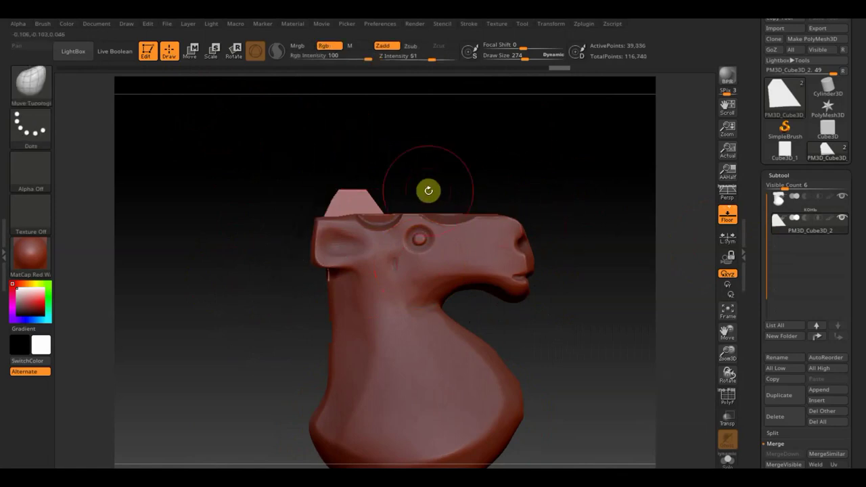
key("ctrl+shift")
mouse_move(218, 171)
left_mouse_down("ctrl+shift")
mouse_move(445, 184)
mouse_move(462, 147)
mouse_move(470, 184)
left_mouse_up("ctrl+shift")
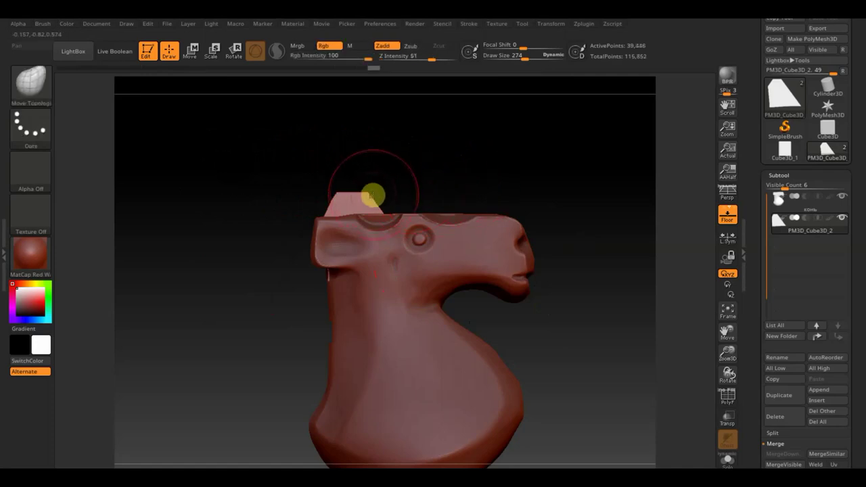
key("w")
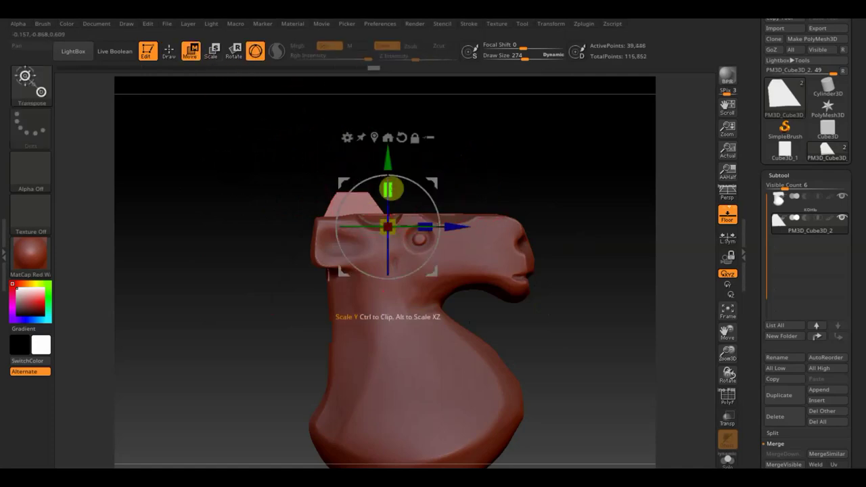
left_click(169, 50)
key("ctrl")
mouse_move(216, 208)
left_mouse_down("ctrl+shift")
mouse_move(420, 208)
mouse_move(421, 199)
left_mouse_up("ctrl+shift")
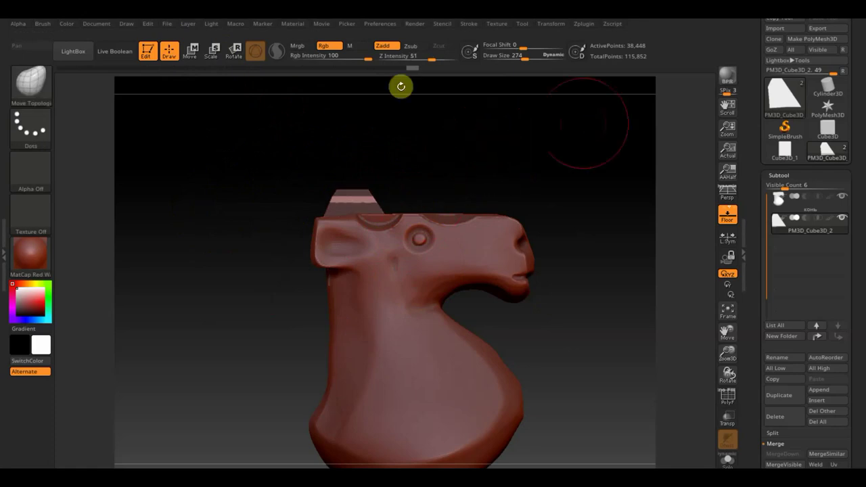
Nudge the head horizontally with Transpose, moving the pivot onto the ear and checking from the front.
left_click(191, 50)
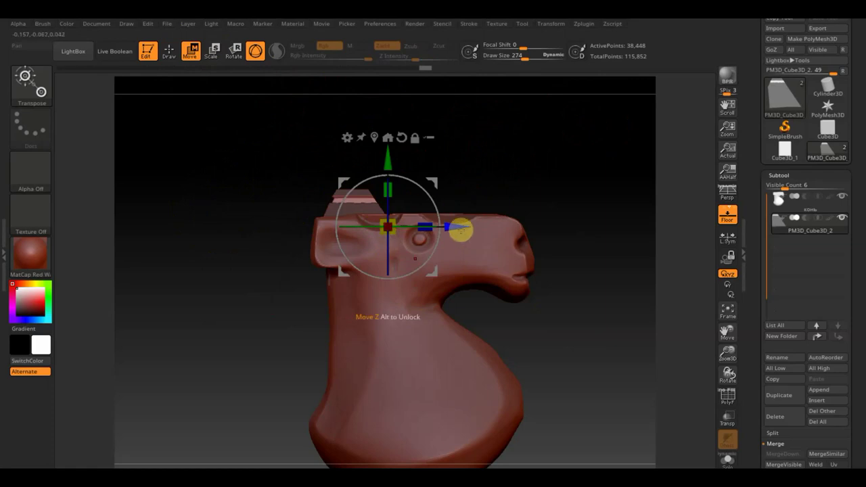
mouse_move(503, 137)
left_mouse_down()
mouse_move(437, 161)
mouse_move(386, 159)
left_mouse_up()
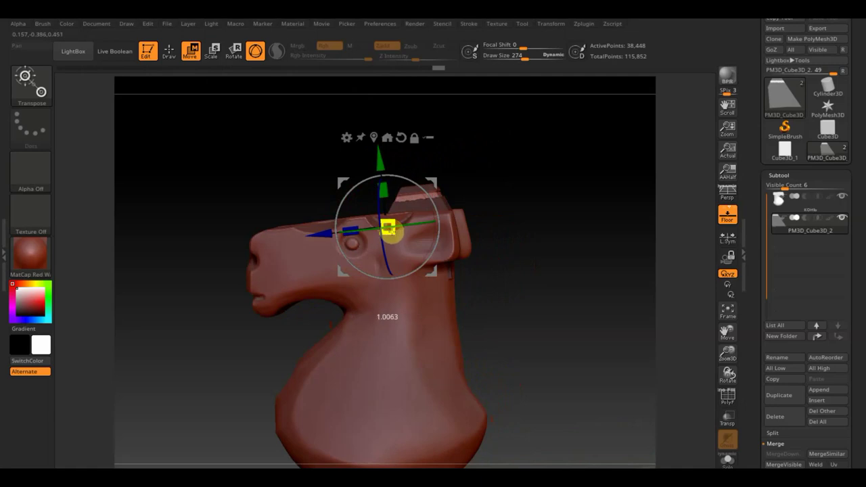
left_click_drag(319, 233, 319, 234)
mouse_move(495, 169)
left_mouse_down()
mouse_move(518, 170)
mouse_move(502, 167)
mouse_move(507, 198)
left_mouse_up()
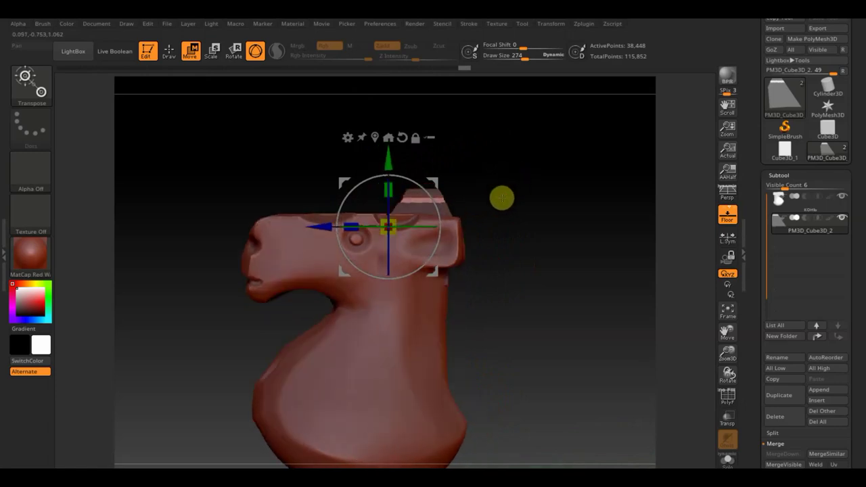
mouse_move(436, 180)
left_mouse_down("alt")
mouse_move(488, 163)
mouse_move(476, 151)
left_mouse_up("alt")
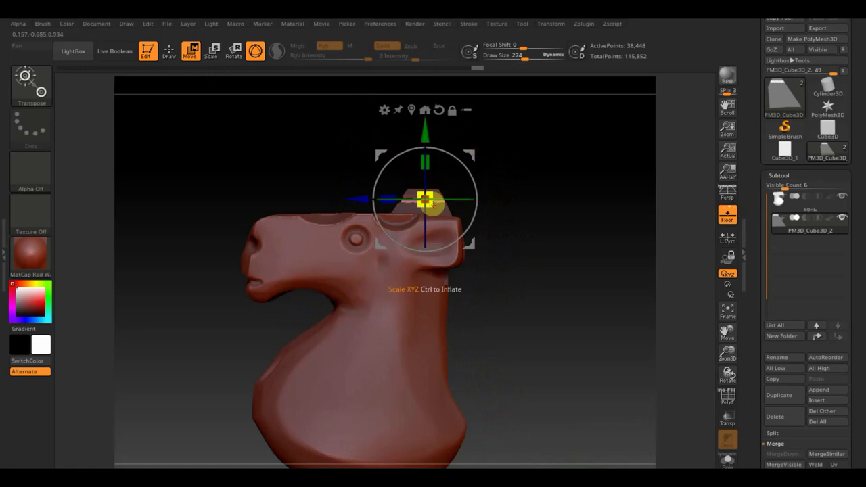
mouse_move(514, 213)
left_mouse_down()
mouse_move(561, 219)
mouse_move(560, 239)
left_mouse_up()
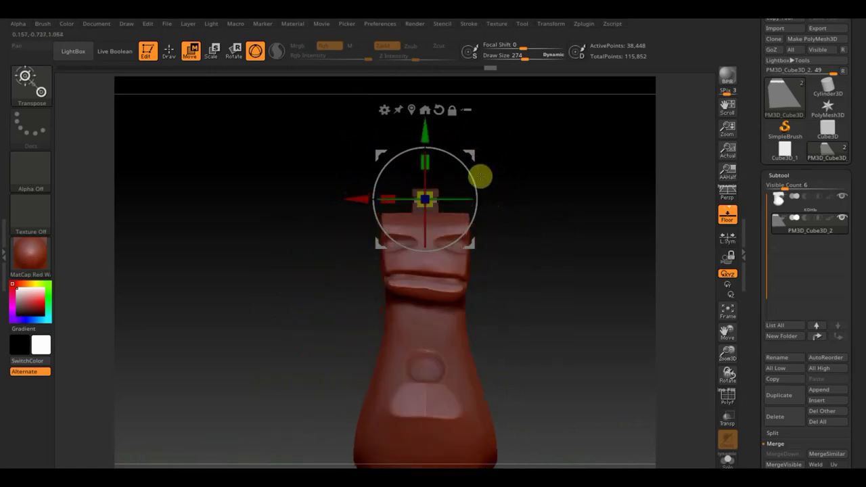
left_click(169, 51)
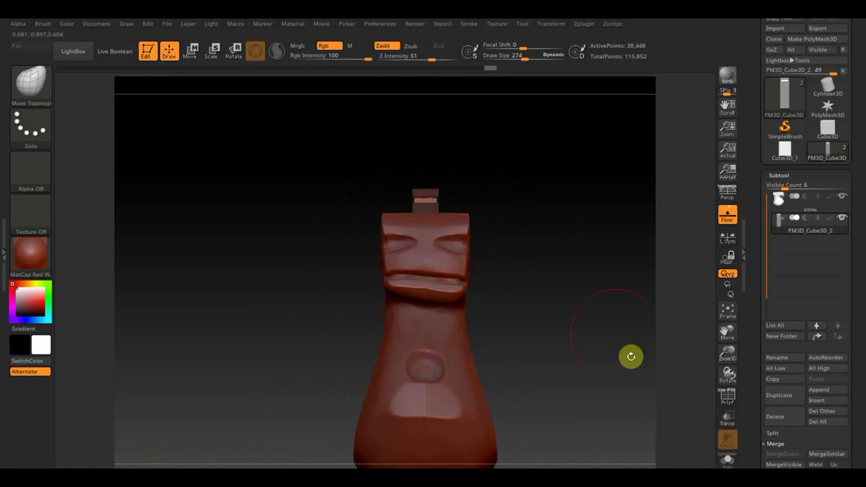
Apply Geometry > Modify Topology > Mirror And Weld to the конь subtool, then inspect the result.
left_click_drag(625, 360, 628, 360)
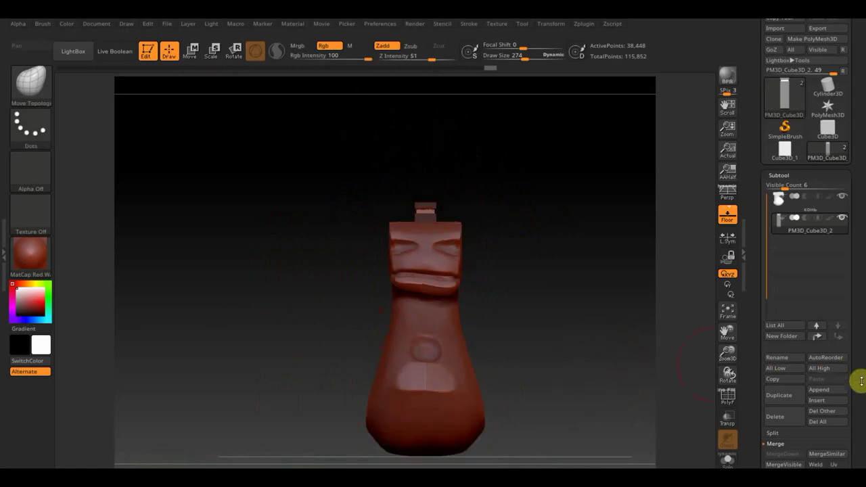
scroll(861, 381, "down", 5)
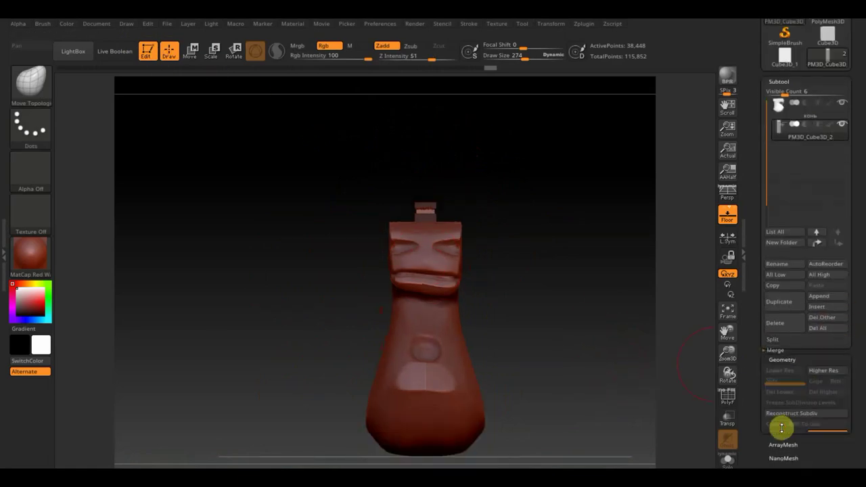
left_click(782, 429)
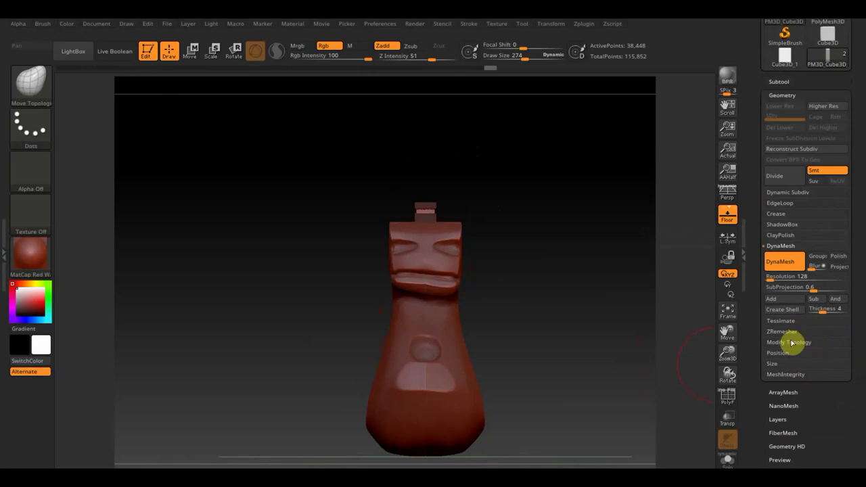
left_click(791, 343)
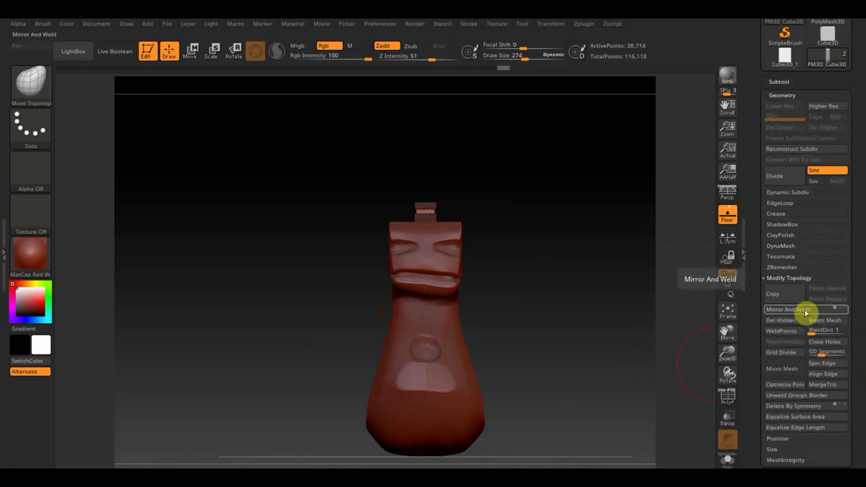
left_click(782, 81)
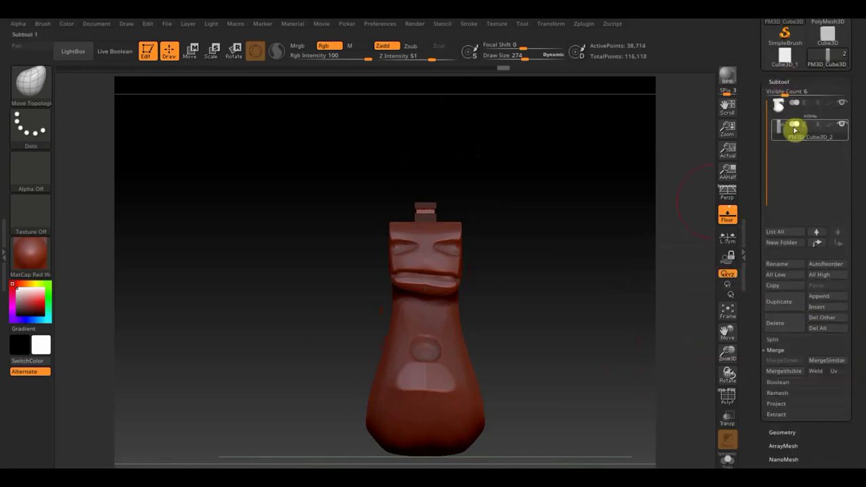
left_click(796, 128)
left_click(780, 431)
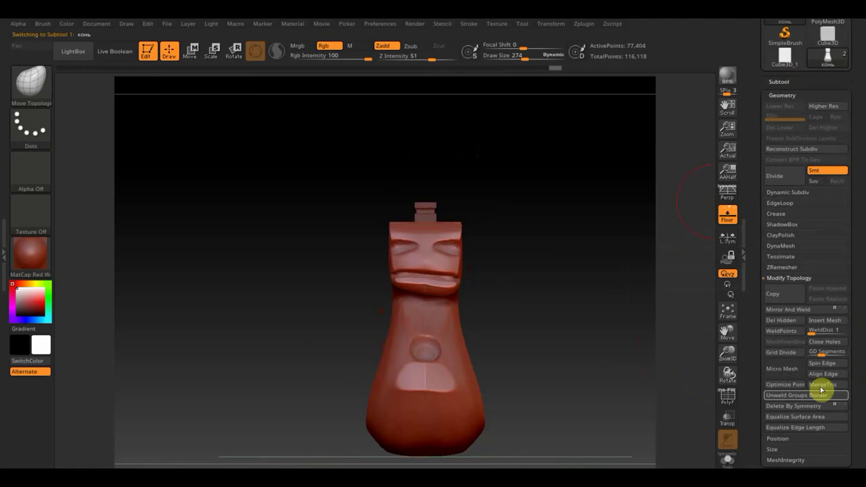
left_click(791, 310)
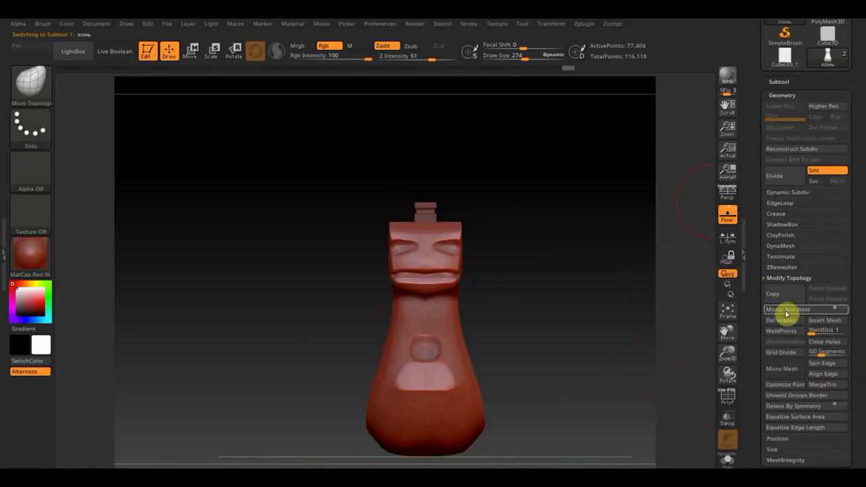
mouse_move(559, 323)
left_mouse_down()
mouse_move(615, 325)
mouse_move(447, 288)
mouse_move(483, 304)
mouse_move(476, 312)
mouse_move(484, 315)
mouse_move(418, 332)
mouse_move(441, 325)
mouse_move(449, 361)
mouse_move(438, 402)
mouse_move(520, 292)
mouse_move(512, 293)
mouse_move(528, 319)
left_mouse_up()
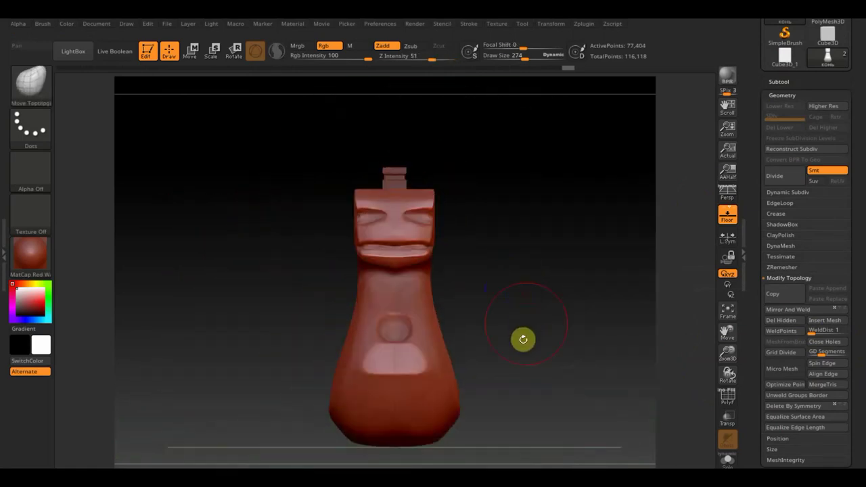
left_click(76, 105)
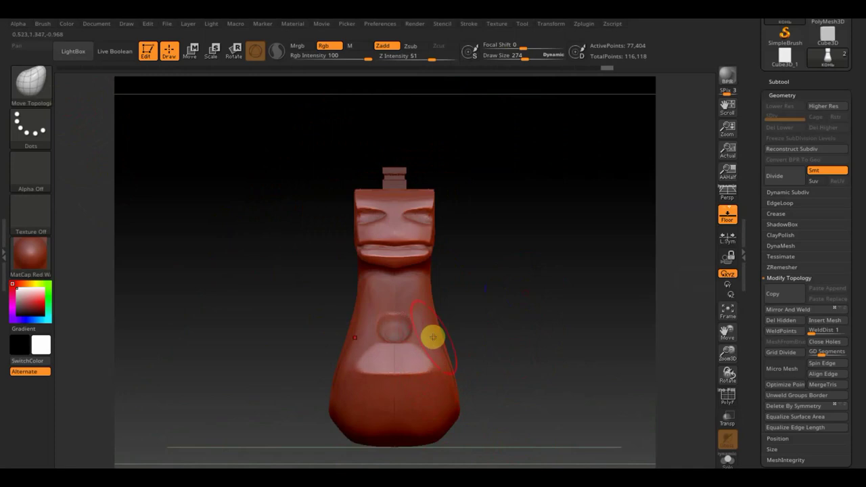
mouse_move(433, 335)
right_mouse_down()
mouse_move(384, 367)
mouse_move(295, 367)
mouse_move(402, 320)
right_mouse_up()
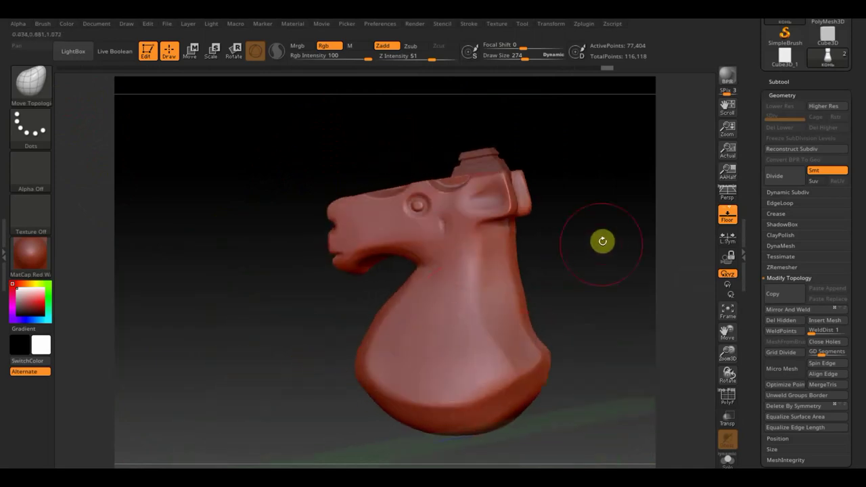
mouse_move(602, 241)
right_mouse_down()
mouse_move(598, 271)
mouse_move(542, 258)
right_mouse_up()
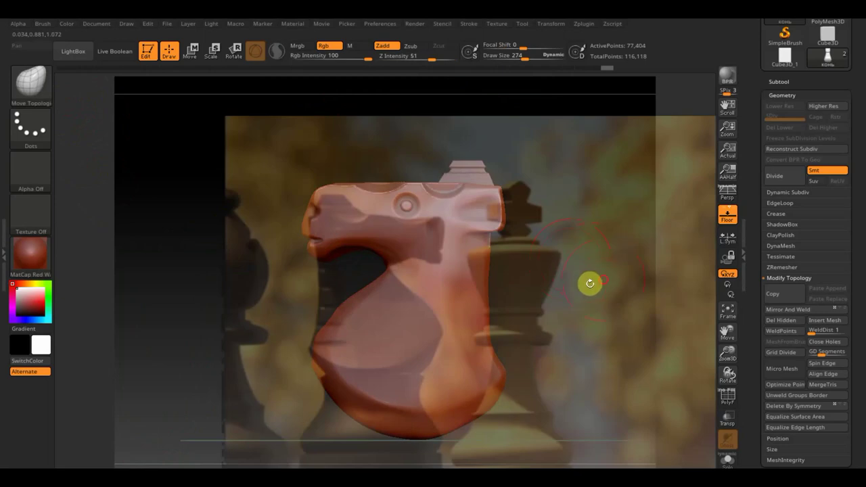
Snap the knight to a straight side profile over the reference photo and activate PM3D_Cube3D_2.
mouse_move(591, 283)
right_mouse_down()
mouse_move(471, 286)
mouse_move(487, 285)
mouse_move(488, 304)
mouse_move(499, 305)
mouse_move(460, 296)
mouse_move(621, 334)
mouse_move(605, 318)
right_mouse_up()
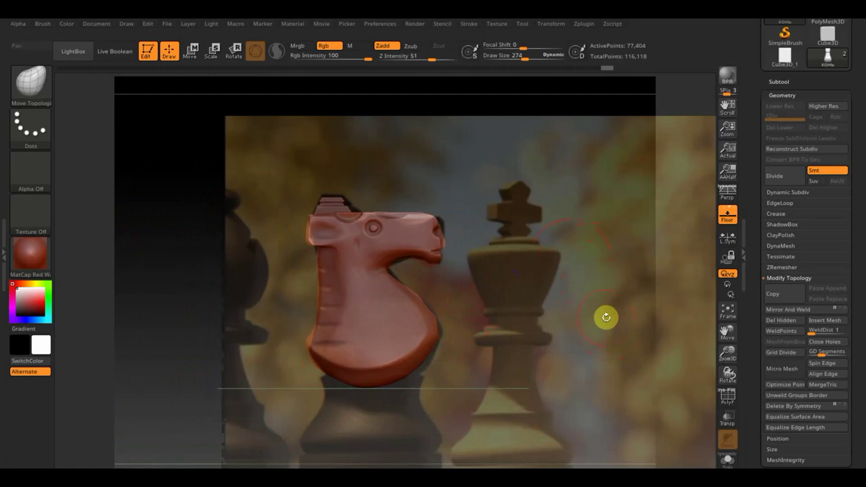
key("shift")
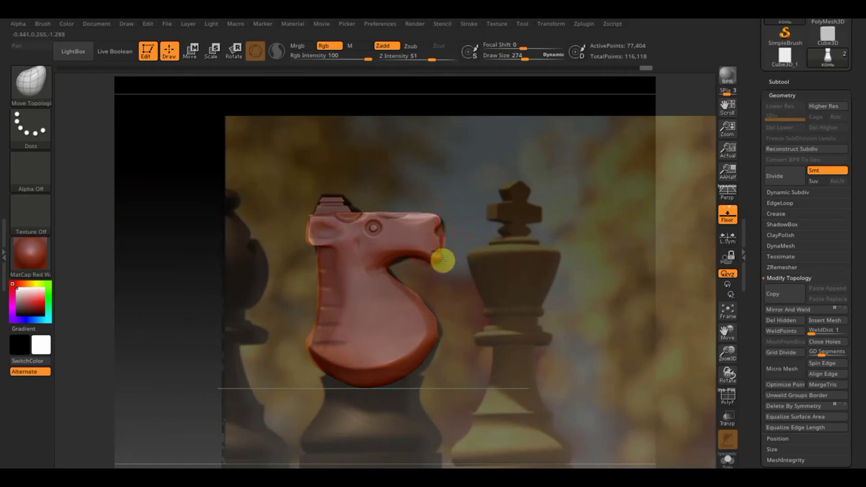
mouse_move(467, 261)
left_mouse_down()
mouse_move(416, 271)
mouse_move(432, 323)
mouse_move(464, 373)
mouse_move(491, 316)
mouse_move(474, 292)
left_mouse_up()
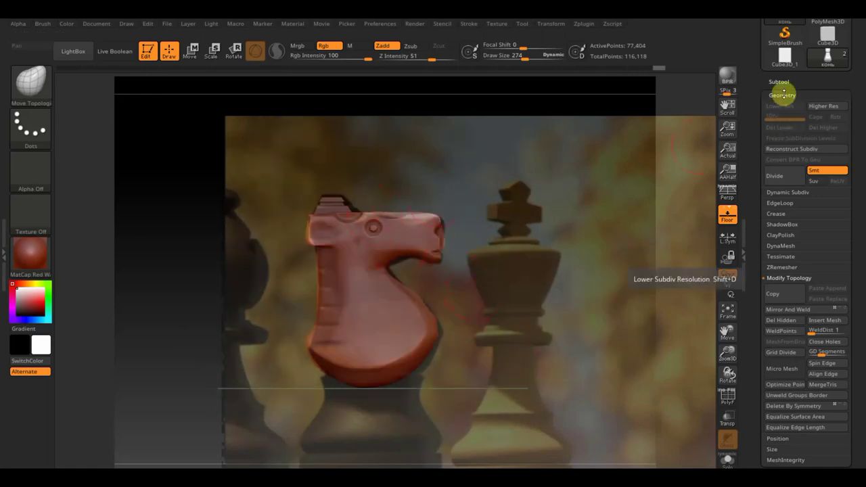
left_click(781, 81)
left_click(788, 130)
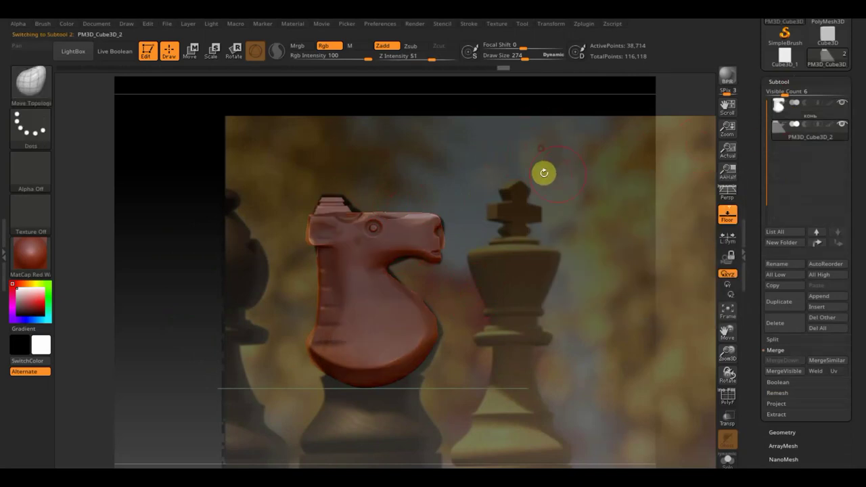
Scale the PM3D_Cube3D_2 piece to about 1.23 on Z and trim it with a straight TrimCurve cut.
left_click(192, 49)
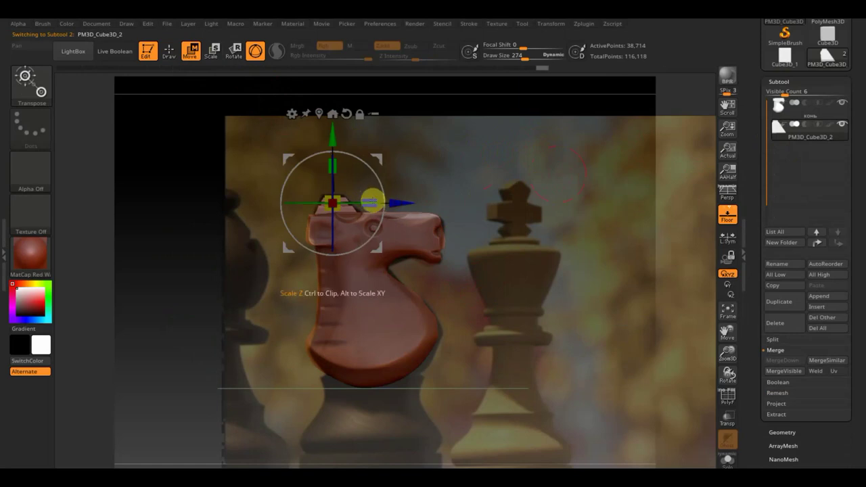
mouse_move(373, 202)
left_mouse_down()
mouse_move(381, 200)
mouse_move(372, 201)
left_mouse_up()
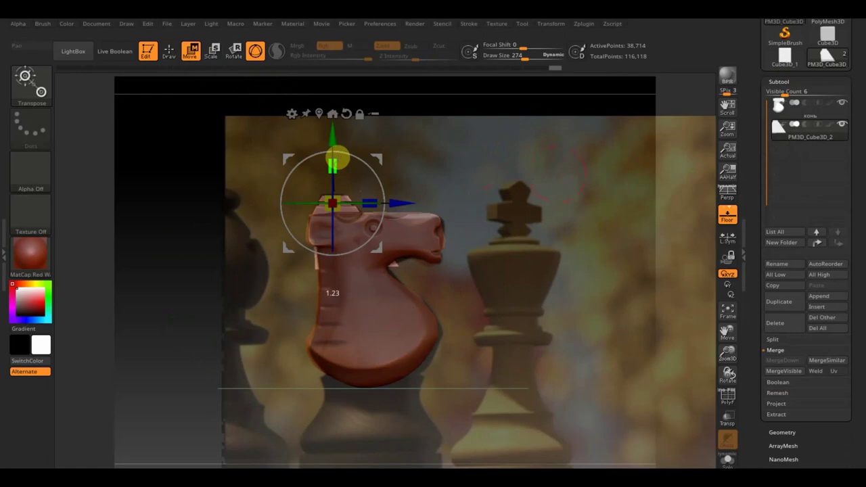
left_click(168, 51)
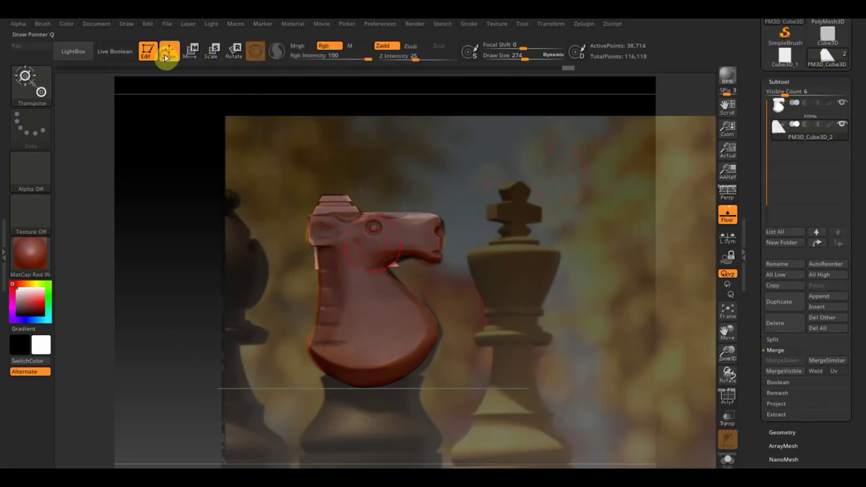
mouse_move(528, 244)
left_mouse_down("ctrl+shift")
mouse_move(214, 249)
mouse_move(223, 242)
left_mouse_up("ctrl+shift")
mouse_move(423, 284)
left_mouse_down()
mouse_move(518, 294)
mouse_move(503, 298)
mouse_move(479, 287)
mouse_move(537, 286)
left_mouse_up()
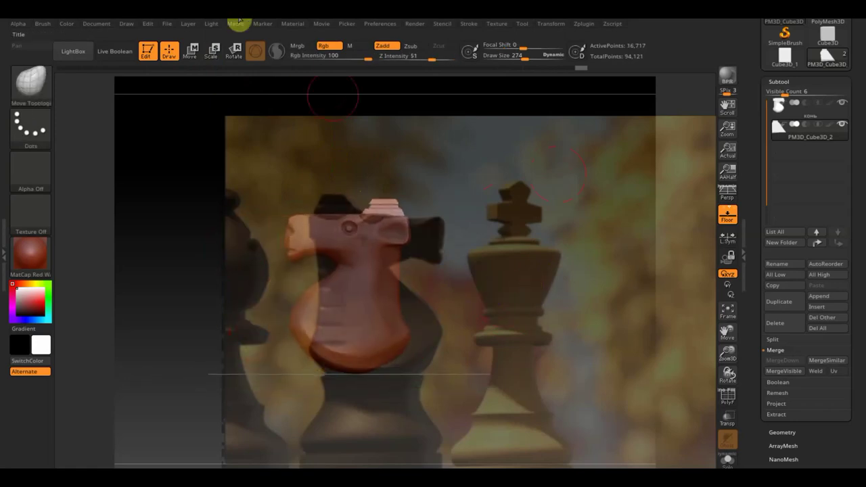